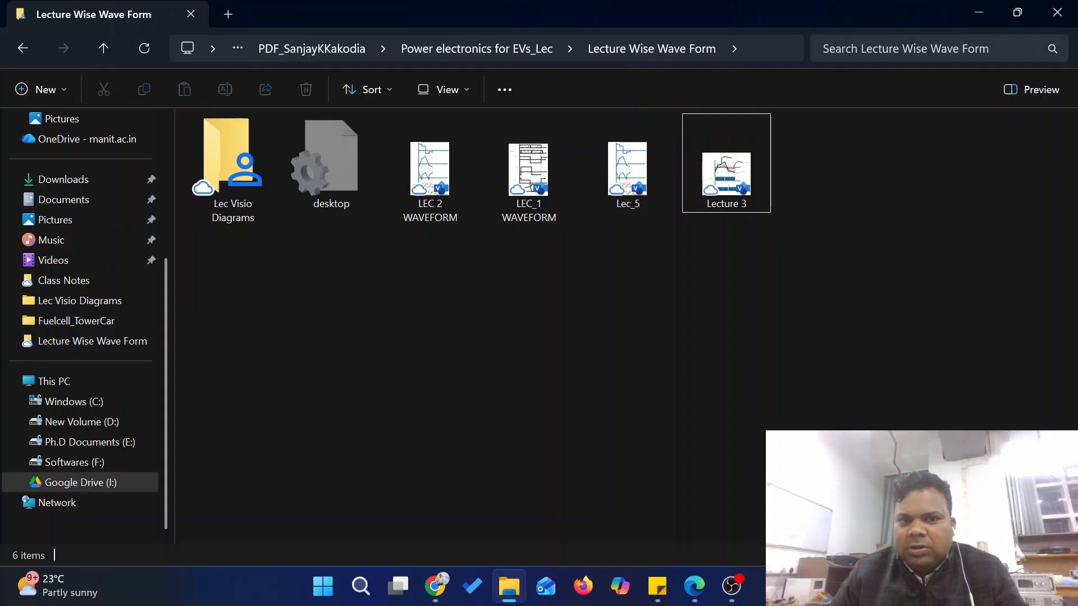
Step: Switch to the lecture notes PDF in Edge and view the single phase shift modulation waveform up close
{"action": "left_click", "coordinate": [696, 584]}
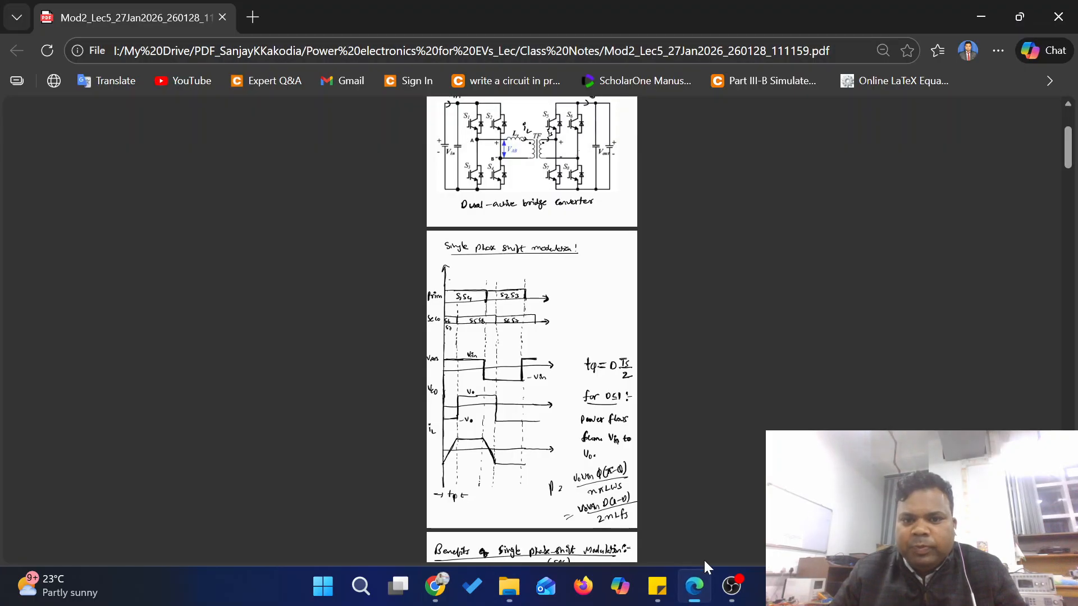
{"action": "scroll", "coordinate": [532, 380], "scroll_direction": "down", "scroll_amount": 2}
{"action": "scroll", "coordinate": [527, 290], "scroll_direction": "up", "scroll_amount": 3, "text": "ctrl"}
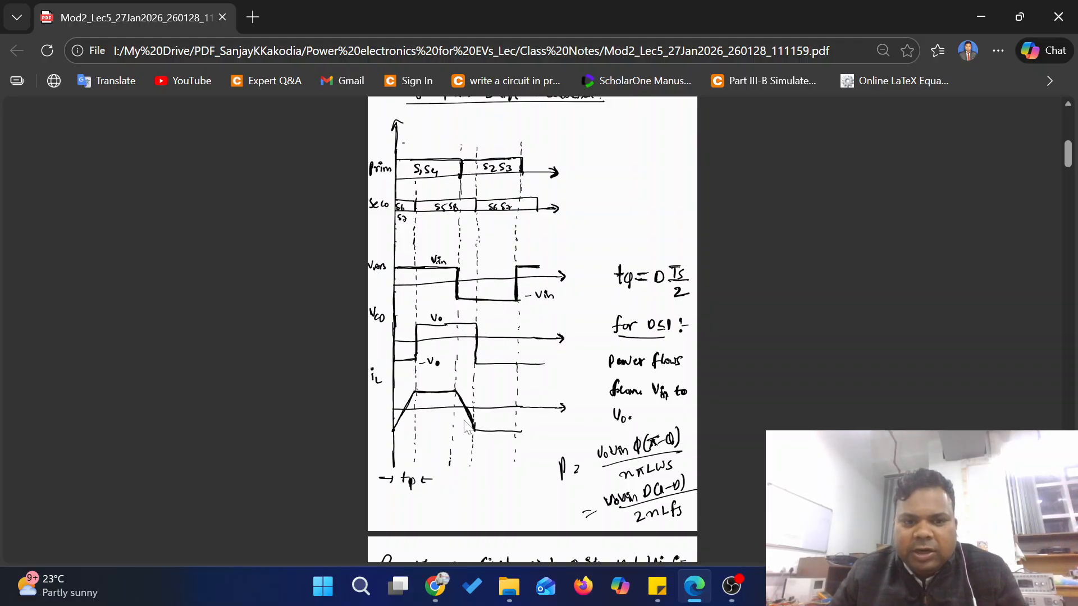
Step: Create a new Microsoft Visio drawing file in the Lecture Wise Wave Form folder in File Explorer
{"action": "left_click", "coordinate": [509, 586]}
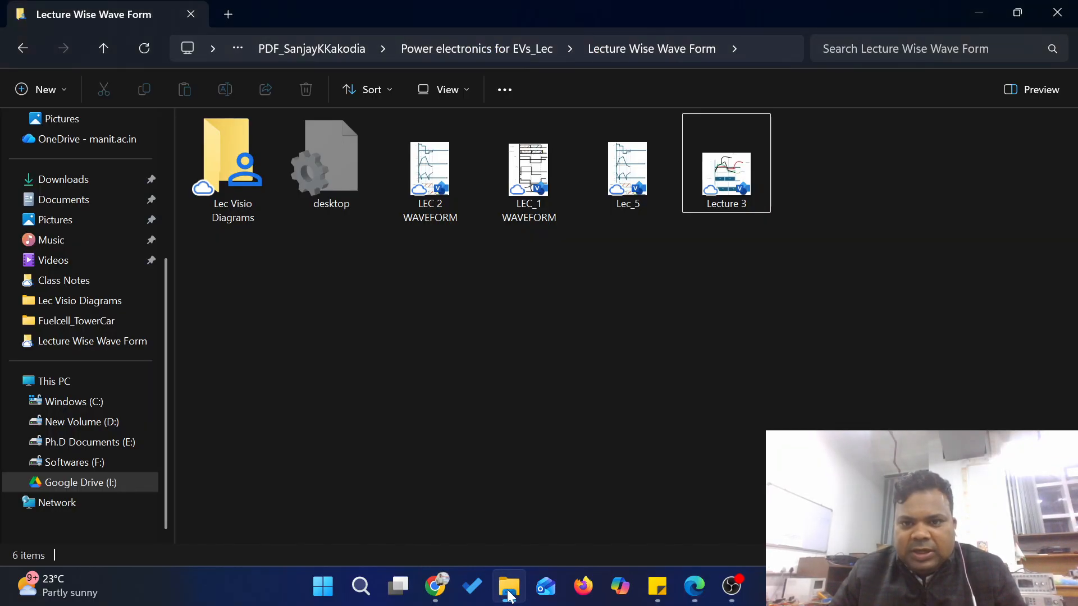
{"action": "right_click", "coordinate": [534, 333]}
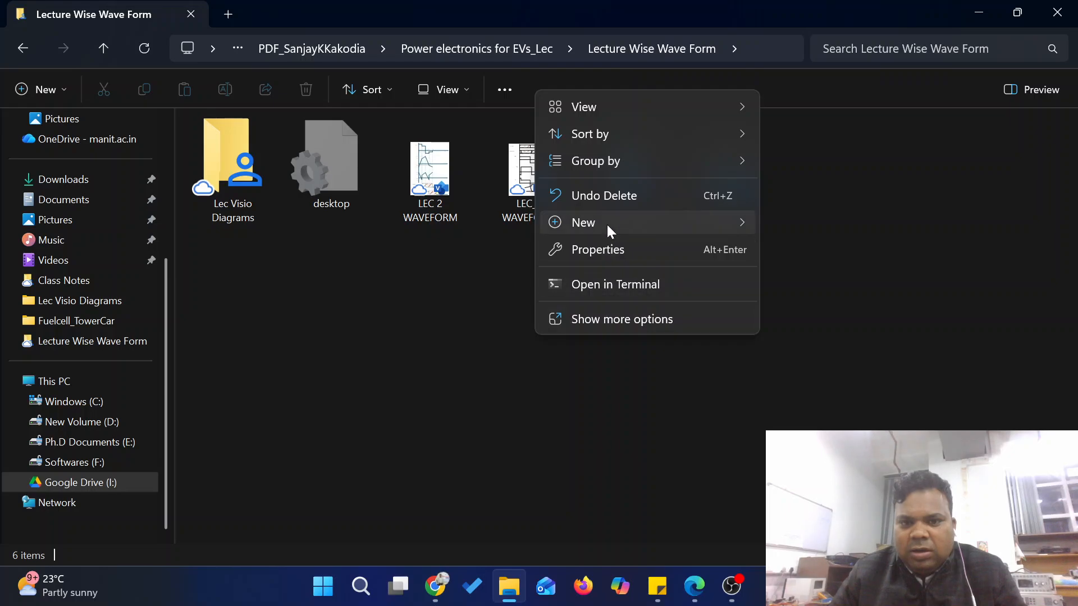
{"action": "mouse_move", "coordinate": [606, 223]}
{"action": "left_click", "coordinate": [823, 436]}
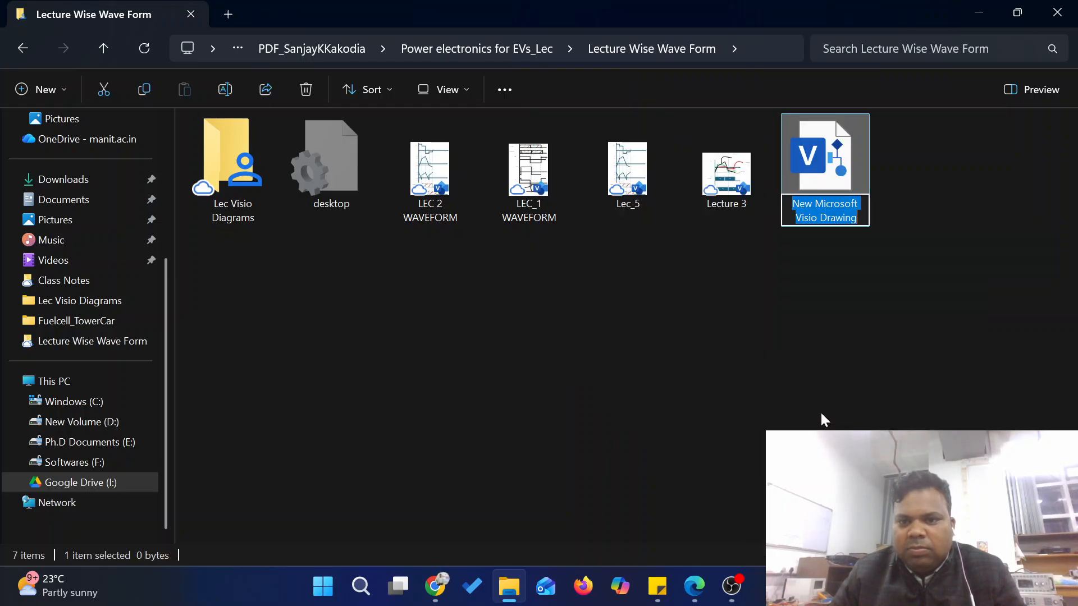
{"action": "key", "text": "Return"}
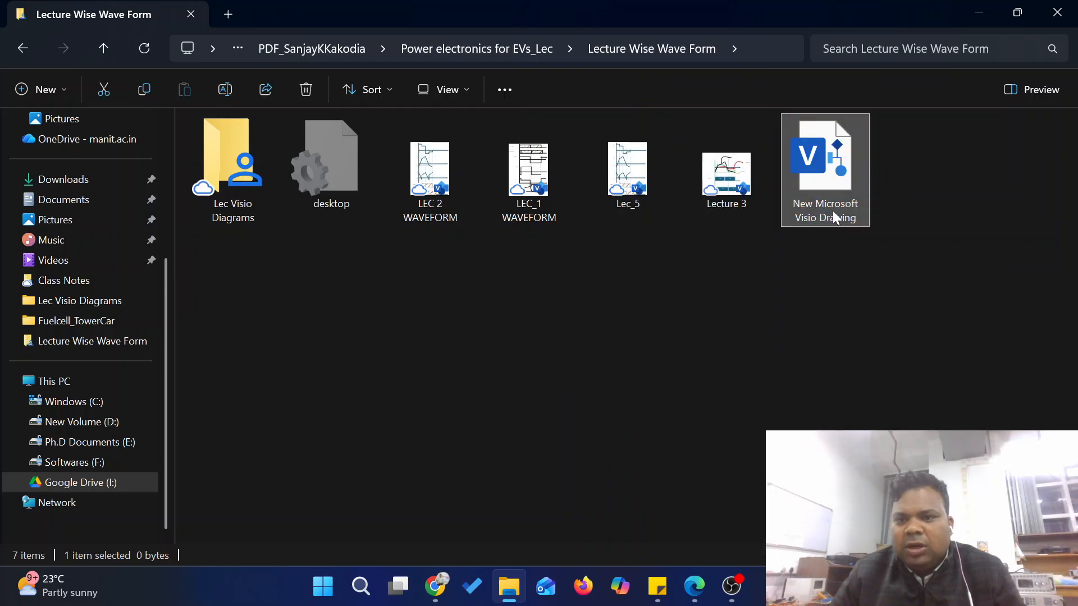
Step: Rename the new Visio drawing file as Power_Electronics
{"action": "right_click", "coordinate": [834, 210]}
{"action": "left_click", "coordinate": [688, 131]}
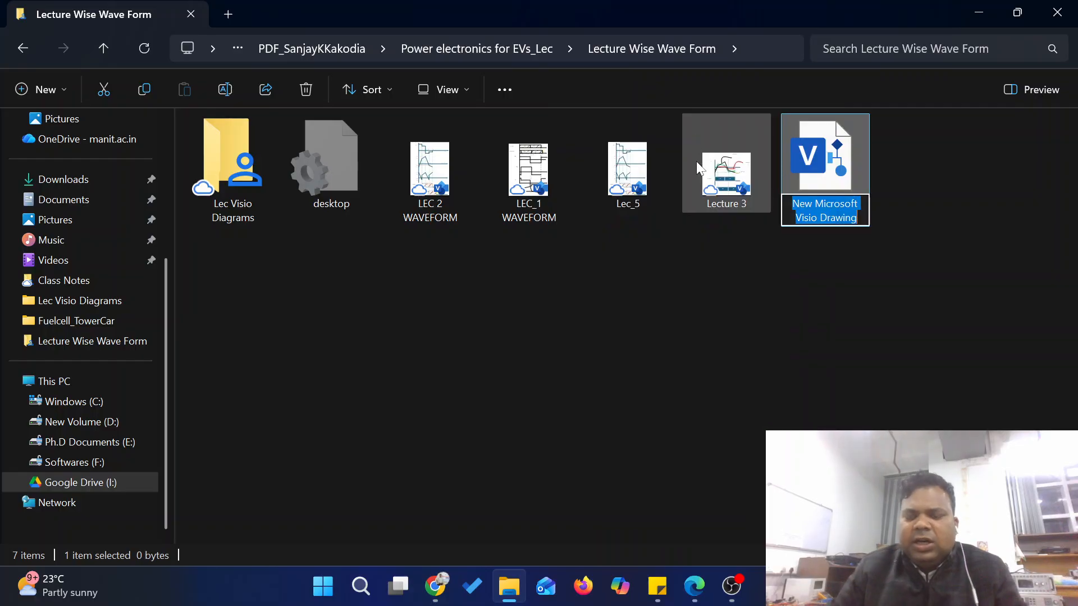
{"action": "type", "text": "Pow"}
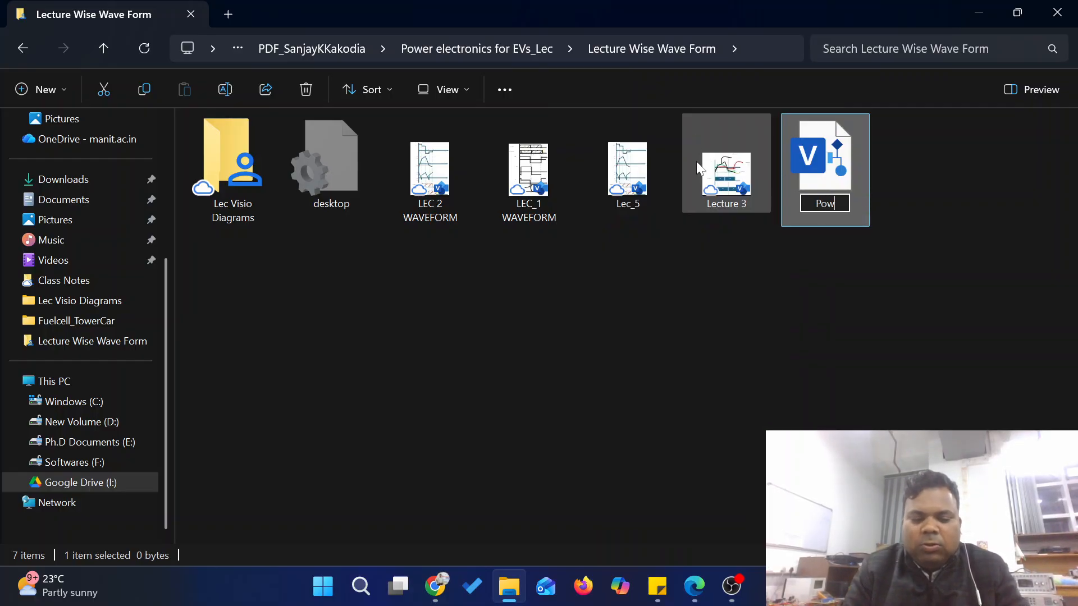
{"action": "type", "text": "er_Ele"}
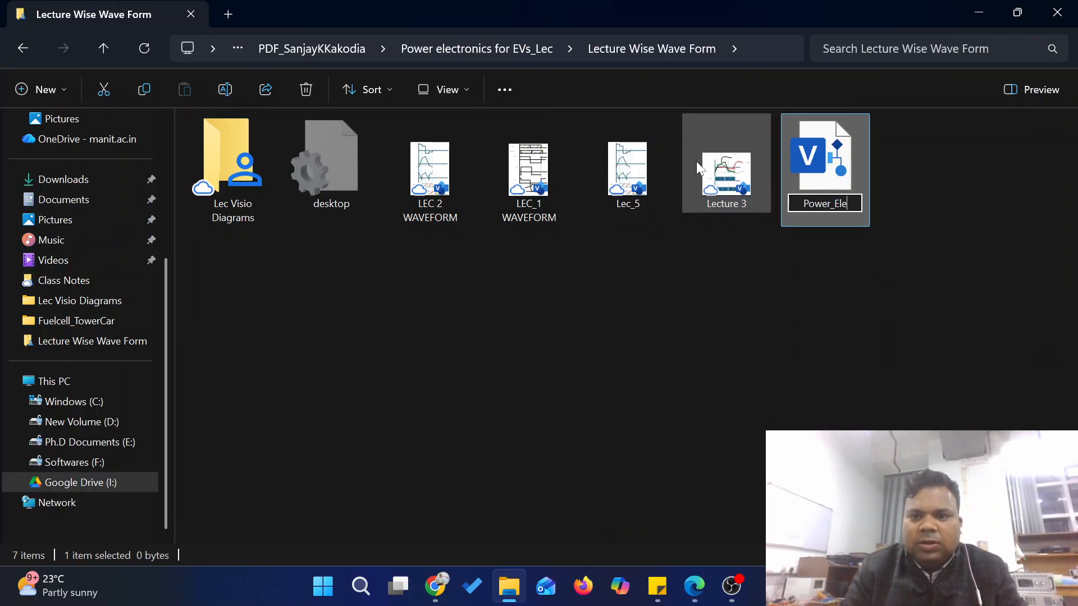
{"action": "type", "text": "ctronics"}
{"action": "key", "text": "Return"}
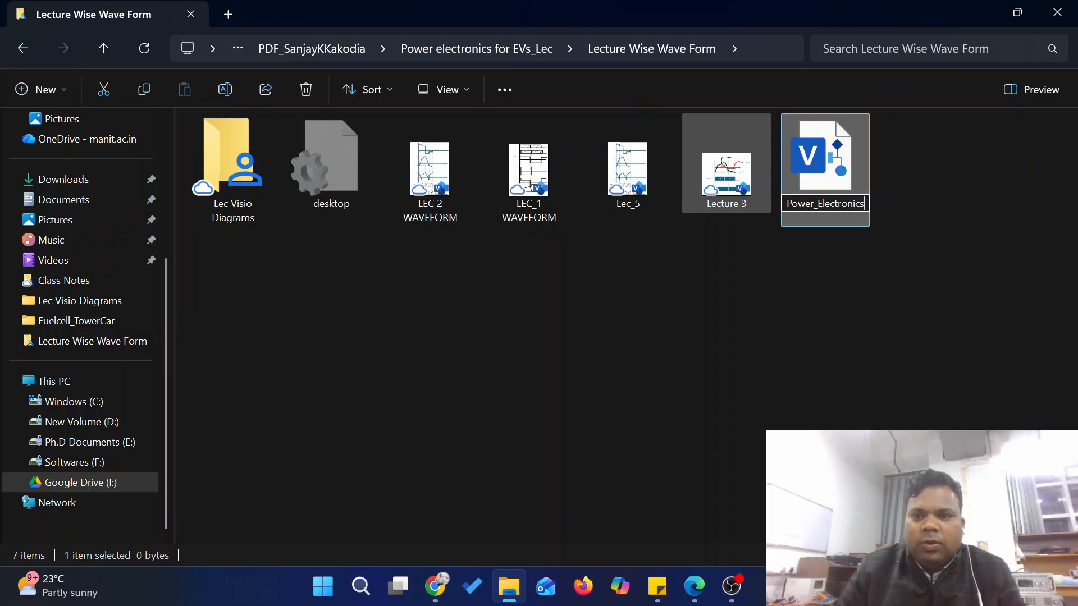
Step: Open the Power_Electronics file in Visio with the Basic Electrical (Metric) template from the Engineering category
{"action": "double_click", "coordinate": [818, 183]}
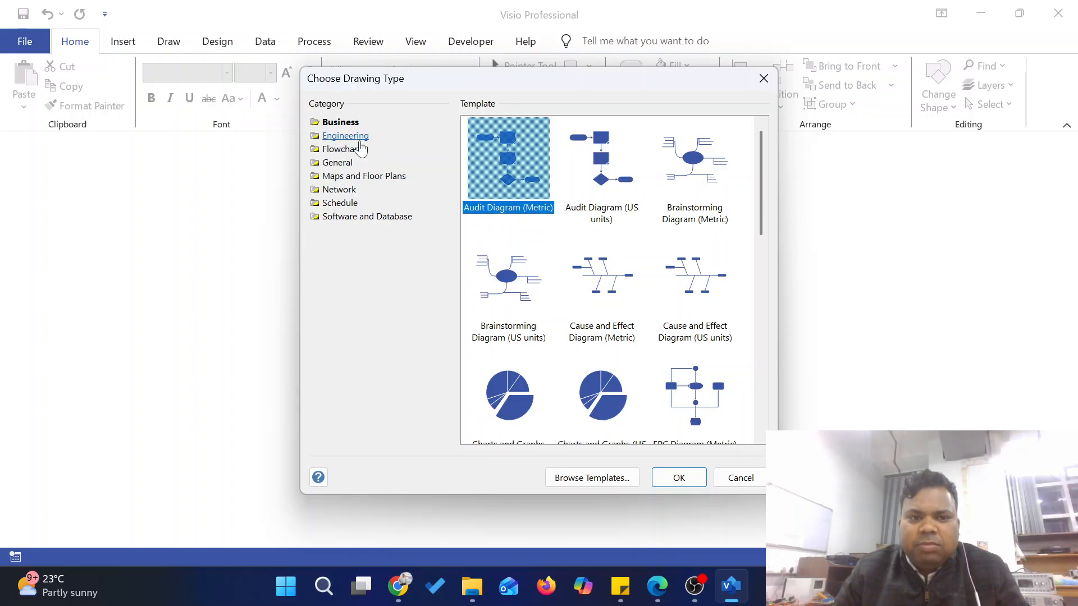
{"action": "left_click", "coordinate": [345, 137]}
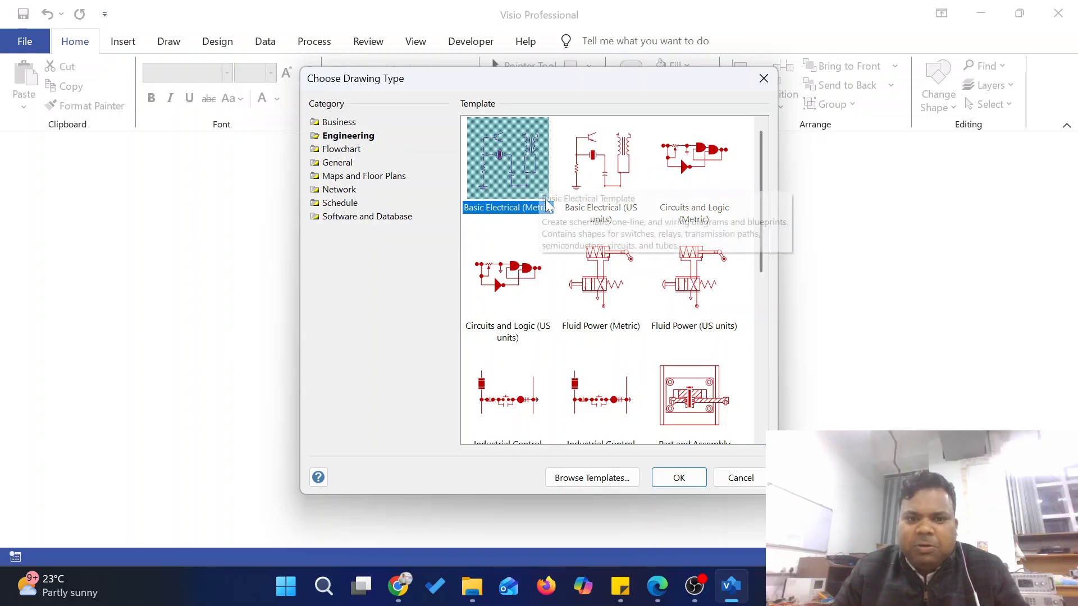
{"action": "left_click", "coordinate": [679, 478]}
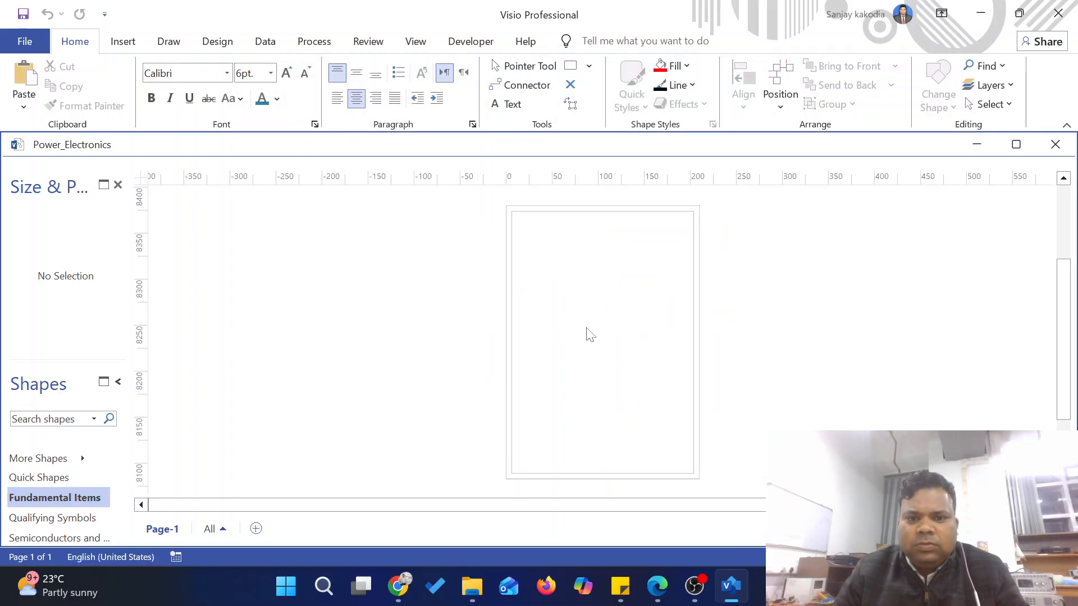
{"action": "scroll", "coordinate": [505, 300], "scroll_direction": "down", "scroll_amount": 6}
{"action": "scroll", "coordinate": [504, 308], "scroll_direction": "up", "scroll_amount": 5}
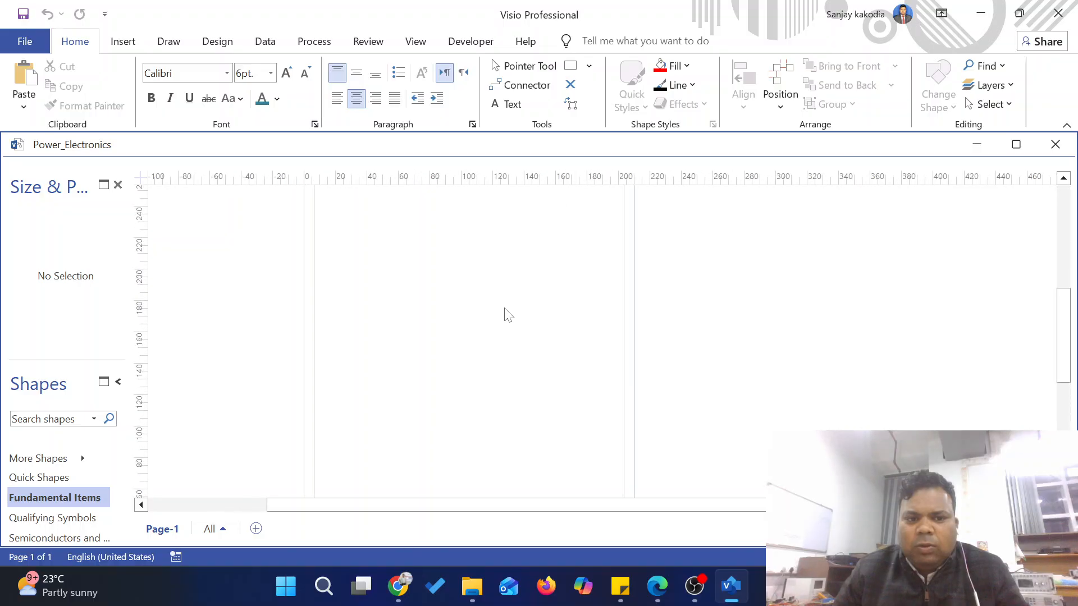
{"action": "scroll", "coordinate": [574, 337], "scroll_direction": "down", "scroll_amount": 5}
{"action": "scroll", "coordinate": [534, 342], "scroll_direction": "up", "scroll_amount": 4}
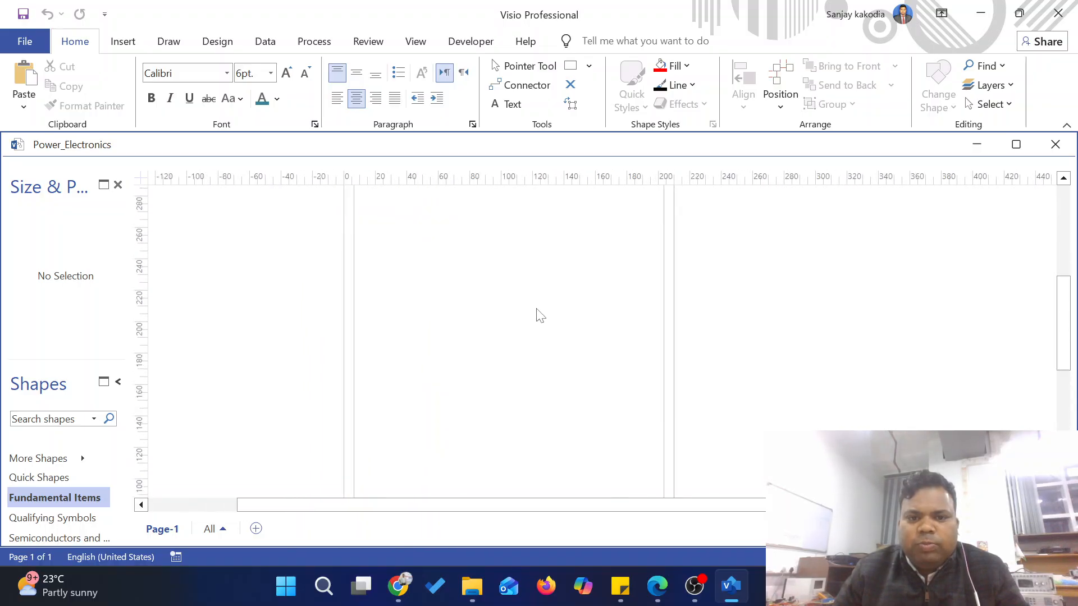
Step: Switch to the PDF in Edge, capture the phase shift waveform diagram with Snipping Tool and copy the snip
{"action": "left_click", "coordinate": [662, 578]}
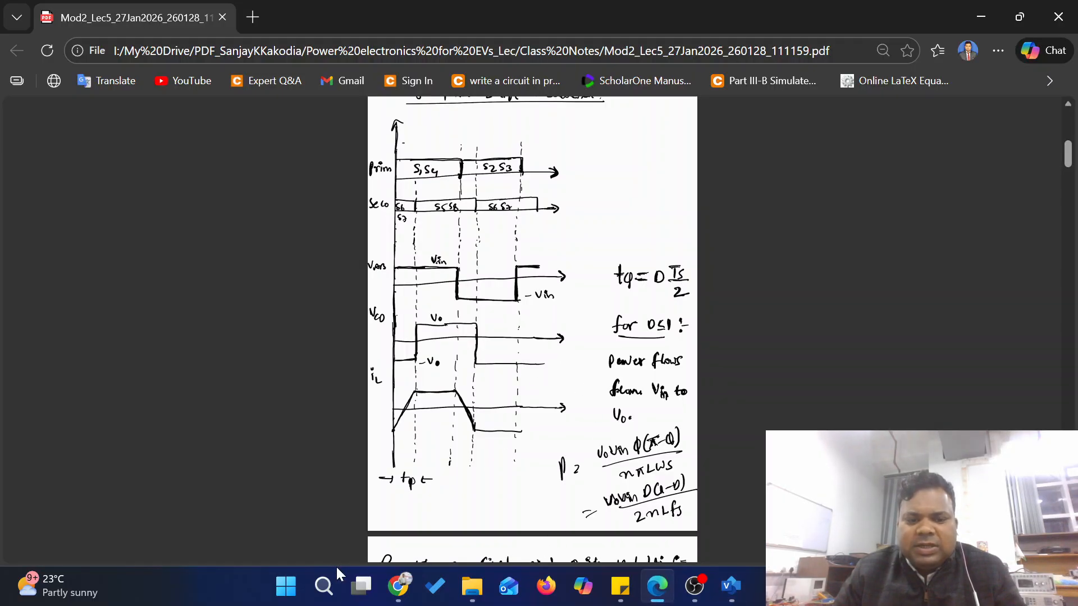
{"action": "left_click", "coordinate": [324, 584]}
{"action": "type", "text": "snipping tool"}
{"action": "left_click", "coordinate": [308, 202]}
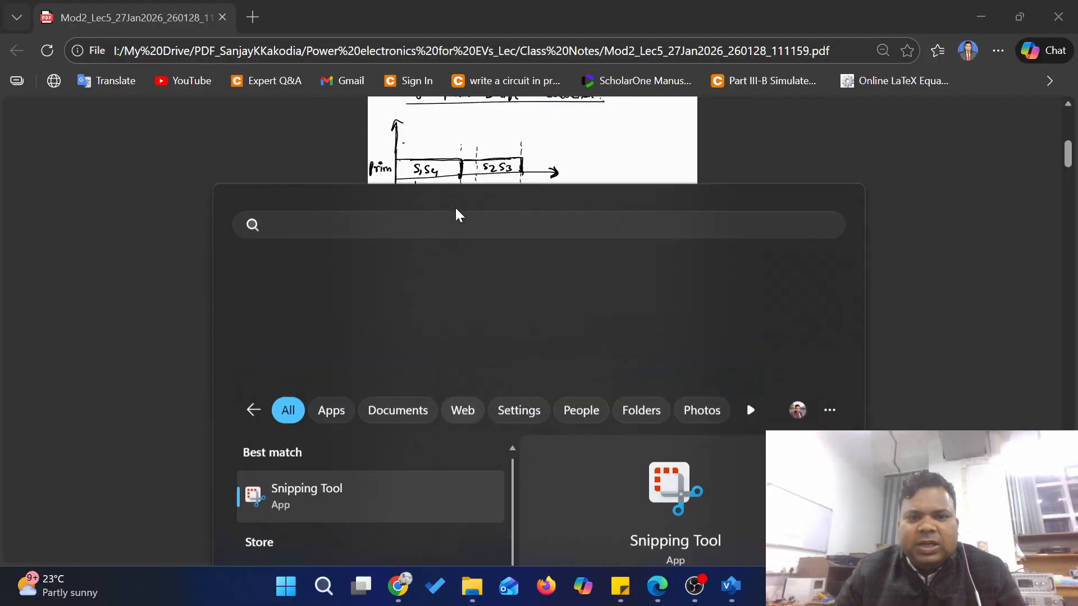
{"action": "left_click", "coordinate": [319, 45]}
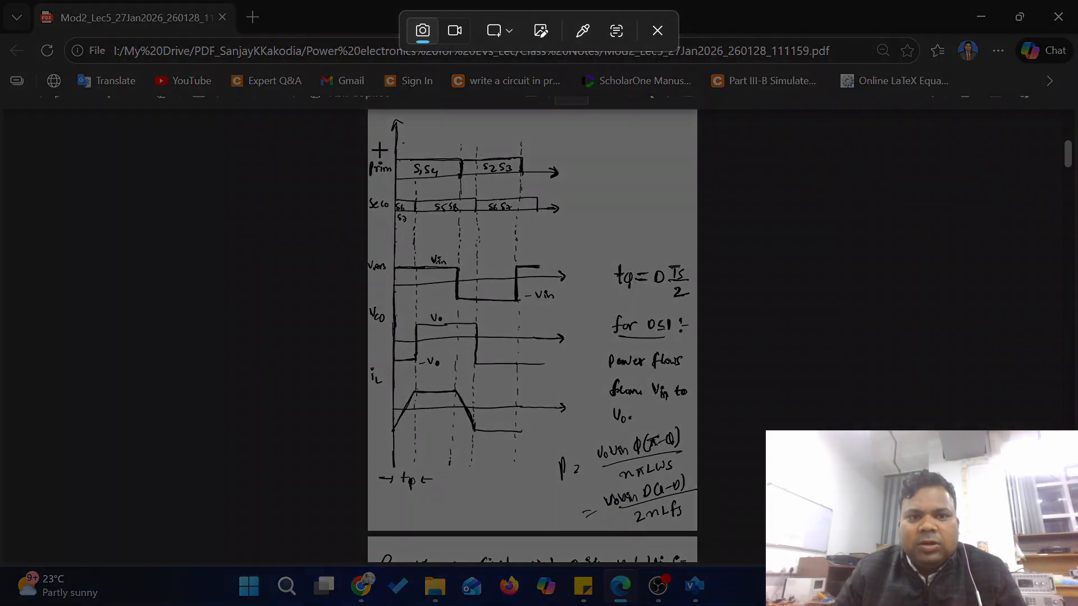
{"action": "left_click_drag", "start_coordinate": [364, 112], "coordinate": [590, 514]}
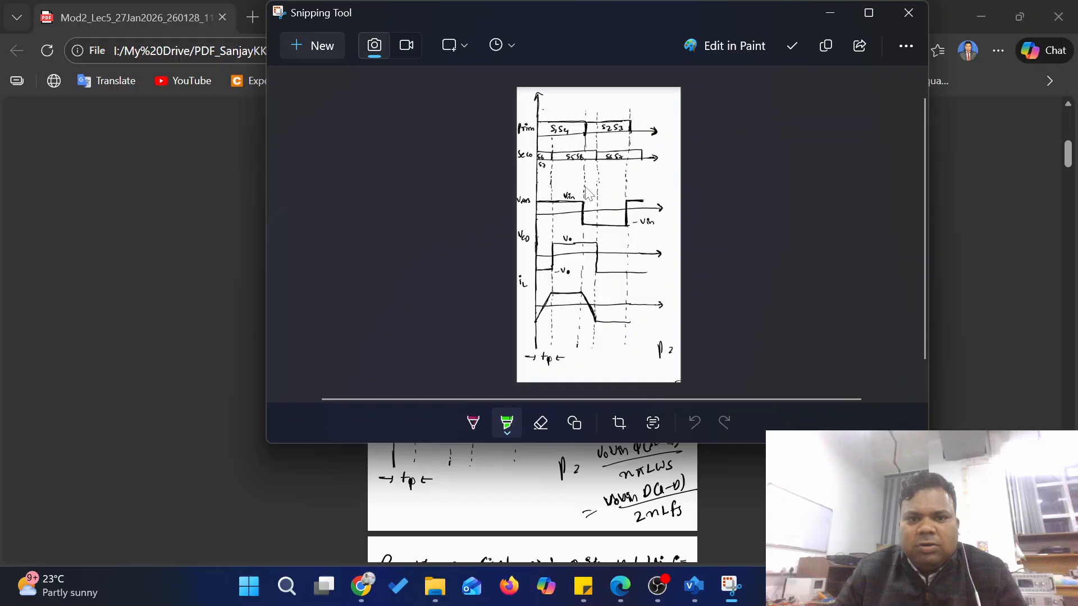
{"action": "right_click", "coordinate": [588, 191]}
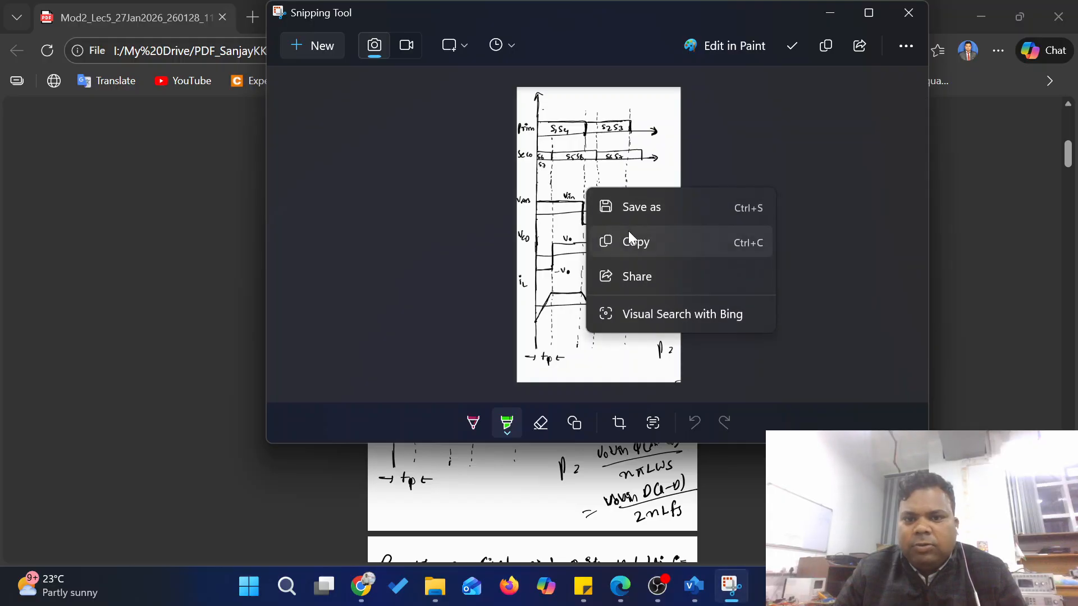
{"action": "left_click", "coordinate": [628, 238]}
Step: Return to the Power_Electronics drawing in Visio, paste the captured waveform and move it past the original page's right edge
{"action": "left_click", "coordinate": [980, 175]}
{"action": "left_click", "coordinate": [982, 17]}
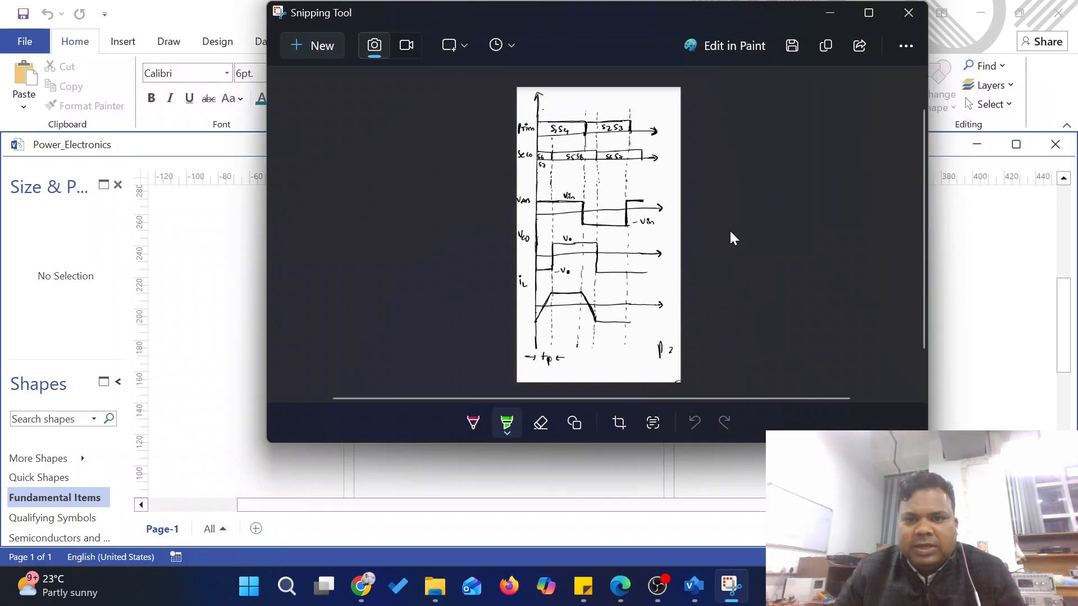
{"action": "left_click", "coordinate": [831, 13]}
{"action": "key", "text": "ctrl+v"}
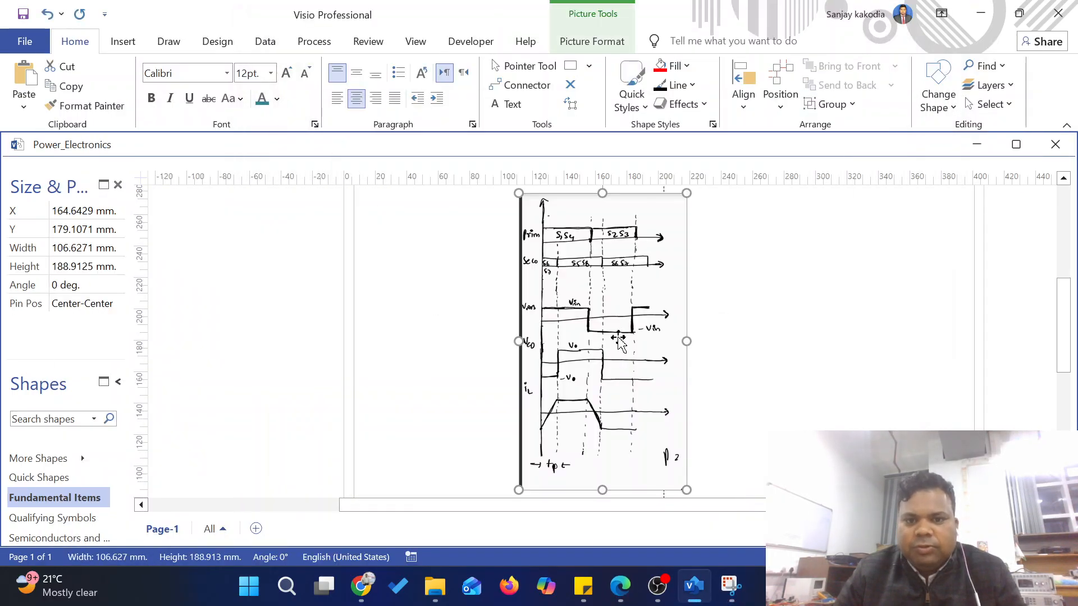
{"action": "key", "text": "Escape"}
{"action": "left_click_drag", "start_coordinate": [610, 312], "coordinate": [671, 308]}
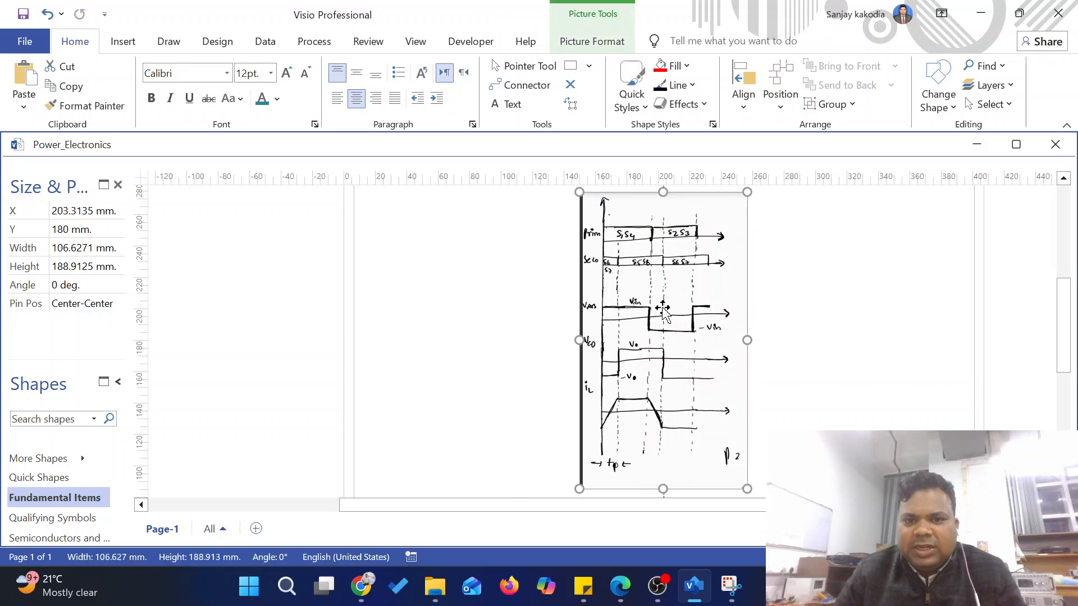
{"action": "scroll", "coordinate": [659, 308], "scroll_direction": "down", "scroll_amount": 2}
{"action": "scroll", "coordinate": [663, 315], "scroll_direction": "up", "scroll_amount": 3}
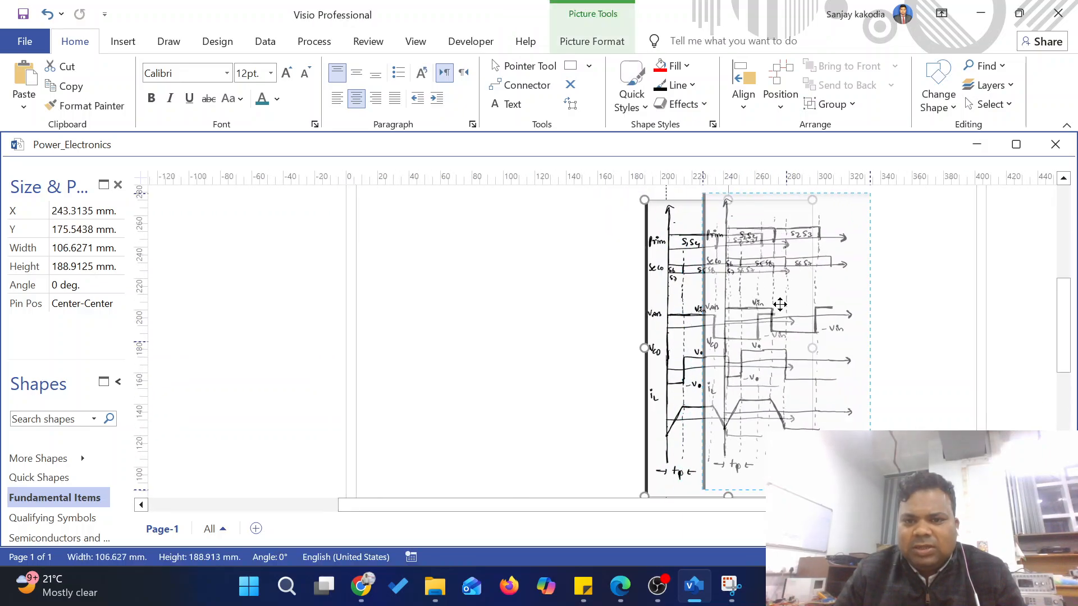
{"action": "left_click", "coordinate": [671, 309]}
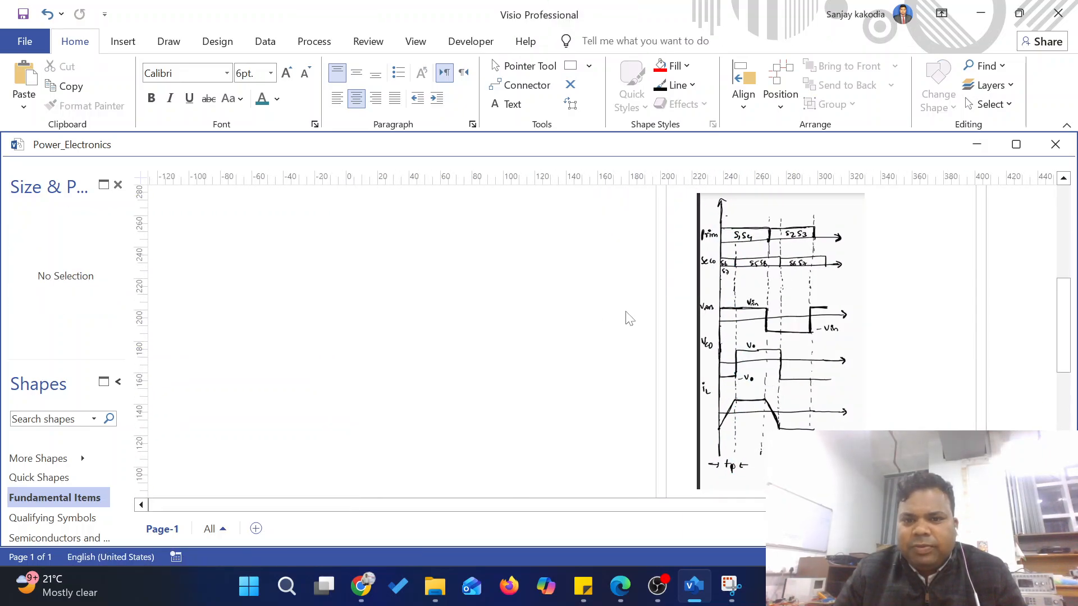
Step: Draw a vertical line about 160 mm long near the page's left edge, starting at about X 34 mm, Y 260 mm
{"action": "scroll", "coordinate": [642, 320], "scroll_direction": "down", "scroll_amount": 1}
{"action": "scroll", "coordinate": [713, 328], "scroll_direction": "up", "scroll_amount": 1}
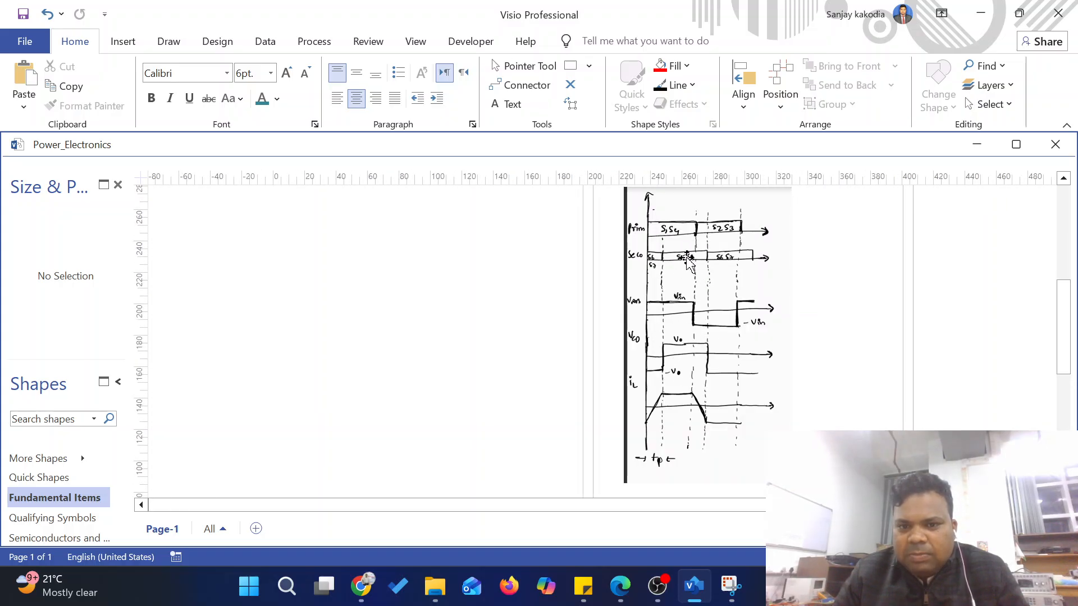
{"action": "left_click", "coordinate": [589, 65]}
{"action": "left_click", "coordinate": [591, 130]}
{"action": "left_click_drag", "start_coordinate": [326, 209], "coordinate": [326, 461]}
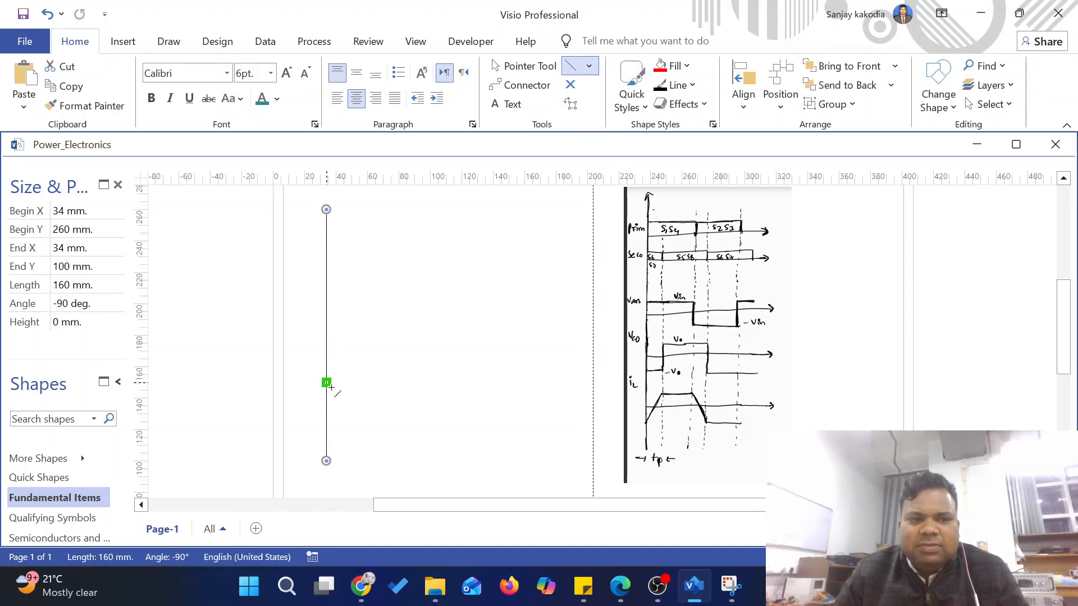
{"action": "key", "text": "Escape"}
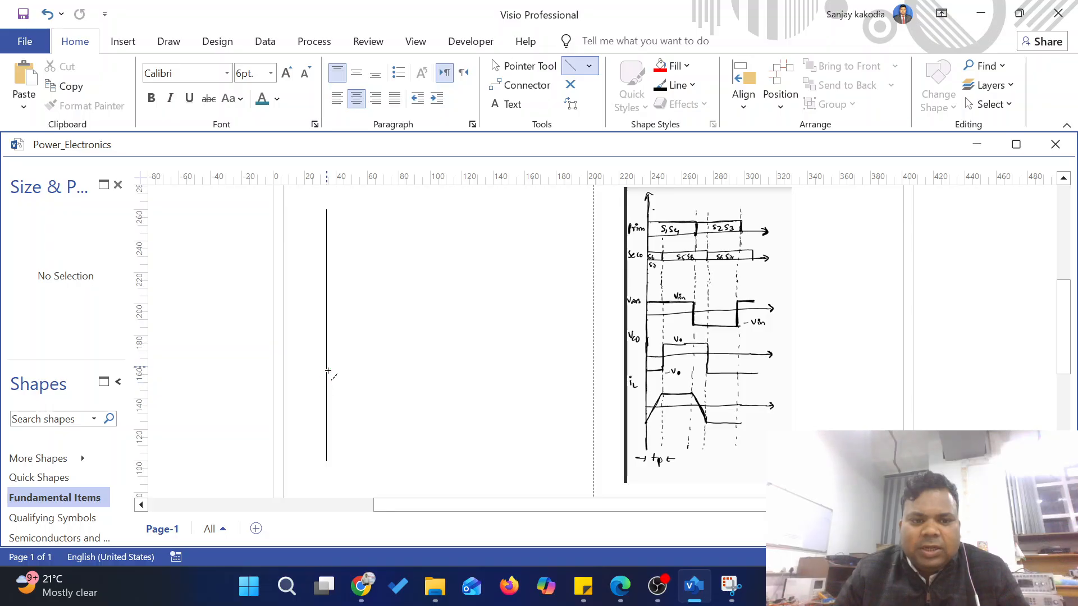
Step: Set the vertical line's length to 200 mm
{"action": "left_click", "coordinate": [328, 373]}
{"action": "left_click", "coordinate": [88, 289]}
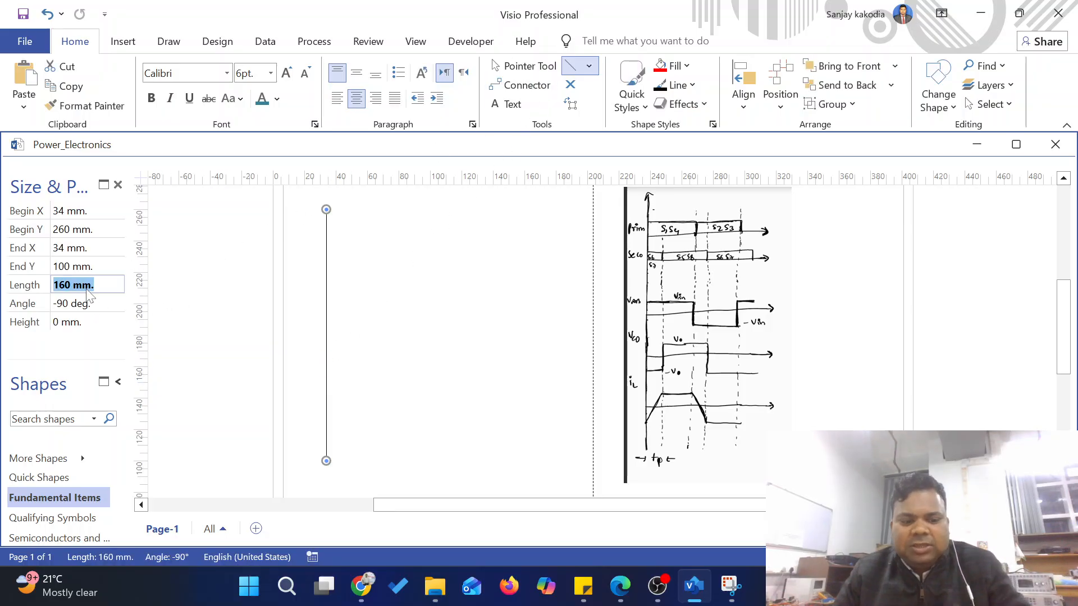
{"action": "type", "text": "200"}
{"action": "key", "text": "Return"}
{"action": "left_click", "coordinate": [428, 318]}
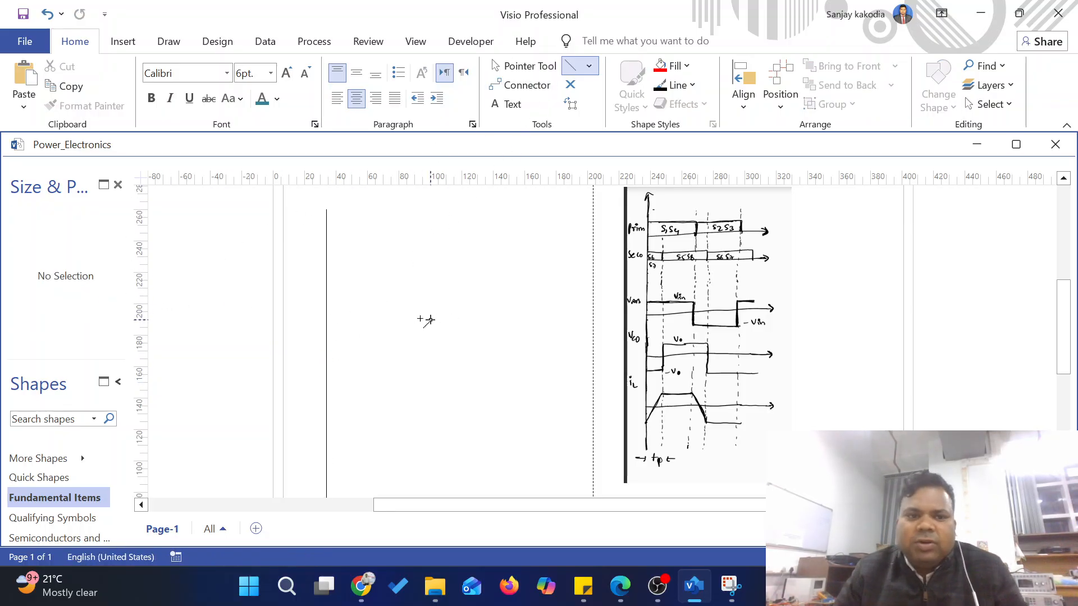
Step: Set the vertical axis line's width to 1.5 pt in its shape formatting
{"action": "scroll", "coordinate": [328, 308], "scroll_direction": "down", "scroll_amount": 5}
{"action": "scroll", "coordinate": [327, 314], "scroll_direction": "up", "scroll_amount": 5}
{"action": "scroll", "coordinate": [326, 312], "scroll_direction": "down", "scroll_amount": 4}
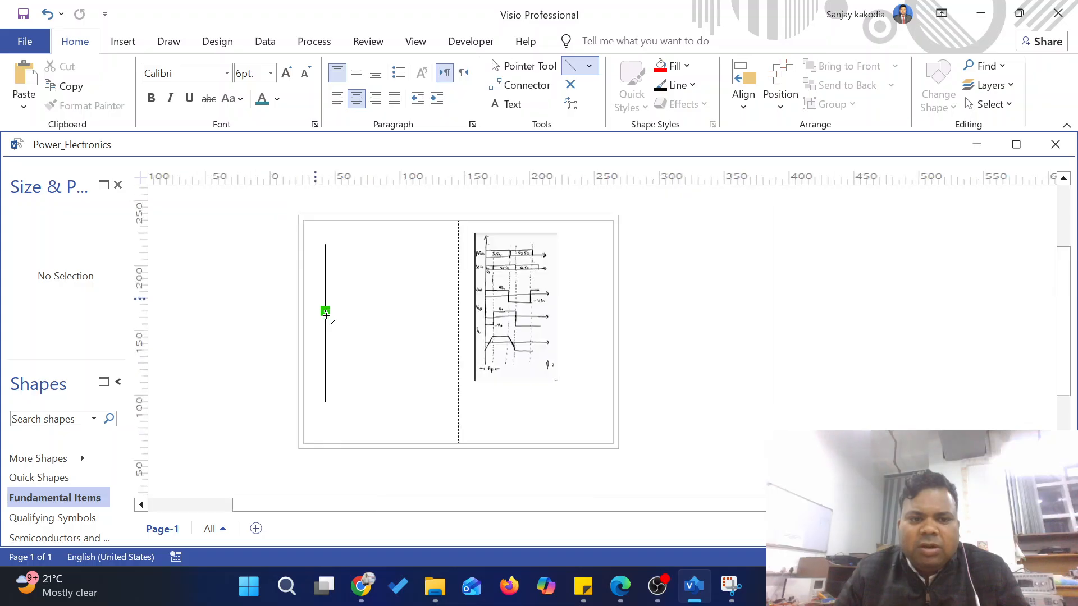
{"action": "scroll", "coordinate": [326, 308], "scroll_direction": "up", "scroll_amount": 2}
{"action": "left_click", "coordinate": [326, 306]}
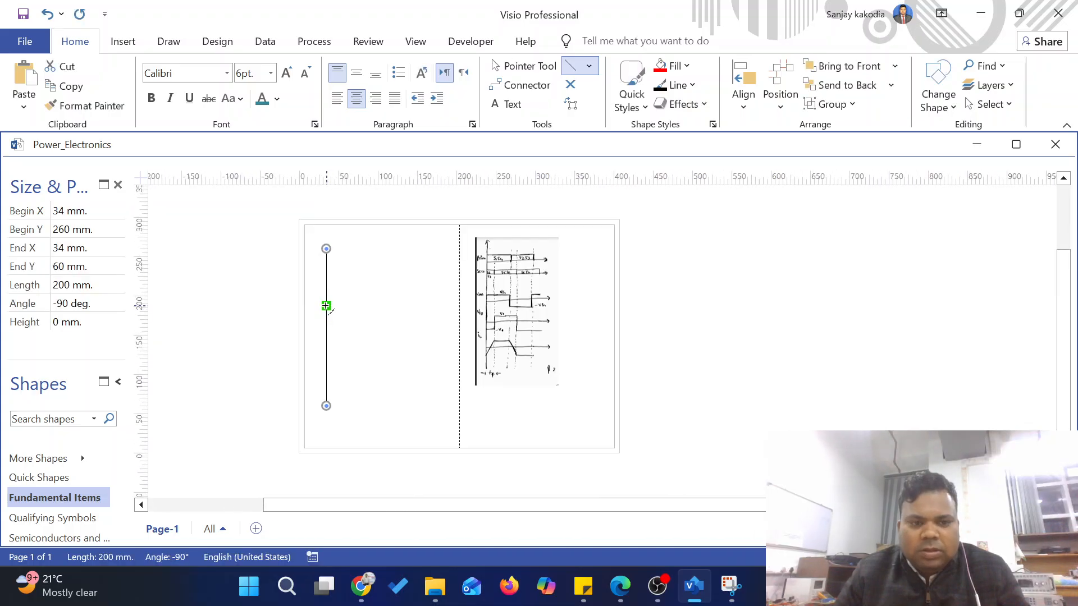
{"action": "right_click", "coordinate": [328, 307]}
{"action": "left_click", "coordinate": [388, 531]}
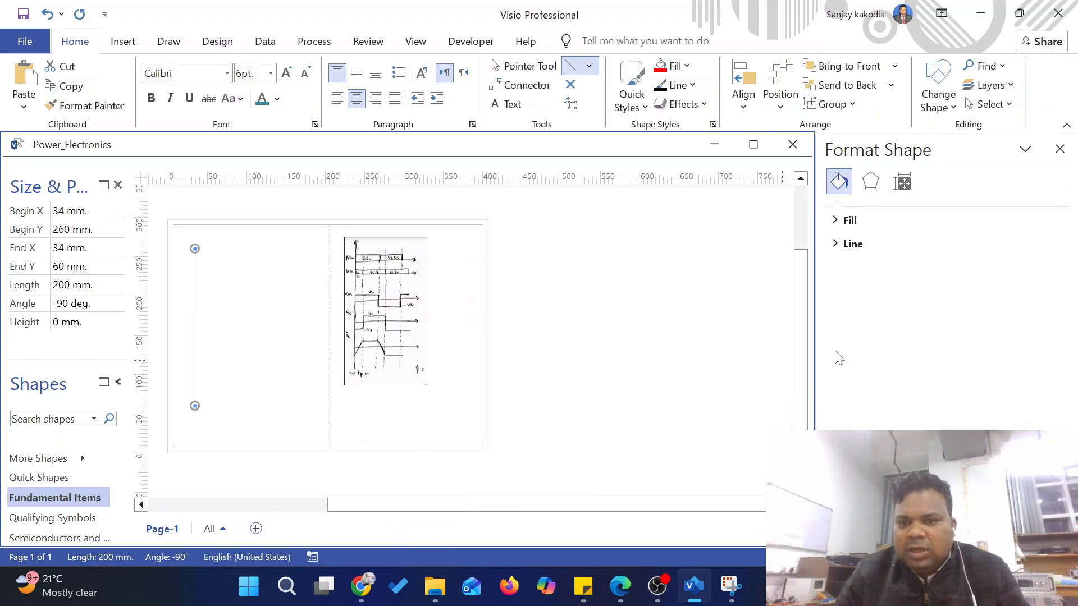
{"action": "left_click", "coordinate": [843, 245]}
{"action": "left_click", "coordinate": [1043, 389]}
{"action": "left_click", "coordinate": [1043, 389]}
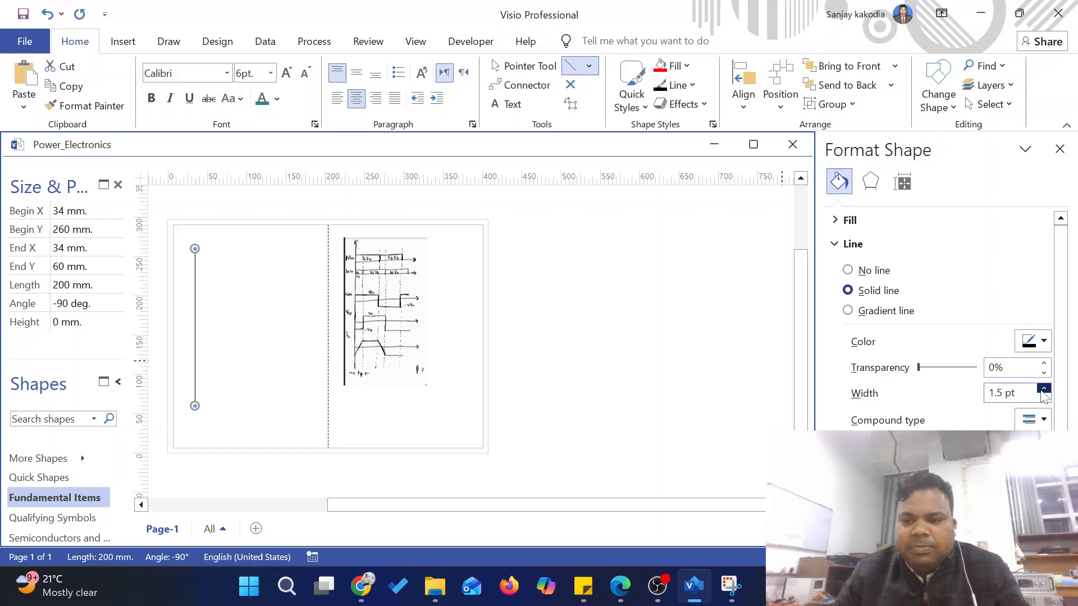
{"action": "scroll", "coordinate": [901, 396], "scroll_direction": "down", "scroll_amount": 2}
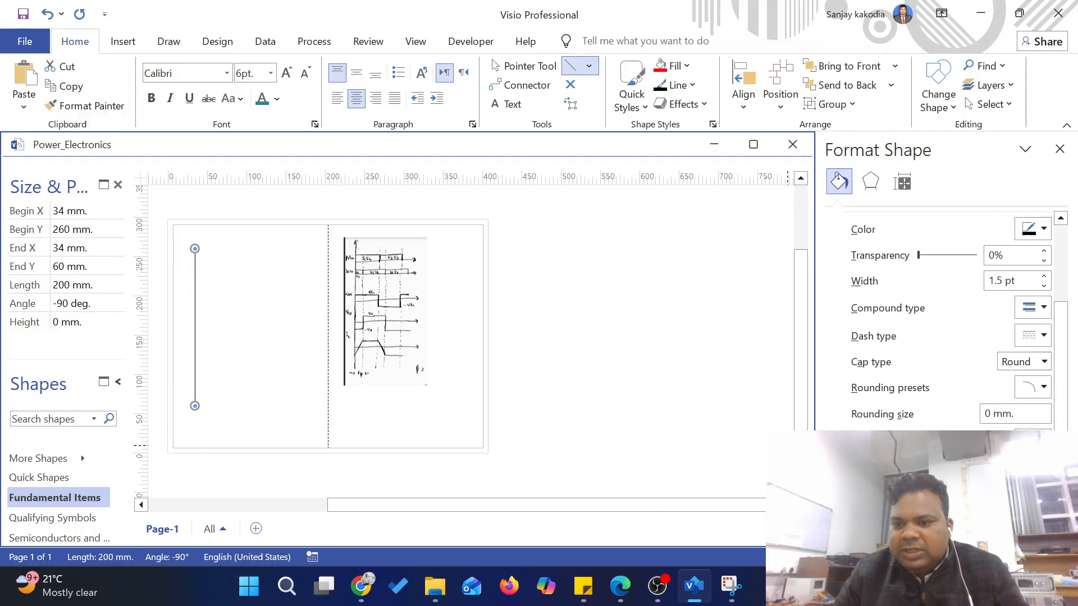
Step: Add an arrowhead to the upper end of the vertical axis line
{"action": "left_click", "coordinate": [1033, 440]}
{"action": "left_click", "coordinate": [1016, 399]}
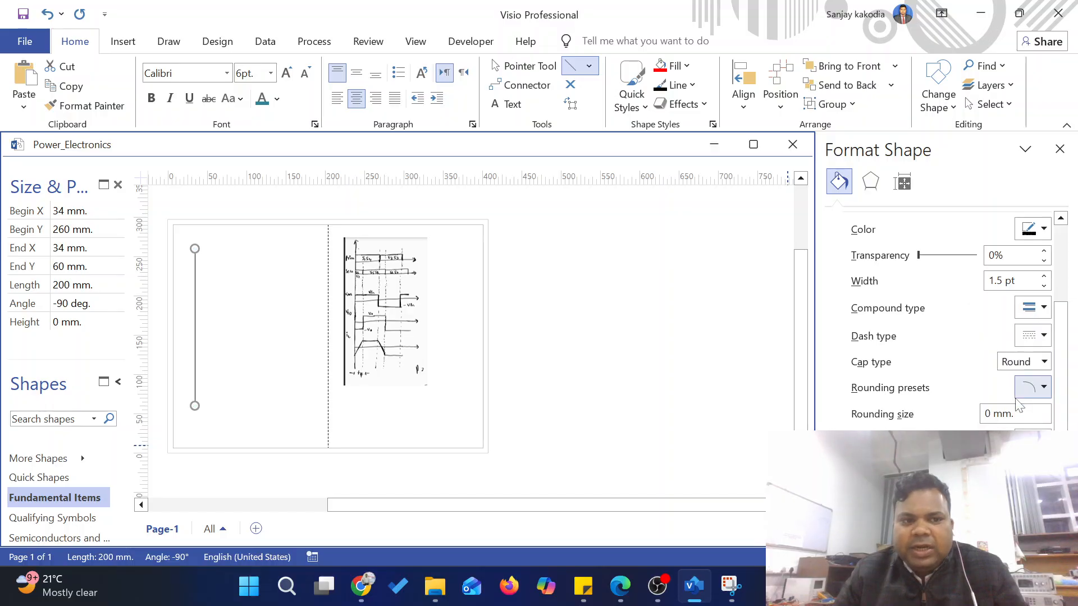
{"action": "left_click", "coordinate": [266, 335]}
{"action": "left_click", "coordinate": [192, 305]}
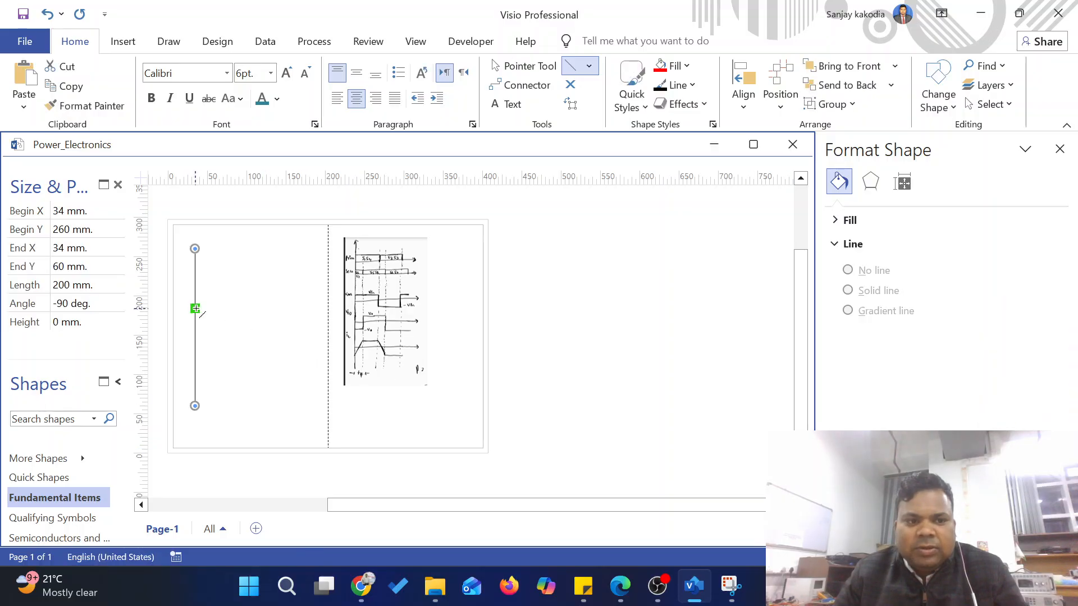
{"action": "left_click", "coordinate": [257, 367]}
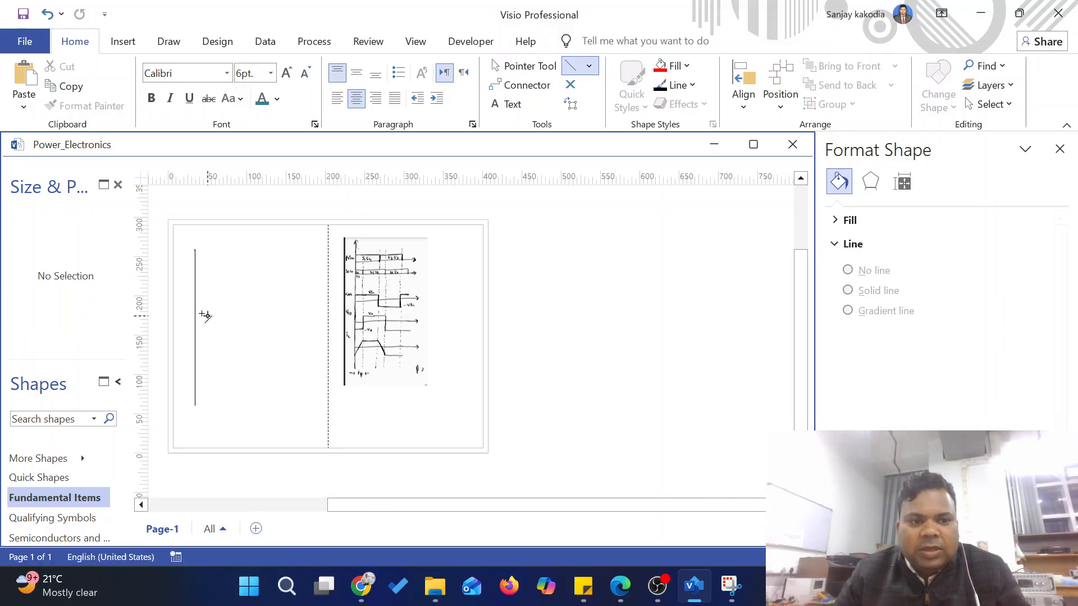
Step: Set the vertical axis line's arrowhead size to Large
{"action": "left_click", "coordinate": [195, 304]}
{"action": "scroll", "coordinate": [949, 438], "scroll_direction": "down", "scroll_amount": 2}
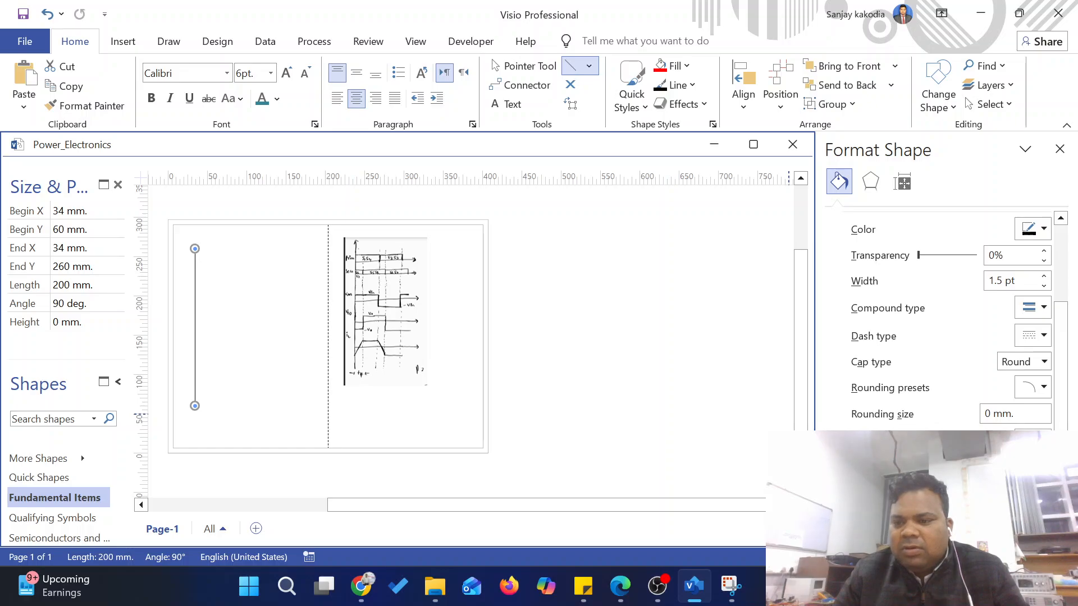
{"action": "left_click", "coordinate": [1043, 467]}
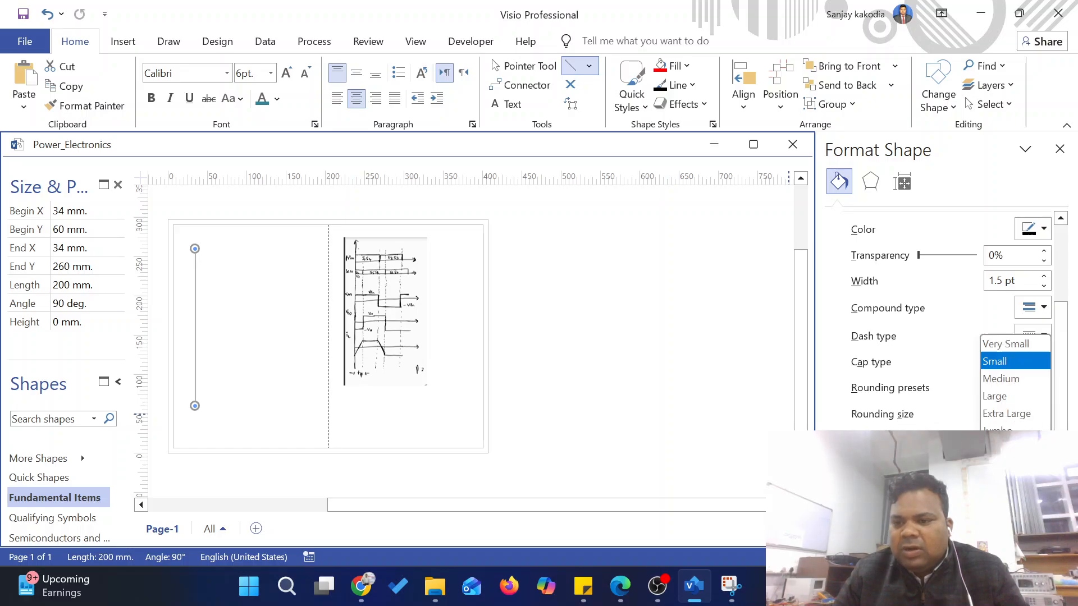
{"action": "left_click", "coordinate": [1003, 396]}
{"action": "left_click", "coordinate": [260, 332]}
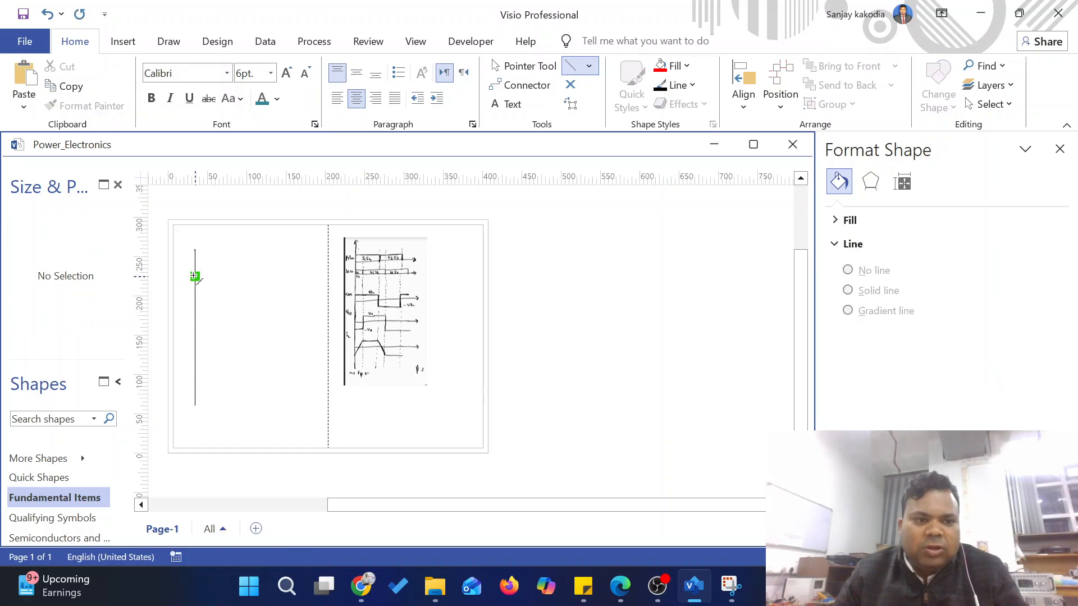
Step: Set the vertical axis line's length to 100 mm
{"action": "left_click", "coordinate": [194, 277]}
{"action": "scroll", "coordinate": [194, 276], "scroll_direction": "up", "scroll_amount": 3}
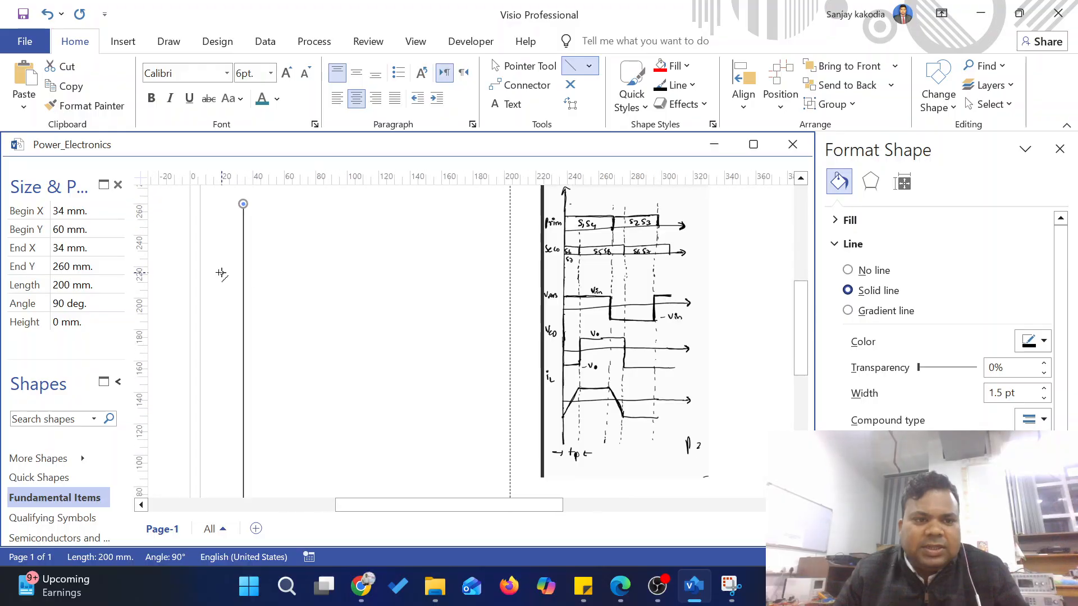
{"action": "scroll", "coordinate": [220, 273], "scroll_direction": "down", "scroll_amount": 3}
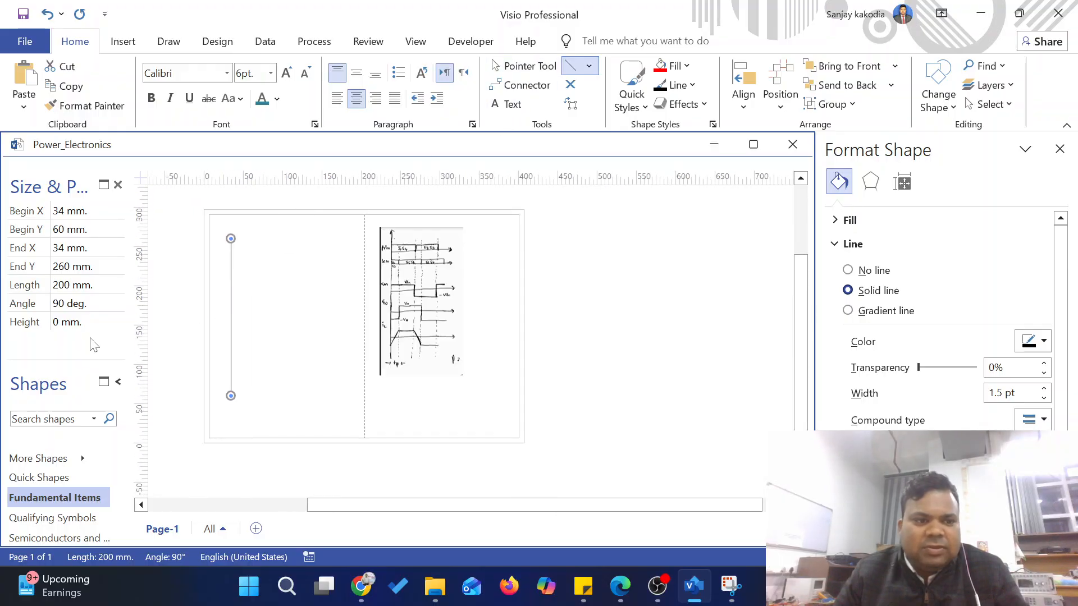
{"action": "left_click", "coordinate": [76, 288]}
{"action": "type", "text": "10"}
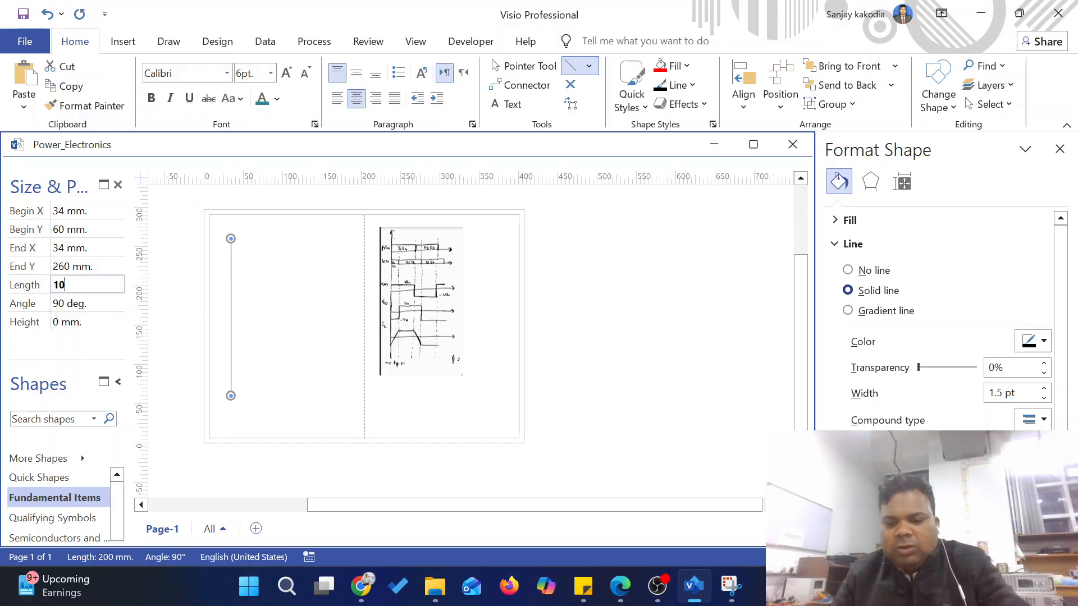
{"action": "type", "text": "0"}
{"action": "key", "text": "Return"}
{"action": "left_click", "coordinate": [222, 330]}
{"action": "scroll", "coordinate": [236, 339], "scroll_direction": "up", "scroll_amount": 2}
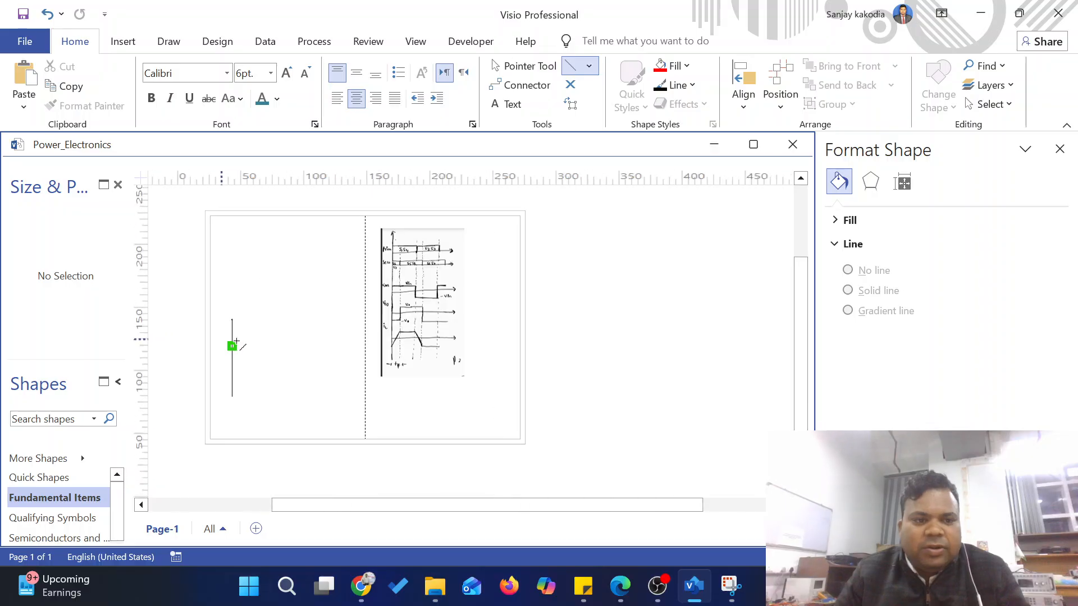
Step: Move the vertical axis line up and place it at about X 47 mm, spanning Y 160 to 260 mm
{"action": "left_click", "coordinate": [526, 72]}
{"action": "scroll", "coordinate": [297, 284], "scroll_direction": "up", "scroll_amount": 3}
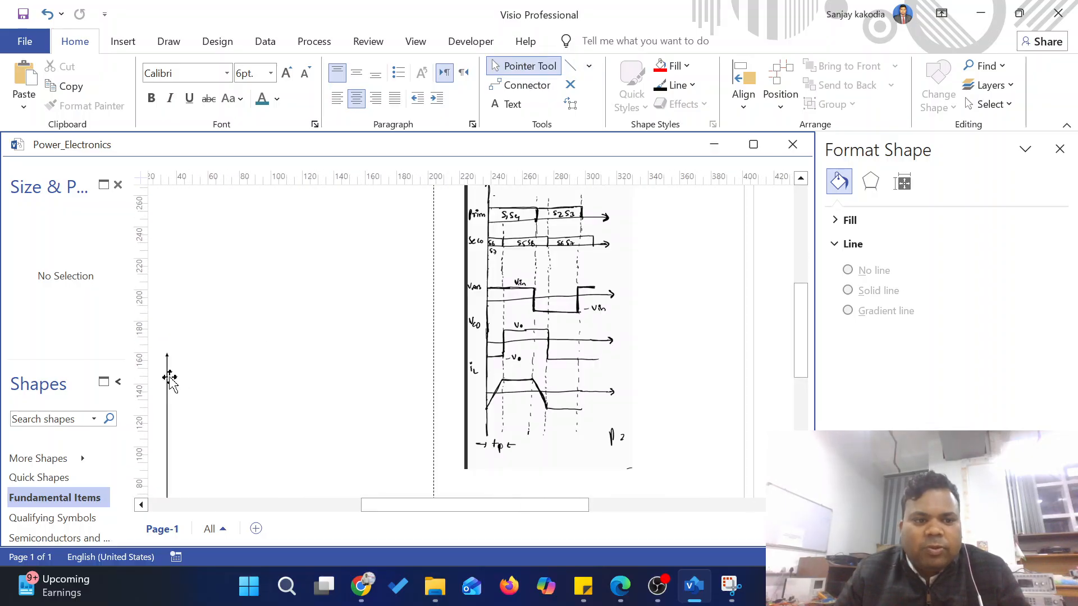
{"action": "left_click_drag", "start_coordinate": [170, 379], "coordinate": [365, 269]}
{"action": "scroll", "coordinate": [404, 320], "scroll_direction": "down", "scroll_amount": 3}
{"action": "scroll", "coordinate": [435, 287], "scroll_direction": "up", "scroll_amount": 3}
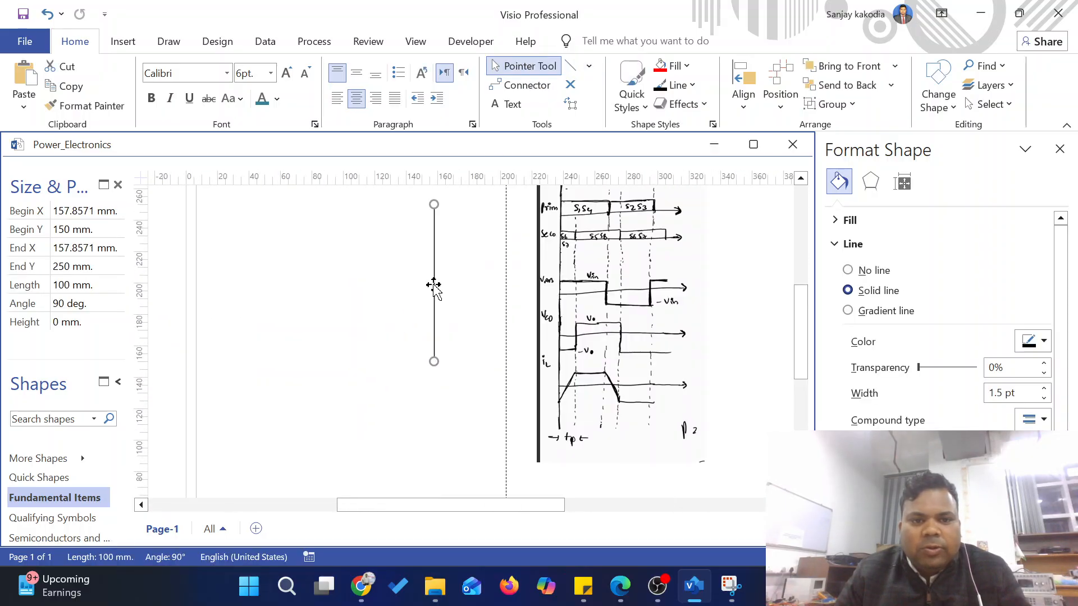
{"action": "left_click_drag", "start_coordinate": [434, 285], "coordinate": [276, 261]}
{"action": "scroll", "coordinate": [325, 301], "scroll_direction": "down", "scroll_amount": 3}
{"action": "scroll", "coordinate": [306, 282], "scroll_direction": "up", "scroll_amount": 3}
Step: Set the vertical axis line's length to 150 mm
{"action": "left_click", "coordinate": [107, 286]}
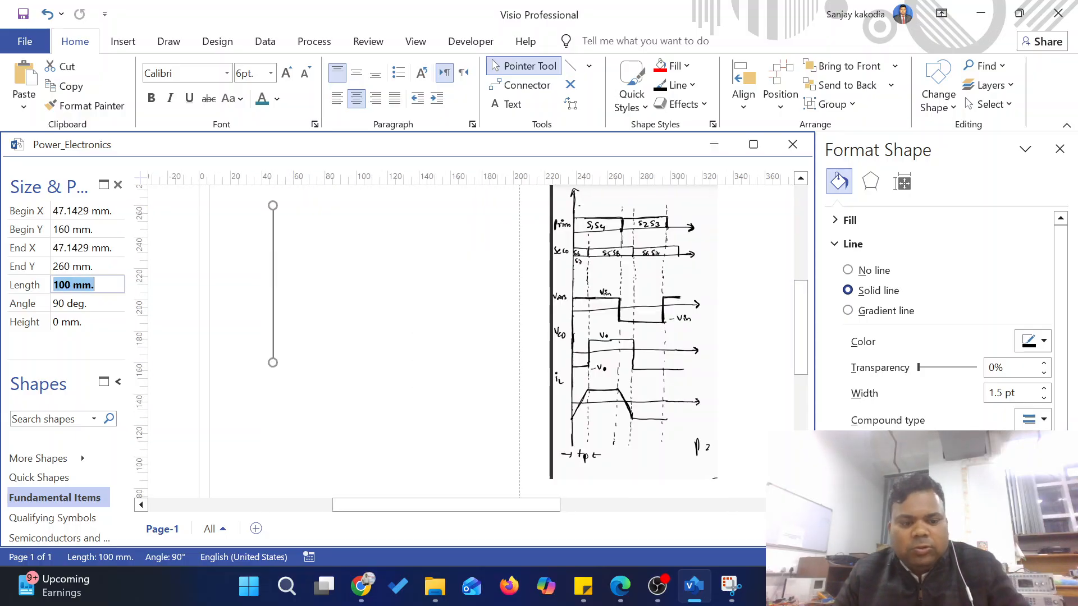
{"action": "type", "text": "150"}
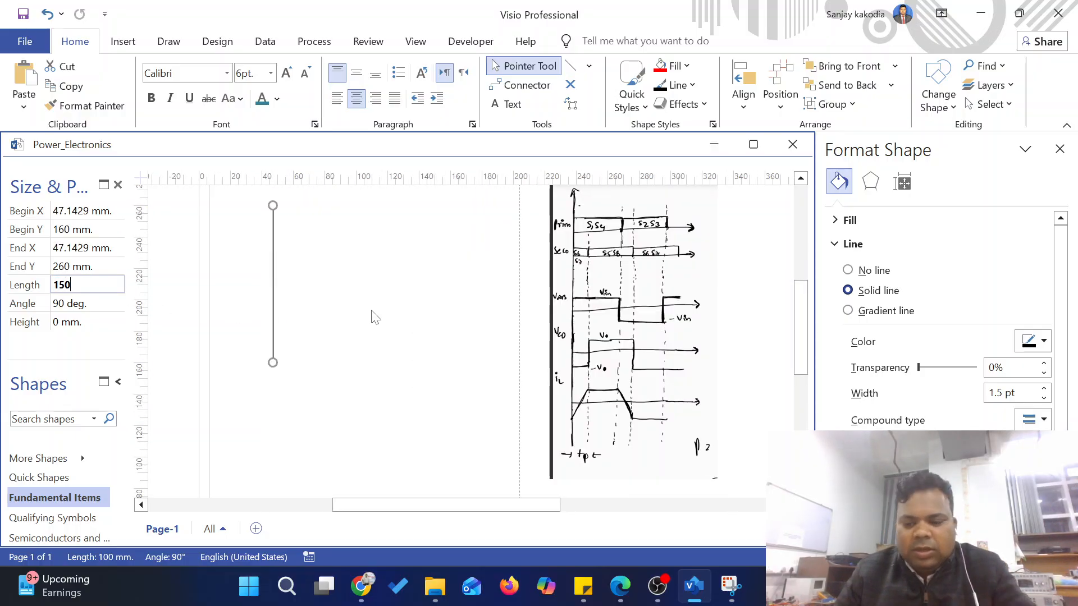
{"action": "key", "text": "Return"}
{"action": "left_click", "coordinate": [322, 322]}
Step: Move the vertical axis line to X 37.5 mm so it spans Y 120 to 270 mm inside the page
{"action": "scroll", "coordinate": [322, 323], "scroll_direction": "up", "scroll_amount": 2}
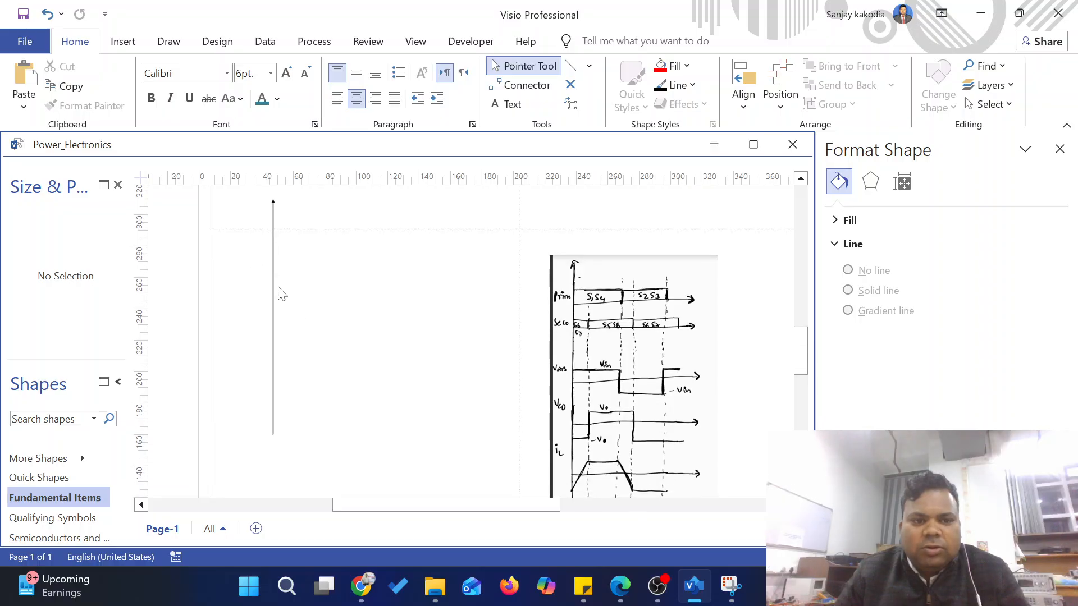
{"action": "left_click_drag", "start_coordinate": [279, 288], "coordinate": [263, 348]}
{"action": "left_click", "coordinate": [309, 342]}
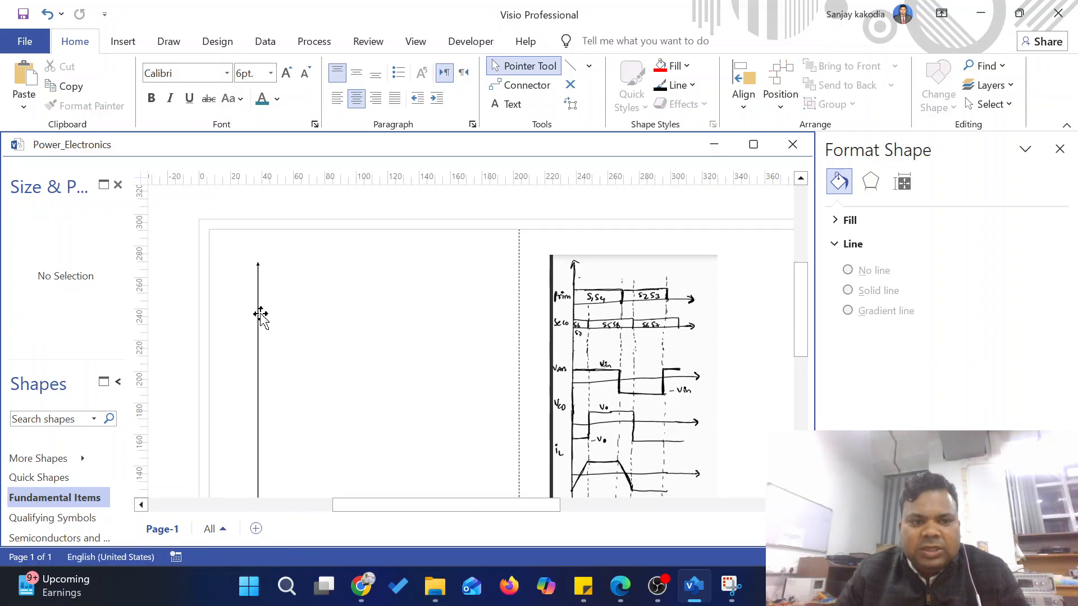
{"action": "left_click", "coordinate": [260, 315]}
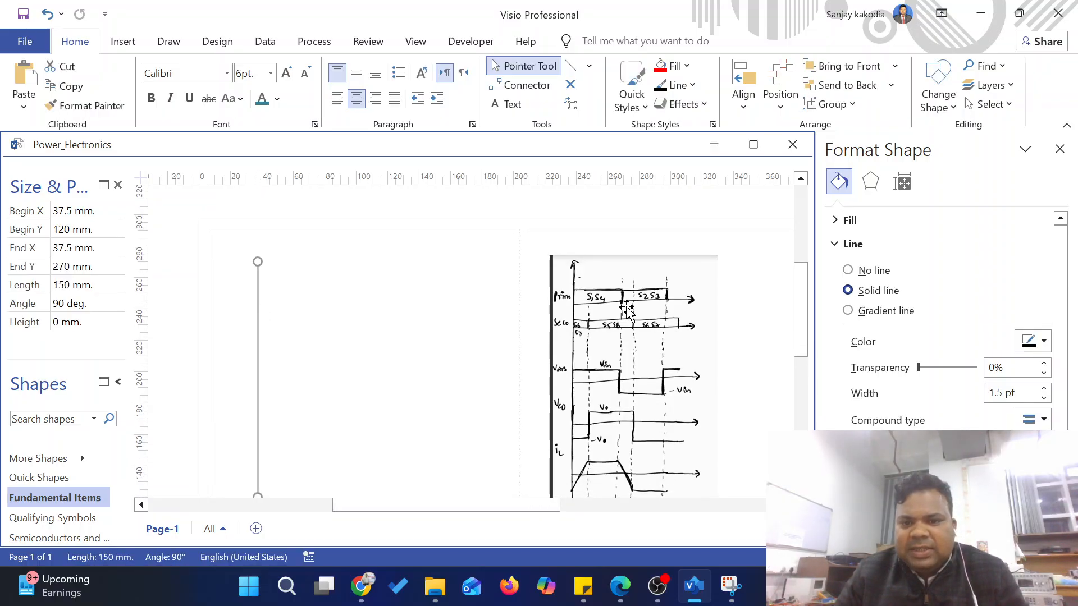
{"action": "scroll", "coordinate": [626, 312], "scroll_direction": "down", "scroll_amount": 1}
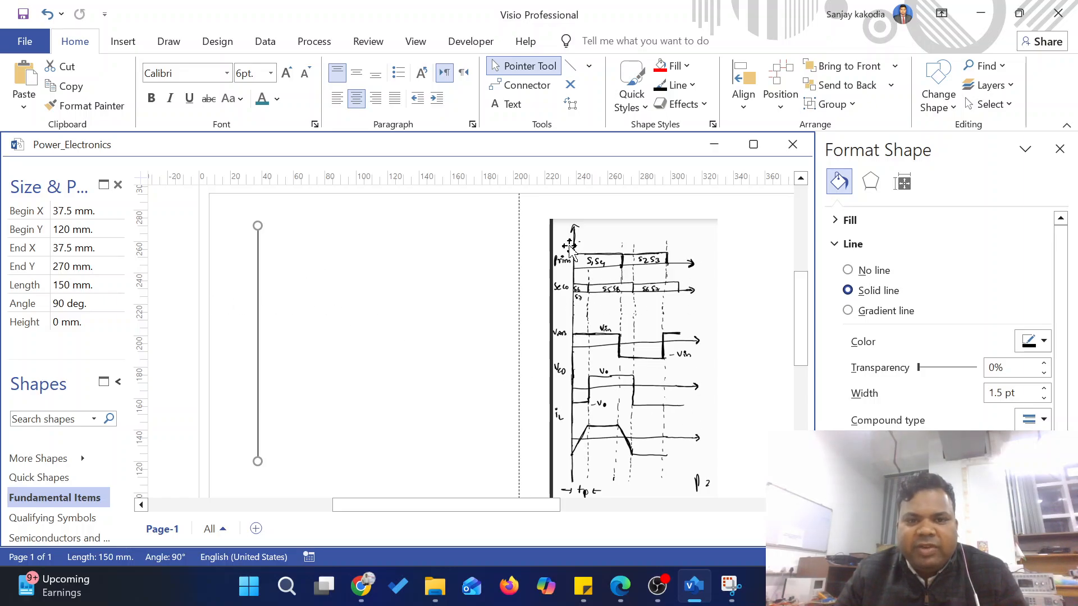
{"action": "left_click", "coordinate": [236, 260]}
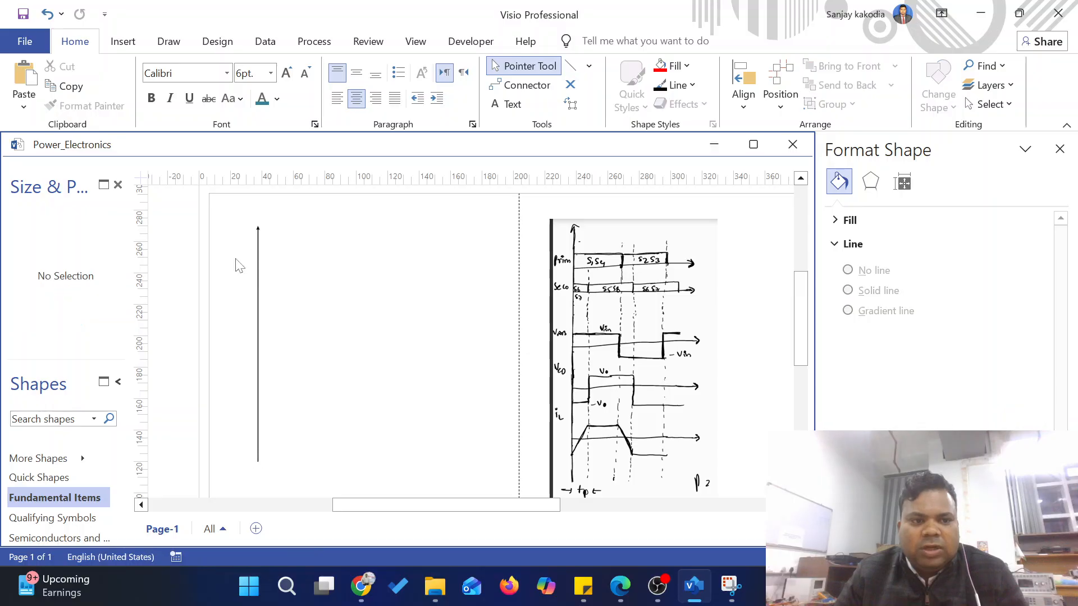
Step: Draw a horizontal line from the vertical axis at Y 240 mm and set its length to 120 mm
{"action": "key", "text": "ctrl+6"}
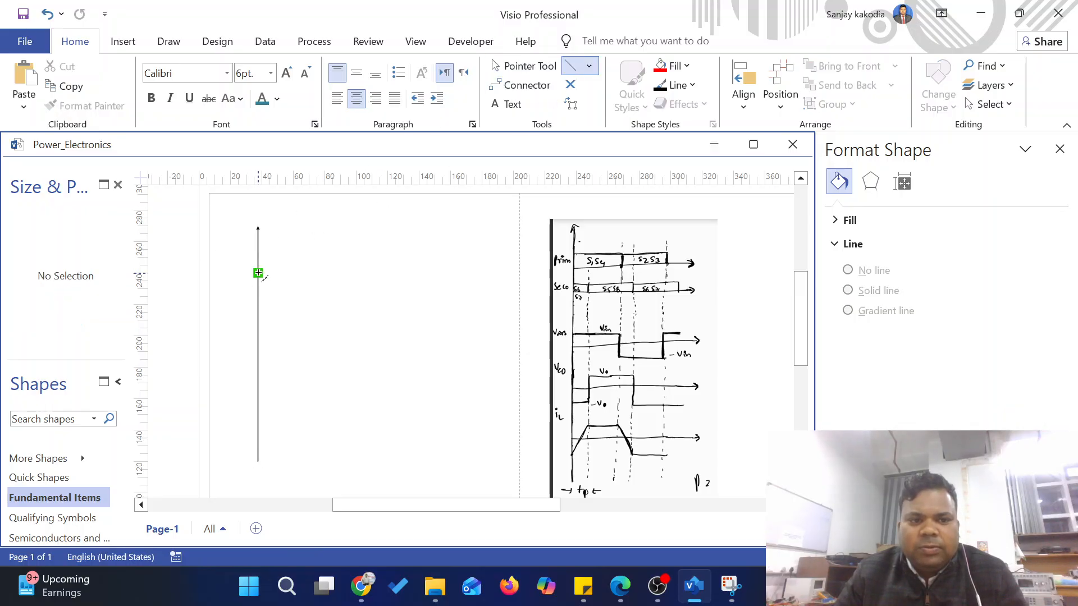
{"action": "left_click_drag", "start_coordinate": [258, 273], "coordinate": [453, 272]}
{"action": "left_click", "coordinate": [85, 285]}
{"action": "type", "text": "12"}
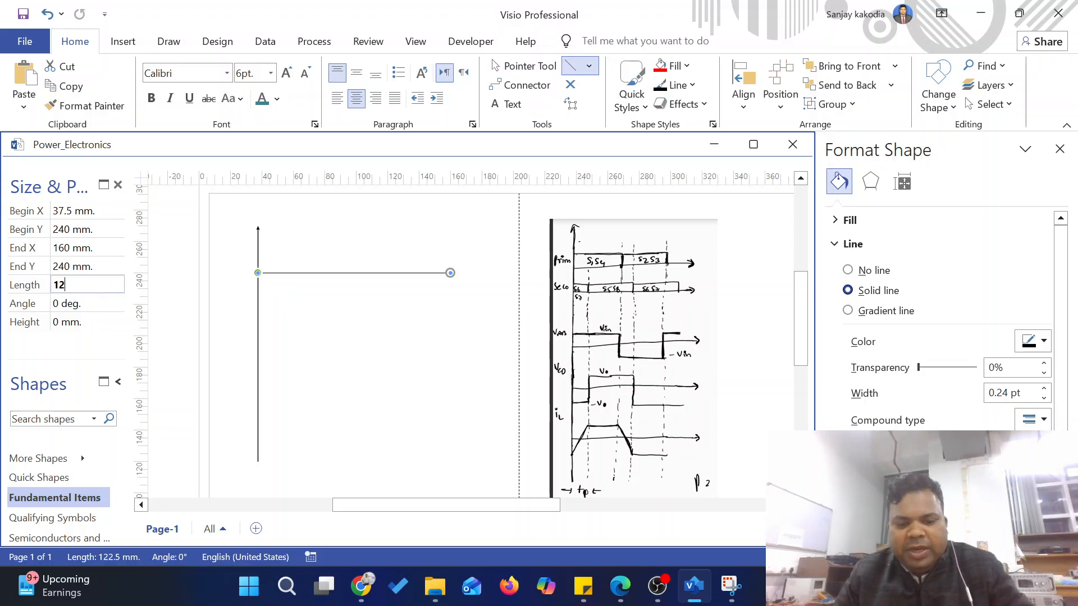
{"action": "type", "text": "0"}
{"action": "key", "text": "Return"}
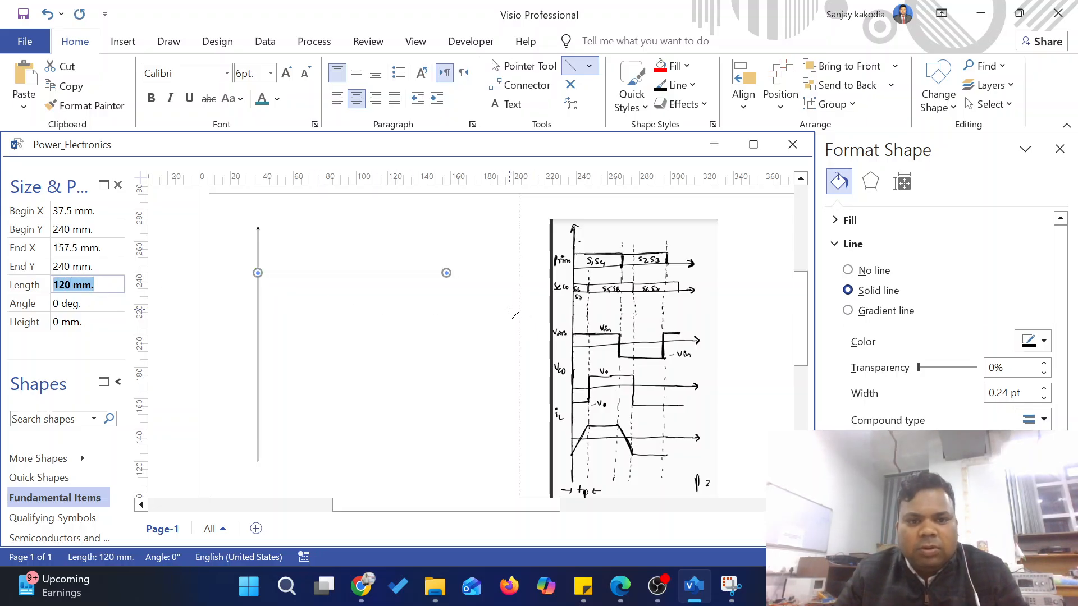
{"action": "left_click", "coordinate": [508, 310]}
Step: Add arrowhead style 05 to the right end of the horizontal line
{"action": "left_click", "coordinate": [419, 273]}
{"action": "scroll", "coordinate": [943, 337], "scroll_direction": "down", "scroll_amount": 2}
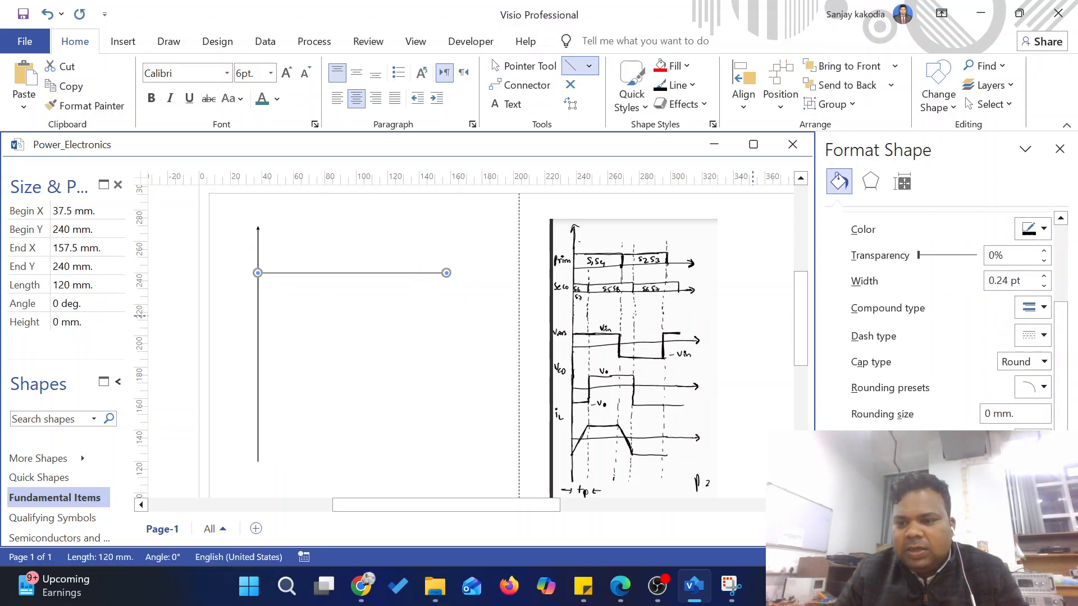
{"action": "left_click", "coordinate": [1033, 471]}
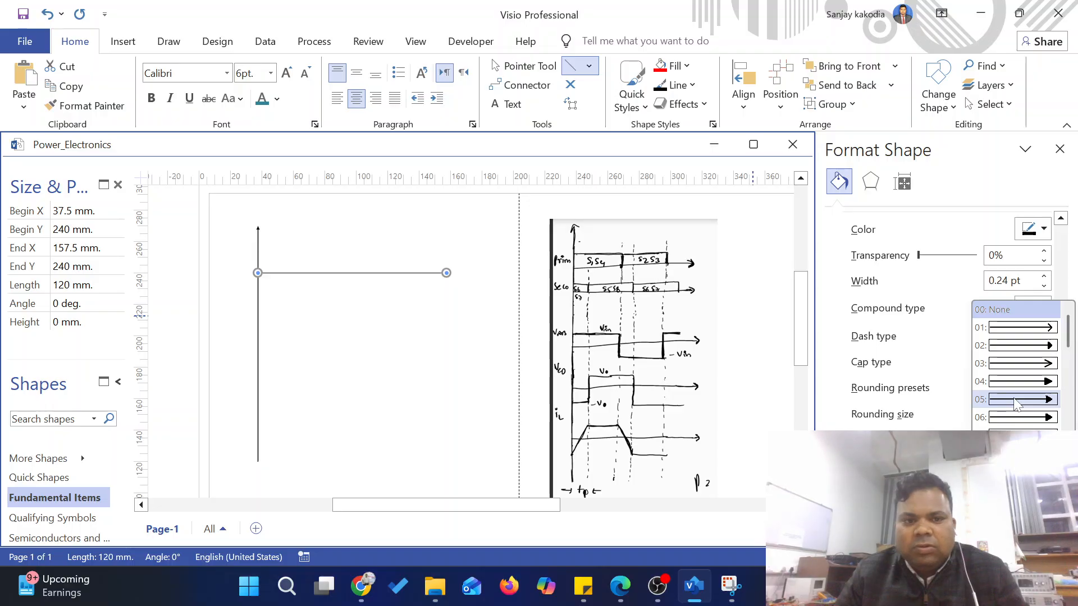
{"action": "left_click", "coordinate": [1018, 399]}
{"action": "left_click", "coordinate": [387, 293]}
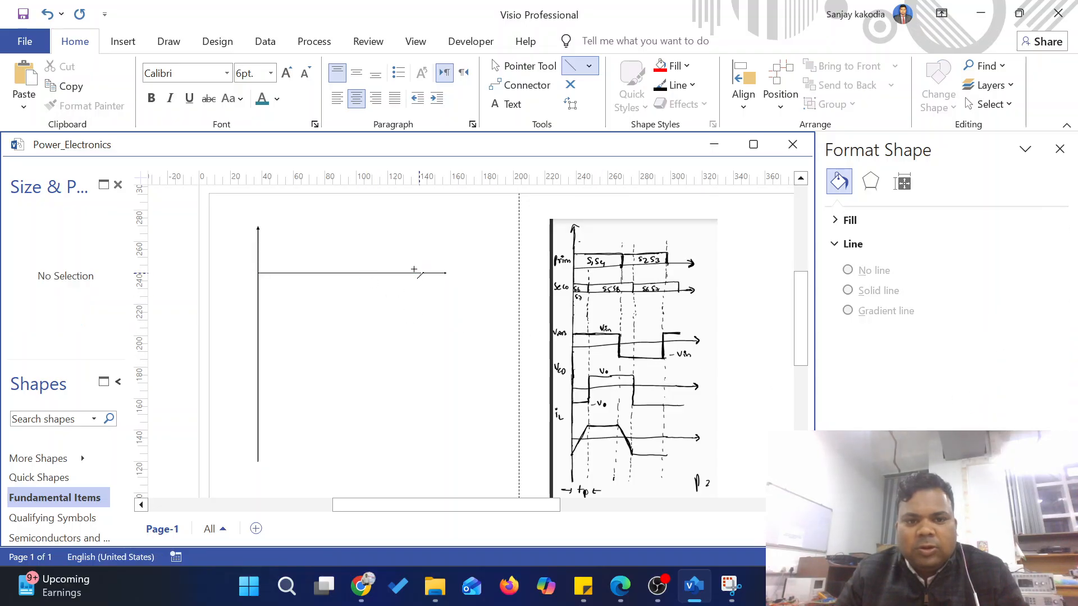
Step: Set the horizontal line's arrowhead size to Large
{"action": "left_click", "coordinate": [414, 272]}
{"action": "left_click", "coordinate": [1030, 466]}
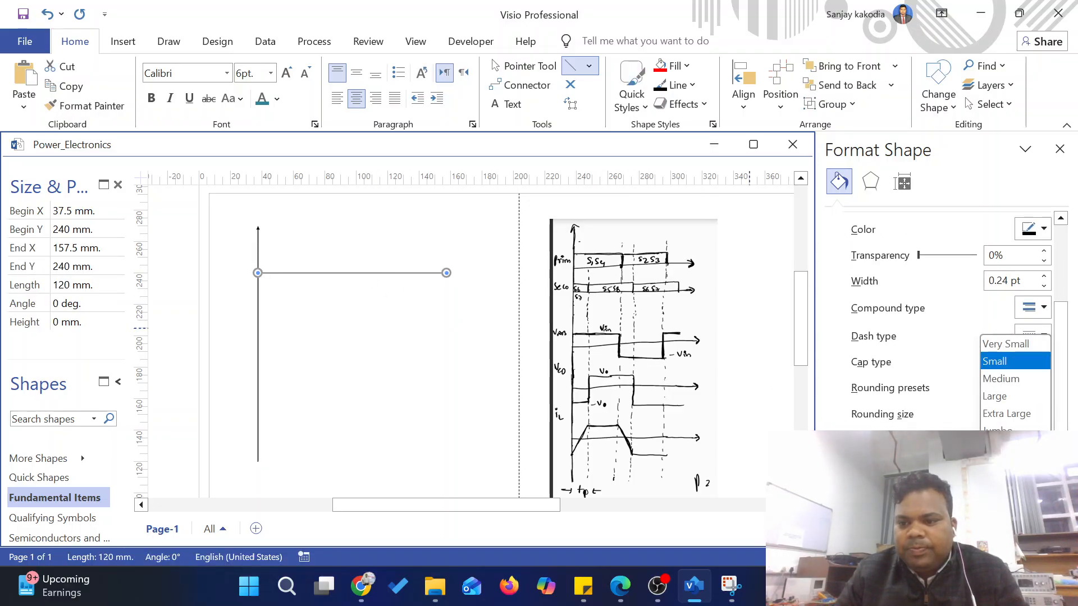
{"action": "left_click", "coordinate": [1005, 396]}
{"action": "left_click", "coordinate": [488, 313]}
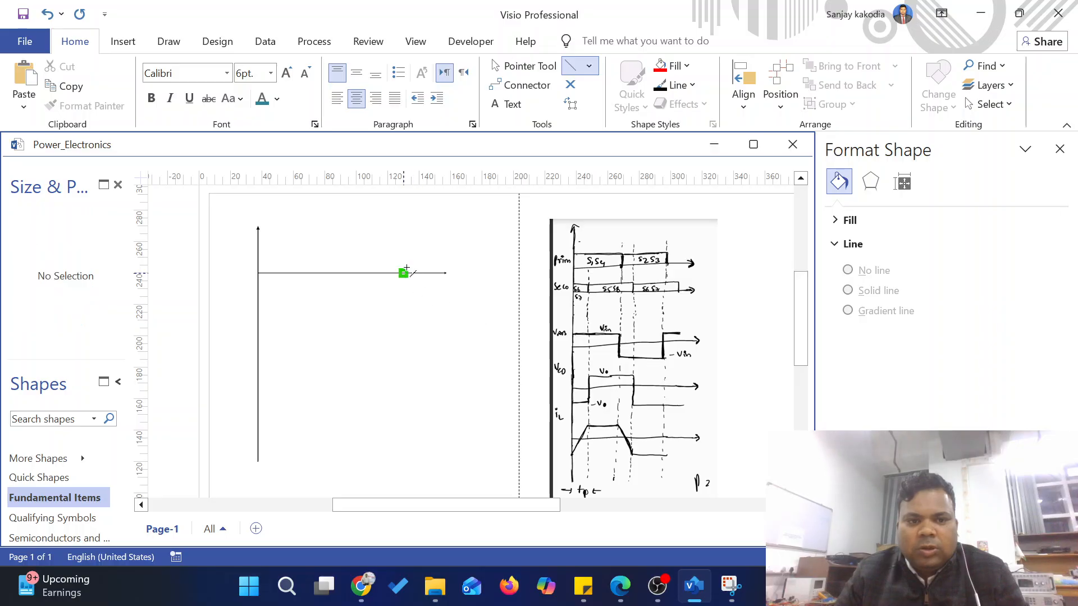
Step: Copy the horizontal arrow line and align the copy to the vertical axis at about Y 203 mm
{"action": "left_click", "coordinate": [407, 271]}
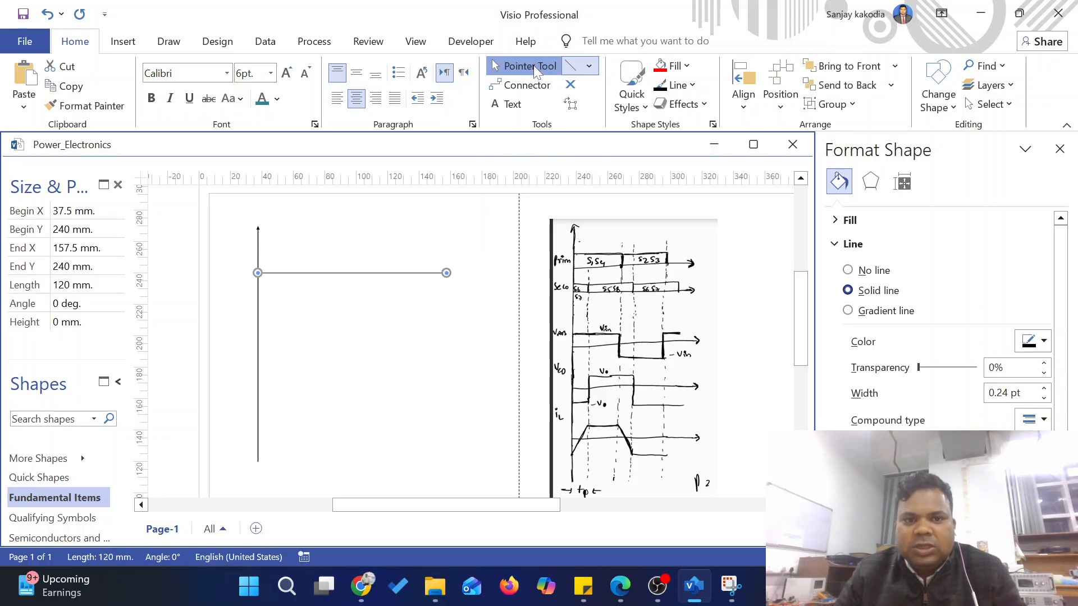
{"action": "left_click", "coordinate": [533, 66]}
{"action": "left_click", "coordinate": [396, 273]}
{"action": "left_click", "coordinate": [395, 273]}
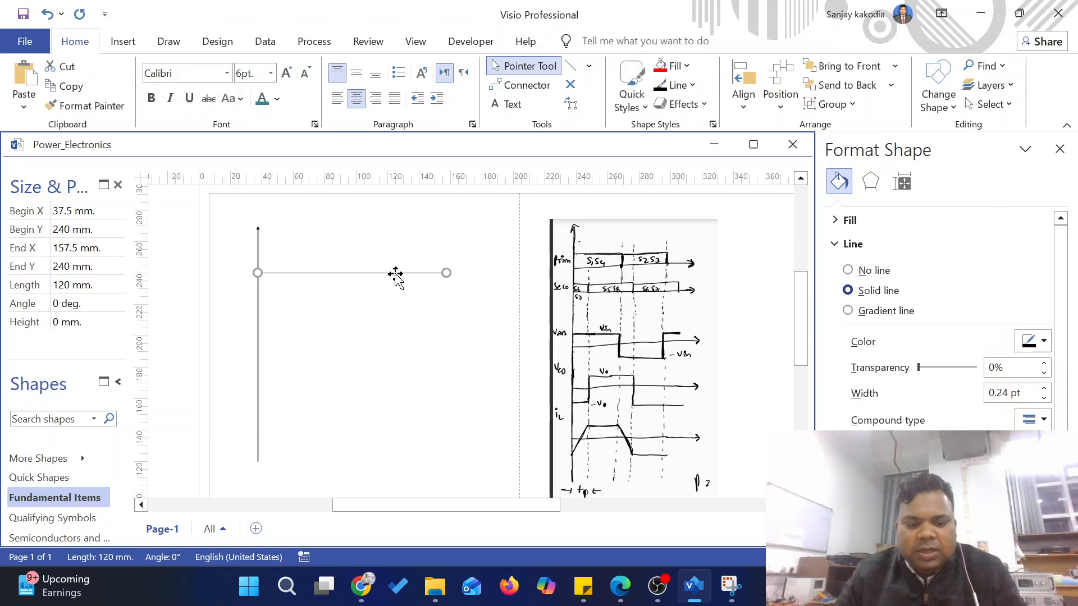
{"action": "left_click_drag", "start_coordinate": [397, 272], "coordinate": [416, 292], "text": "ctrl"}
{"action": "left_click_drag", "start_coordinate": [399, 331], "coordinate": [411, 329]}
Step: Paste two more copies of the horizontal arrow line, aligned to the vertical axis at about Y 163 mm and Y 136 mm
{"action": "left_click", "coordinate": [420, 358]}
{"action": "key", "text": "ctrl+v"}
{"action": "left_click_drag", "start_coordinate": [441, 362], "coordinate": [376, 393]}
{"action": "left_click", "coordinate": [404, 418]}
{"action": "key", "text": "ctrl+v"}
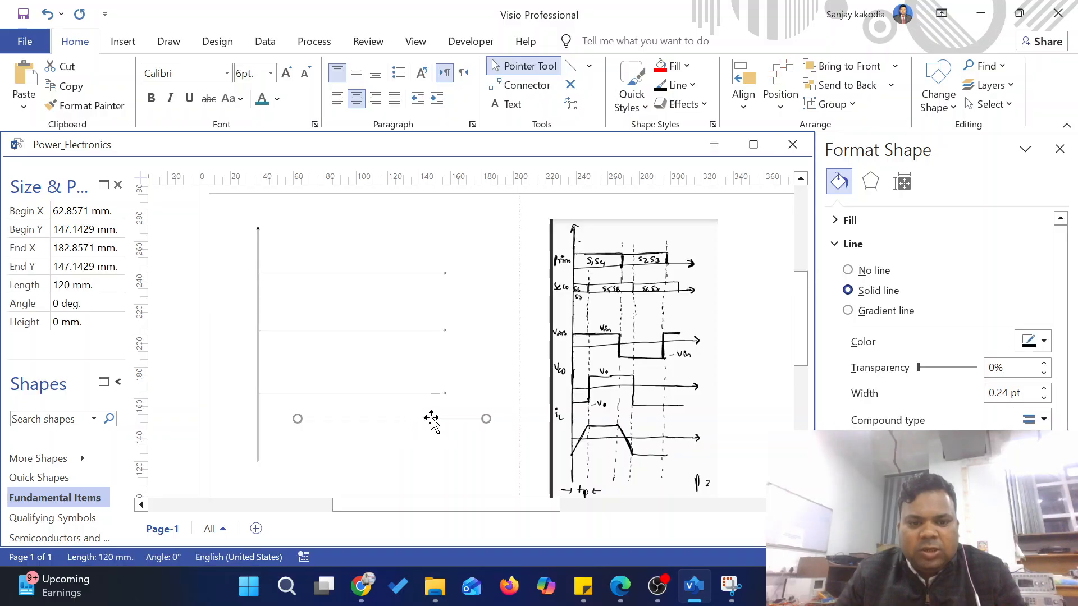
{"action": "left_click_drag", "start_coordinate": [431, 418], "coordinate": [396, 437]}
Step: Paste a fifth horizontal arrow line and align it under the others at about Y 110 mm
{"action": "left_click", "coordinate": [420, 457]}
{"action": "key", "text": "ctrl+v"}
{"action": "scroll", "coordinate": [420, 459], "scroll_direction": "down", "scroll_amount": 2}
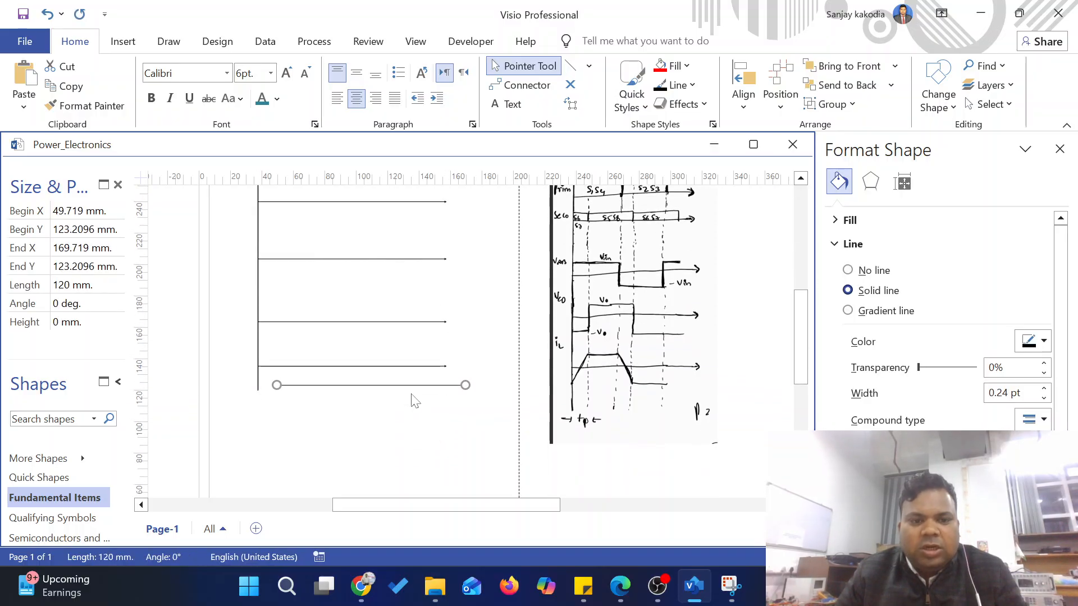
{"action": "left_click_drag", "start_coordinate": [407, 386], "coordinate": [378, 410]}
Step: Try to extend the vertical axis line's lower end below the lowest horizontal line
{"action": "left_click", "coordinate": [254, 386]}
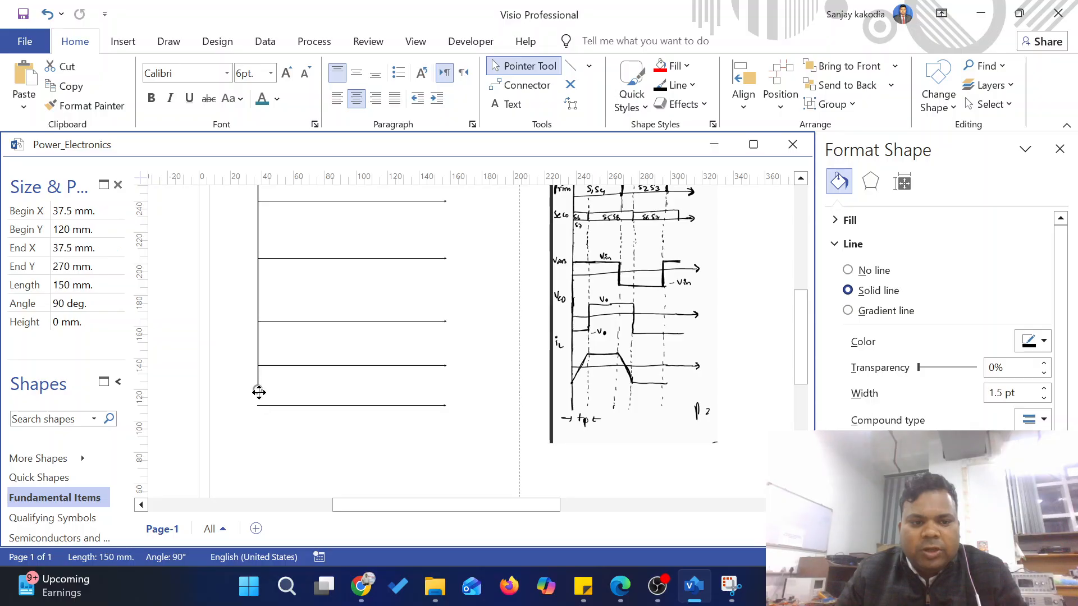
{"action": "left_click_drag", "start_coordinate": [258, 390], "coordinate": [258, 443]}
{"action": "key", "text": "ctrl+z"}
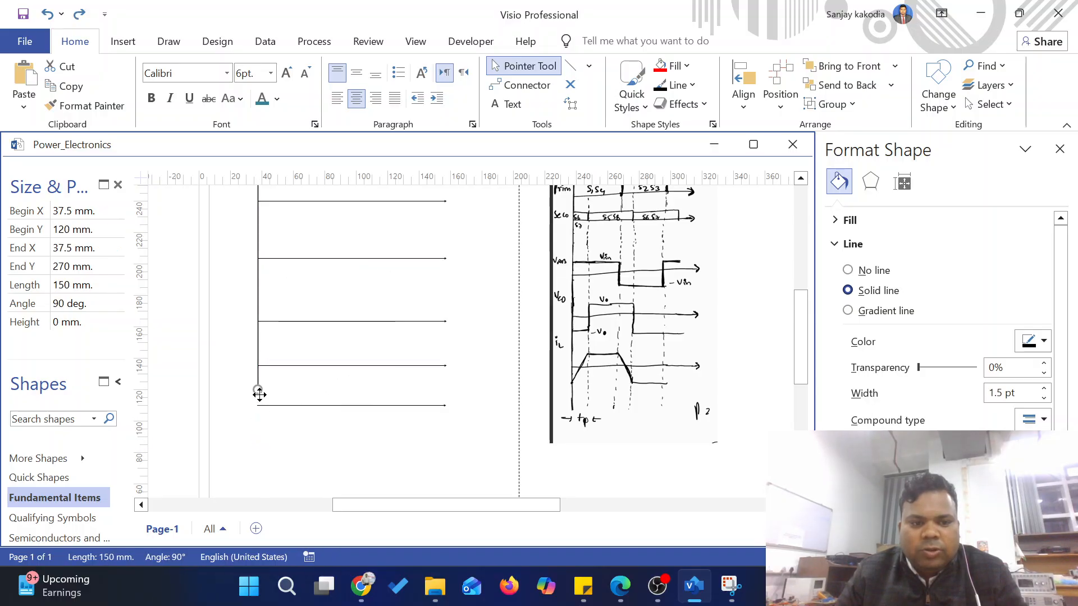
Step: Extend the vertical axis with a line from its lower end down past the lowest horizontal line, to about Y 84 mm
{"action": "left_click", "coordinate": [260, 395]}
{"action": "left_click", "coordinate": [257, 387]}
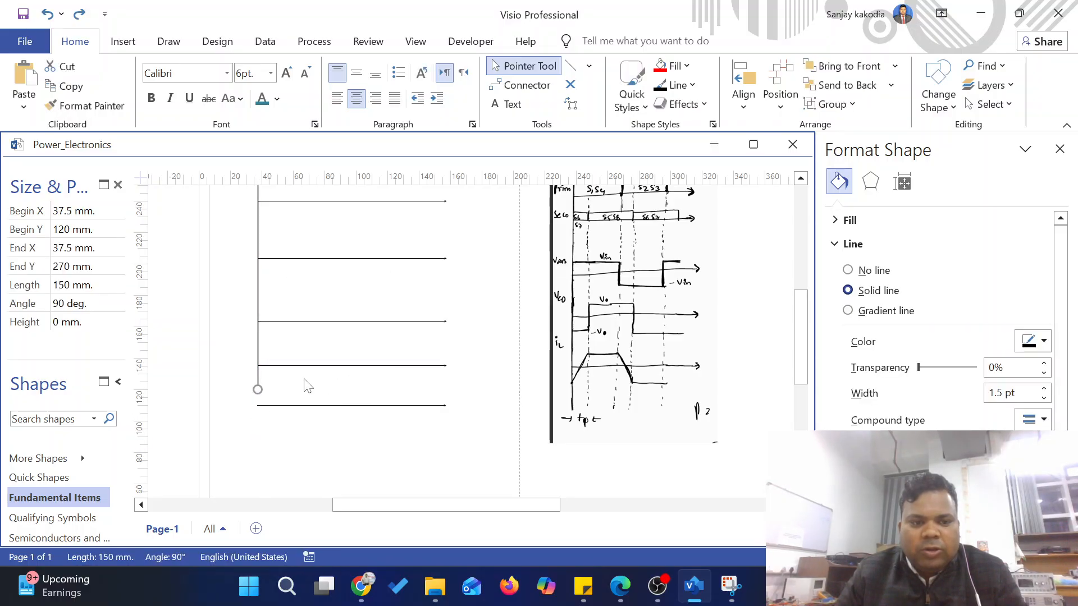
{"action": "left_click", "coordinate": [573, 68]}
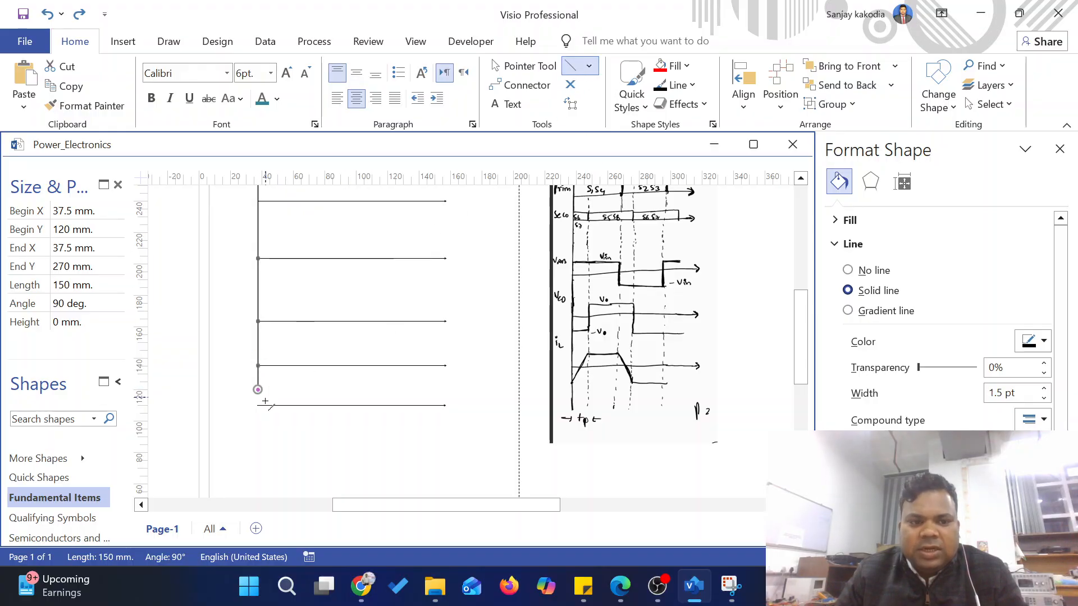
{"action": "left_click", "coordinate": [256, 387]}
{"action": "left_click_drag", "start_coordinate": [256, 387], "coordinate": [258, 447]}
{"action": "left_click", "coordinate": [293, 438]}
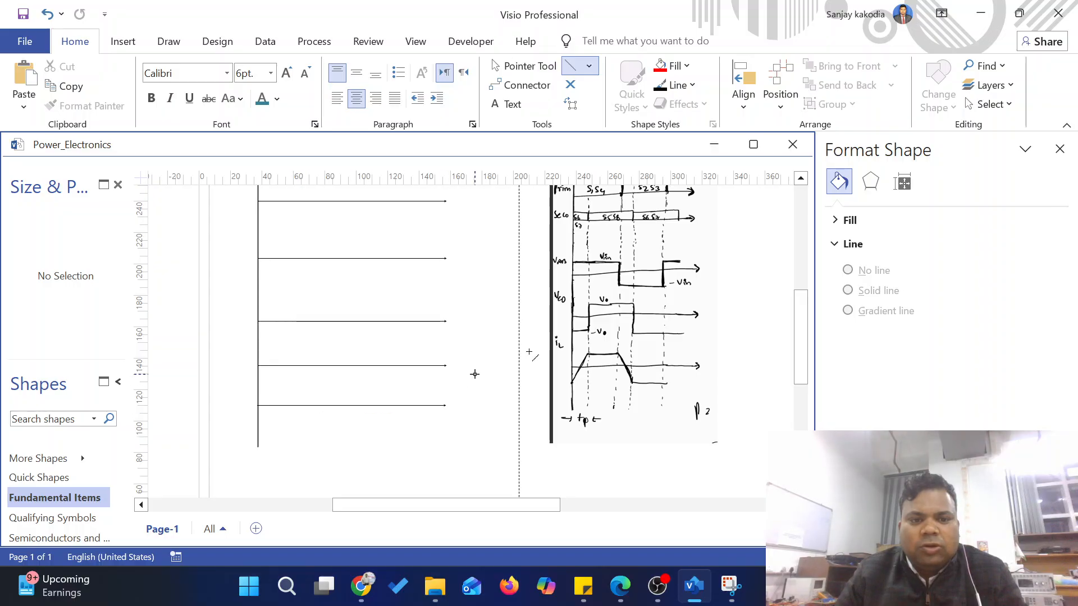
Step: Move the lowest horizontal arrow line about 15 mm down along the vertical axis
{"action": "left_click", "coordinate": [524, 66]}
{"action": "scroll", "coordinate": [300, 423], "scroll_direction": "up", "scroll_amount": 1}
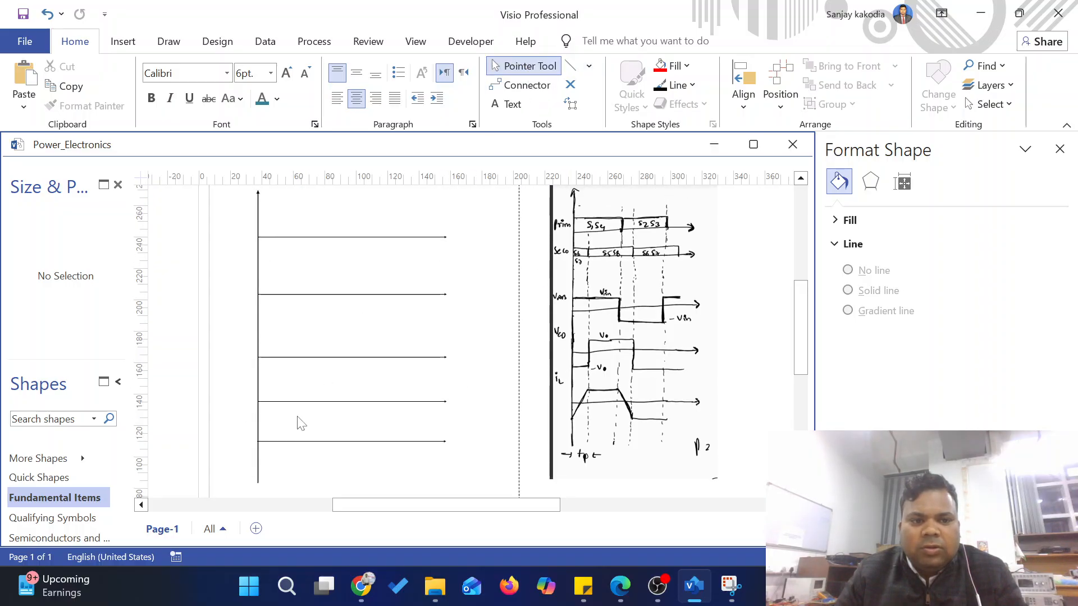
{"action": "scroll", "coordinate": [300, 423], "scroll_direction": "down", "scroll_amount": 1}
{"action": "left_click", "coordinate": [312, 406]}
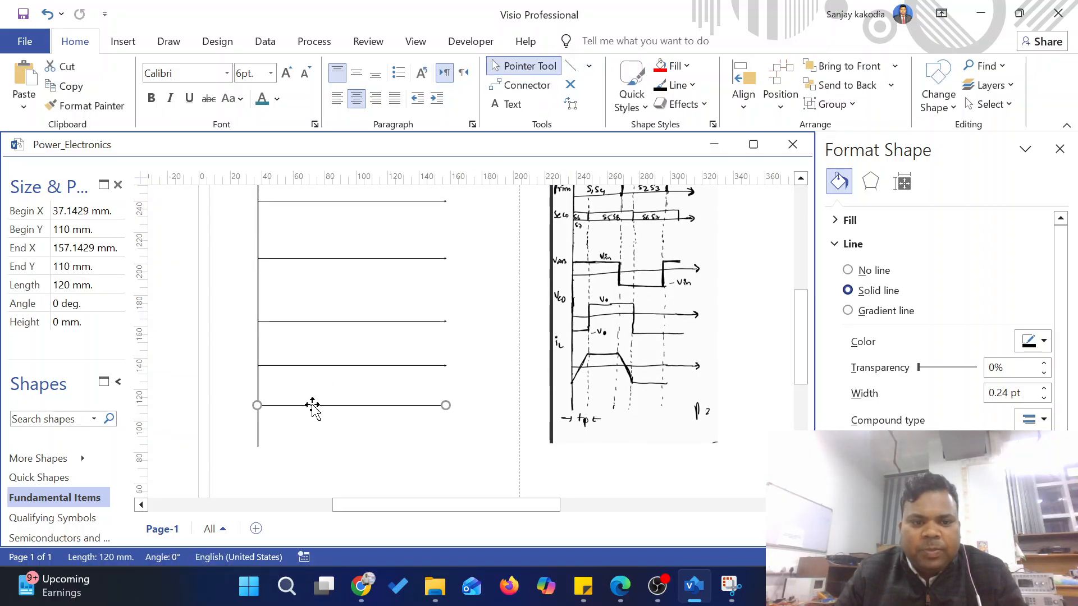
{"action": "left_click_drag", "start_coordinate": [313, 405], "coordinate": [313, 429]}
{"action": "left_click", "coordinate": [285, 440]}
Step: Extend the vertical axis line further down, to a total height of about 222.5 mm
{"action": "scroll", "coordinate": [284, 439], "scroll_direction": "down", "scroll_amount": 2}
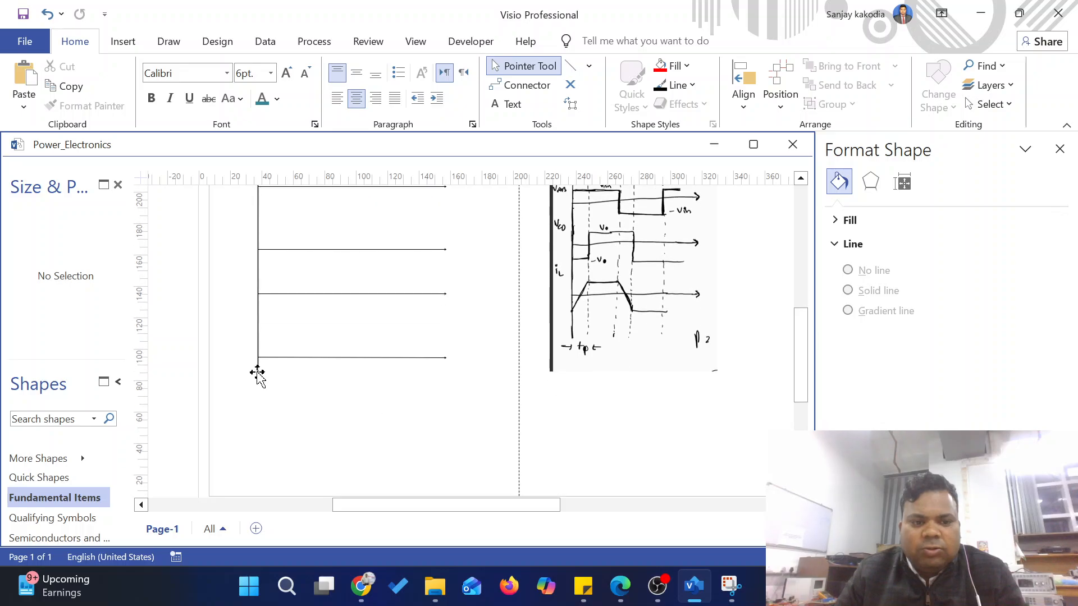
{"action": "left_click", "coordinate": [258, 370]}
{"action": "left_click", "coordinate": [571, 66]}
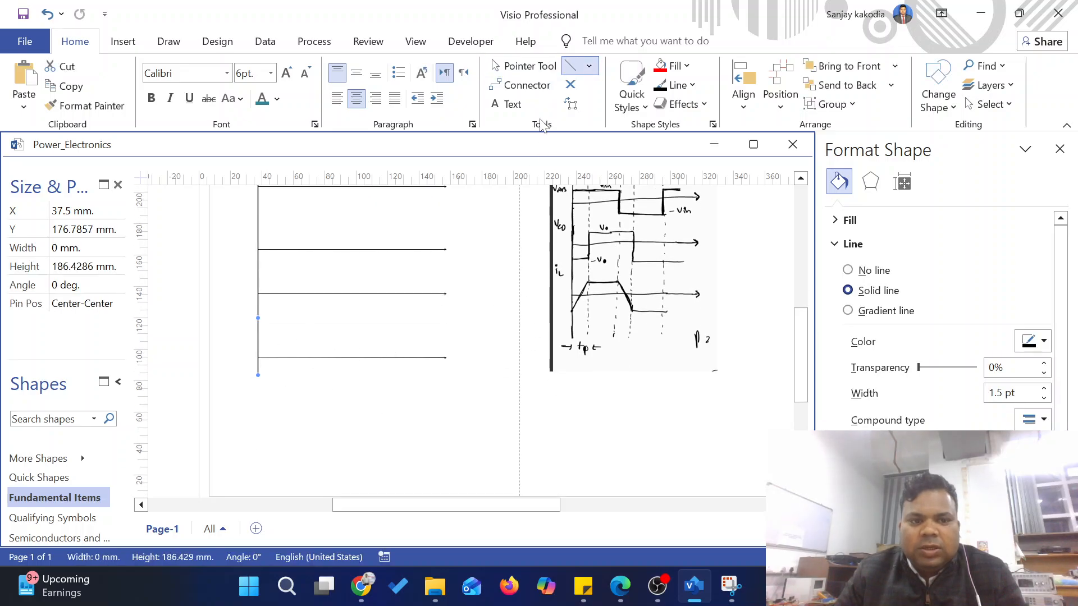
{"action": "left_click_drag", "start_coordinate": [259, 376], "coordinate": [257, 429]}
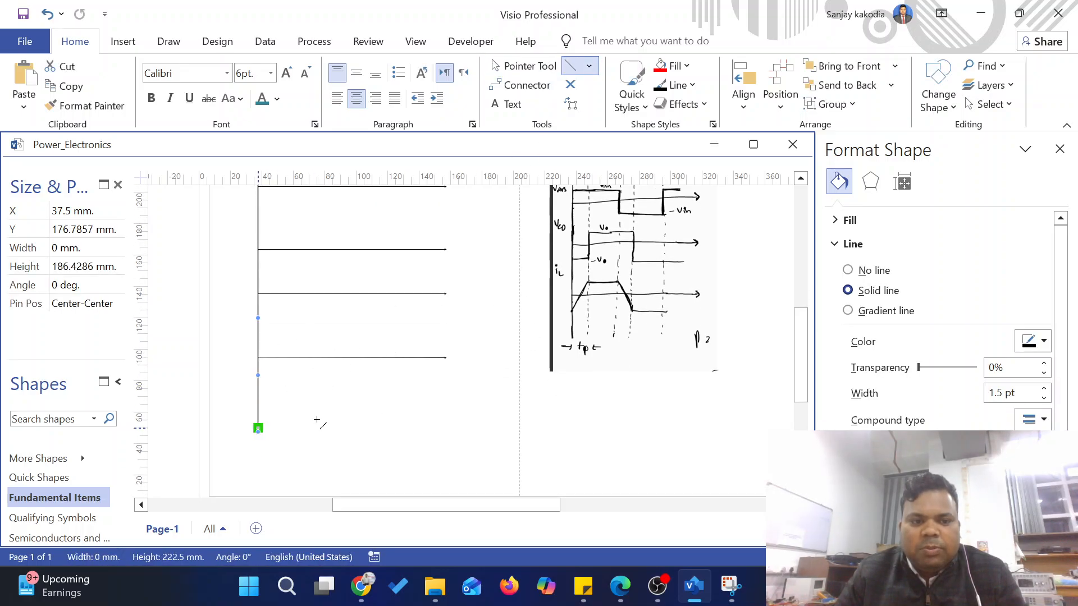
{"action": "left_click", "coordinate": [339, 412]}
Step: Draw a rectangle about 52.5 mm wide on the topmost horizontal line, starting at the vertical axis, and reduce its height to 15.5 mm
{"action": "scroll", "coordinate": [337, 419], "scroll_direction": "up", "scroll_amount": 1}
{"action": "scroll", "coordinate": [337, 419], "scroll_direction": "up", "scroll_amount": 1}
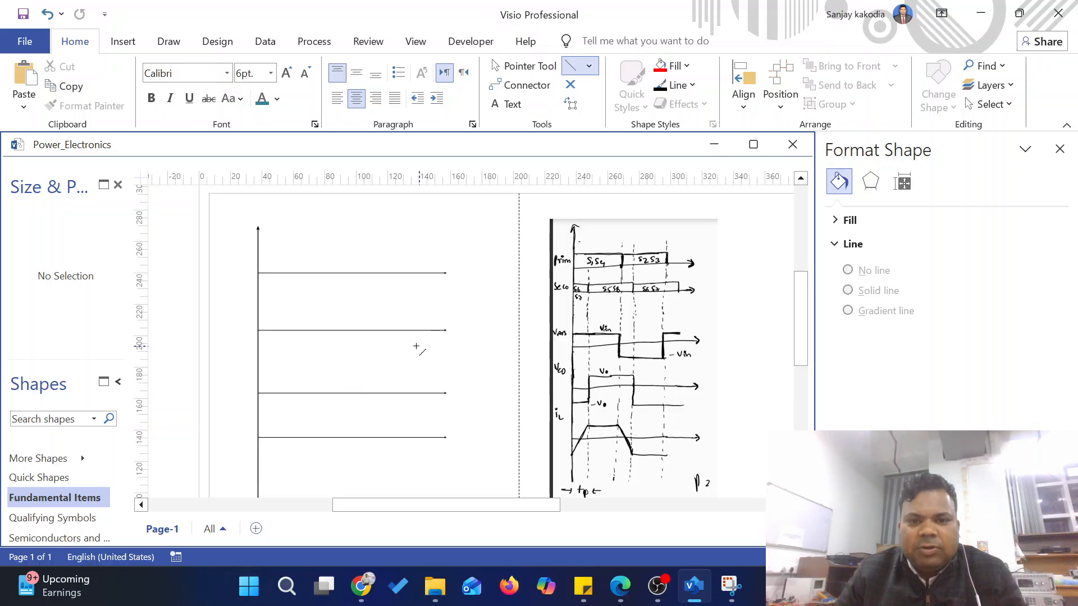
{"action": "scroll", "coordinate": [416, 349], "scroll_direction": "up", "scroll_amount": 1}
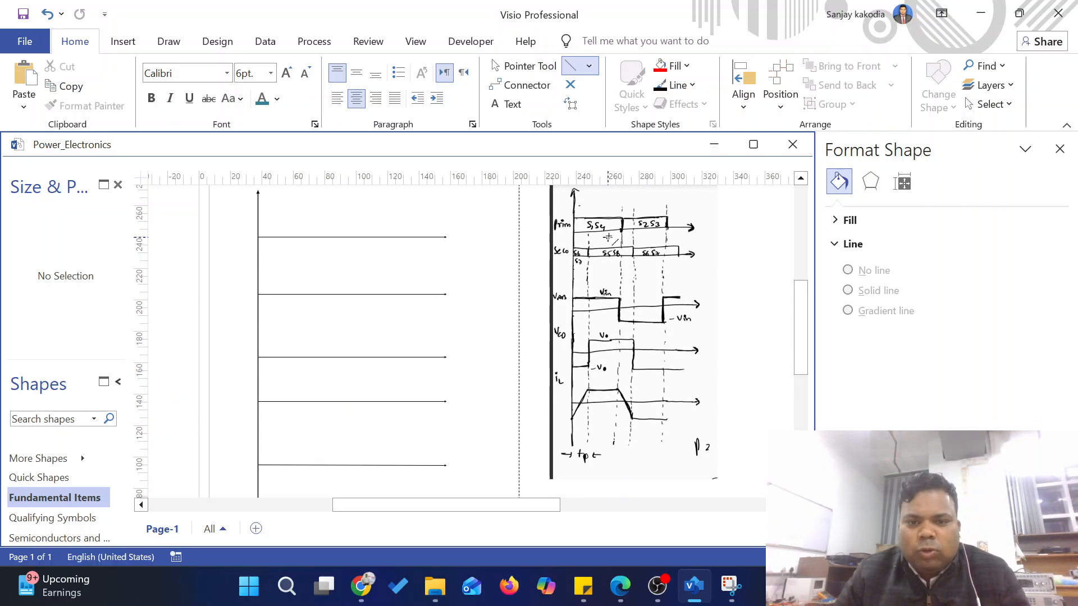
{"action": "left_click", "coordinate": [589, 66]}
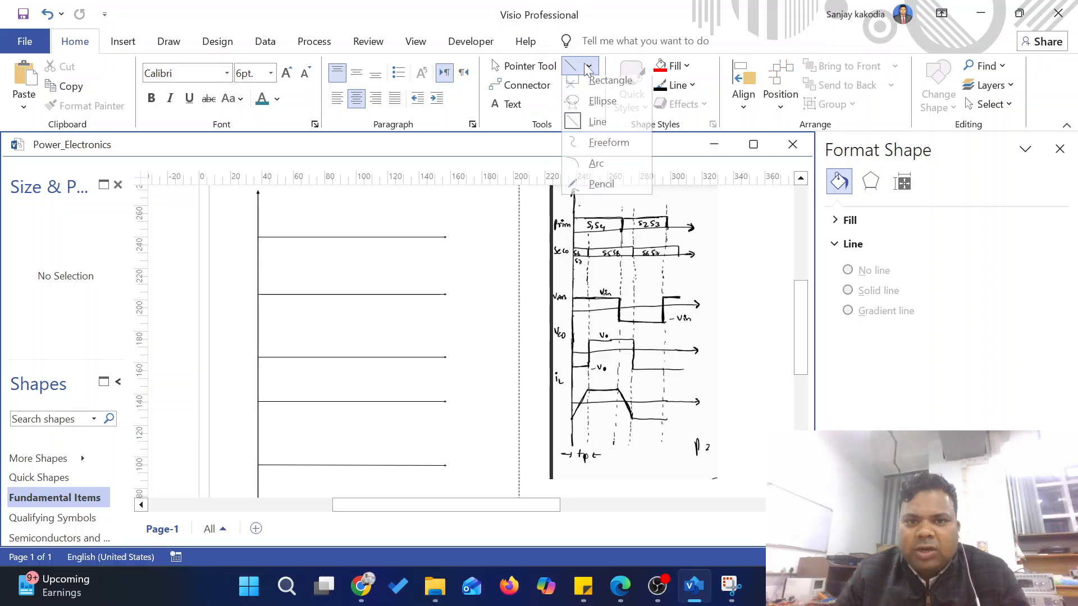
{"action": "left_click", "coordinate": [602, 88]}
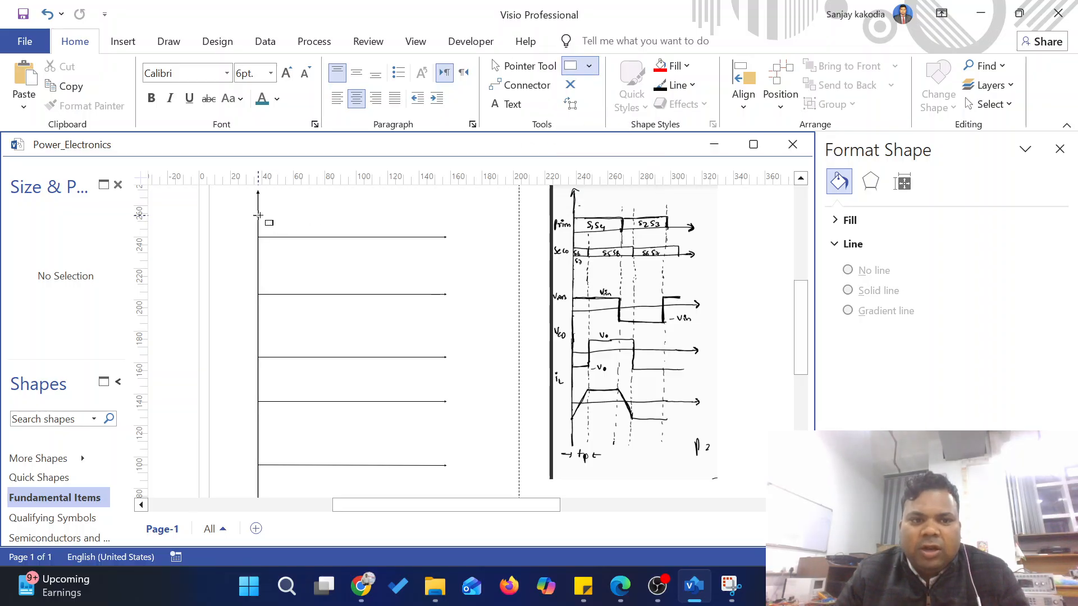
{"action": "left_click_drag", "start_coordinate": [258, 206], "coordinate": [344, 238]}
{"action": "left_click", "coordinate": [419, 214]}
{"action": "left_click", "coordinate": [315, 217]}
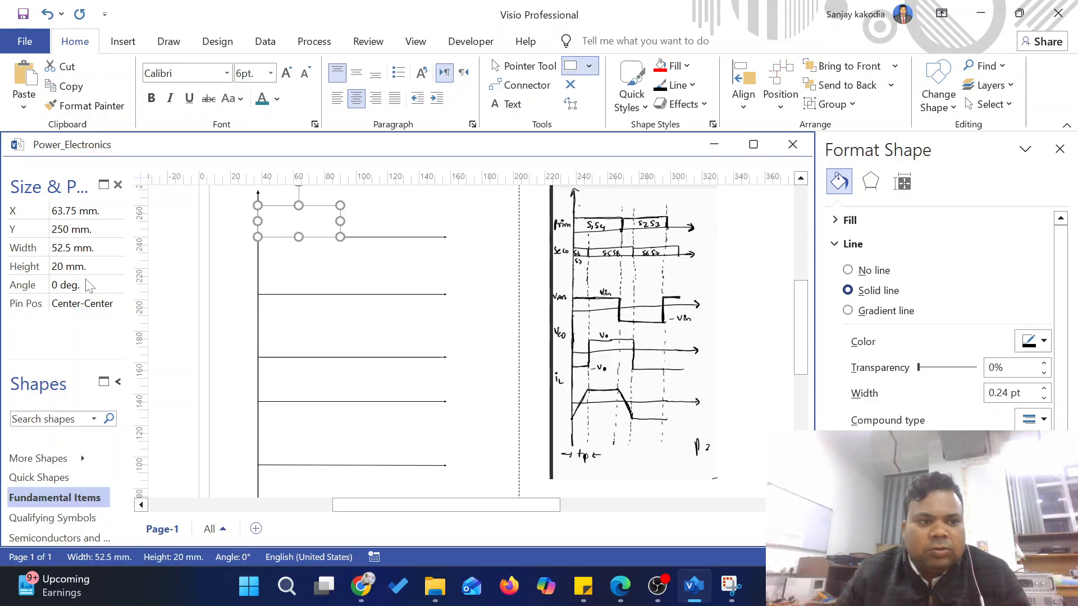
{"action": "left_click_drag", "start_coordinate": [300, 206], "coordinate": [301, 213]}
{"action": "left_click", "coordinate": [404, 208]}
Step: Copy the rectangle and place the copy directly to the right of the original on the topmost horizontal line
{"action": "scroll", "coordinate": [289, 229], "scroll_direction": "up", "scroll_amount": 2}
{"action": "scroll", "coordinate": [289, 231], "scroll_direction": "up", "scroll_amount": 1}
{"action": "left_click", "coordinate": [315, 229]}
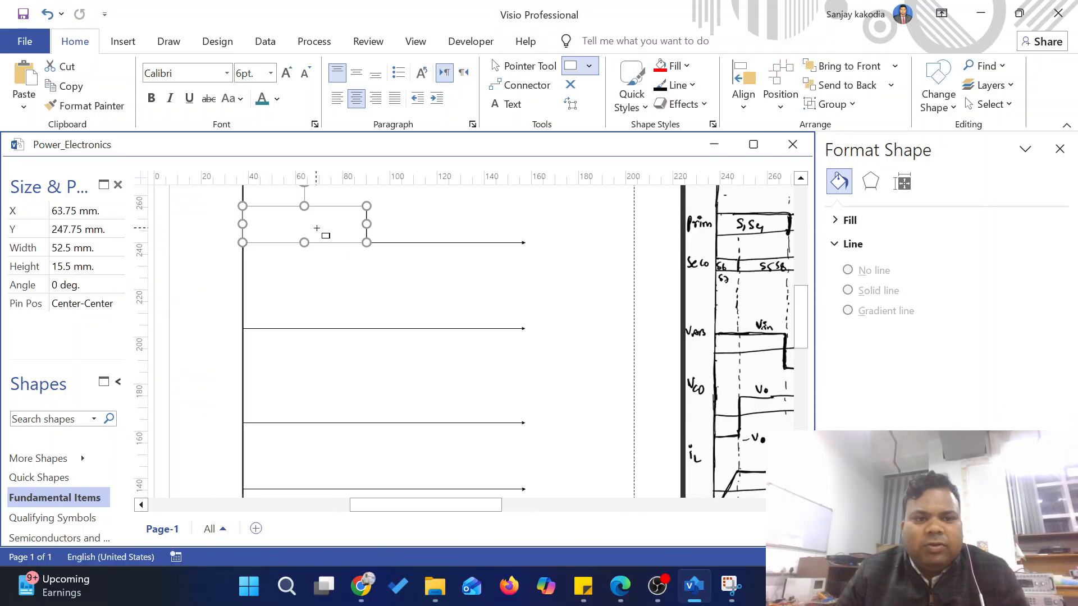
{"action": "key", "text": "ctrl+c"}
{"action": "key", "text": "ctrl+v"}
{"action": "left_click_drag", "start_coordinate": [370, 255], "coordinate": [418, 225]}
{"action": "left_click", "coordinate": [617, 221]}
{"action": "left_click", "coordinate": [425, 236]}
{"action": "scroll", "coordinate": [409, 223], "scroll_direction": "up", "scroll_amount": 1}
{"action": "scroll", "coordinate": [393, 275], "scroll_direction": "up", "scroll_amount": 1}
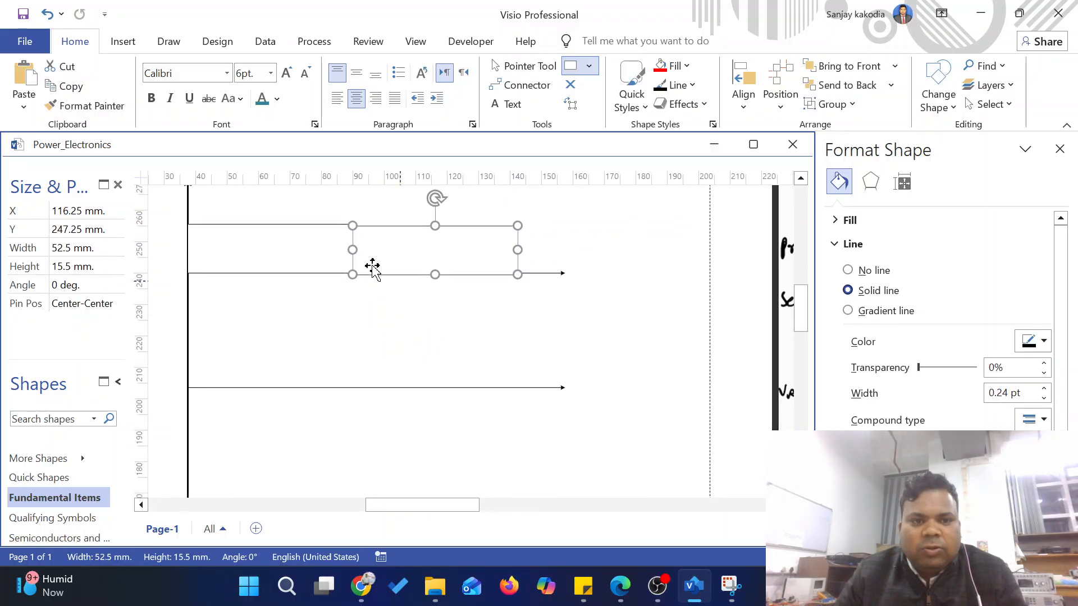
Step: Align the two rectangles on the topmost horizontal line by their top edges
{"action": "left_click", "coordinate": [315, 262]}
{"action": "left_click", "coordinate": [448, 262]}
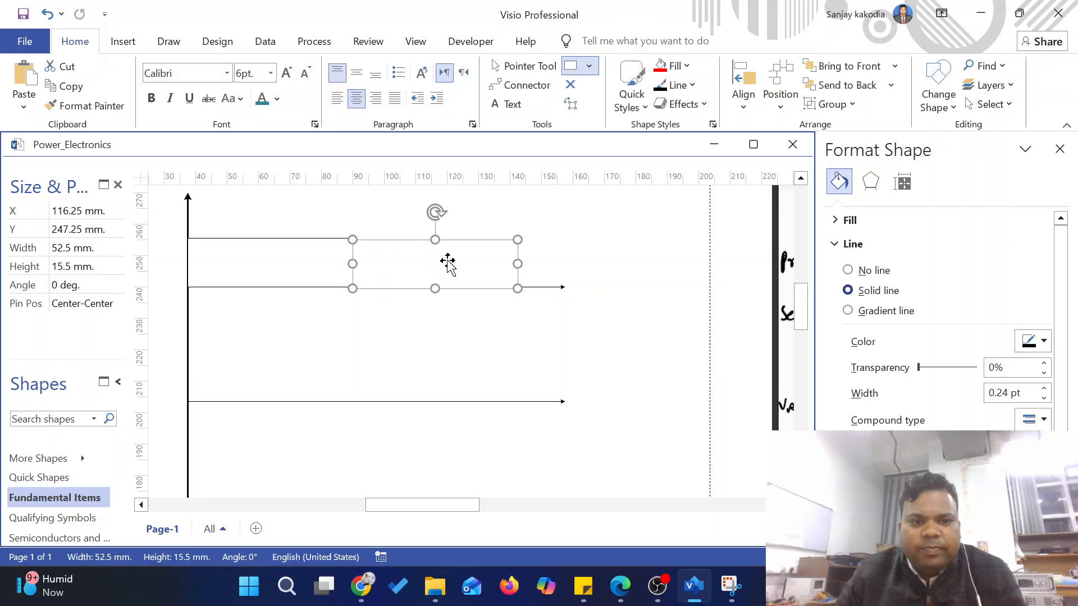
{"action": "left_click", "coordinate": [298, 257], "text": "shift"}
{"action": "left_click", "coordinate": [744, 89]}
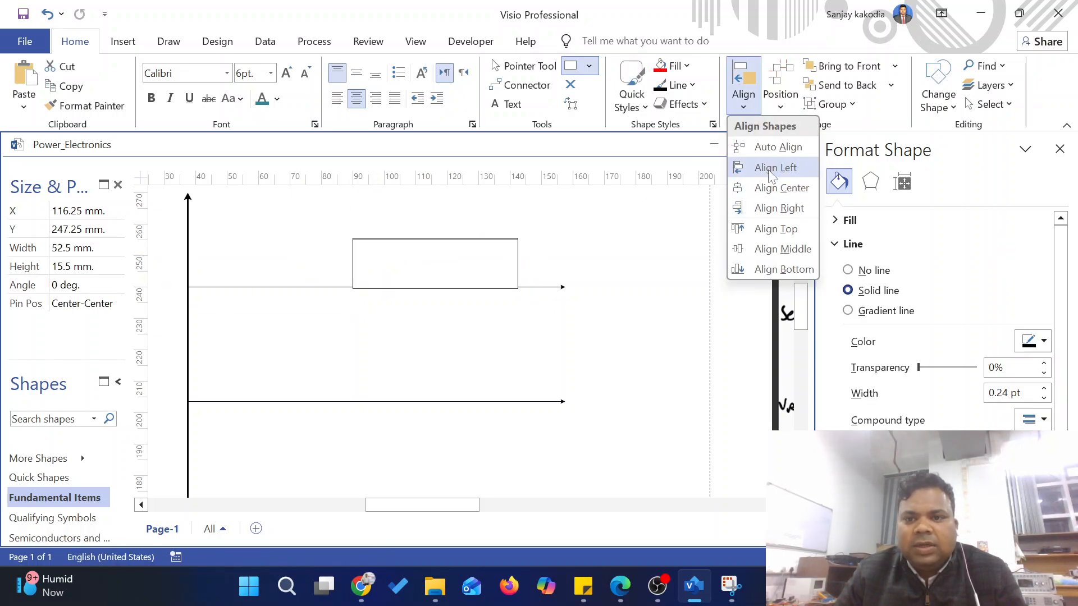
{"action": "left_click", "coordinate": [776, 229]}
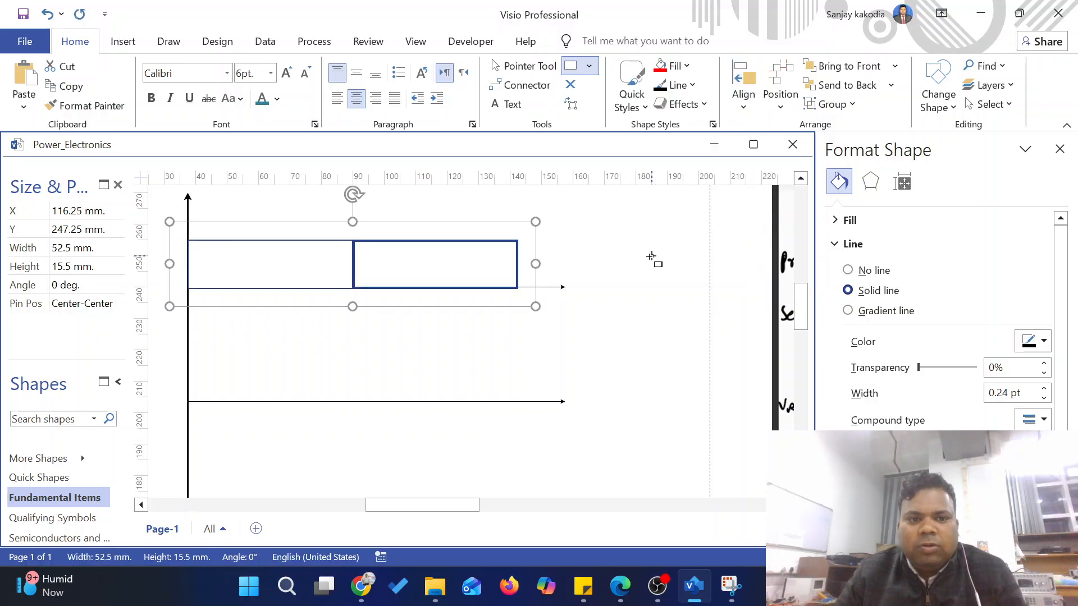
{"action": "left_click", "coordinate": [651, 256]}
{"action": "scroll", "coordinate": [494, 277], "scroll_direction": "down", "scroll_amount": 5}
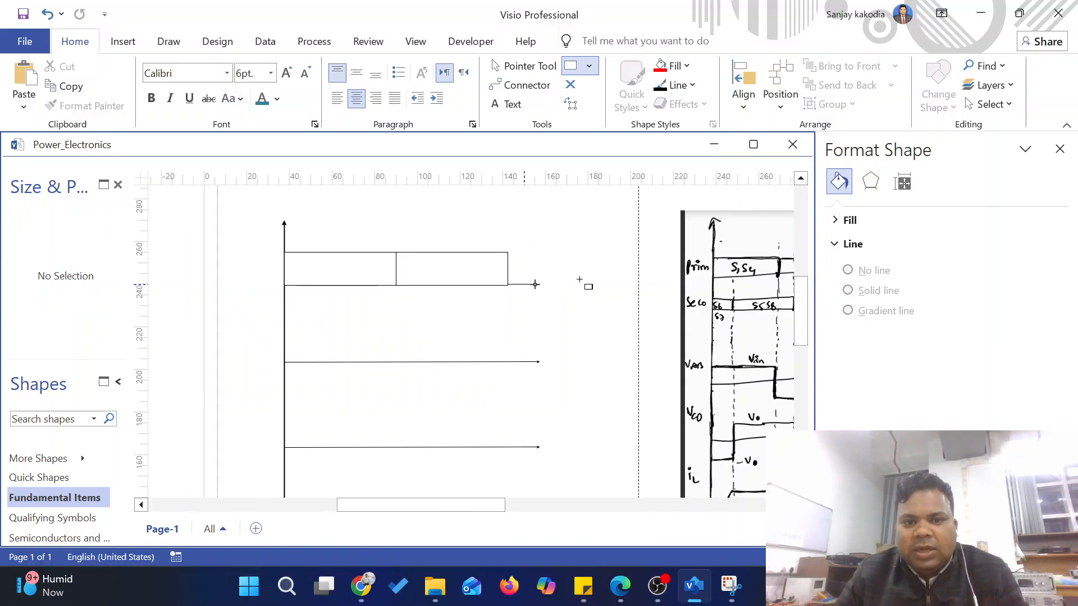
{"action": "scroll", "coordinate": [567, 288], "scroll_direction": "up", "scroll_amount": 3}
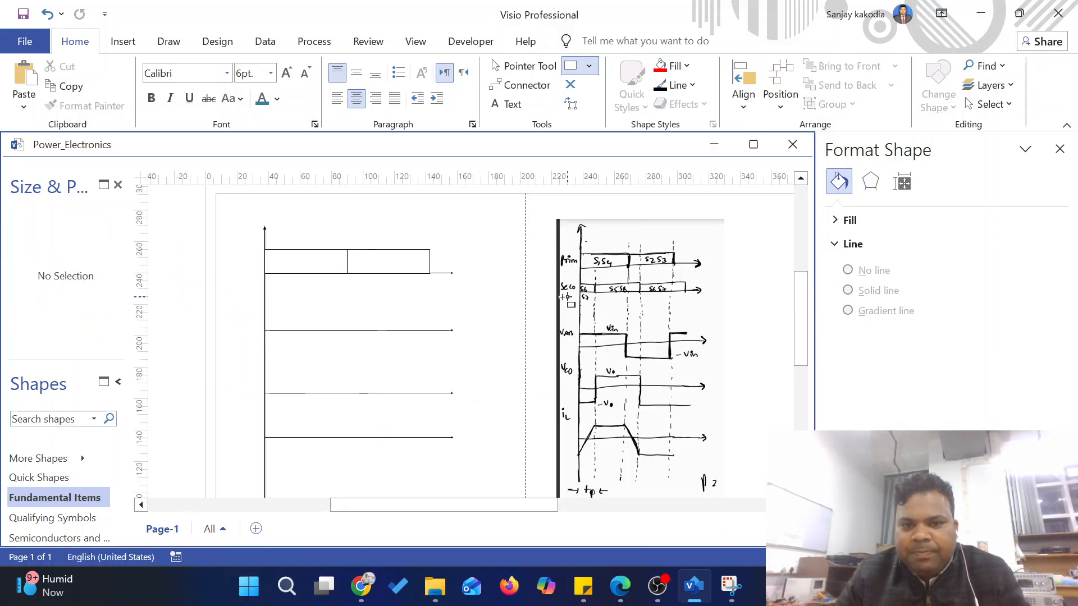
{"action": "left_click_drag", "start_coordinate": [448, 240], "coordinate": [260, 291]}
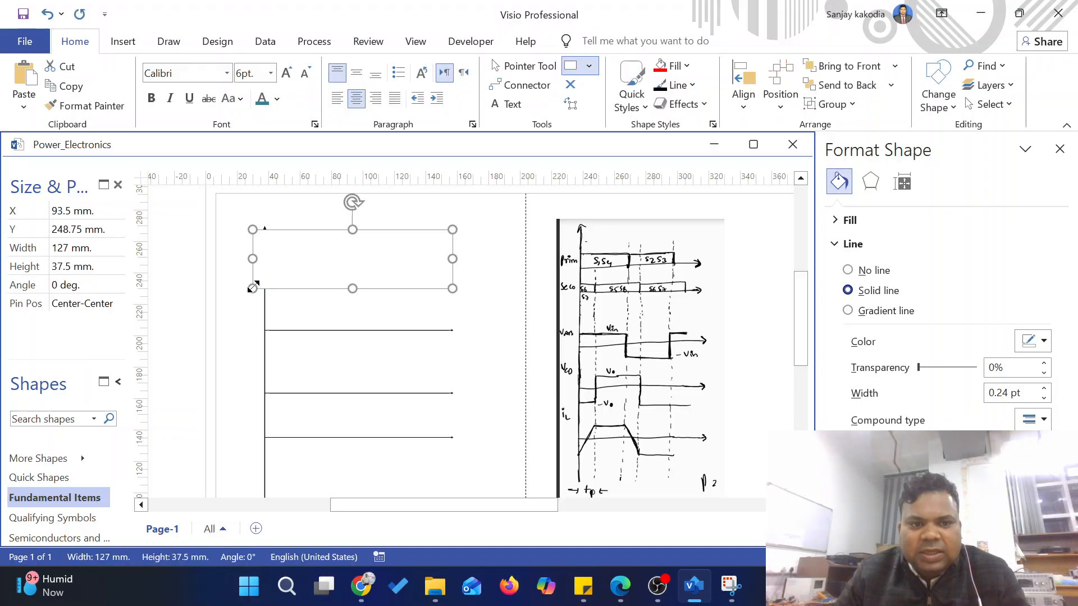
{"action": "key", "text": "ctrl+z"}
Step: Duplicate both rectangles and place the pair on the second horizontal line, starting about 7.5 mm right of the vertical axis
{"action": "left_click", "coordinate": [530, 68]}
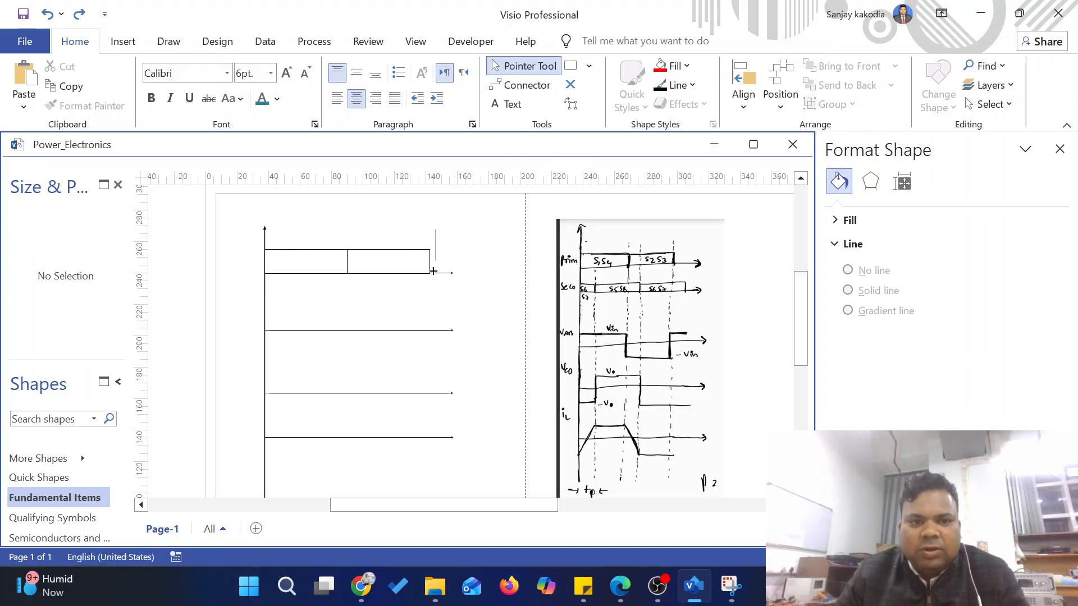
{"action": "left_click_drag", "start_coordinate": [437, 230], "coordinate": [242, 304]}
{"action": "key", "text": "ctrl+d"}
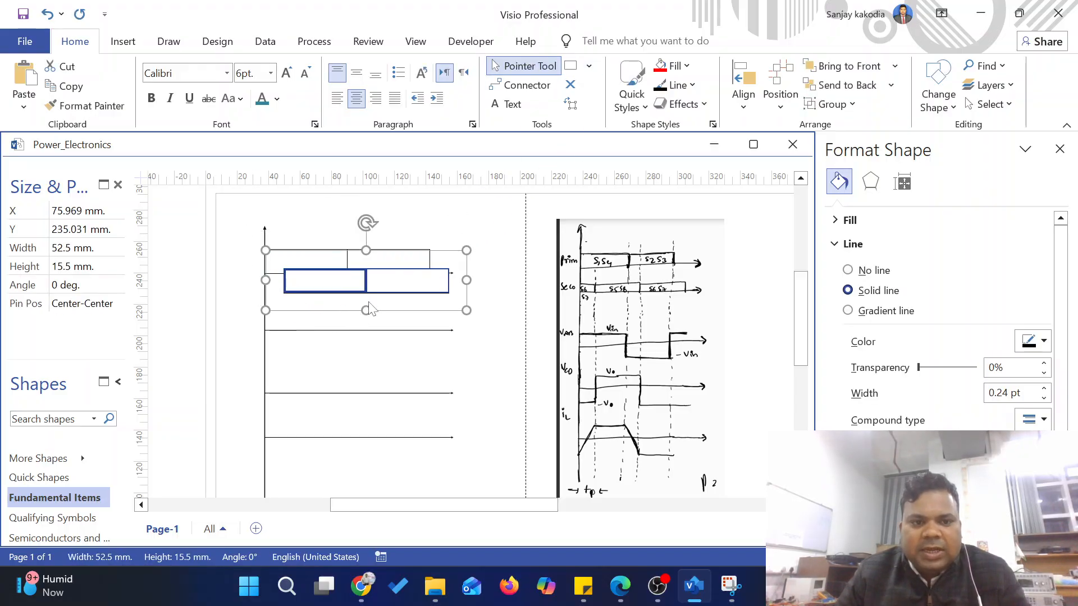
{"action": "left_click_drag", "start_coordinate": [355, 290], "coordinate": [348, 328]}
{"action": "scroll", "coordinate": [323, 332], "scroll_direction": "up", "scroll_amount": 2, "text": "ctrl"}
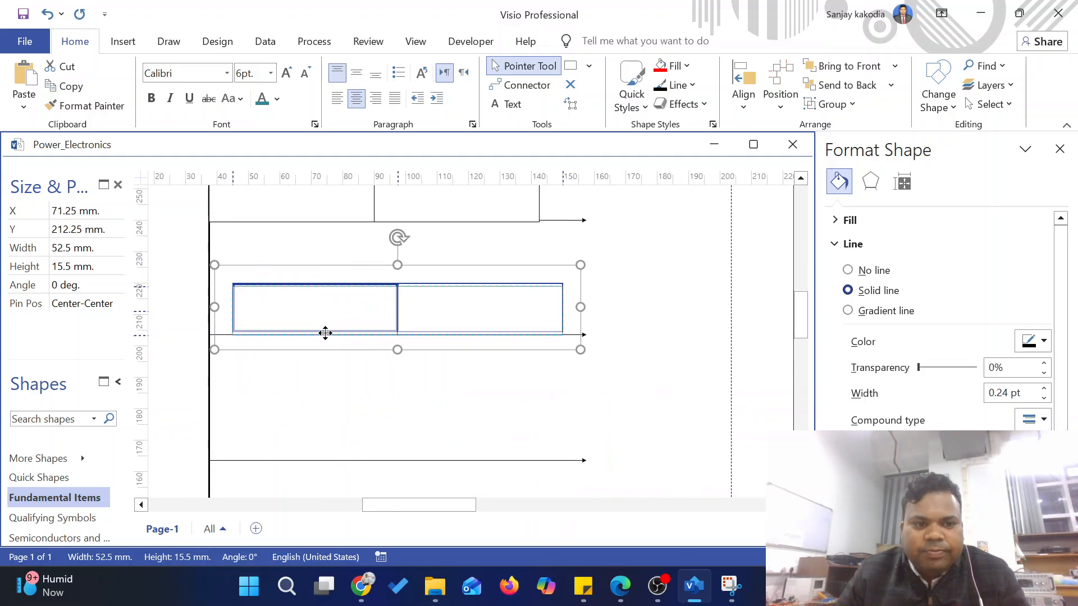
{"action": "scroll", "coordinate": [325, 333], "scroll_direction": "down", "scroll_amount": 3, "text": "ctrl"}
{"action": "left_click", "coordinate": [368, 357]}
Step: Lower the topmost horizontal arrow line to Y 239.5 mm so it meets the bottom edges of the upper rectangles
{"action": "scroll", "coordinate": [382, 351], "scroll_direction": "down", "scroll_amount": 1}
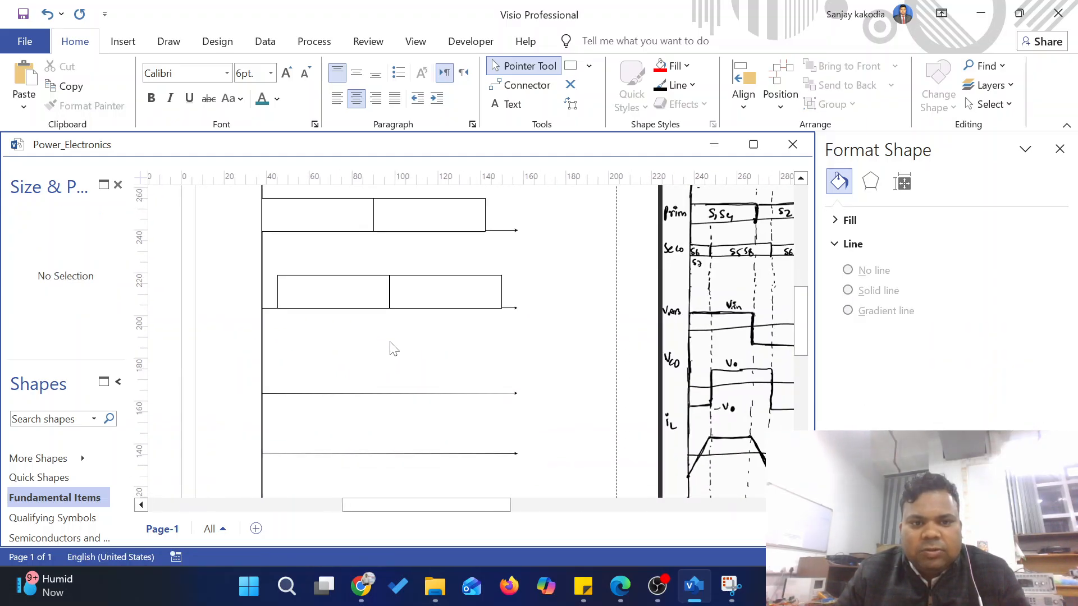
{"action": "scroll", "coordinate": [365, 317], "scroll_direction": "up", "scroll_amount": 1}
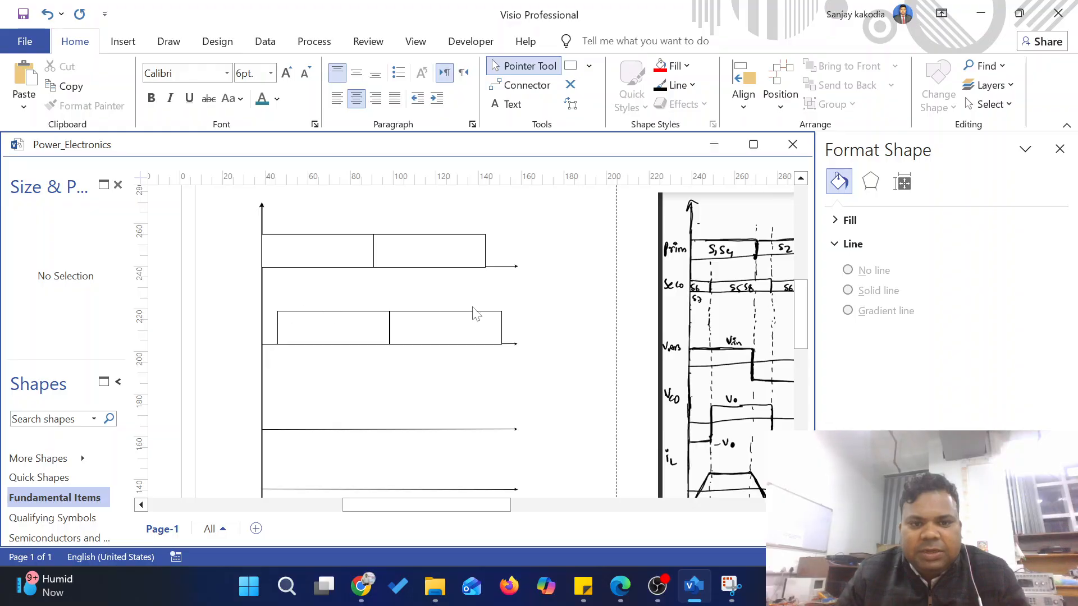
{"action": "scroll", "coordinate": [477, 309], "scroll_direction": "up", "scroll_amount": 4, "text": "ctrl"}
{"action": "left_click", "coordinate": [506, 284]}
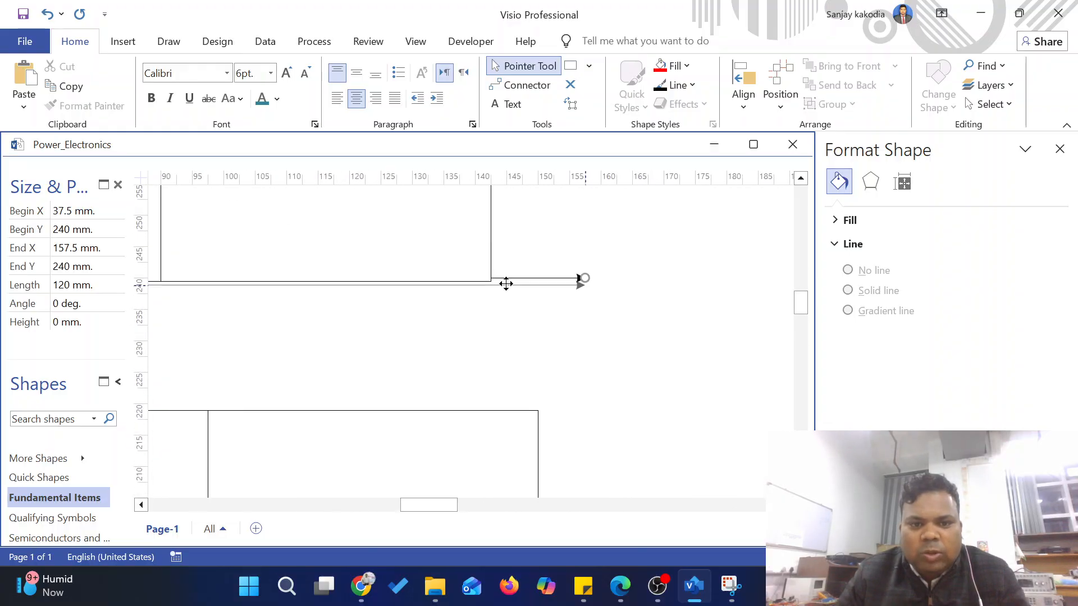
{"action": "left_click_drag", "start_coordinate": [506, 284], "coordinate": [506, 287]}
{"action": "scroll", "coordinate": [430, 309], "scroll_direction": "down", "scroll_amount": 4, "text": "ctrl"}
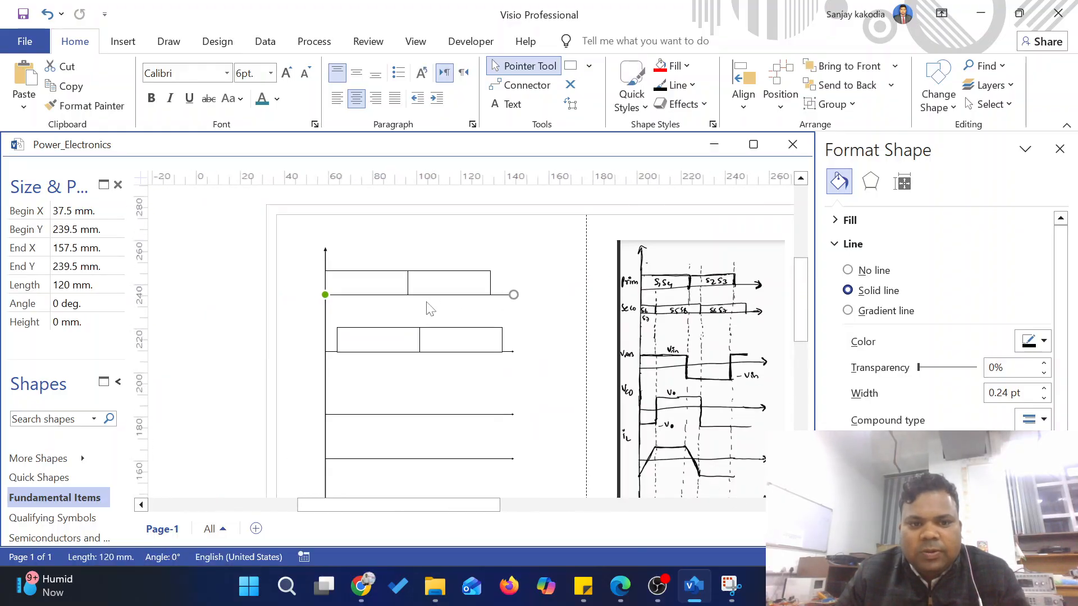
{"action": "left_click", "coordinate": [537, 318]}
Step: Set the line width of the four rectangles and the two horizontal lines beneath them to 1.5 pt
{"action": "scroll", "coordinate": [521, 304], "scroll_direction": "down", "scroll_amount": 2}
{"action": "scroll", "coordinate": [520, 302], "scroll_direction": "up", "scroll_amount": 2}
{"action": "left_click_drag", "start_coordinate": [520, 248], "coordinate": [264, 387]}
{"action": "left_click", "coordinate": [1043, 390]}
{"action": "left_click", "coordinate": [1044, 389]}
{"action": "left_click", "coordinate": [1043, 389]}
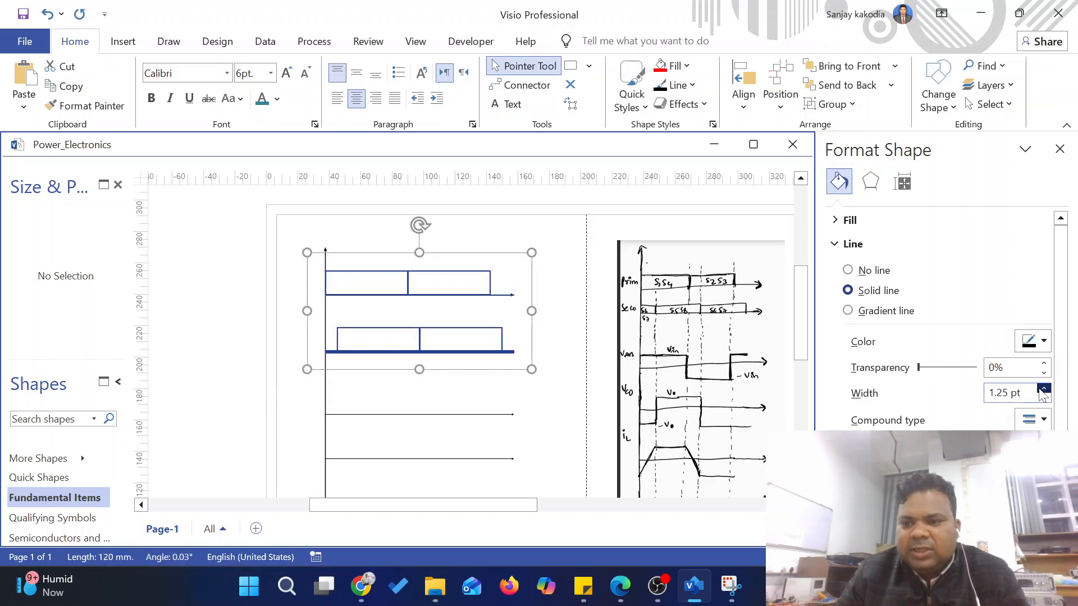
{"action": "left_click", "coordinate": [1043, 390]}
{"action": "left_click", "coordinate": [506, 400]}
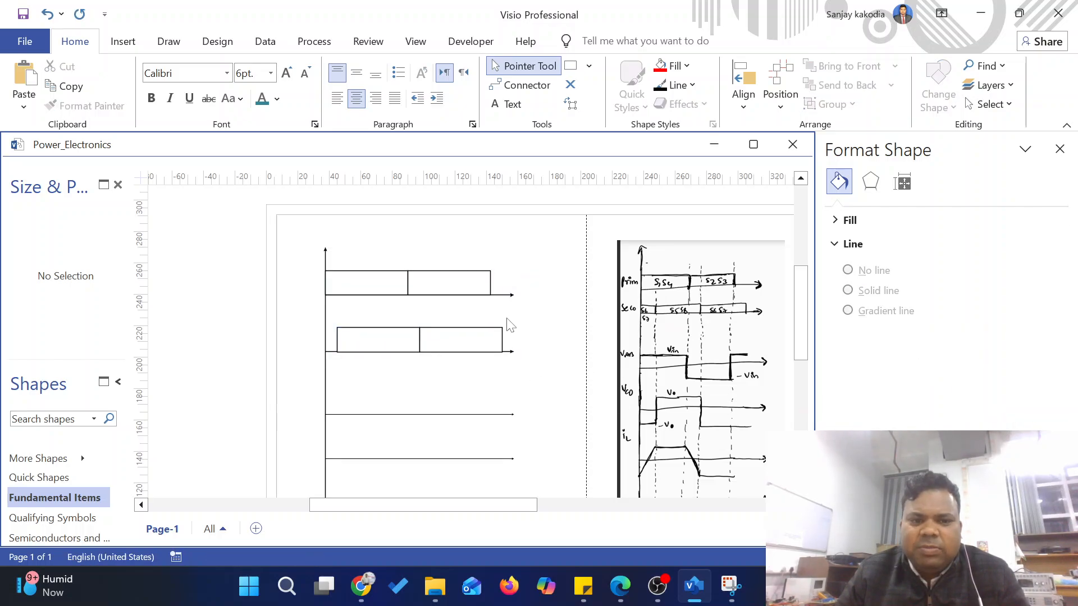
Step: Give the left rectangle on the topmost horizontal line a pattern fill with diagonal hatching
{"action": "scroll", "coordinate": [511, 317], "scroll_direction": "down", "scroll_amount": 2}
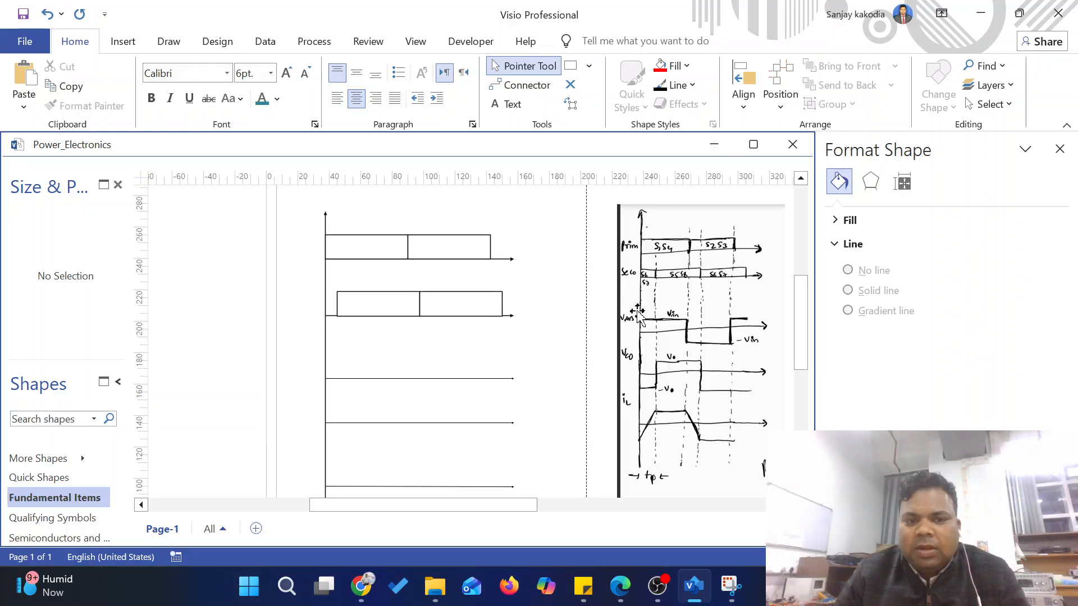
{"action": "left_click", "coordinate": [380, 244]}
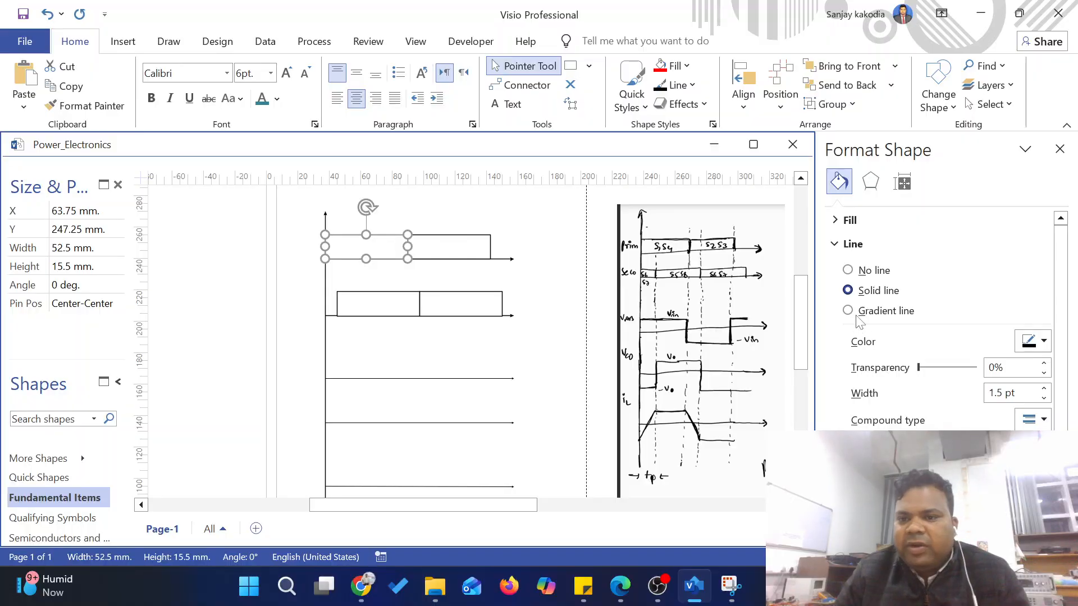
{"action": "left_click", "coordinate": [851, 220]}
{"action": "left_click", "coordinate": [886, 289]}
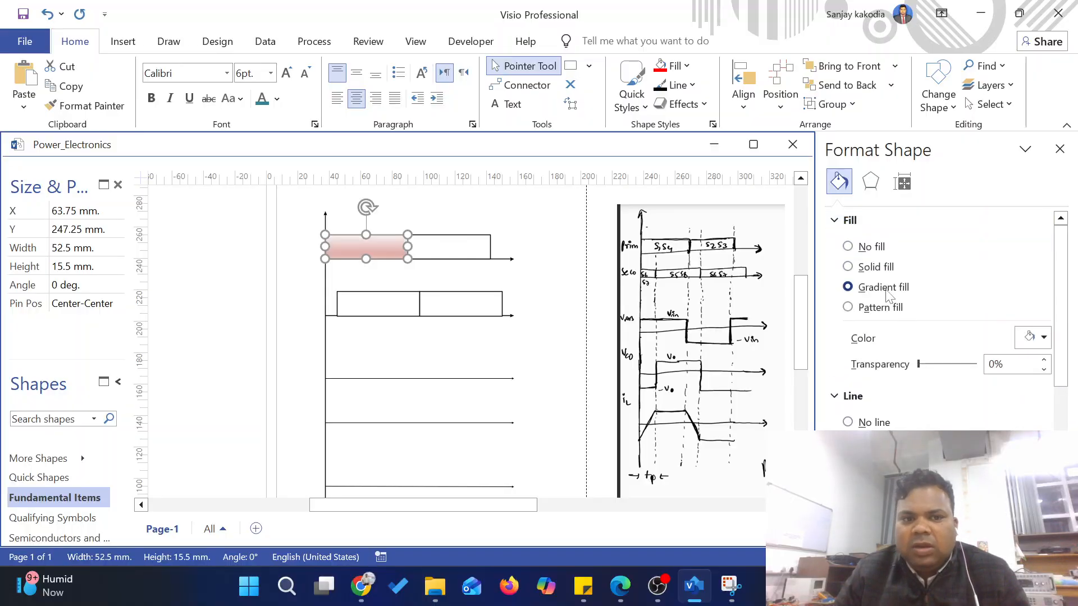
{"action": "left_click", "coordinate": [879, 308]}
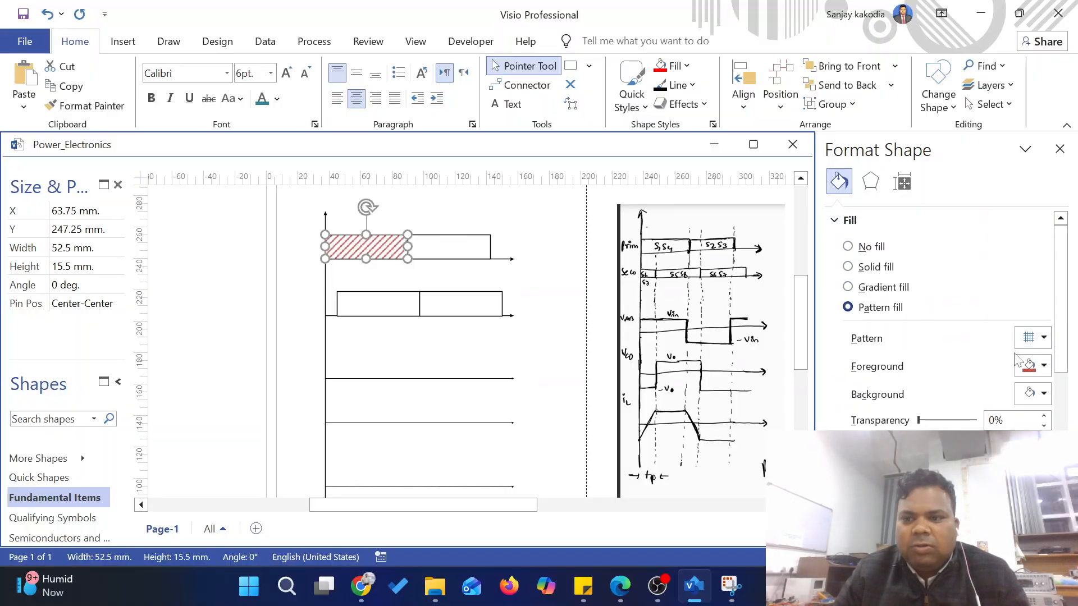
{"action": "left_click", "coordinate": [1039, 341]}
{"action": "left_click", "coordinate": [974, 316]}
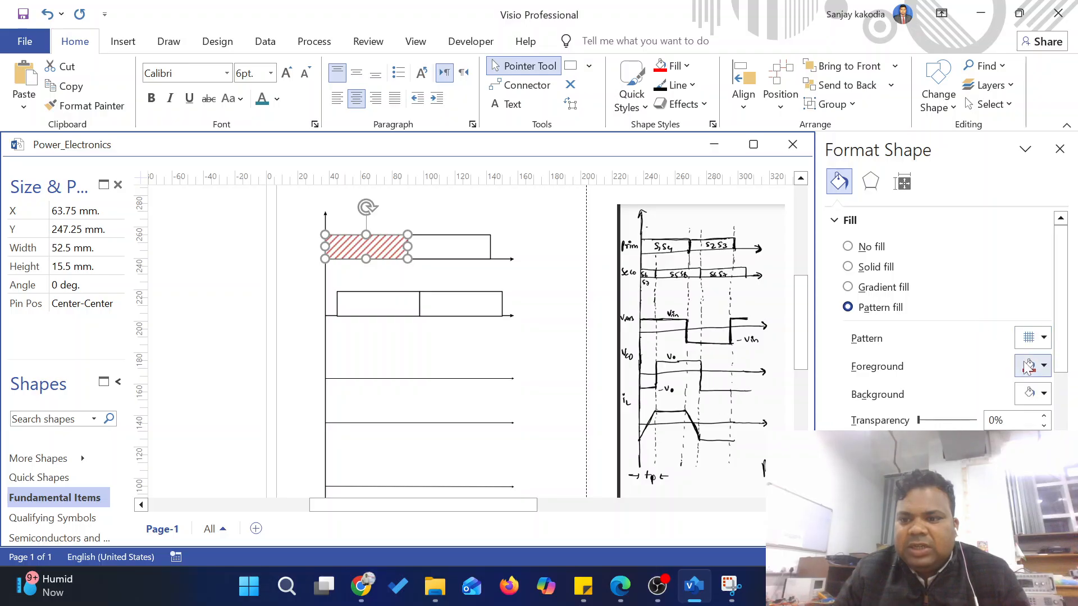
Step: Set the hatching colour of the left rectangle on the topmost horizontal line to dark red
{"action": "left_click", "coordinate": [1028, 367]}
{"action": "left_click", "coordinate": [850, 277]}
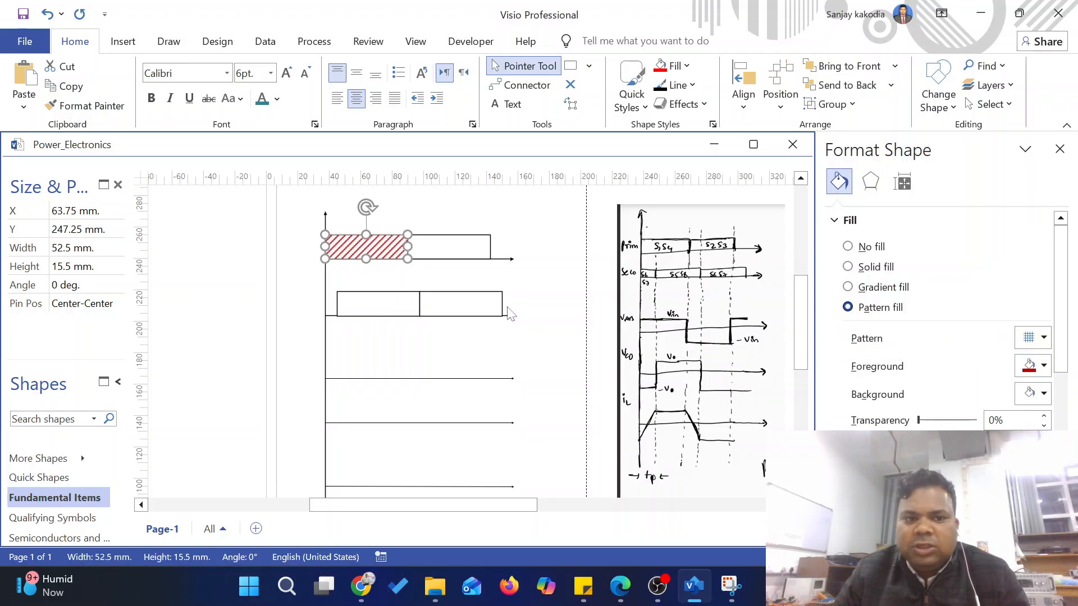
{"action": "left_click", "coordinate": [500, 310]}
{"action": "left_click", "coordinate": [392, 248]}
{"action": "key", "text": "Escape"}
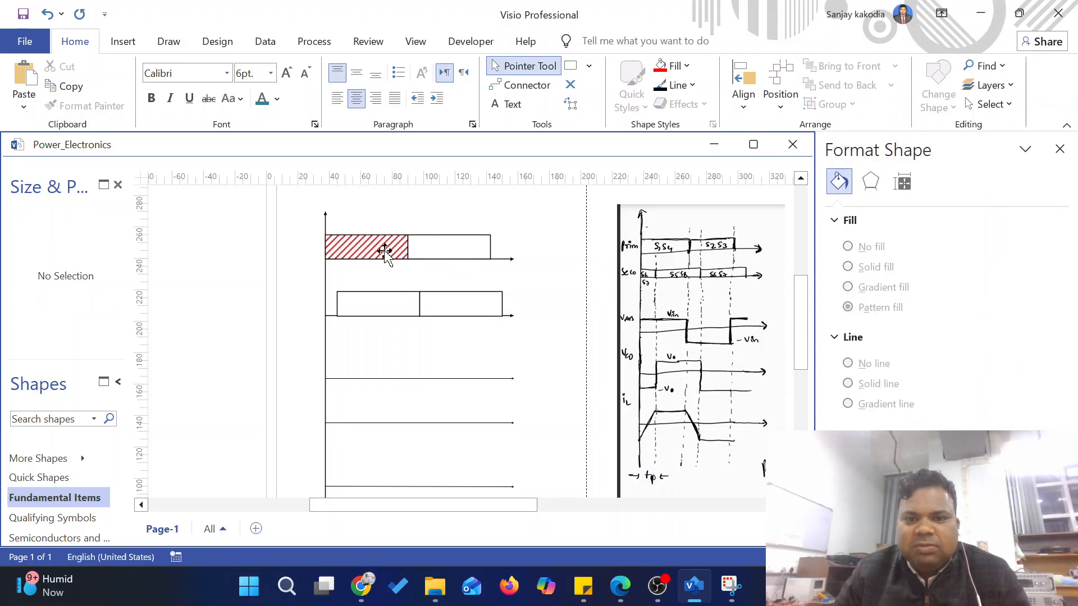
{"action": "left_click", "coordinate": [386, 254]}
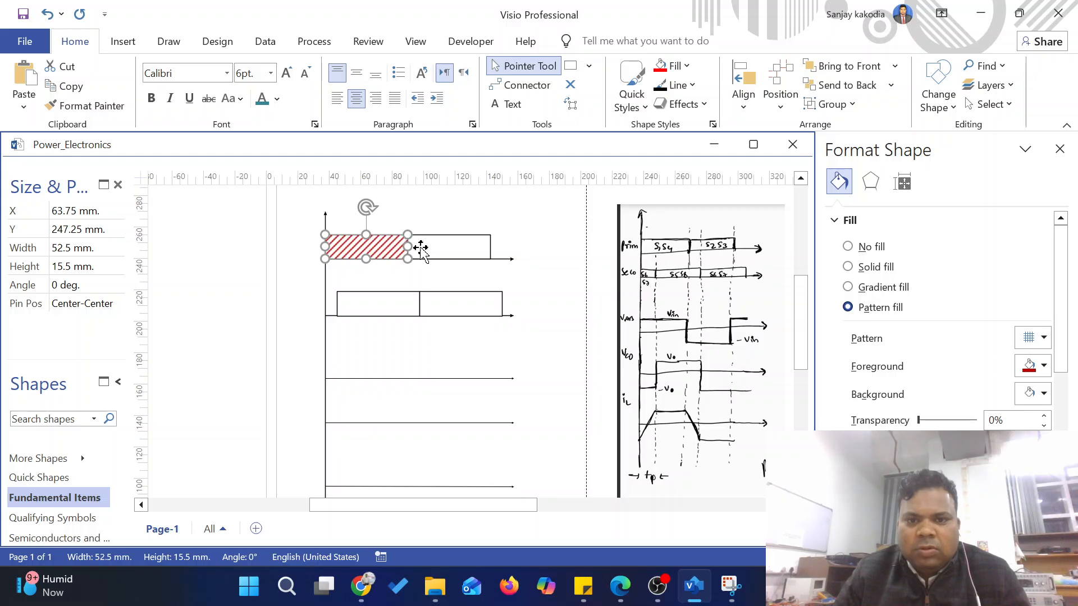
Step: Give the right rectangle on the topmost horizontal line a pattern fill with blue diagonal hatching
{"action": "left_click", "coordinate": [471, 251]}
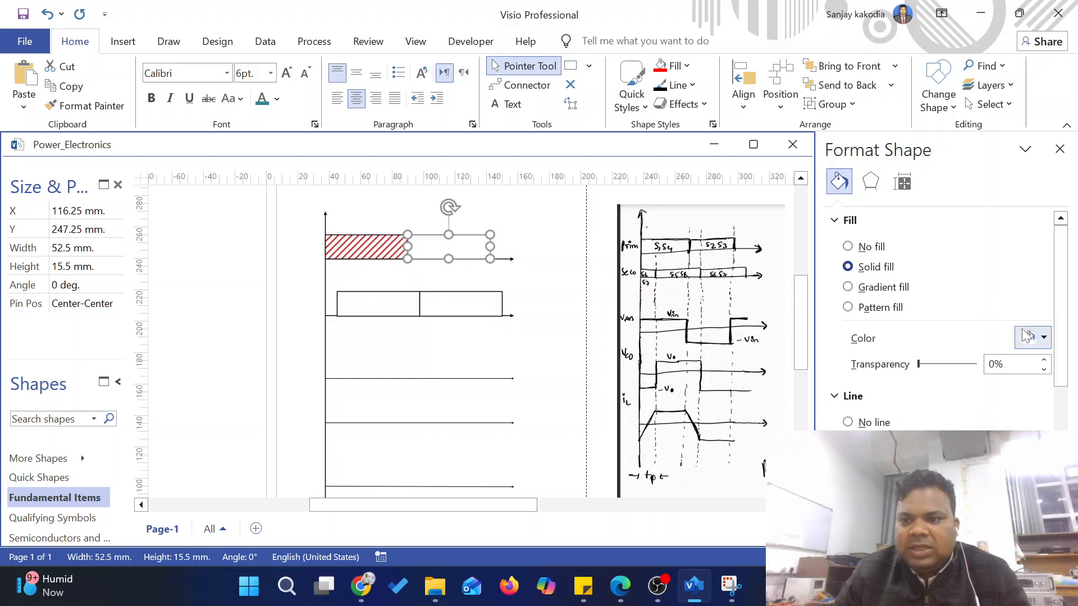
{"action": "left_click", "coordinate": [896, 307]}
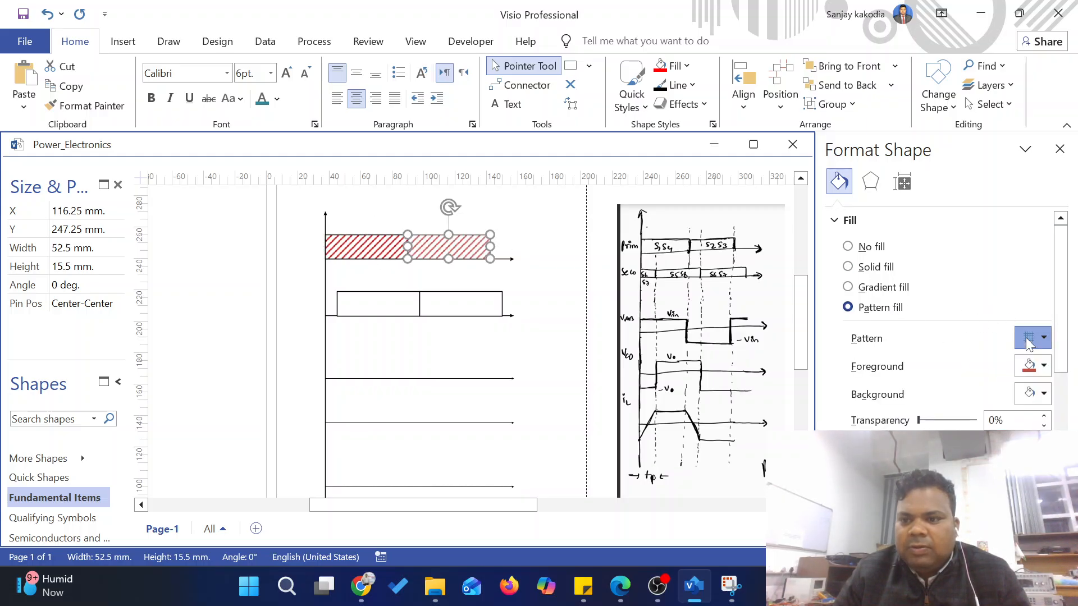
{"action": "left_click", "coordinate": [1035, 366]}
{"action": "left_click", "coordinate": [852, 322]}
{"action": "left_click", "coordinate": [545, 263]}
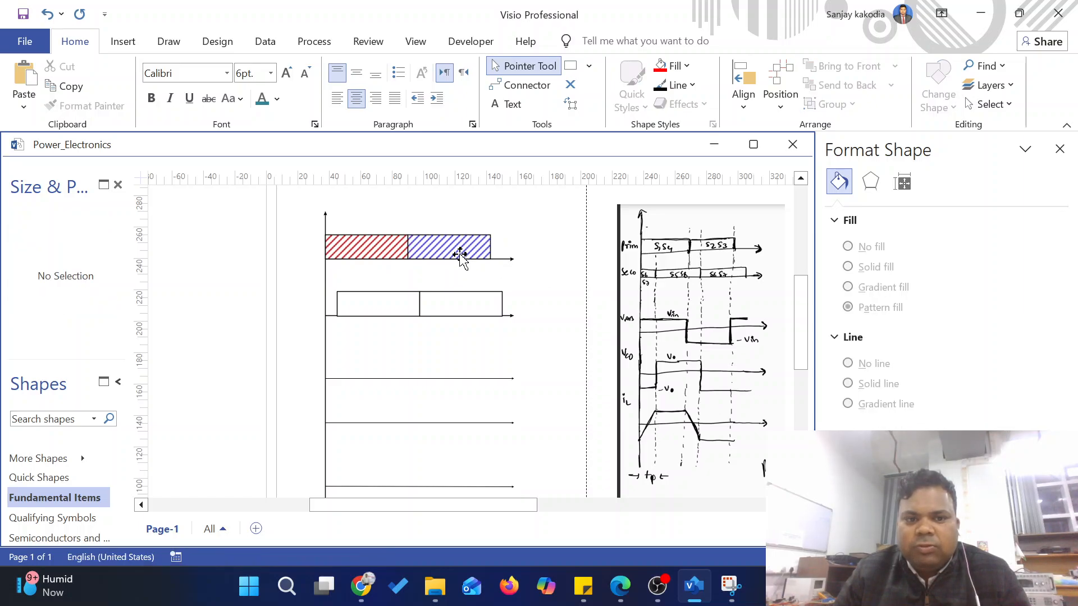
Step: Give the rectangles on the second horizontal line diagonal hatching, red for the left one and blue for the right one
{"action": "left_click", "coordinate": [390, 308]}
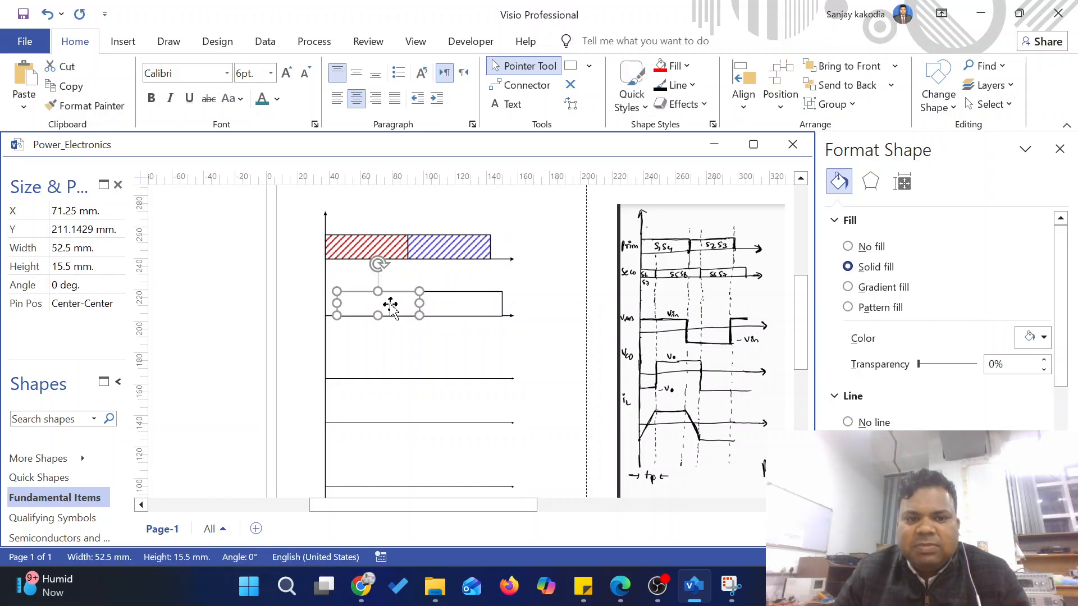
{"action": "left_click", "coordinate": [848, 307]}
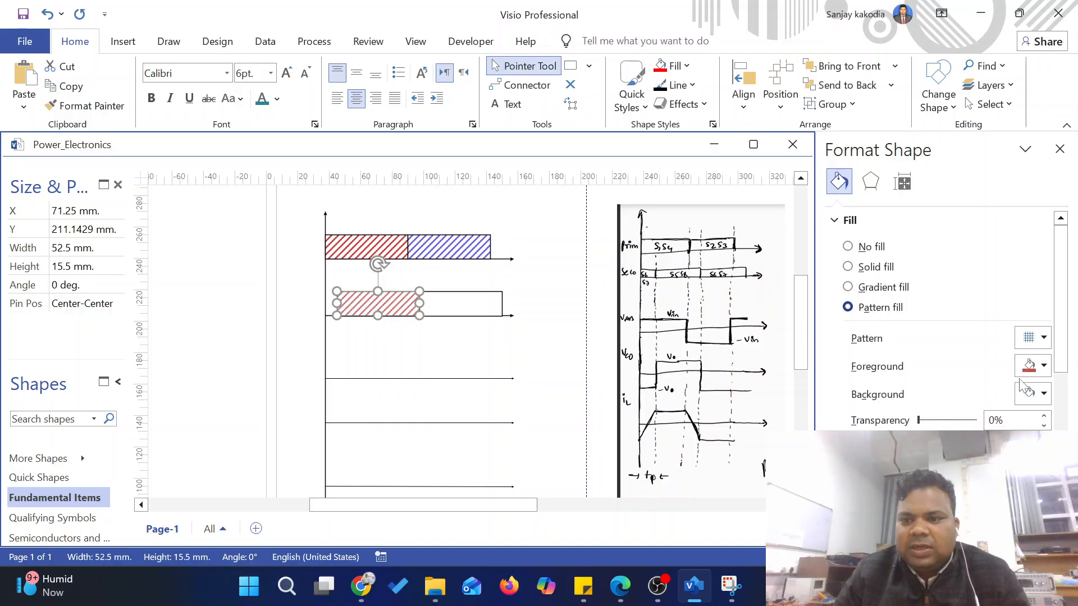
{"action": "left_click", "coordinate": [479, 303]}
{"action": "left_click", "coordinate": [887, 307]}
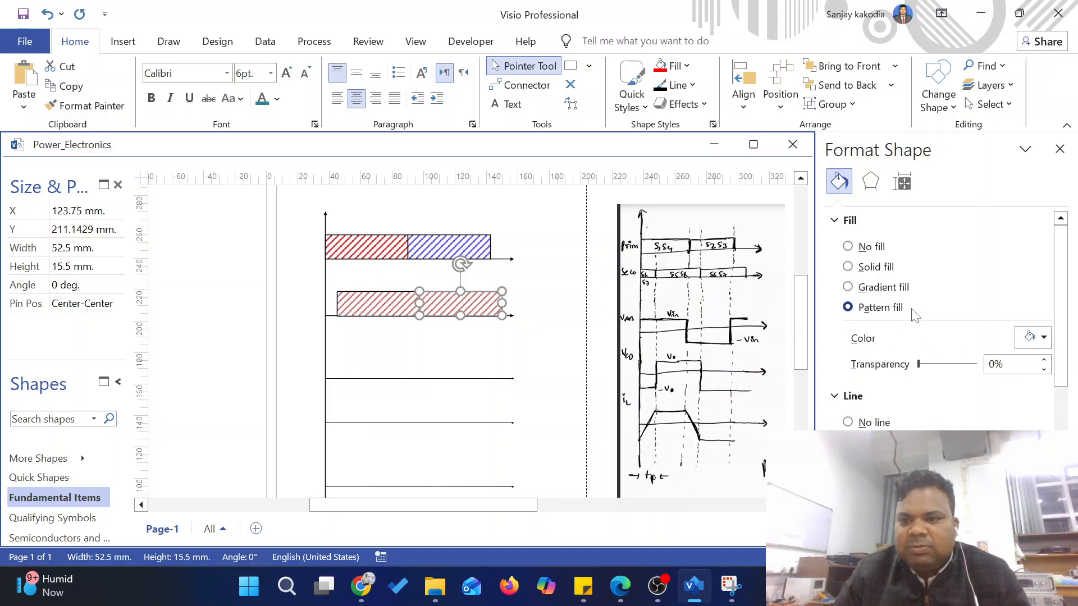
{"action": "left_click", "coordinate": [1033, 366]}
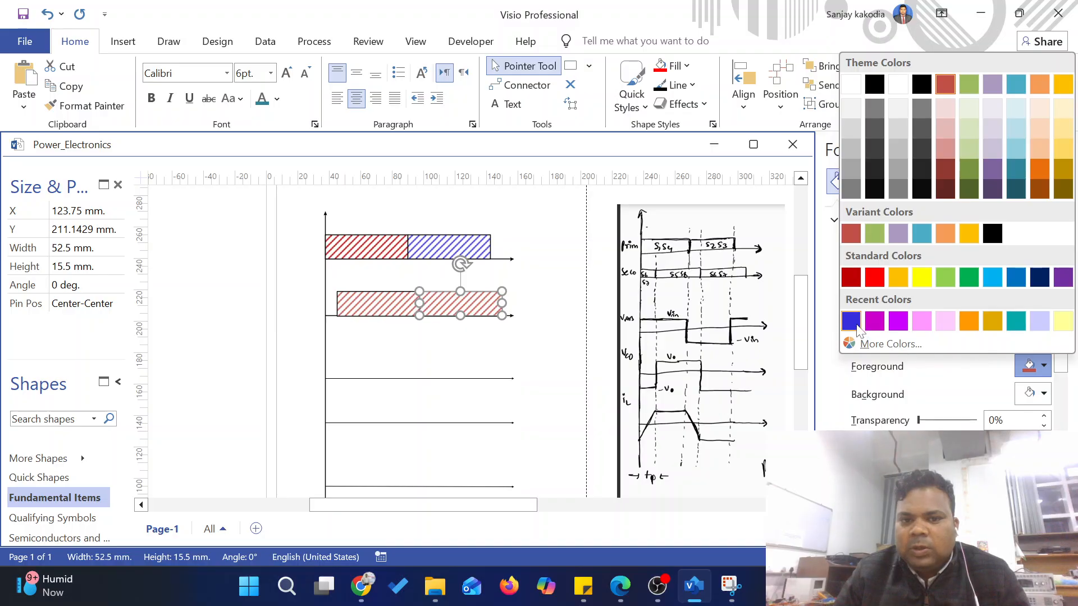
{"action": "left_click", "coordinate": [851, 321]}
{"action": "left_click", "coordinate": [530, 349]}
Step: Add a text label reading "S1,S4", about 52 mm wide and 3.5 mm high, above the upper rectangles
{"action": "left_click", "coordinate": [505, 104]}
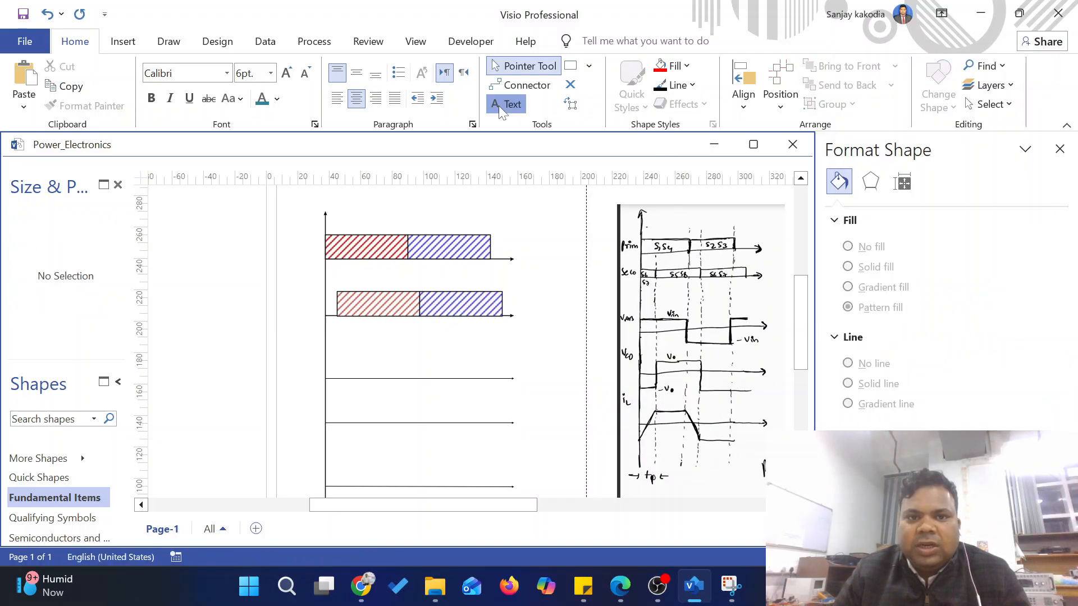
{"action": "left_click_drag", "start_coordinate": [376, 213], "coordinate": [458, 219]}
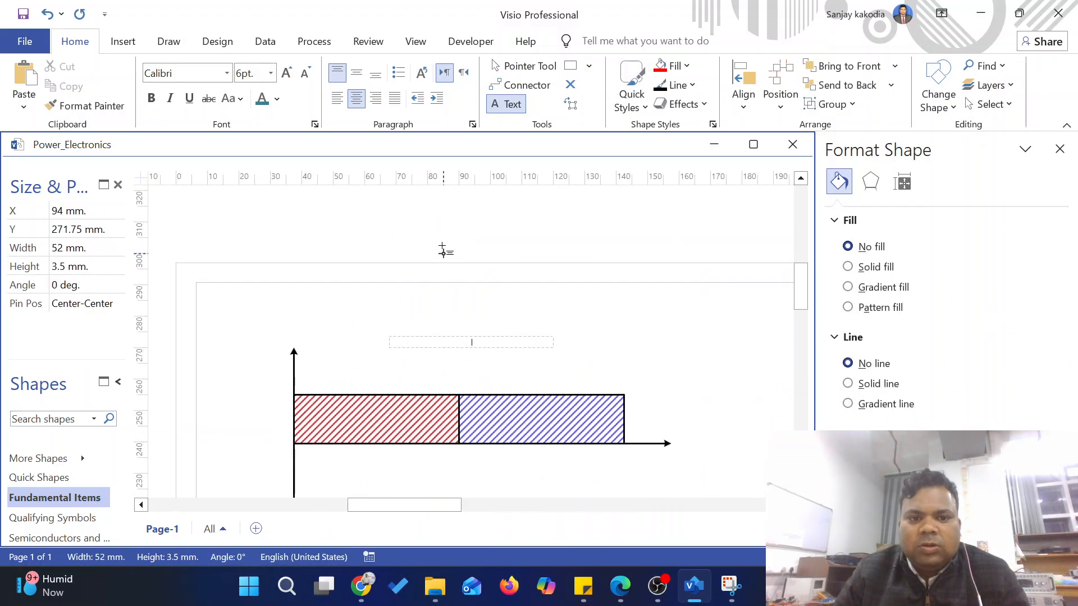
{"action": "type", "text": "s"}
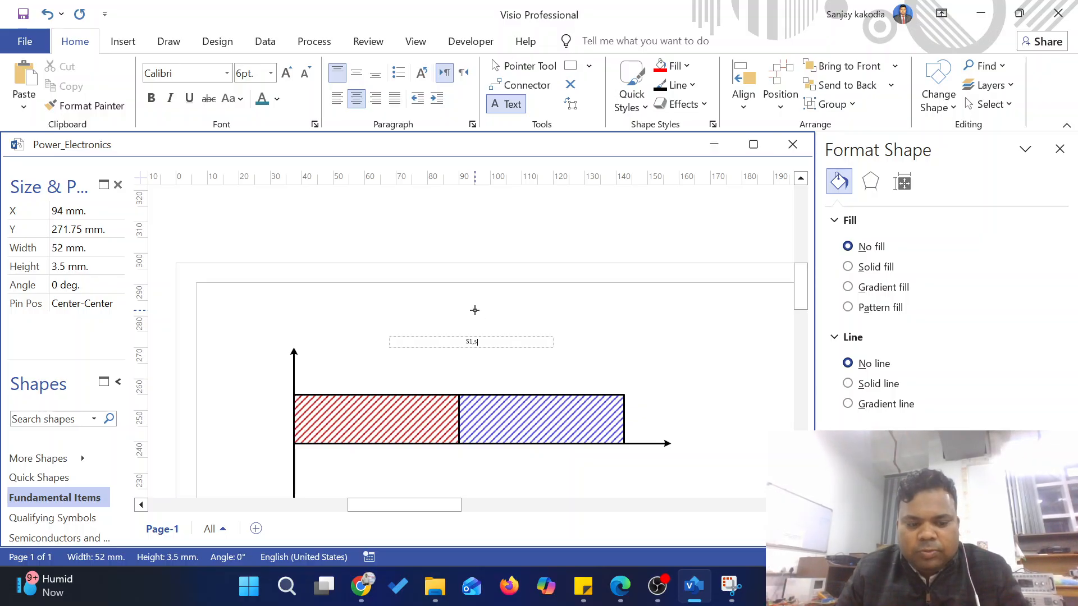
{"action": "type", "text": "1,s4"}
{"action": "left_click", "coordinate": [560, 323]}
{"action": "left_click", "coordinate": [477, 341]}
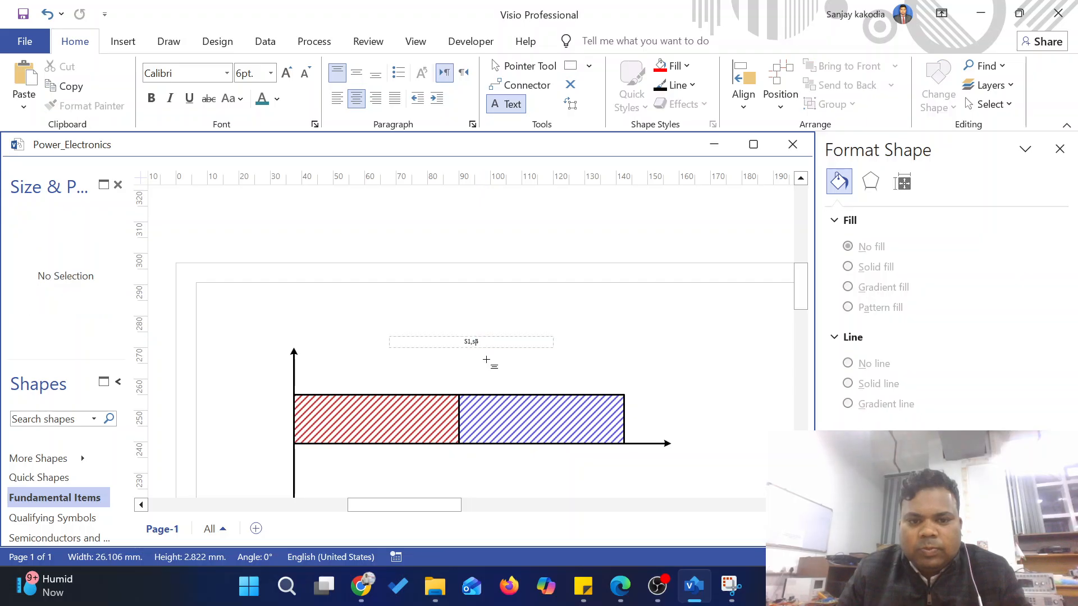
Step: Narrow the S1,S4 label to about 22 mm and centre it on the red upper rectangle
{"action": "key", "text": "ctrl+1"}
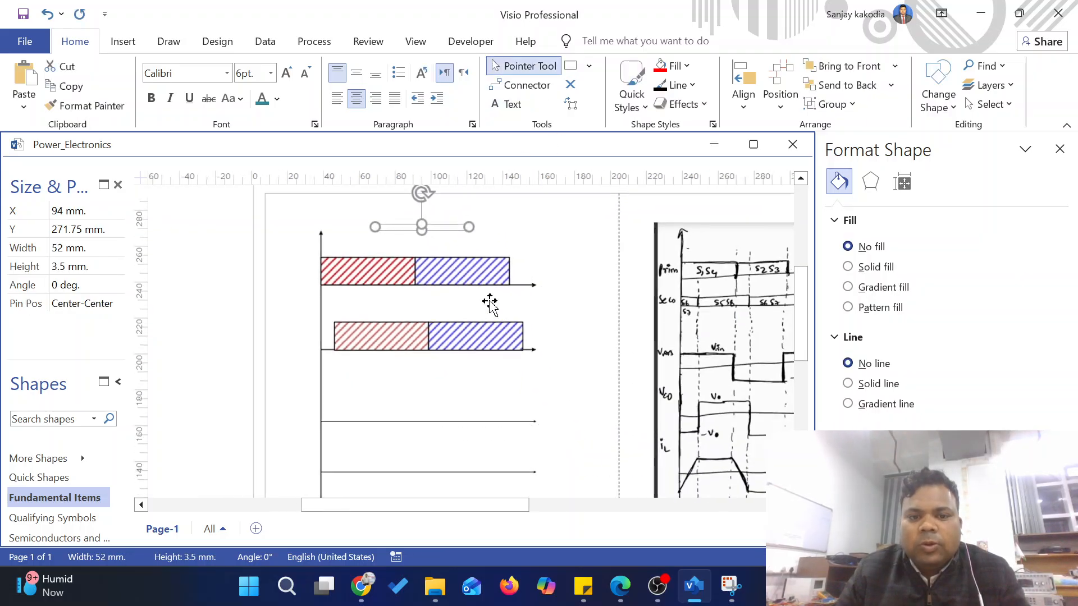
{"action": "scroll", "coordinate": [488, 301], "scroll_direction": "down", "scroll_amount": 2}
{"action": "mouse_move", "coordinate": [455, 208]}
{"action": "left_mouse_down"}
{"action": "mouse_move", "coordinate": [373, 207]}
{"action": "mouse_move", "coordinate": [407, 208]}
{"action": "mouse_move", "coordinate": [366, 247]}
{"action": "left_mouse_up"}
{"action": "left_click", "coordinate": [416, 240]}
Step: Enlarge the S1,S4 label's text to 18 pt and give the label a solid white fill
{"action": "left_click", "coordinate": [290, 75]}
{"action": "left_click", "coordinate": [289, 75]}
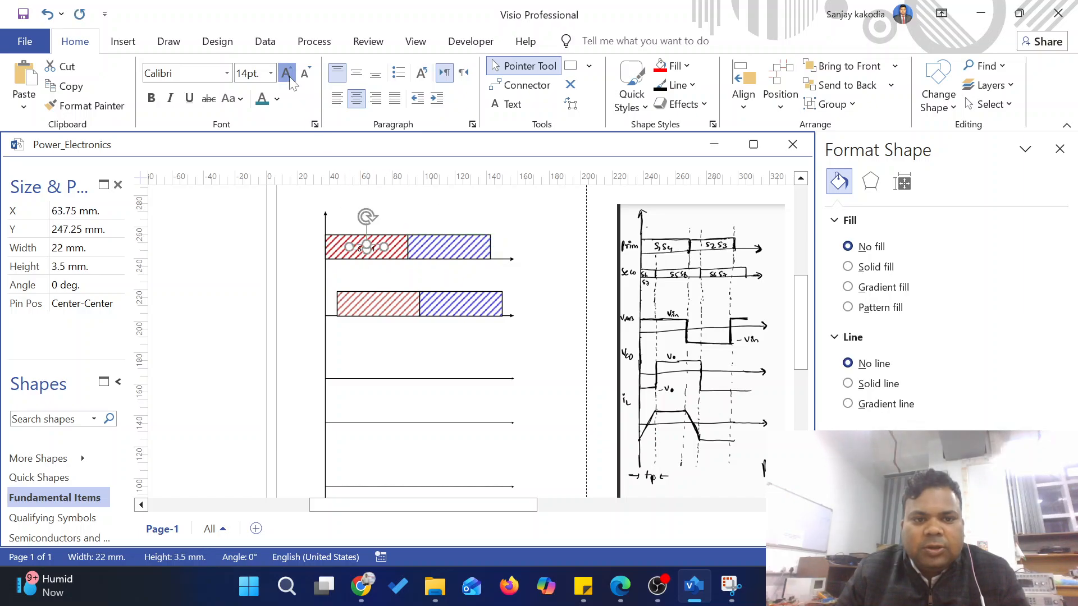
{"action": "left_click", "coordinate": [288, 74]}
{"action": "left_click", "coordinate": [848, 267]}
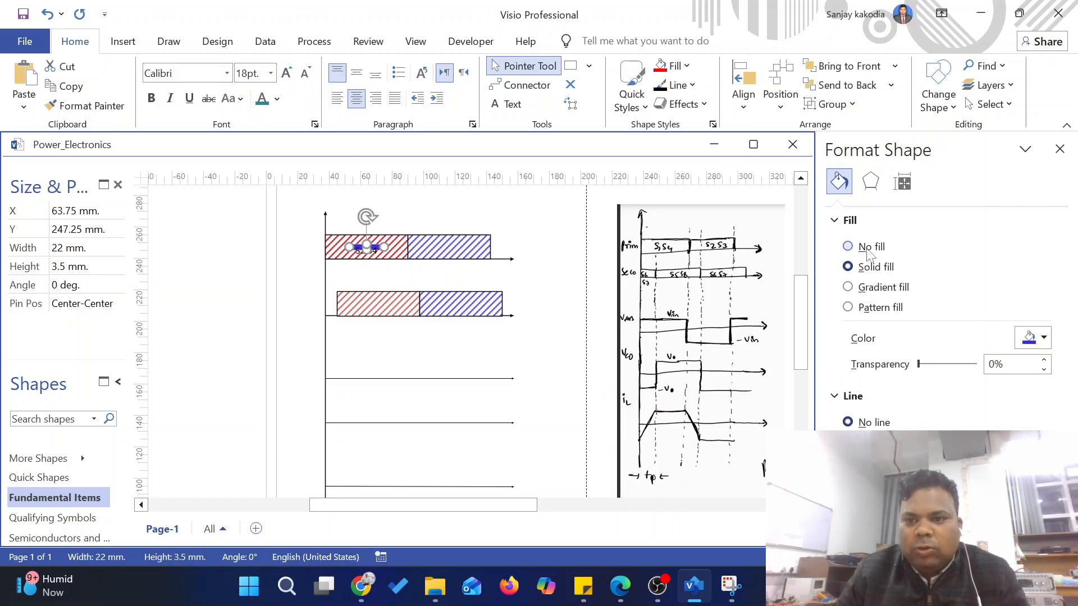
{"action": "left_click", "coordinate": [1029, 337]}
{"action": "left_click", "coordinate": [837, 35]}
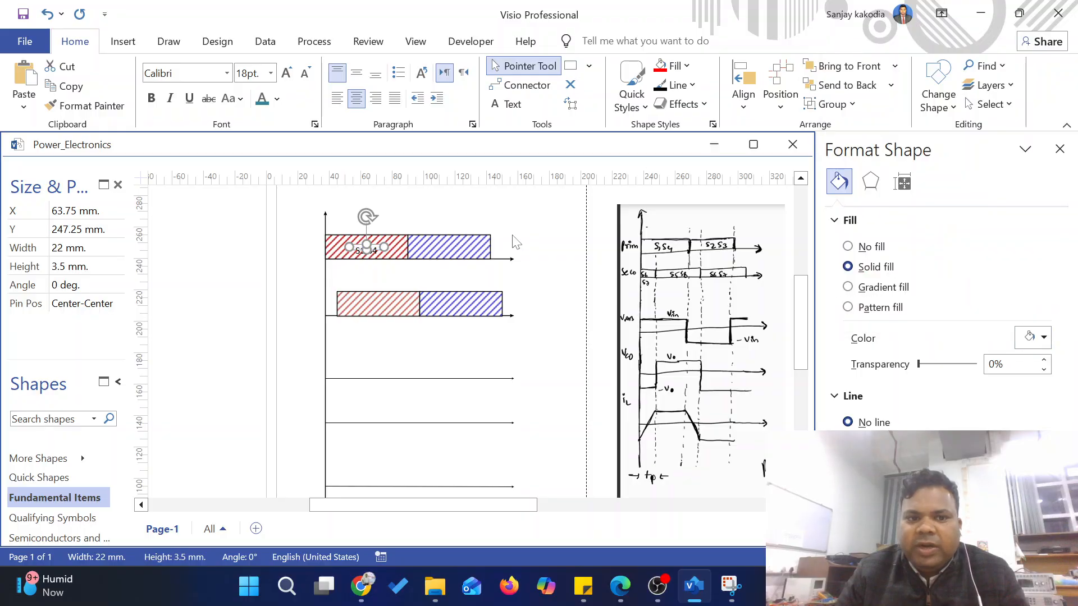
{"action": "left_click", "coordinate": [544, 227]}
Step: Extend the S1,S4 label downward to a height of about 7.5 mm so its white background covers the text
{"action": "scroll", "coordinate": [360, 241], "scroll_direction": "up", "scroll_amount": 3}
{"action": "left_click", "coordinate": [378, 268]}
{"action": "scroll", "coordinate": [378, 268], "scroll_direction": "up", "scroll_amount": 2}
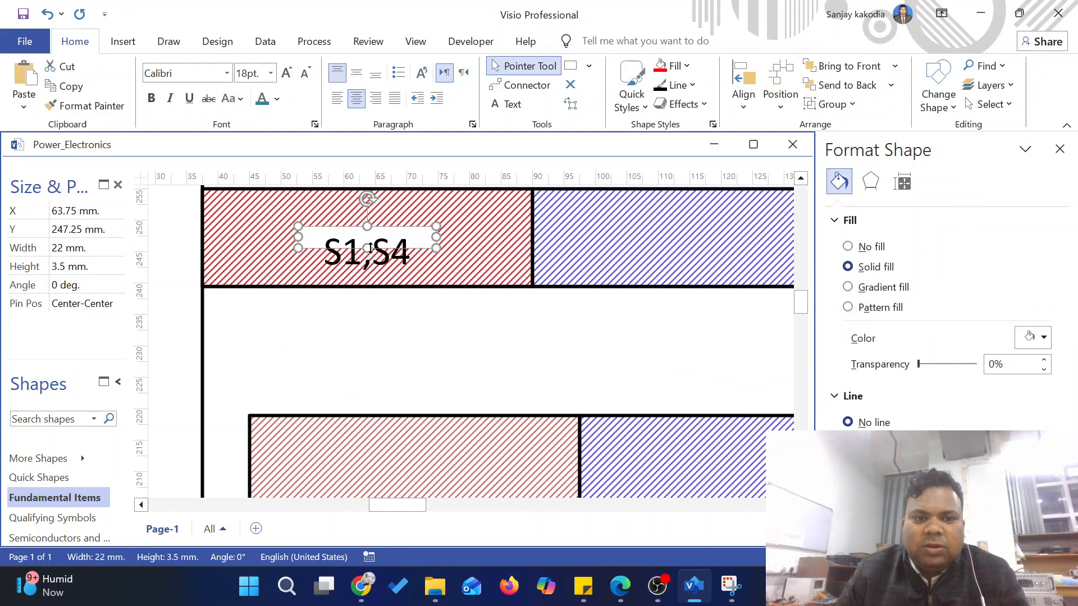
{"action": "left_click_drag", "start_coordinate": [367, 248], "coordinate": [367, 273]}
{"action": "scroll", "coordinate": [304, 282], "scroll_direction": "down", "scroll_amount": 1}
{"action": "left_click", "coordinate": [351, 308]}
{"action": "scroll", "coordinate": [351, 309], "scroll_direction": "down", "scroll_amount": 3}
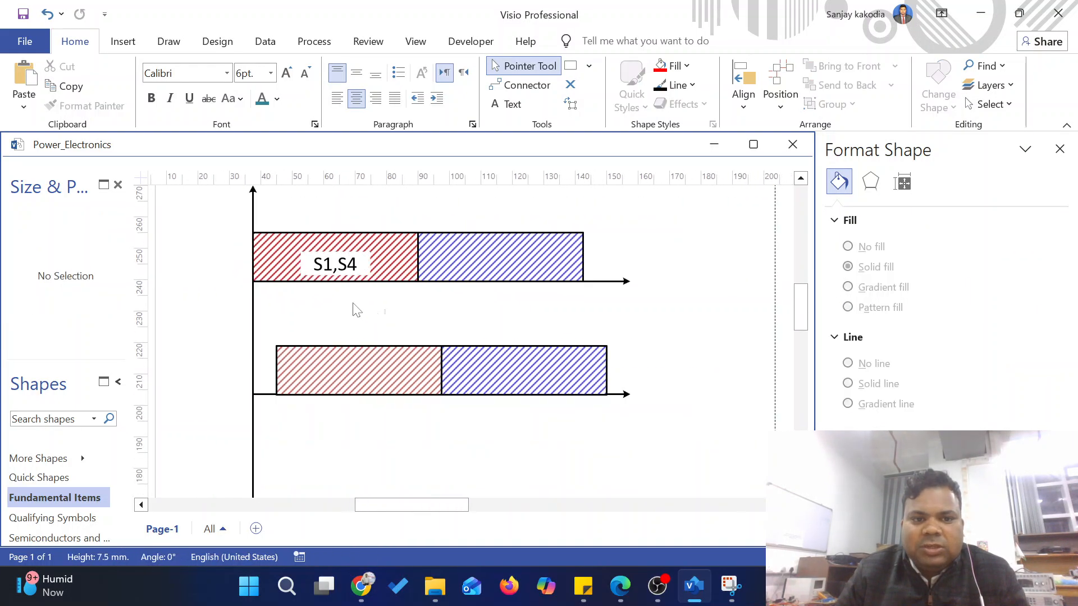
{"action": "scroll", "coordinate": [393, 306], "scroll_direction": "up", "scroll_amount": 1}
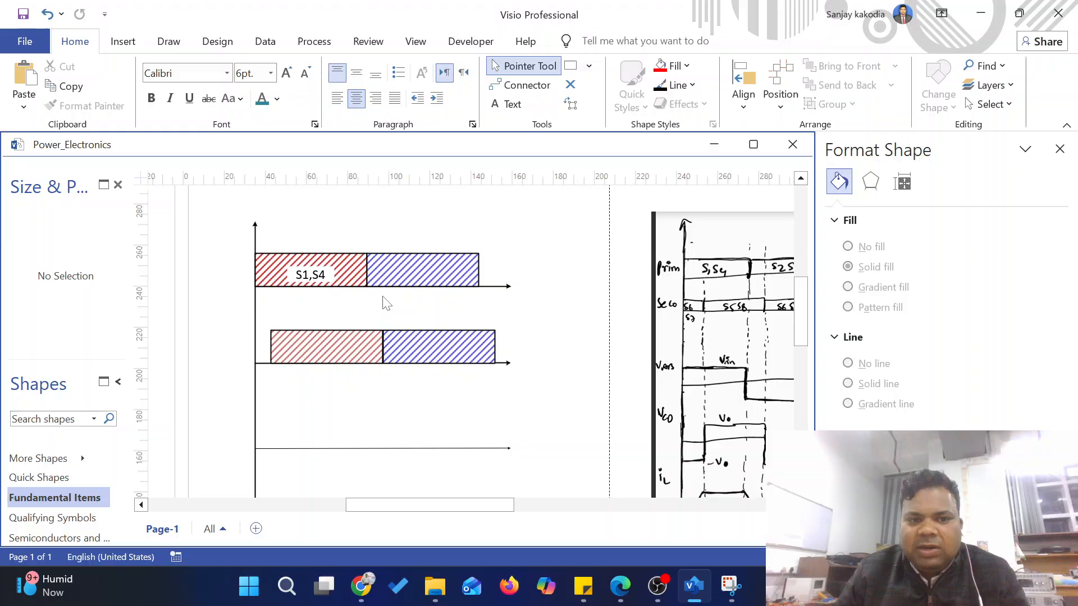
Step: Duplicate the S1,S4 label onto the centre of the blue upper rectangle and change the copy's text to "S2,S3"
{"action": "left_click", "coordinate": [312, 276]}
{"action": "key", "text": "ctrl+d"}
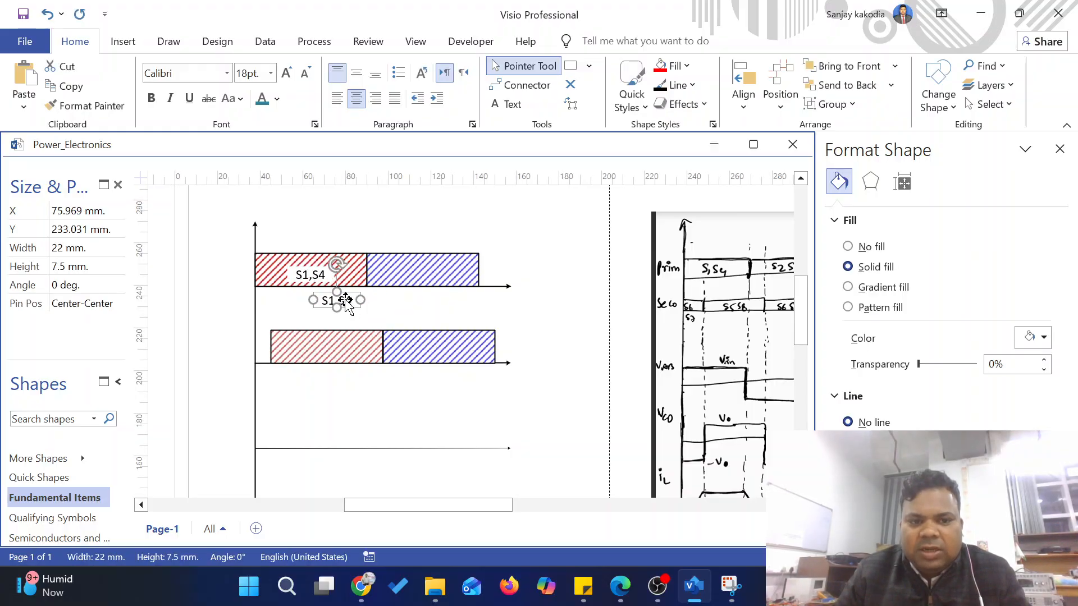
{"action": "left_click_drag", "start_coordinate": [345, 303], "coordinate": [431, 273]}
{"action": "left_click", "coordinate": [526, 277]}
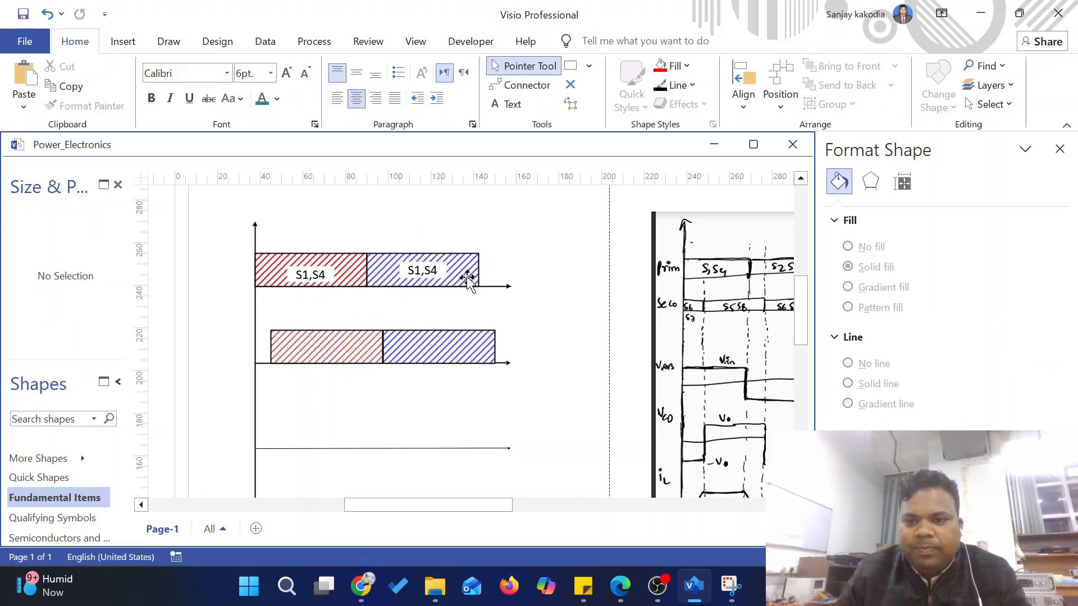
{"action": "left_click", "coordinate": [425, 279]}
{"action": "left_click", "coordinate": [425, 279]}
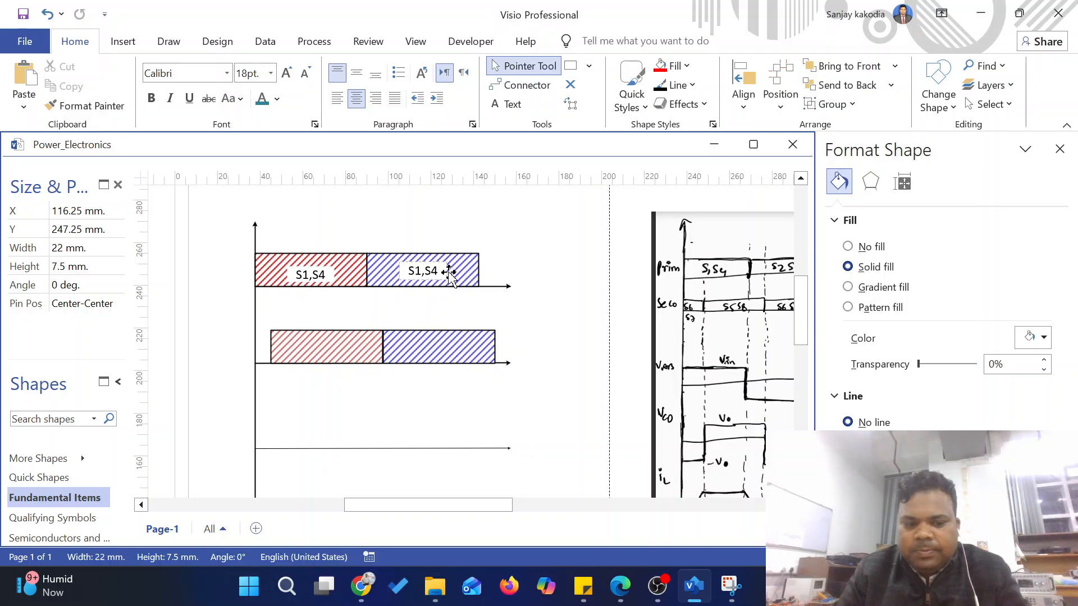
{"action": "key", "text": "Delete"}
{"action": "type", "text": "2"}
{"action": "key", "text": "BackSpace"}
{"action": "type", "text": "3"}
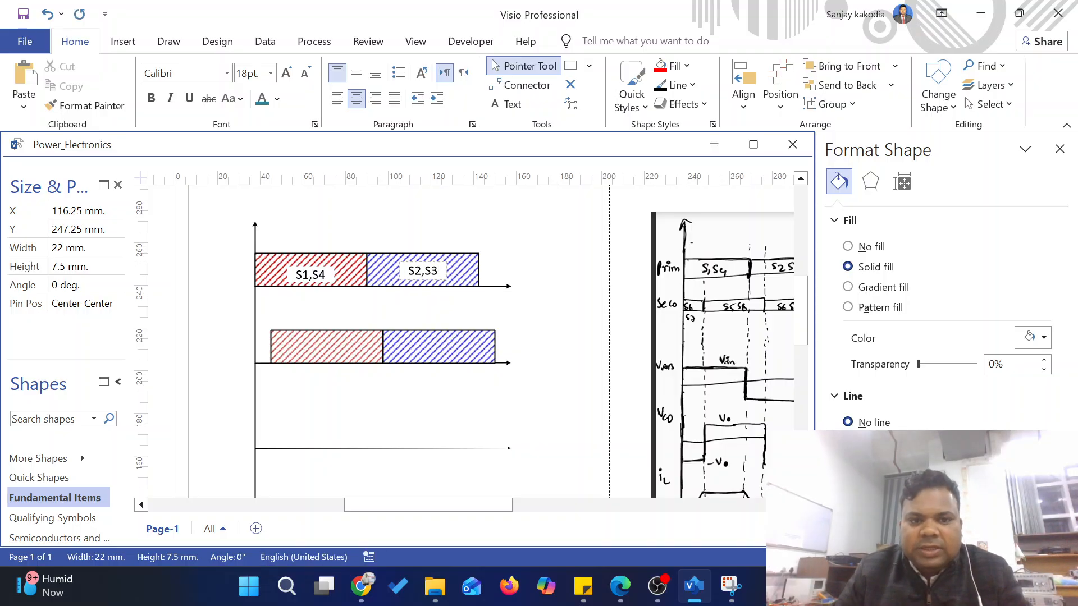
{"action": "left_click", "coordinate": [628, 280]}
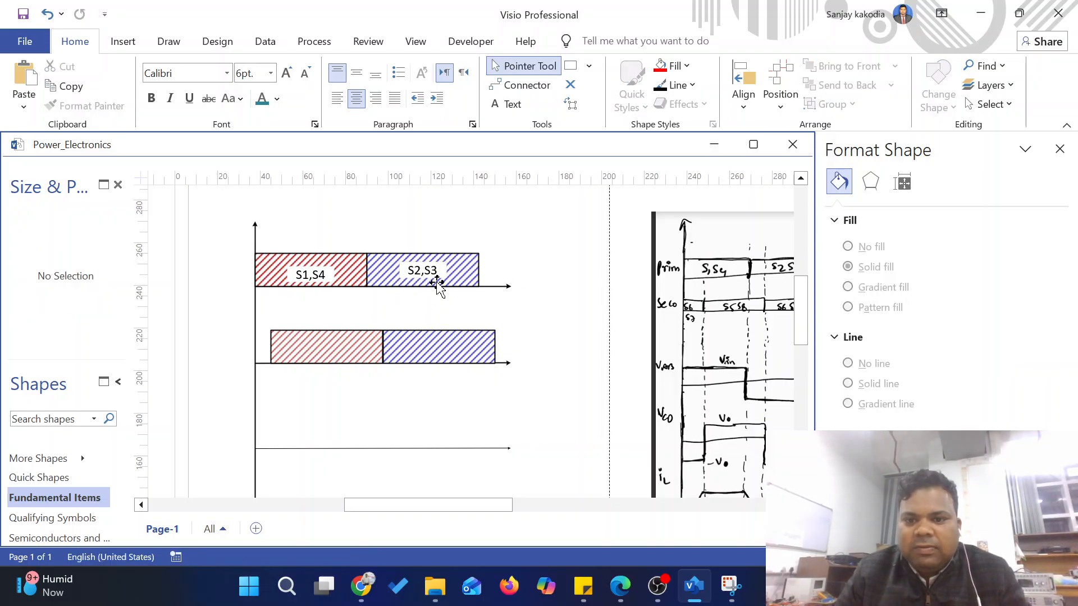
Step: Copy the S1,S4 label onto the centre of the red lower rectangle and change the copy's text to "S5,S8"
{"action": "left_click_drag", "start_coordinate": [331, 279], "coordinate": [325, 348]}
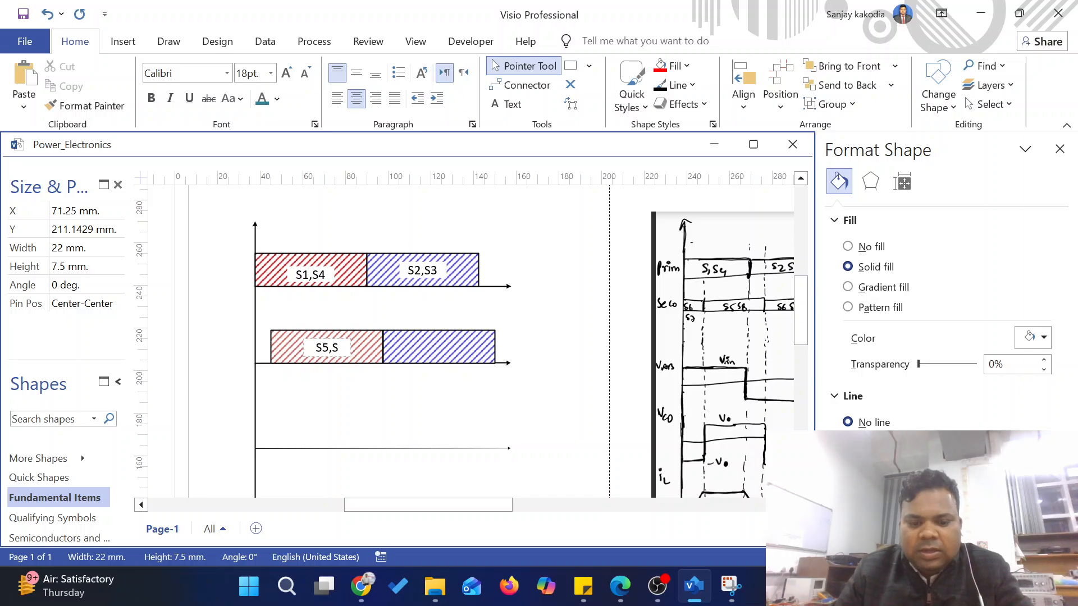
{"action": "type", "text": "8"}
{"action": "left_click", "coordinate": [522, 320]}
Step: Copy the S5,S8 label onto the blue lower rectangle at about X 119 mm and change the copy's text to "S6,S7"
{"action": "left_click_drag", "start_coordinate": [327, 347], "coordinate": [437, 349]}
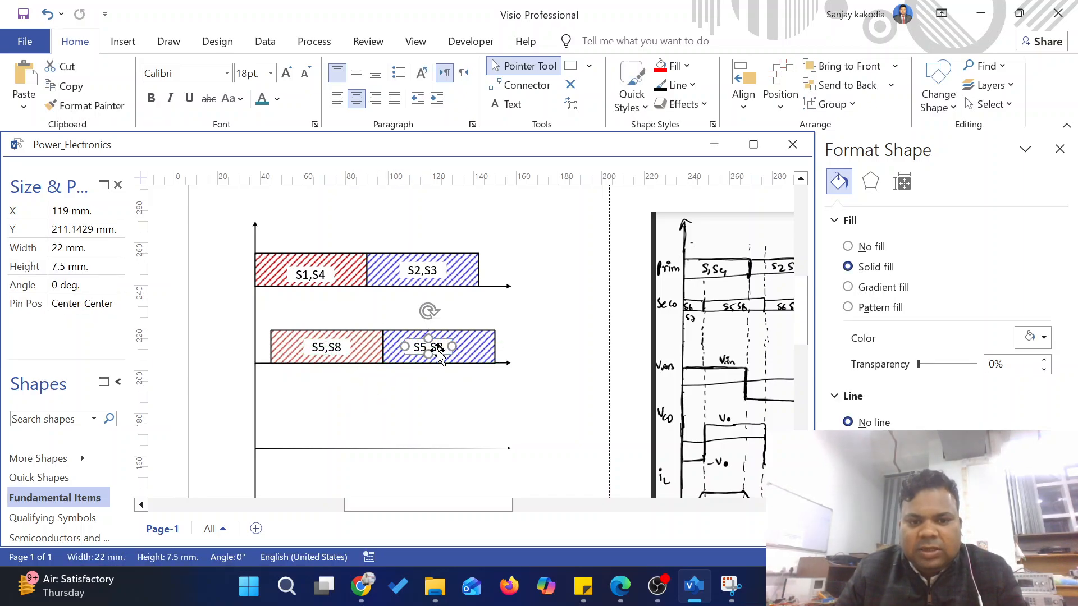
{"action": "double_click", "coordinate": [438, 351]}
{"action": "left_click", "coordinate": [428, 348]}
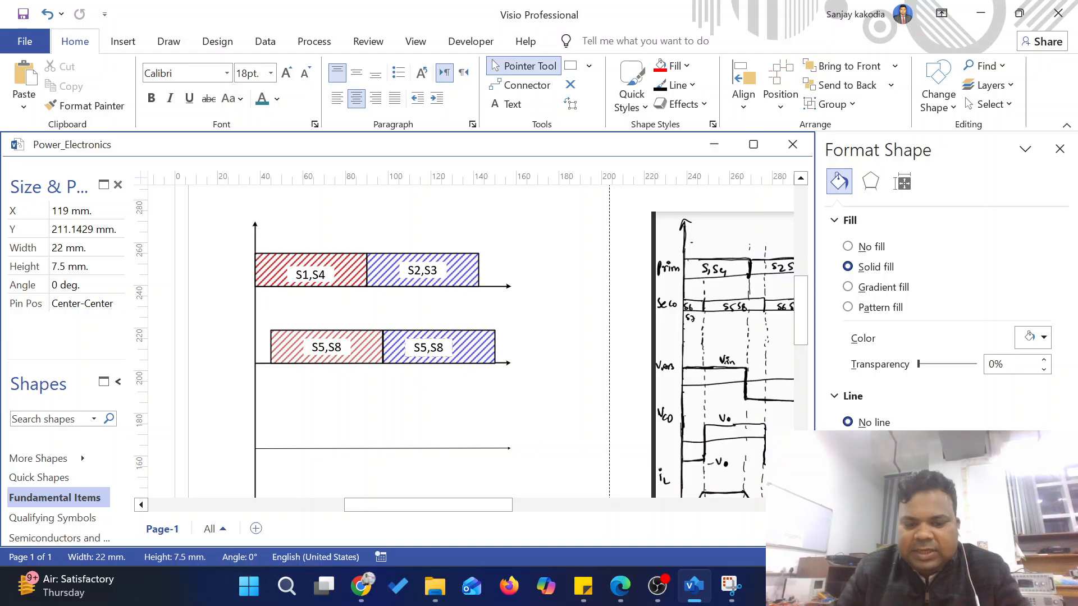
{"action": "type", "text": "7"}
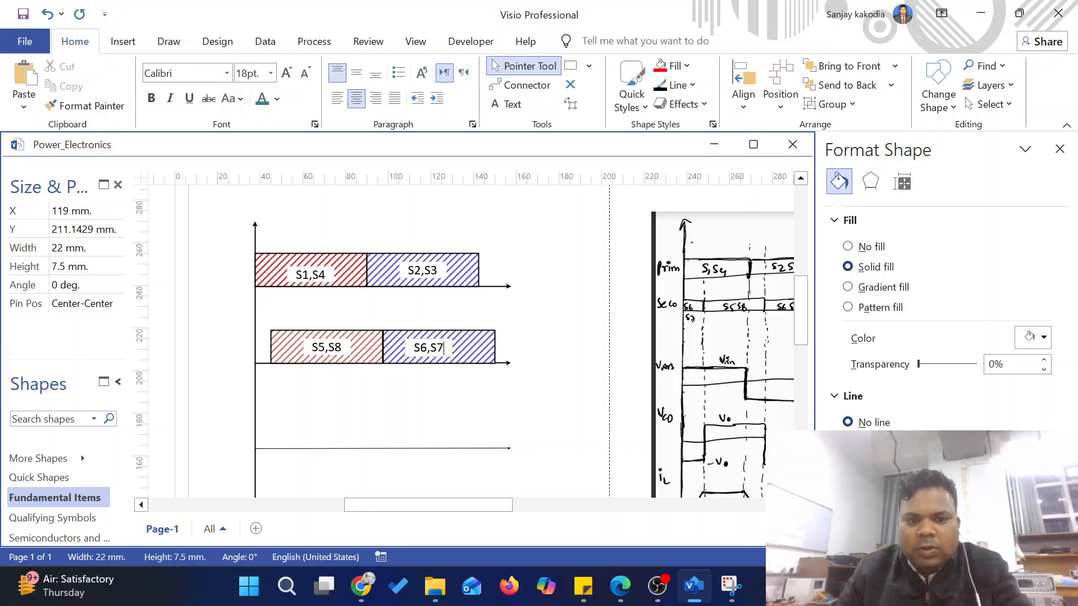
{"action": "left_click", "coordinate": [545, 322]}
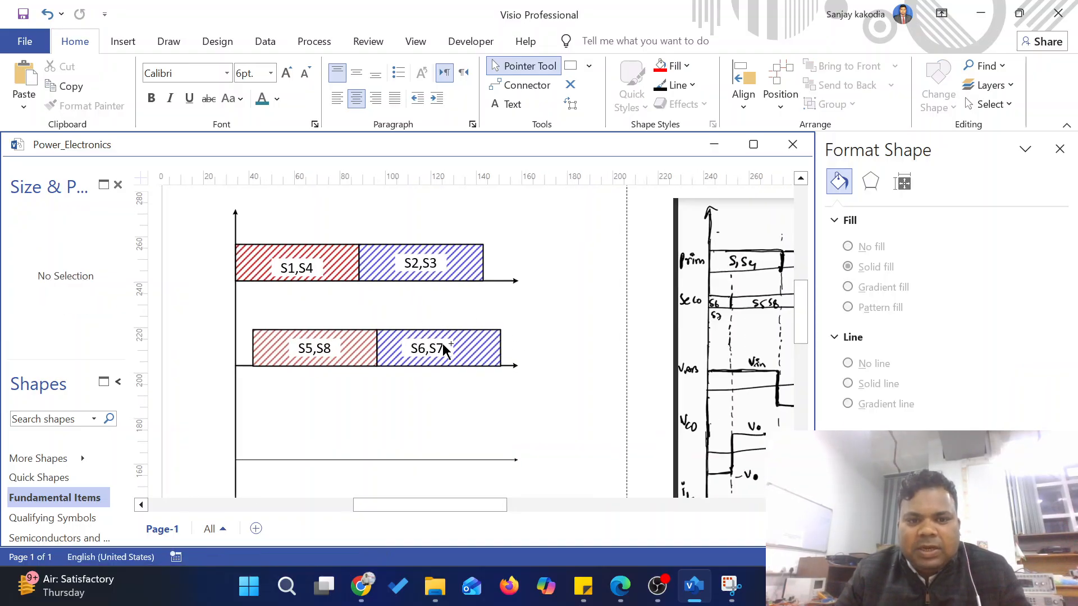
Step: Narrow the S6,S7 and S1,S4 labels from their right edges so the white backgrounds fit closely around the text
{"action": "scroll", "coordinate": [442, 347], "scroll_direction": "up", "scroll_amount": 3}
{"action": "left_click", "coordinate": [431, 352]}
{"action": "left_click", "coordinate": [627, 275]}
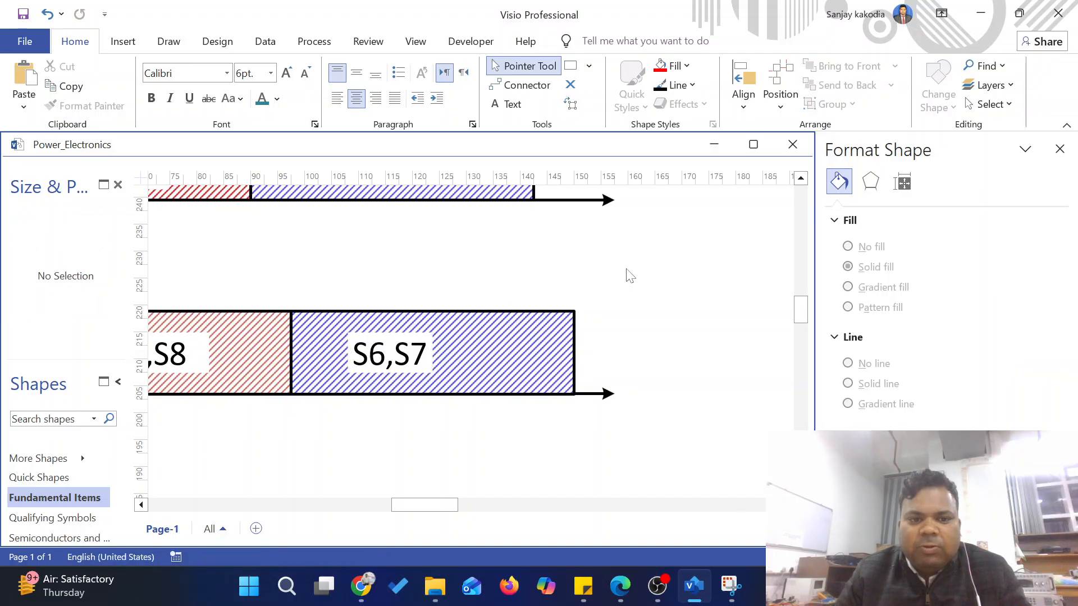
{"action": "scroll", "coordinate": [623, 275], "scroll_direction": "down", "scroll_amount": 3}
{"action": "scroll", "coordinate": [404, 328], "scroll_direction": "up", "scroll_amount": 3}
{"action": "left_click_drag", "start_coordinate": [349, 287], "coordinate": [341, 287]}
{"action": "left_click", "coordinate": [476, 355]}
{"action": "scroll", "coordinate": [377, 330], "scroll_direction": "down", "scroll_amount": 2}
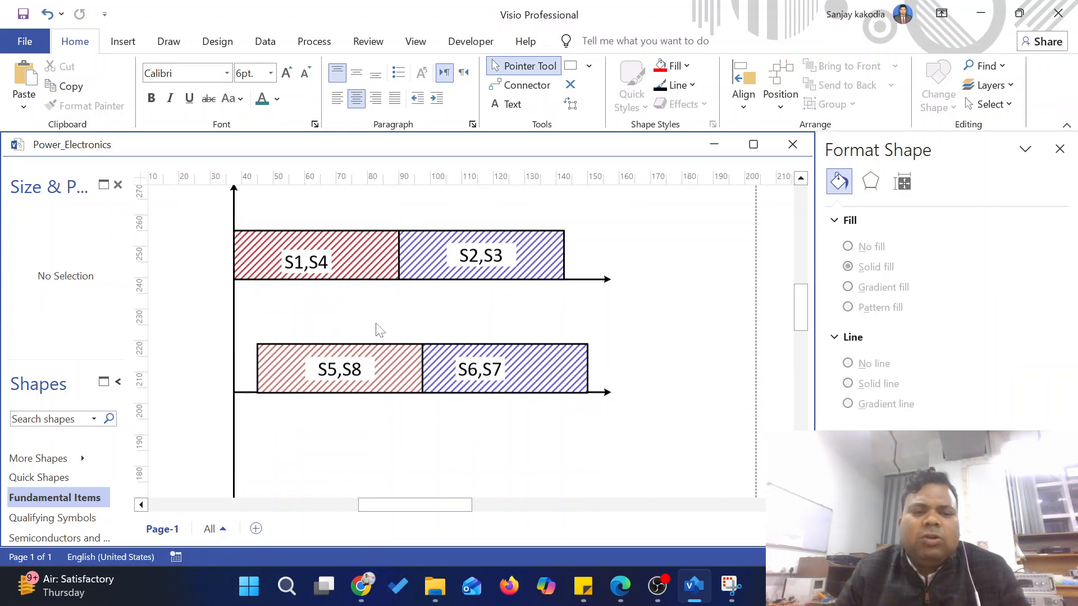
{"action": "scroll", "coordinate": [294, 356], "scroll_direction": "up", "scroll_amount": 2}
{"action": "scroll", "coordinate": [465, 348], "scroll_direction": "down", "scroll_amount": 3}
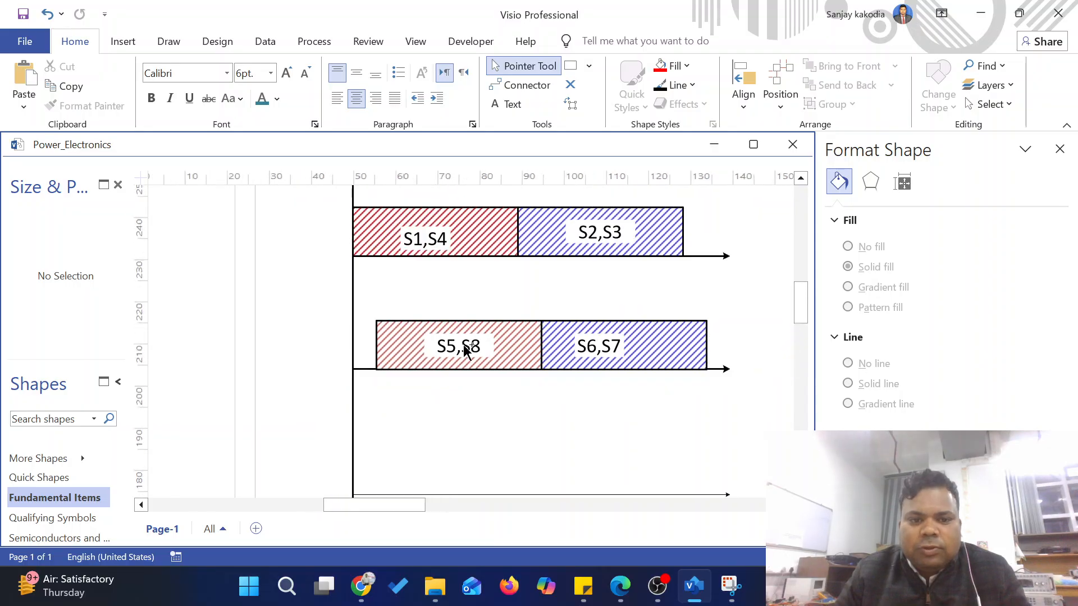
{"action": "scroll", "coordinate": [456, 357], "scroll_direction": "up", "scroll_amount": 2}
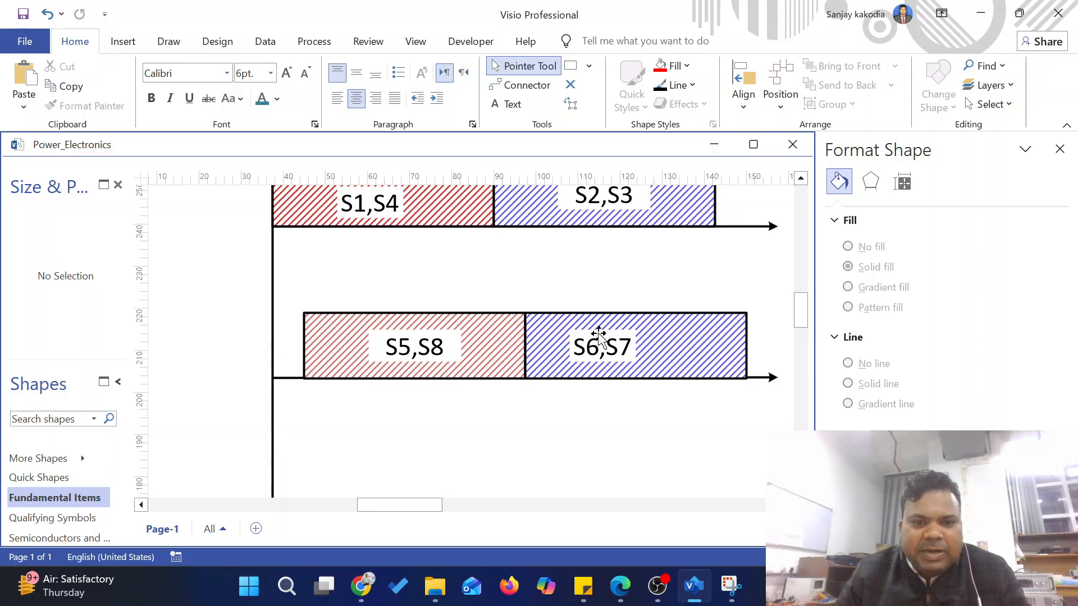
Step: Duplicate the blue S6,S7 rectangle, place the copy against the S5,S8 rectangle's left edge, and narrow it from its left side to 7 mm
{"action": "left_click", "coordinate": [633, 334]}
{"action": "key", "text": "ctrl+d"}
{"action": "left_click_drag", "start_coordinate": [670, 383], "coordinate": [179, 330]}
{"action": "scroll", "coordinate": [227, 349], "scroll_direction": "down", "scroll_amount": 2}
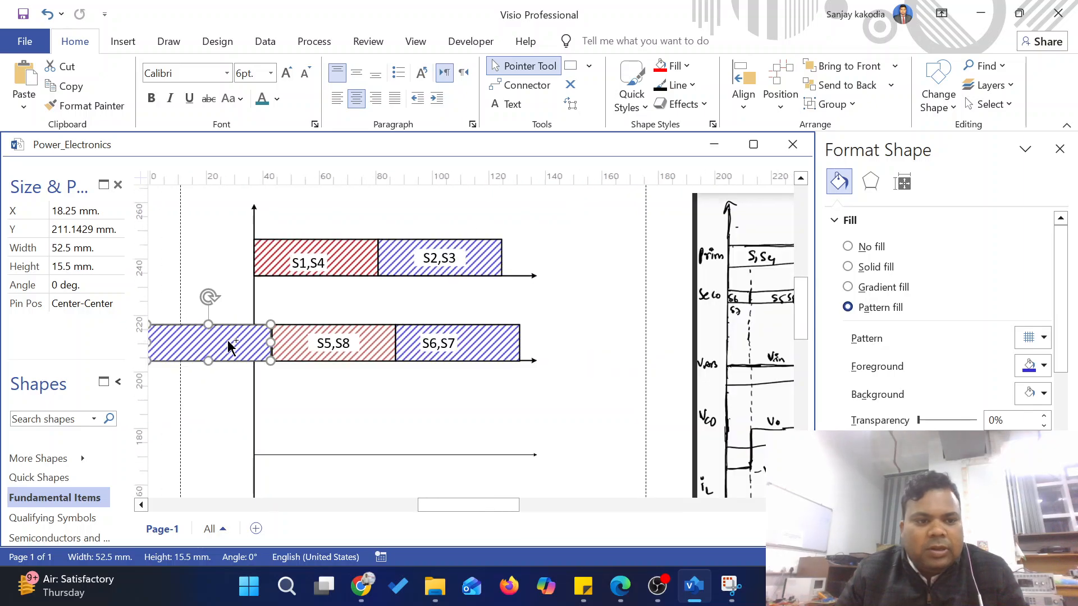
{"action": "scroll", "coordinate": [180, 348], "scroll_direction": "up", "scroll_amount": 2}
{"action": "scroll", "coordinate": [194, 355], "scroll_direction": "down", "scroll_amount": 3}
{"action": "scroll", "coordinate": [193, 355], "scroll_direction": "up", "scroll_amount": 3}
{"action": "scroll", "coordinate": [197, 355], "scroll_direction": "down", "scroll_amount": 2}
{"action": "scroll", "coordinate": [159, 346], "scroll_direction": "up", "scroll_amount": 1}
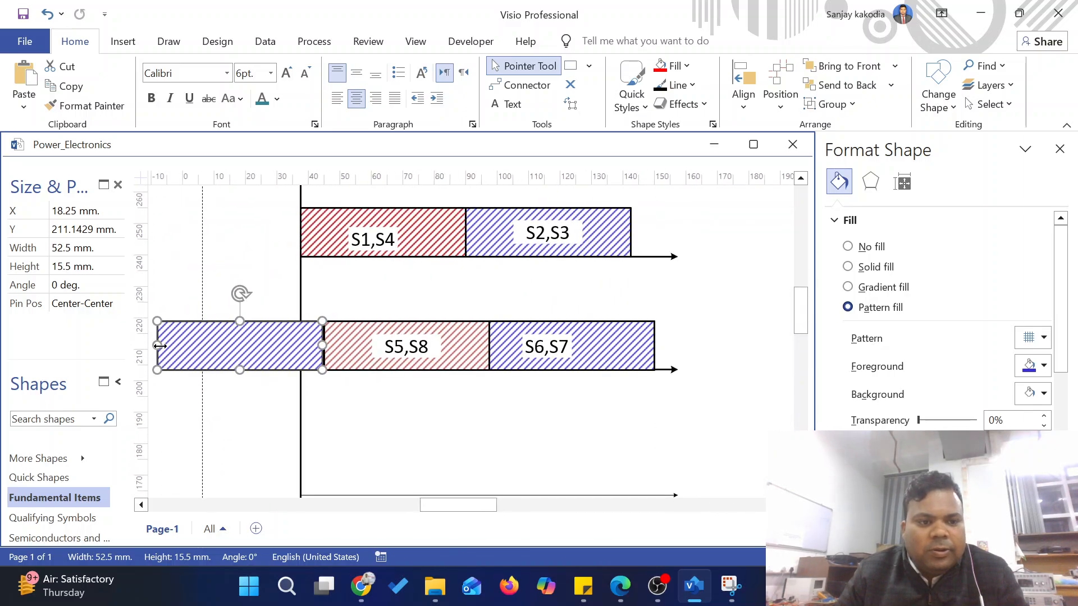
{"action": "left_click_drag", "start_coordinate": [159, 346], "coordinate": [307, 343]}
{"action": "left_click", "coordinate": [222, 346]}
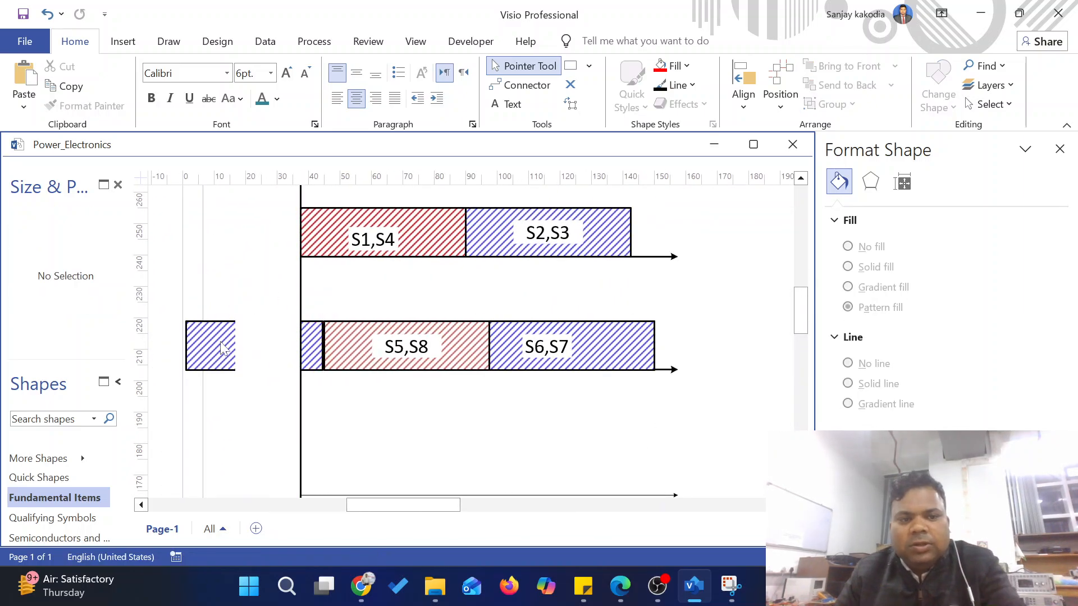
Step: Try moving the narrow blue rectangle below the secondary row, and undo the move
{"action": "left_click_drag", "start_coordinate": [311, 343], "coordinate": [407, 419]}
{"action": "left_click", "coordinate": [221, 331]}
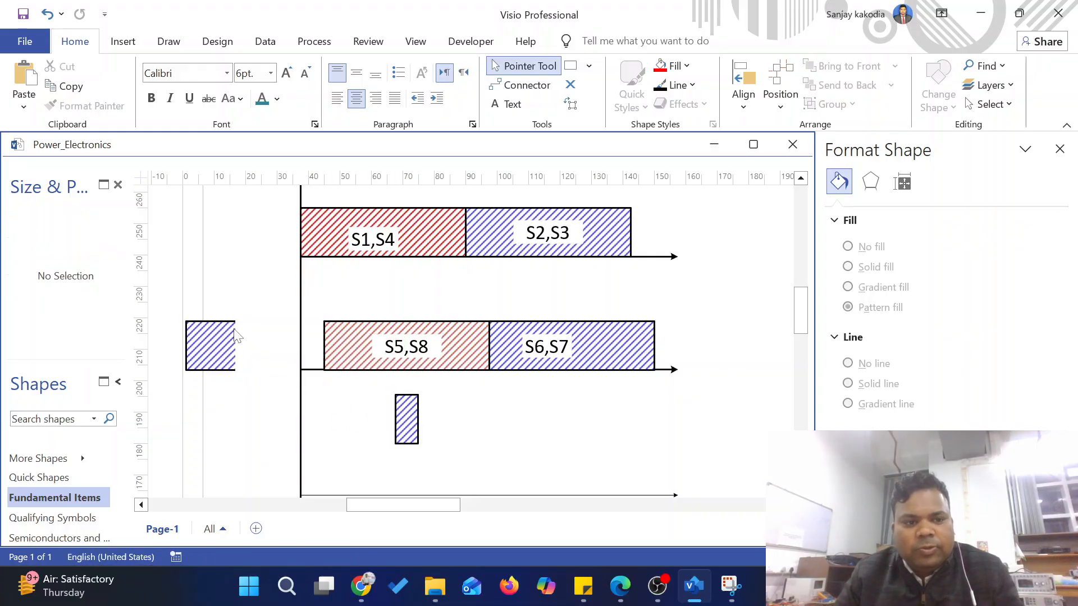
{"action": "scroll", "coordinate": [233, 336], "scroll_direction": "down", "scroll_amount": 2}
{"action": "scroll", "coordinate": [390, 421], "scroll_direction": "up", "scroll_amount": 2}
{"action": "key", "text": "ctrl+z"}
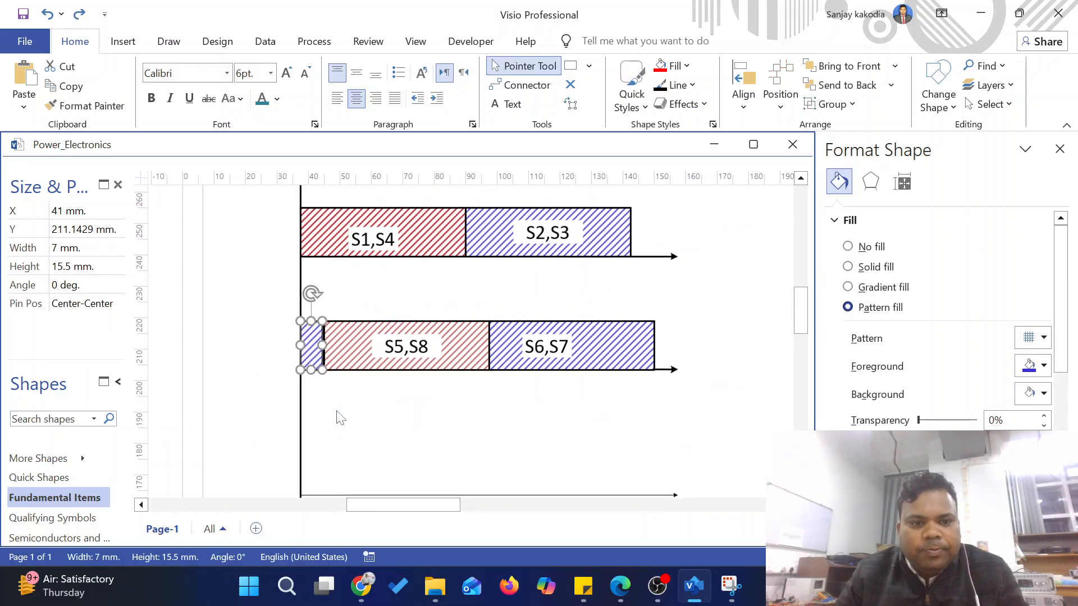
Step: Widen the narrow blue rectangle to 7.5 mm so its right edge meets the S5,S8 rectangle
{"action": "left_click", "coordinate": [362, 397]}
{"action": "scroll", "coordinate": [508, 373], "scroll_direction": "up", "scroll_amount": 2}
{"action": "scroll", "coordinate": [599, 407], "scroll_direction": "down", "scroll_amount": 2}
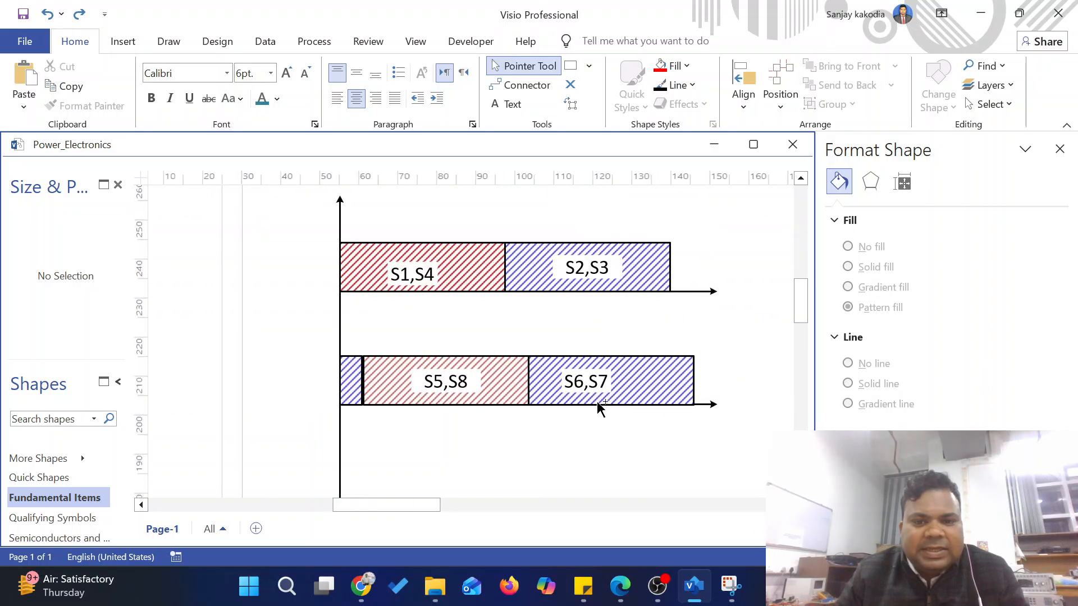
{"action": "scroll", "coordinate": [367, 389], "scroll_direction": "up", "scroll_amount": 2}
{"action": "left_click", "coordinate": [344, 380]}
{"action": "left_click_drag", "start_coordinate": [356, 378], "coordinate": [360, 378]}
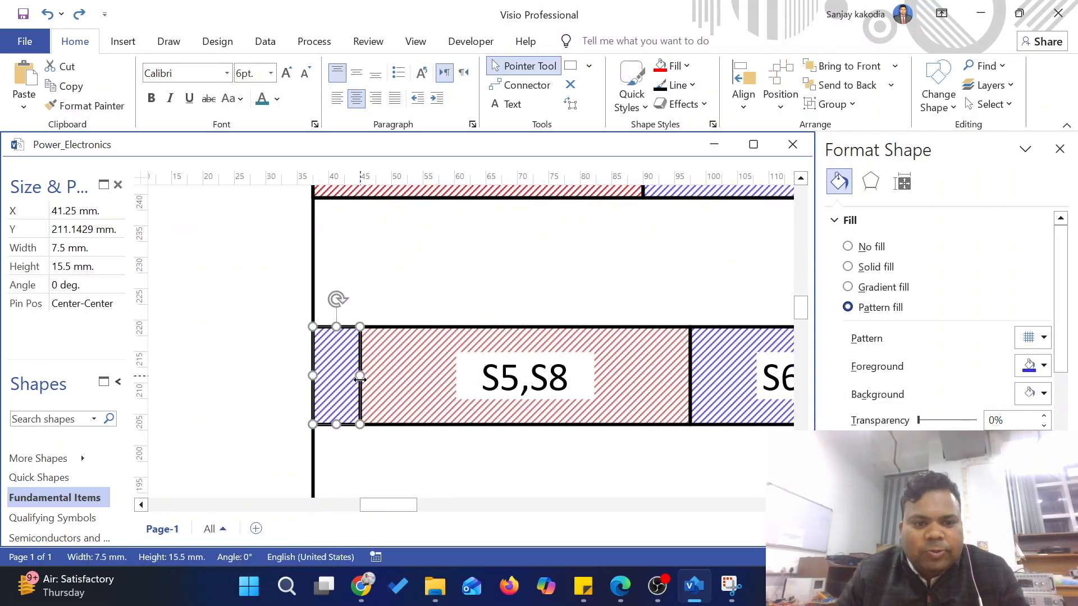
{"action": "left_click", "coordinate": [355, 270]}
Step: Duplicate the S6,S7 label and place the copy just above the narrow blue rectangle, over the start of the S5,S8 block
{"action": "scroll", "coordinate": [594, 336], "scroll_direction": "down", "scroll_amount": 1}
{"action": "scroll", "coordinate": [748, 376], "scroll_direction": "down", "scroll_amount": 2}
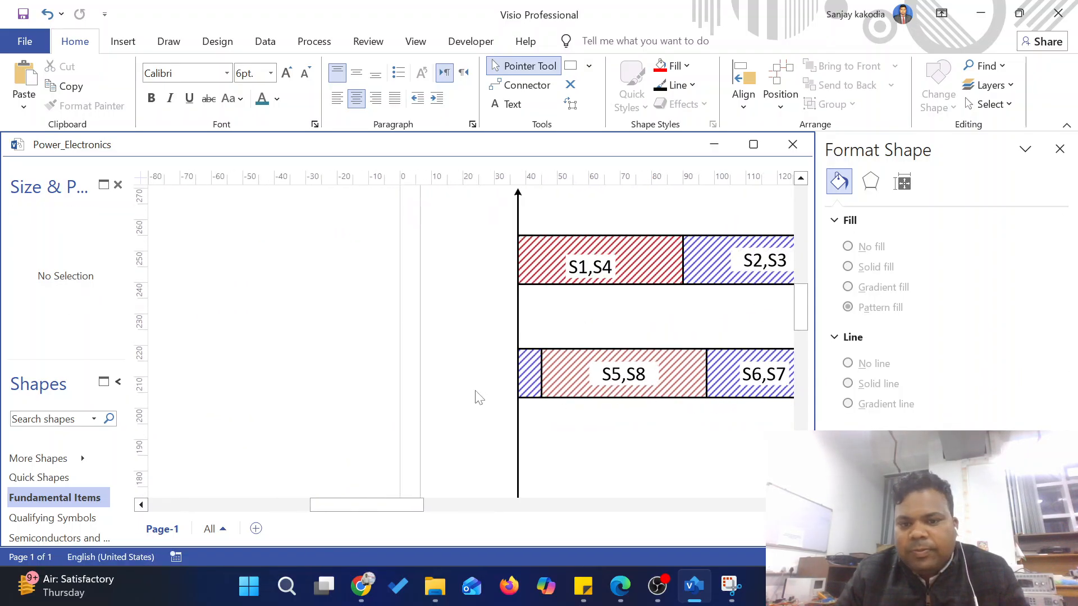
{"action": "scroll", "coordinate": [669, 392], "scroll_direction": "right", "scroll_amount": 2}
{"action": "left_click", "coordinate": [713, 381]}
{"action": "key", "text": "ctrl+d"}
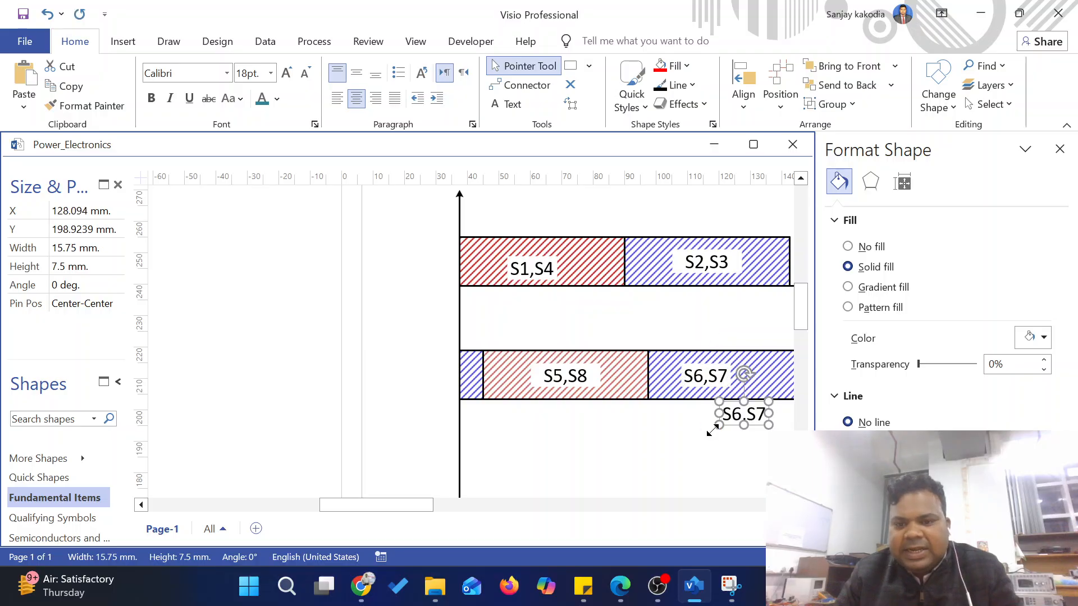
{"action": "left_click_drag", "start_coordinate": [744, 420], "coordinate": [507, 334]}
{"action": "left_click", "coordinate": [645, 328]}
Step: Draw a curved leader about 12 mm long with the Pencil tool from the narrow blue rectangle to its S6,S7 label
{"action": "left_click", "coordinate": [589, 66]}
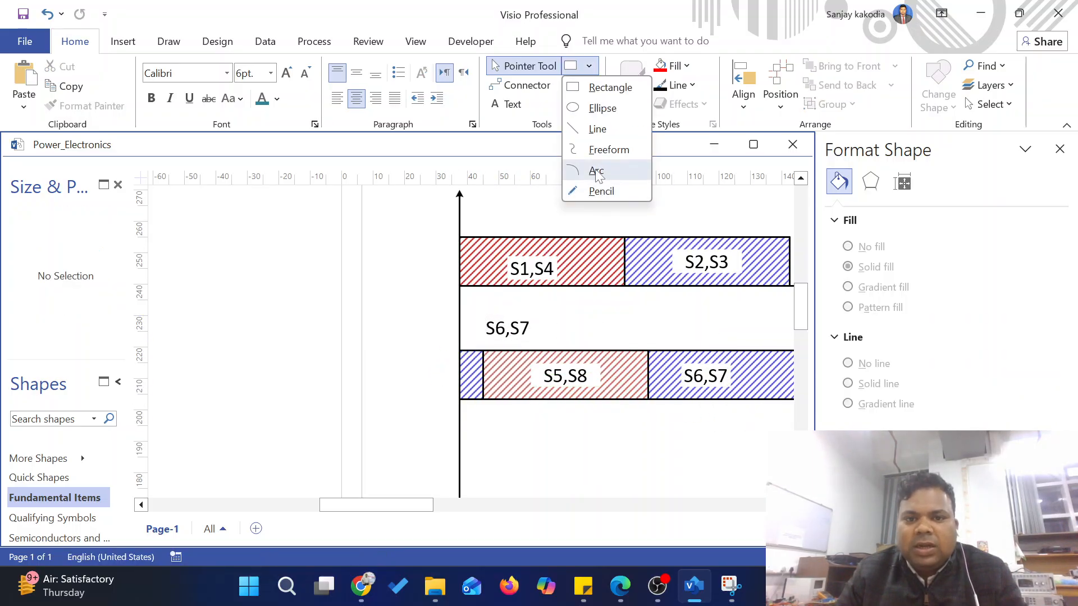
{"action": "left_click", "coordinate": [601, 191]}
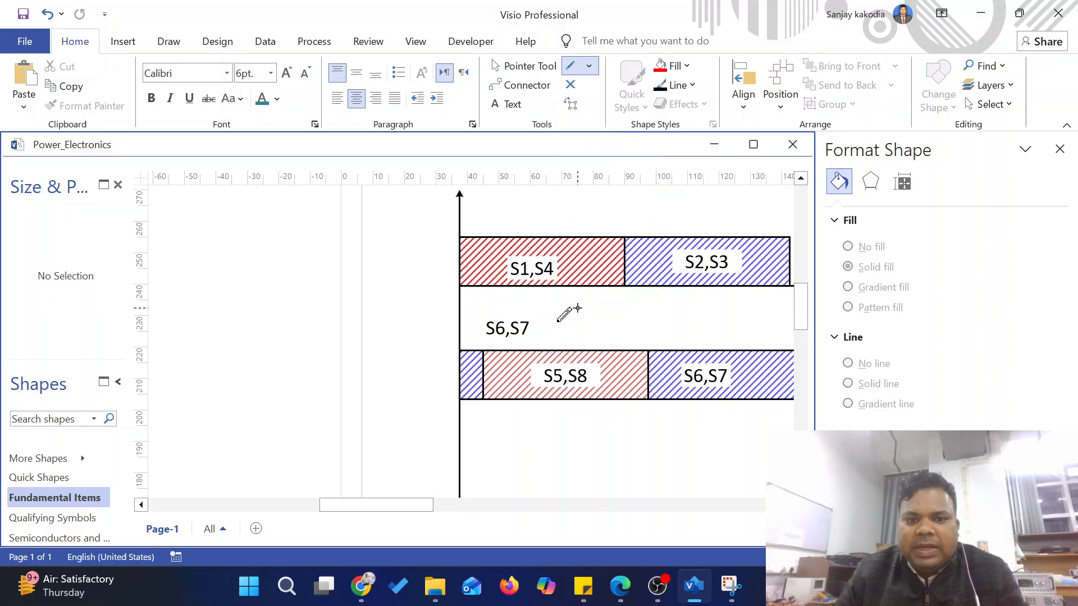
{"action": "scroll", "coordinate": [542, 344], "scroll_direction": "up", "scroll_amount": 4}
{"action": "left_click_drag", "start_coordinate": [380, 313], "coordinate": [373, 310]}
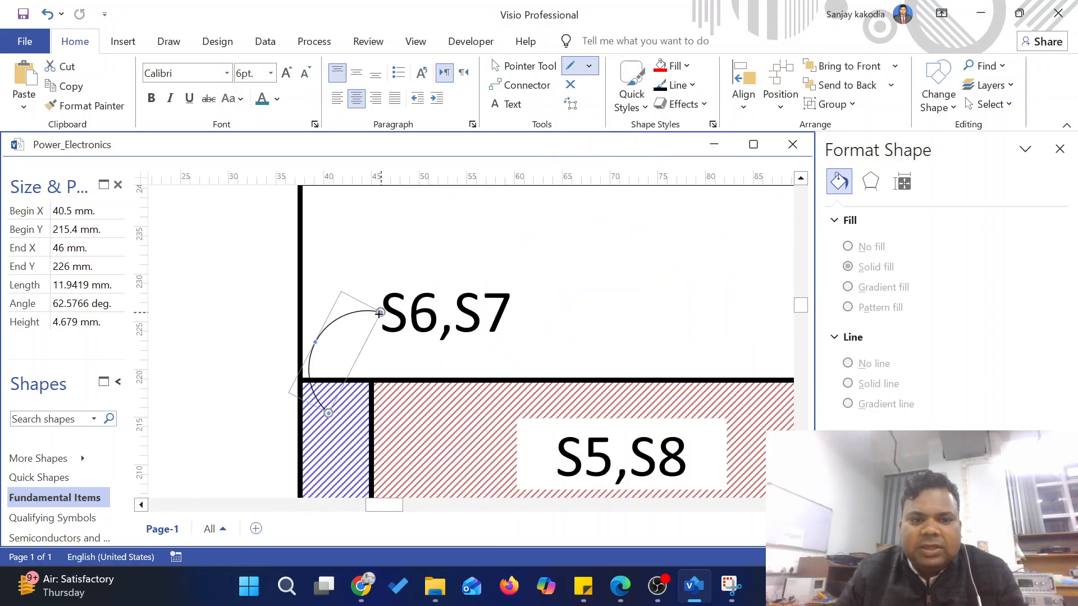
Step: Add an arrowhead to the curved leader's begin point inside the narrow blue rectangle
{"action": "scroll", "coordinate": [854, 354], "scroll_direction": "down", "scroll_amount": 5}
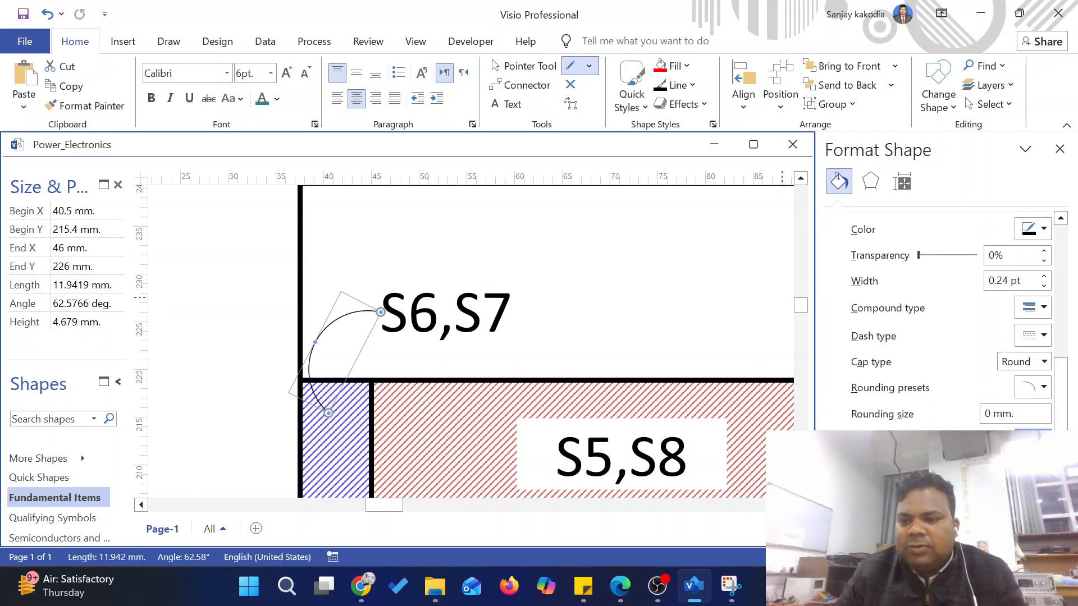
{"action": "left_click", "coordinate": [1033, 439]}
{"action": "left_click", "coordinate": [1033, 349]}
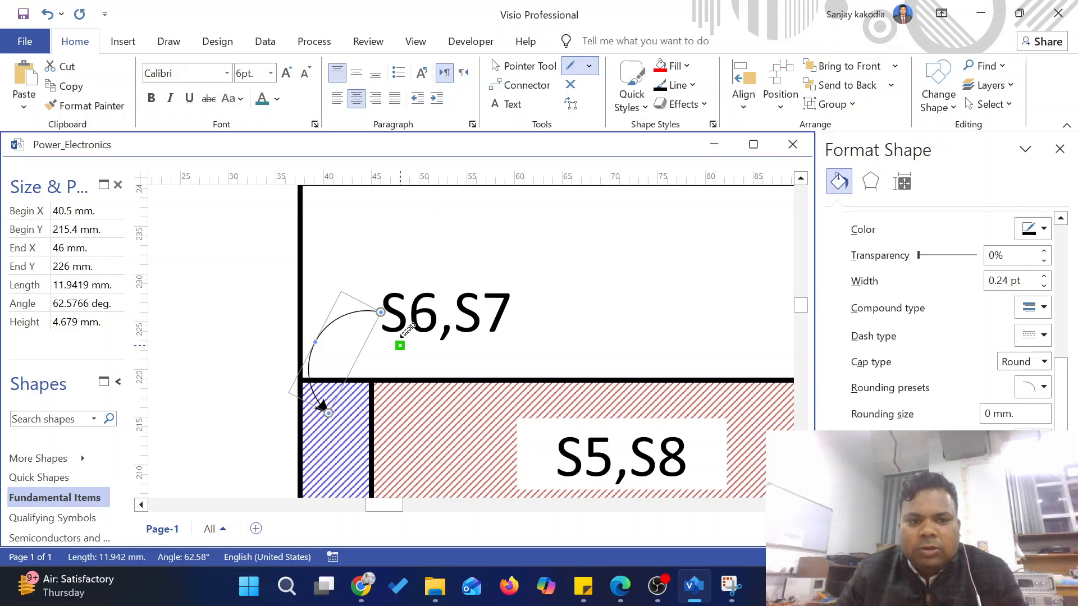
Step: Try rotating the curved leader in 90-degree turns and return it to its original orientation
{"action": "key", "text": "ctrl+r"}
{"action": "key", "text": "ctrl+r"}
{"action": "key", "text": "ctrl+r"}
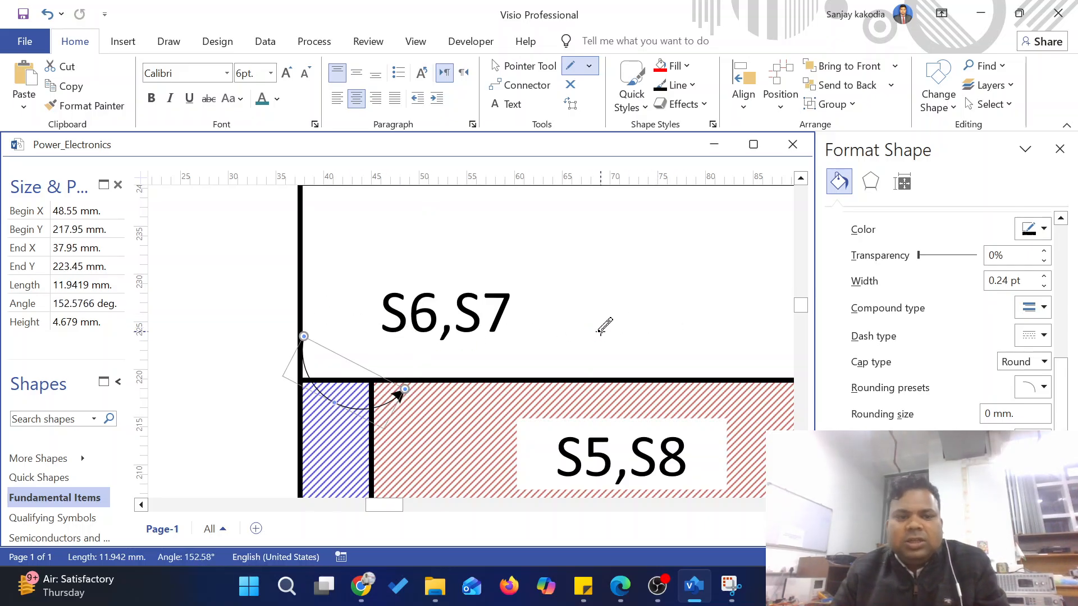
{"action": "key", "text": "ctrl+r"}
{"action": "key", "text": "ctrl+r"}
{"action": "key", "text": "ctrl+r"}
{"action": "key", "text": "ctrl+r"}
{"action": "key", "text": "ctrl+r"}
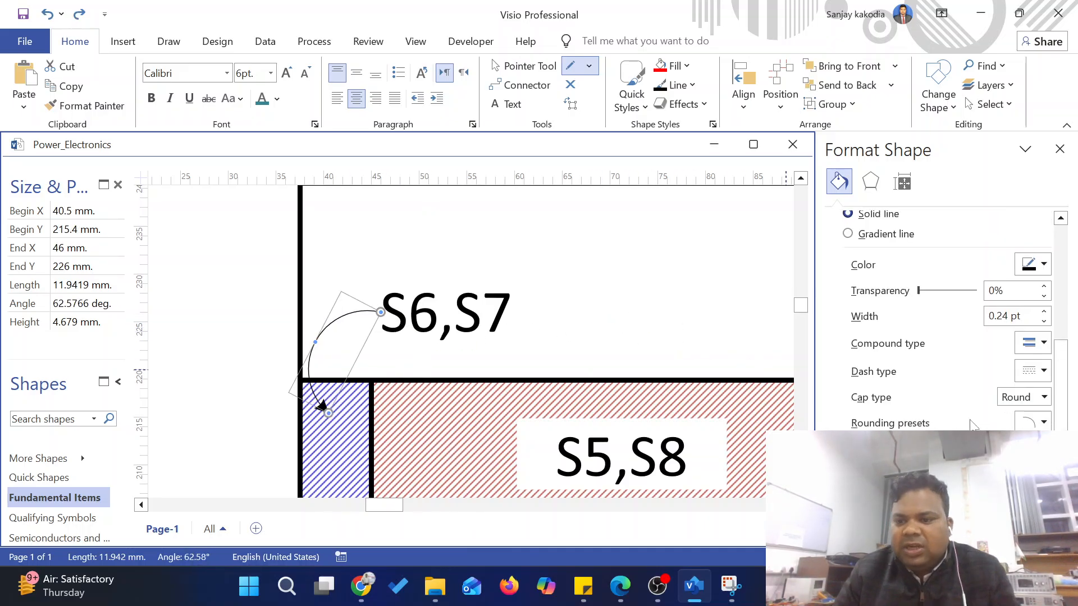
Step: Remove the arrowhead from the curved leader's begin point and apply arrow style 05 to the end at the S6,S7 label
{"action": "scroll", "coordinate": [975, 426], "scroll_direction": "down", "scroll_amount": 1}
{"action": "left_click", "coordinate": [1033, 439]}
{"action": "left_click", "coordinate": [1006, 259]}
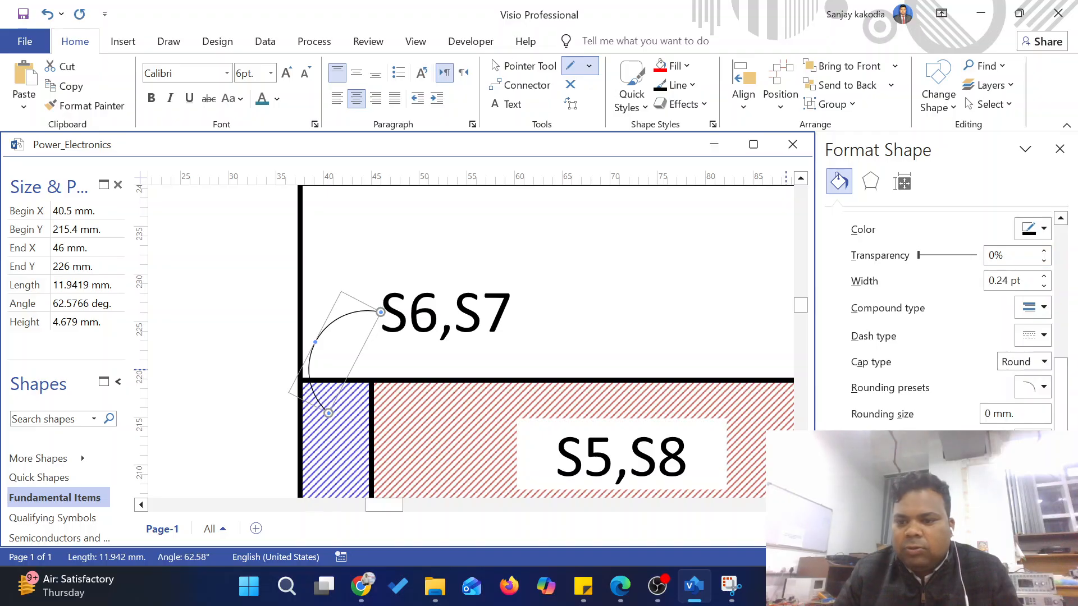
{"action": "left_click", "coordinate": [1033, 491]}
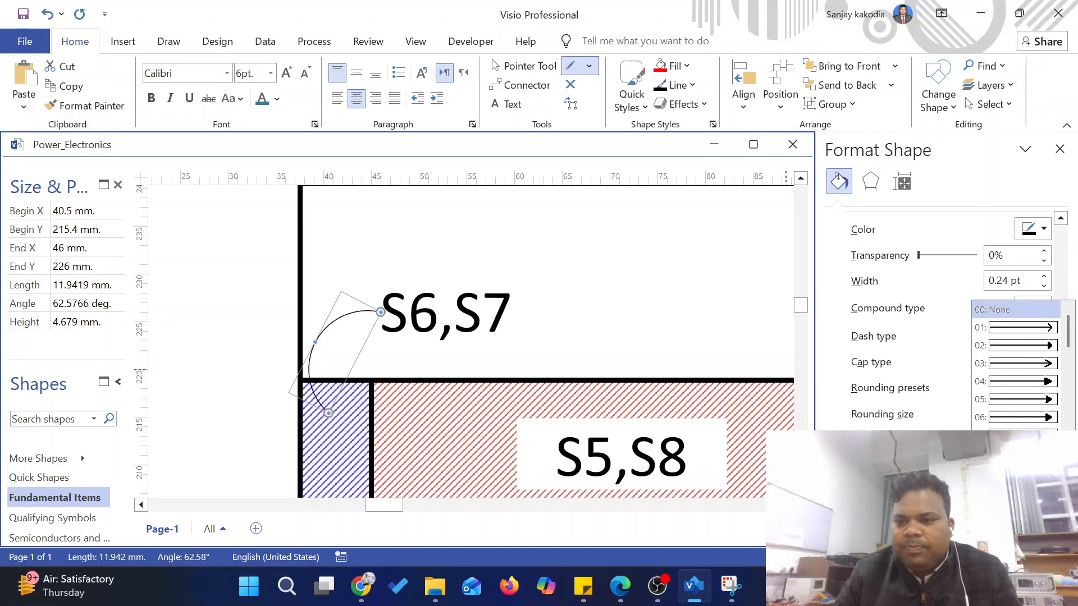
{"action": "left_click", "coordinate": [1029, 395]}
{"action": "left_click", "coordinate": [590, 319]}
Step: Set the curved leader's line width to 1 pt
{"action": "scroll", "coordinate": [364, 329], "scroll_direction": "down", "scroll_amount": 5}
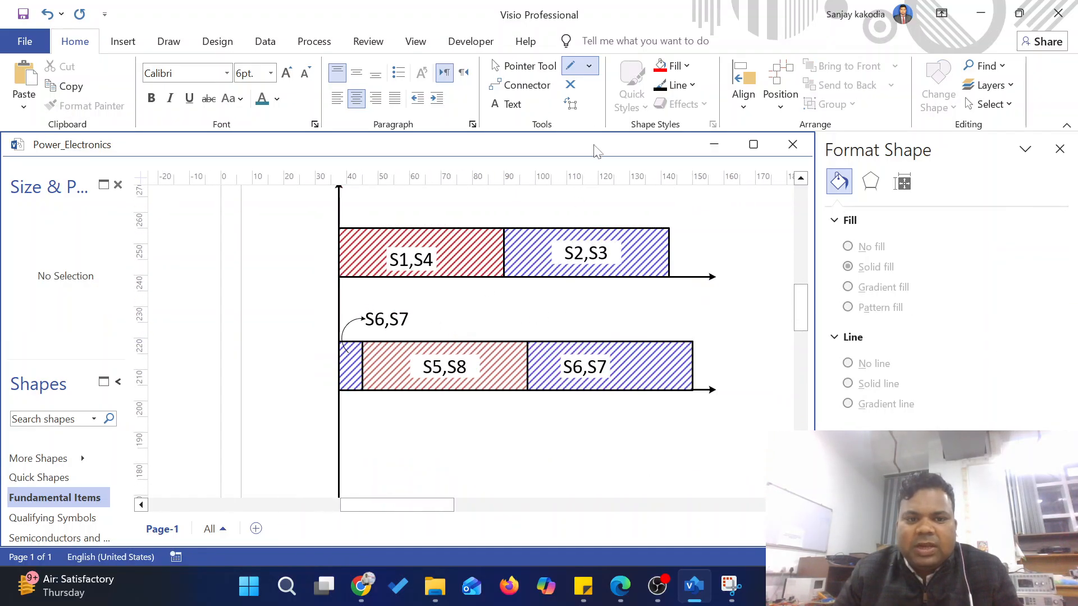
{"action": "left_click", "coordinate": [524, 65]}
{"action": "left_click", "coordinate": [352, 327]}
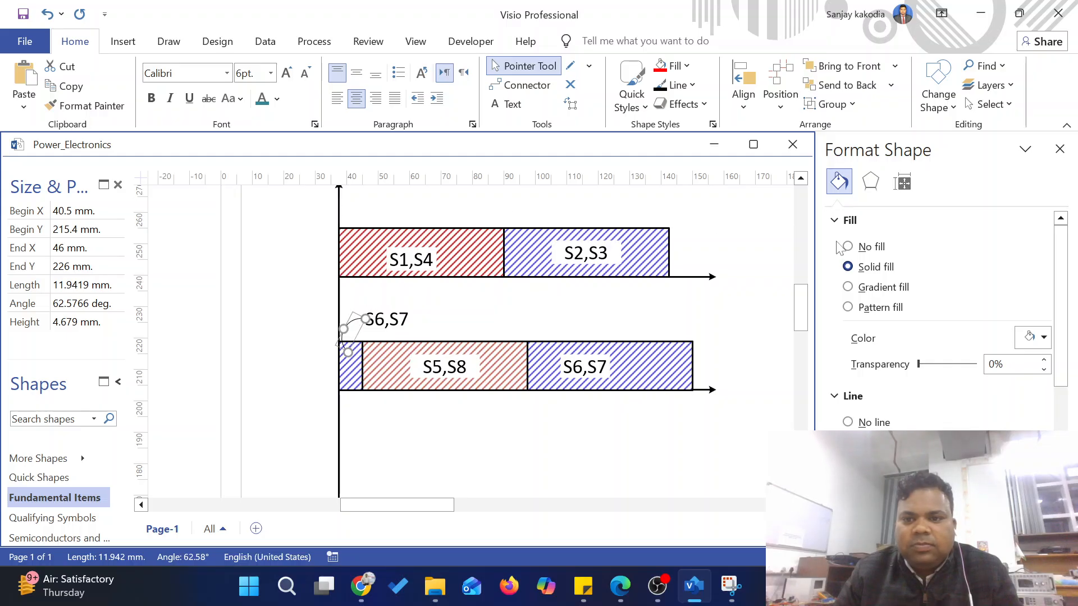
{"action": "scroll", "coordinate": [943, 320], "scroll_direction": "down", "scroll_amount": 3}
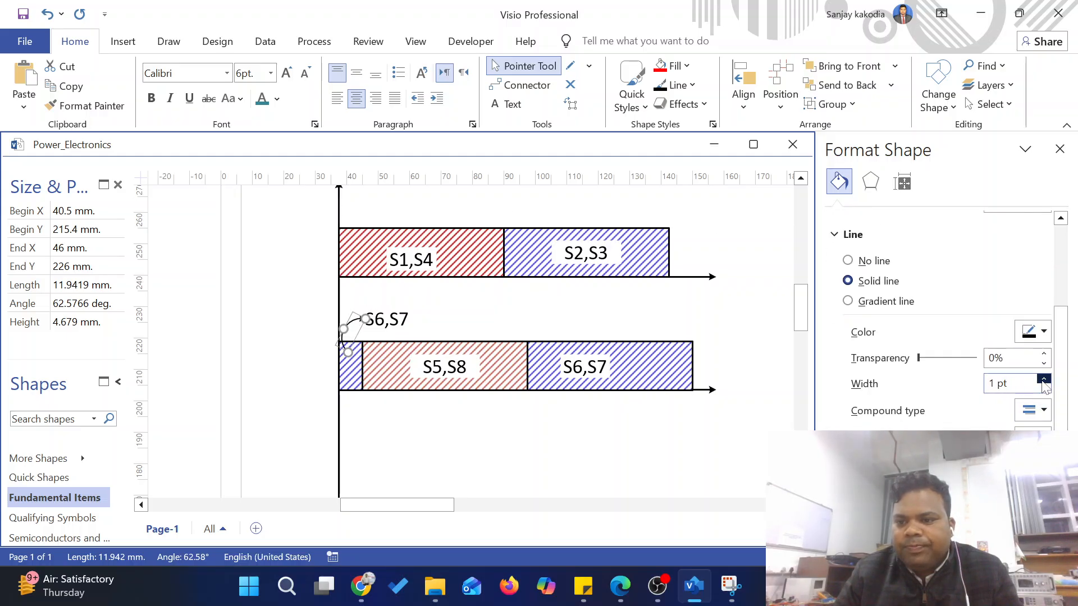
{"action": "left_click", "coordinate": [405, 423]}
Step: Draw a vertical line about 172 mm long at X 45 mm, downward from the S5,S8 rectangle's top-left corner past the lowest axis
{"action": "scroll", "coordinate": [452, 409], "scroll_direction": "down", "scroll_amount": 10}
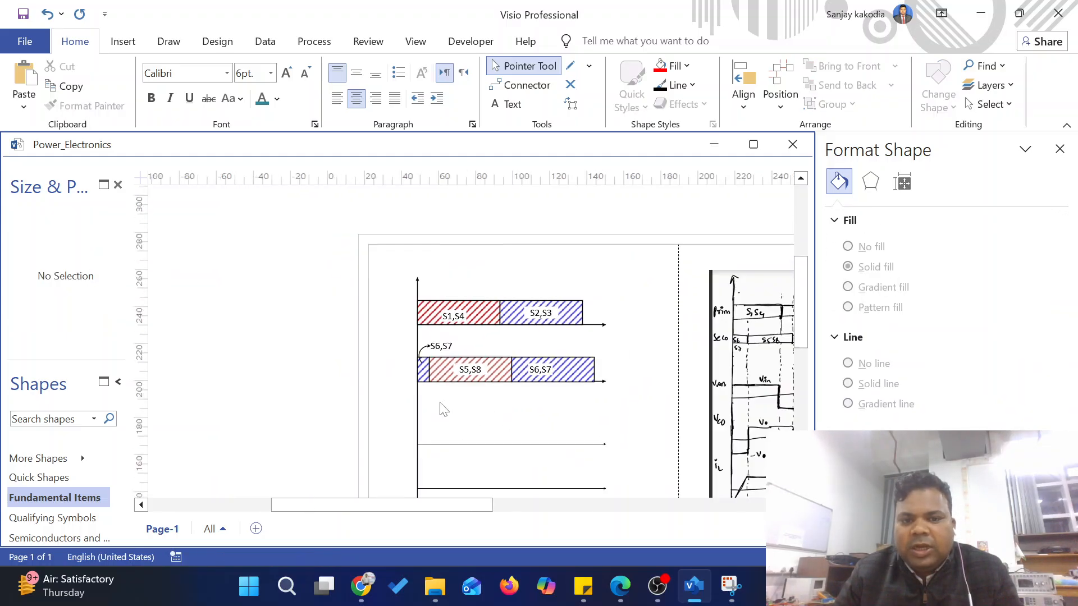
{"action": "scroll", "coordinate": [466, 435], "scroll_direction": "up", "scroll_amount": 10}
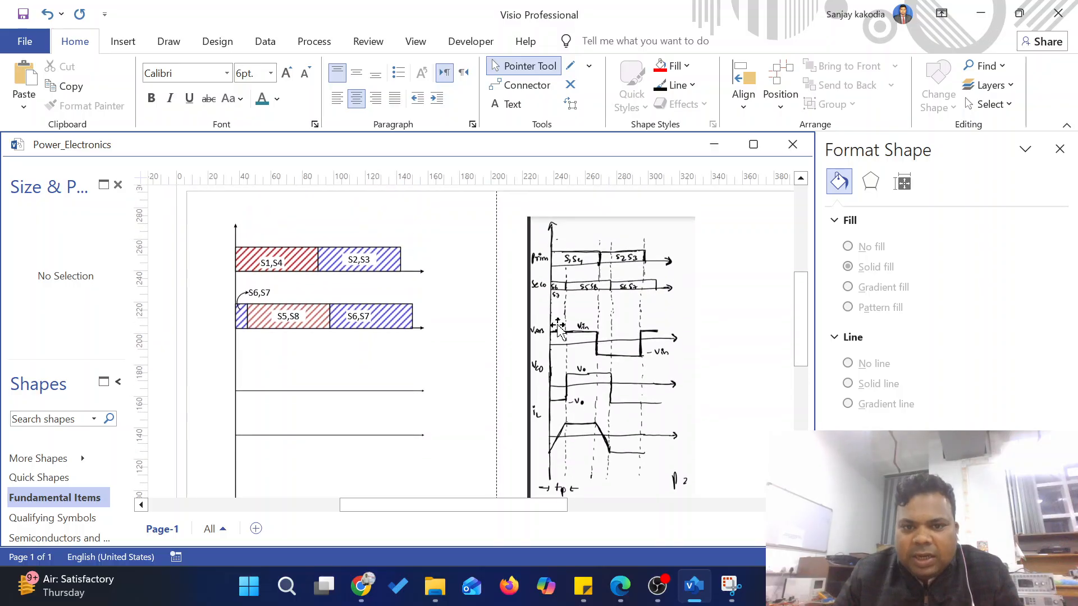
{"action": "scroll", "coordinate": [570, 425], "scroll_direction": "down", "scroll_amount": 1}
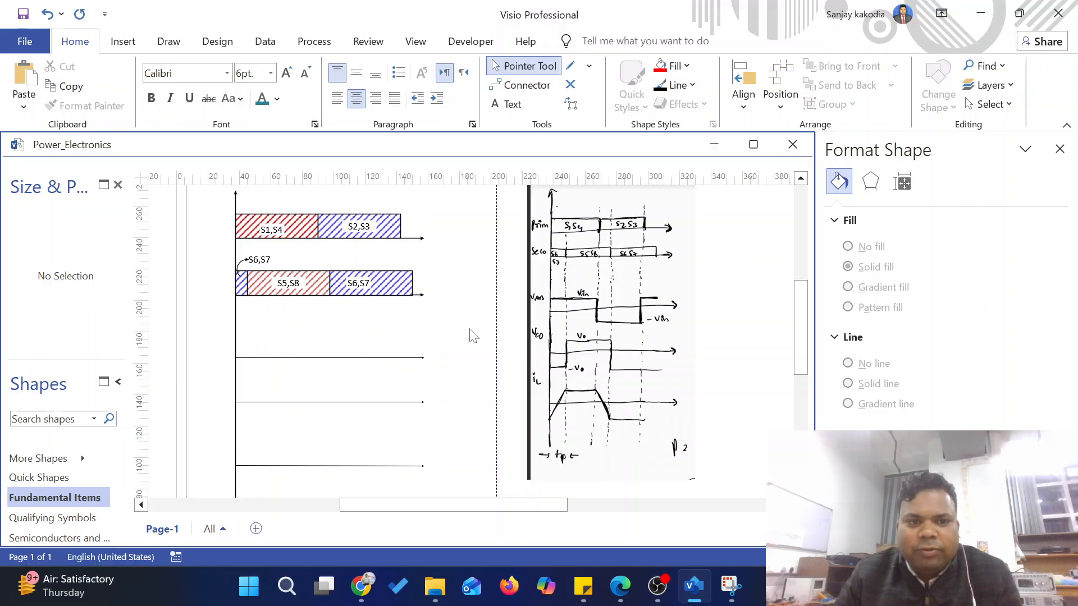
{"action": "left_click", "coordinate": [589, 65]}
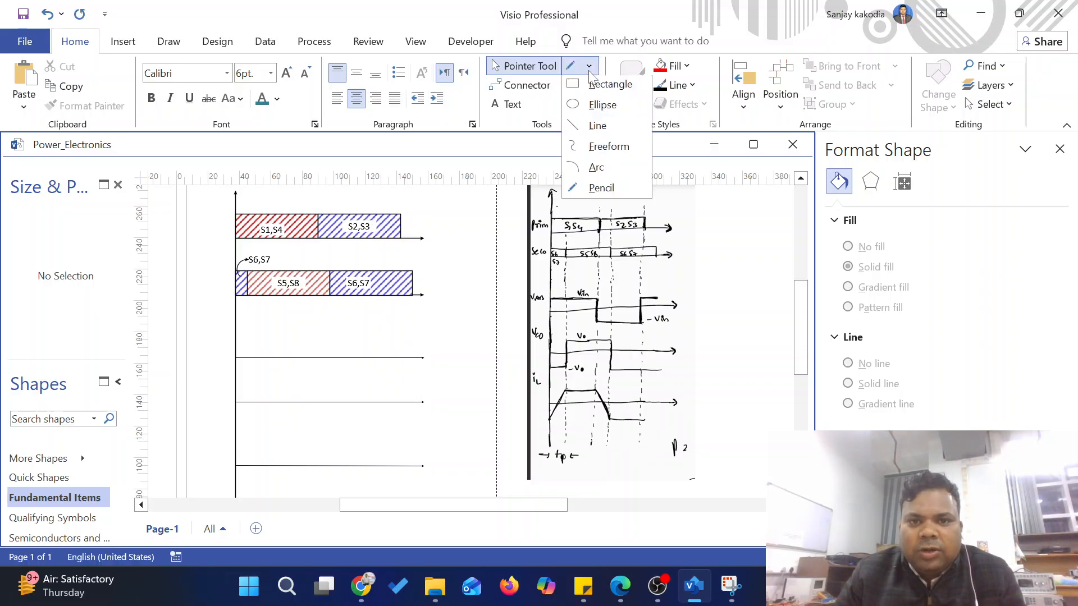
{"action": "left_click", "coordinate": [600, 128]}
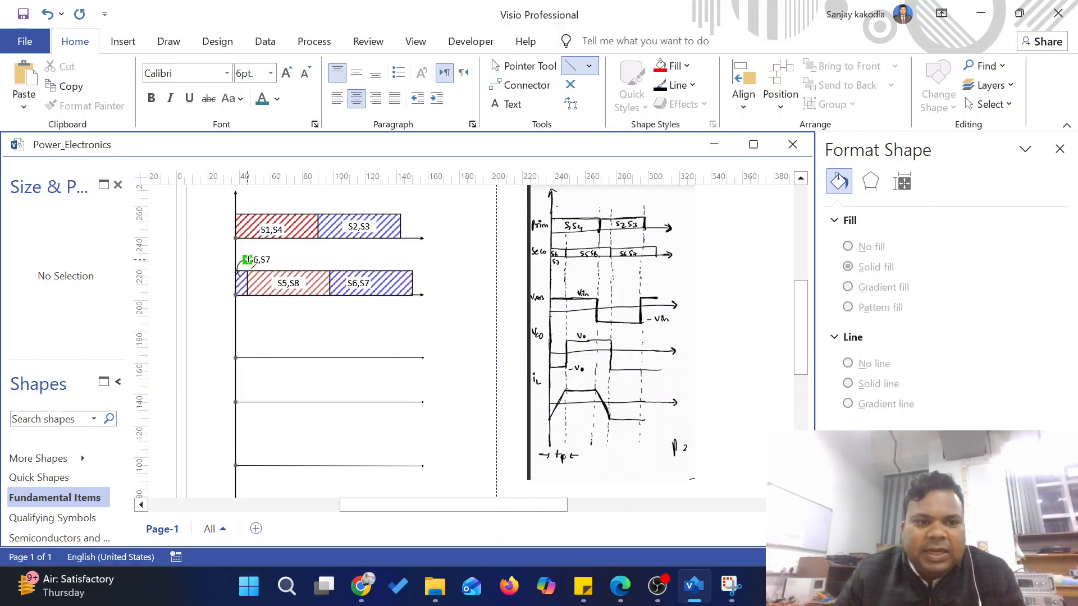
{"action": "scroll", "coordinate": [248, 259], "scroll_direction": "up", "scroll_amount": 2, "text": "ctrl"}
{"action": "mouse_move", "coordinate": [245, 291]}
{"action": "left_mouse_down"}
{"action": "mouse_move", "coordinate": [247, 348]}
{"action": "mouse_move", "coordinate": [247, 312]}
{"action": "mouse_move", "coordinate": [247, 324]}
{"action": "left_mouse_up"}
{"action": "scroll", "coordinate": [281, 301], "scroll_direction": "up", "scroll_amount": 5}
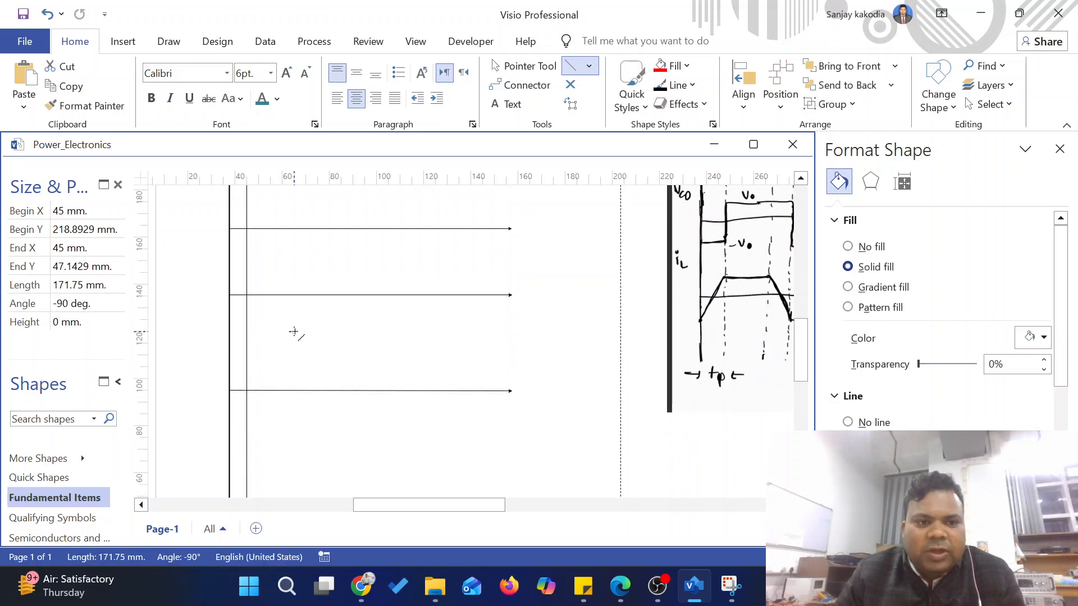
Step: Give the vertical line at X 45 mm dash type 02
{"action": "scroll", "coordinate": [1032, 421], "scroll_direction": "down", "scroll_amount": 3}
{"action": "left_click", "coordinate": [1033, 357]}
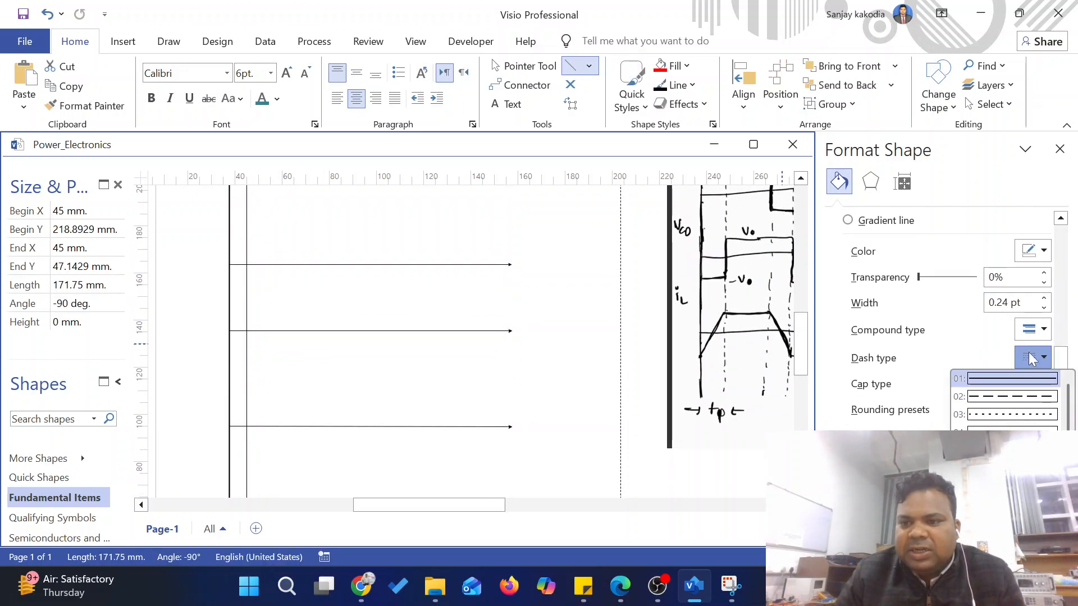
{"action": "left_click", "coordinate": [1005, 400]}
Step: Draw a vertical line about 192 mm down from the S1,S4 and S2,S3 boundary at X 90 mm, with dash type 02 and 1.5 pt width
{"action": "scroll", "coordinate": [285, 291], "scroll_direction": "up", "scroll_amount": 3}
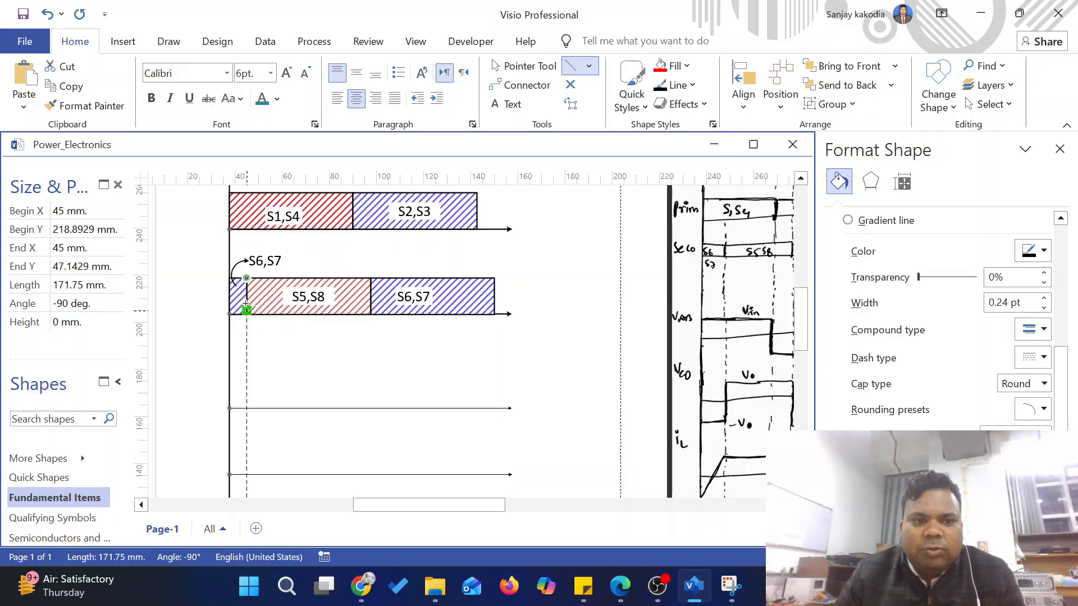
{"action": "scroll", "coordinate": [246, 304], "scroll_direction": "up", "scroll_amount": 3}
{"action": "scroll", "coordinate": [274, 326], "scroll_direction": "down", "scroll_amount": 2}
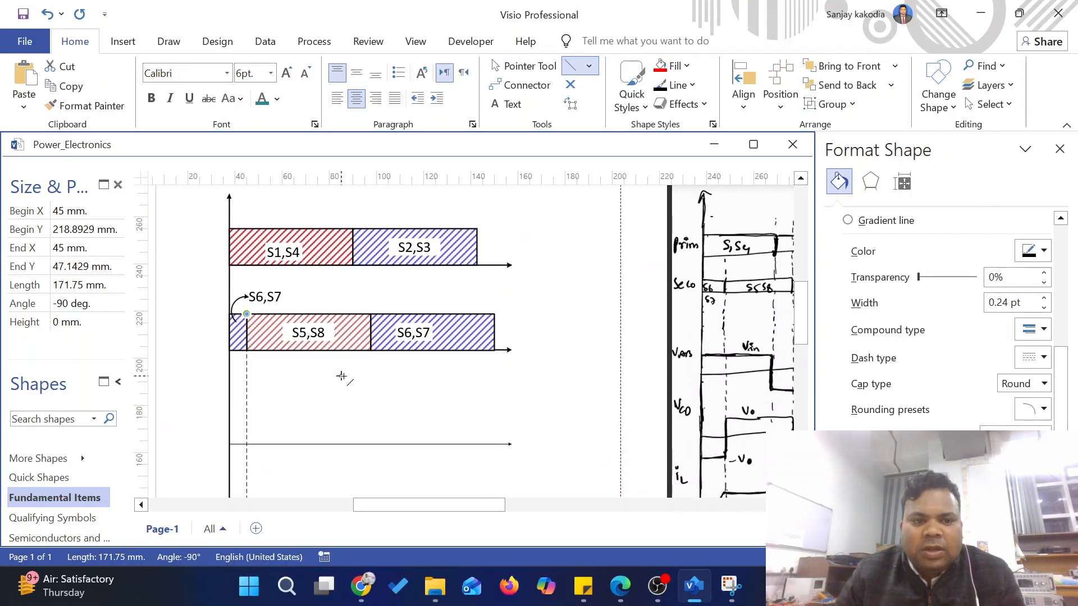
{"action": "left_click_drag", "start_coordinate": [352, 264], "coordinate": [352, 394]}
{"action": "scroll", "coordinate": [354, 366], "scroll_direction": "down", "scroll_amount": 9}
{"action": "left_click", "coordinate": [1033, 370]}
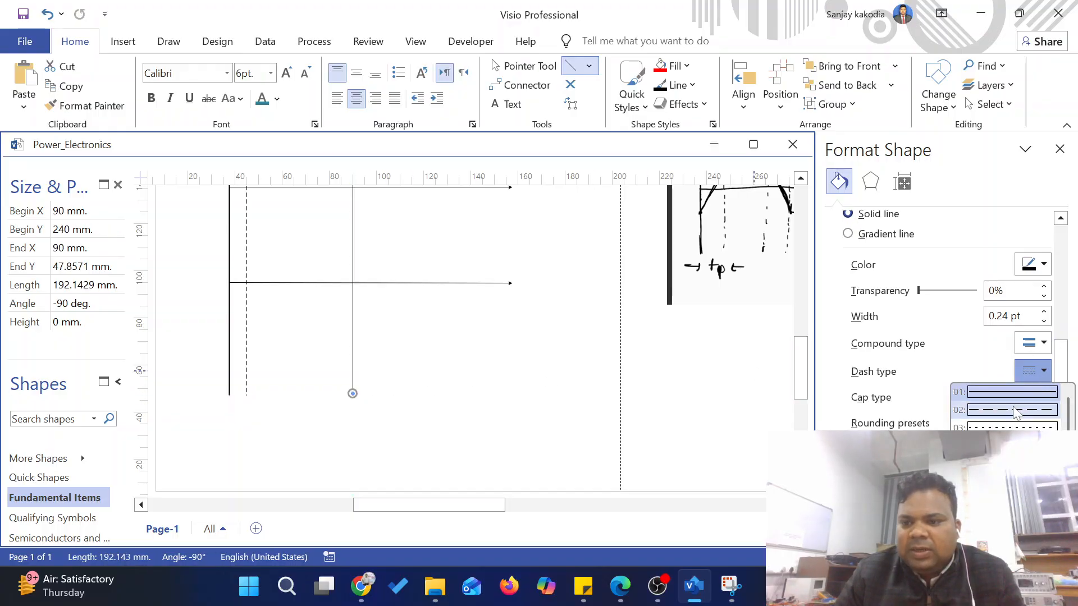
{"action": "left_click", "coordinate": [1005, 411]}
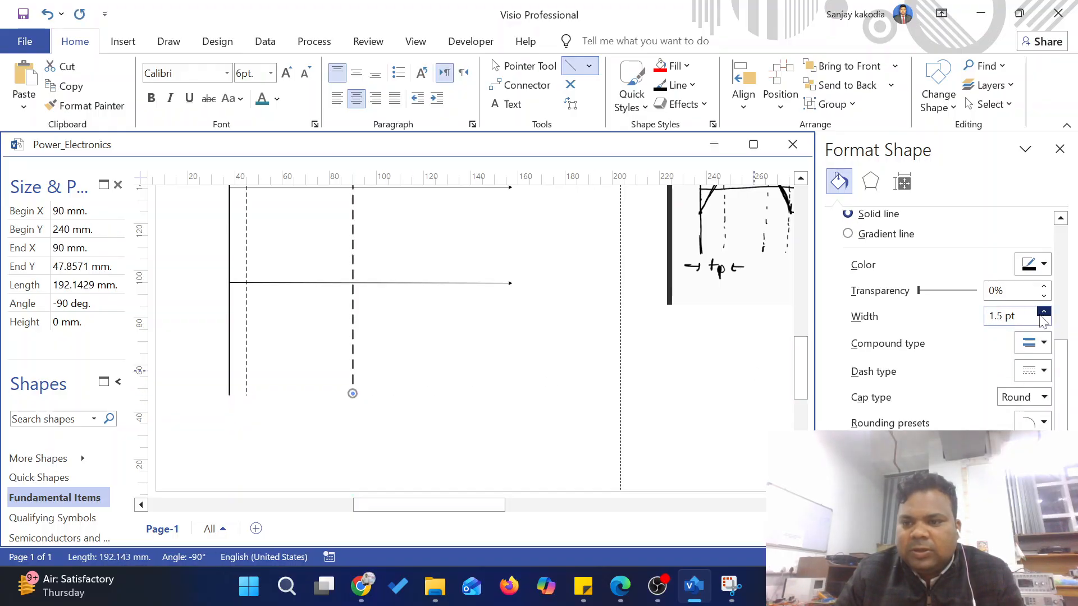
Step: Increase the line width of the dashed vertical line at X 45 mm to 1 pt
{"action": "left_click", "coordinate": [247, 317]}
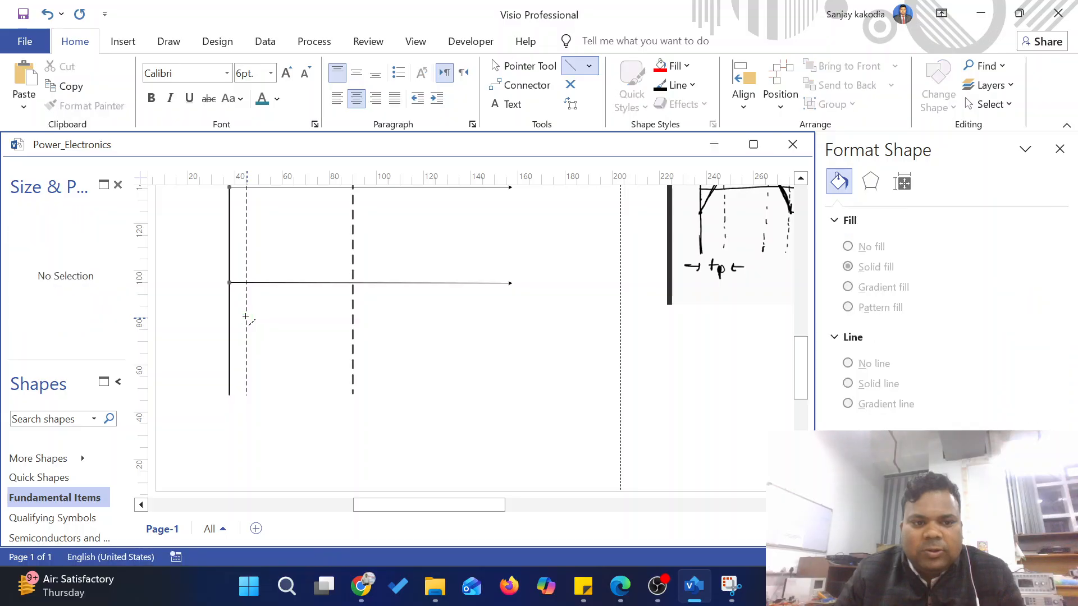
{"action": "scroll", "coordinate": [1011, 337], "scroll_direction": "down", "scroll_amount": 5}
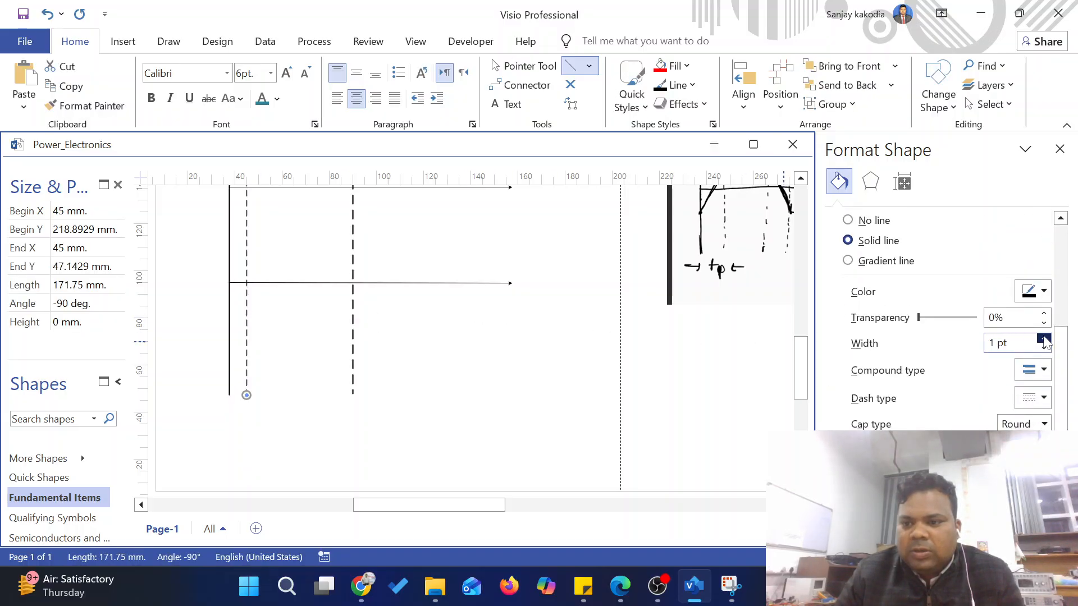
{"action": "left_click", "coordinate": [409, 358]}
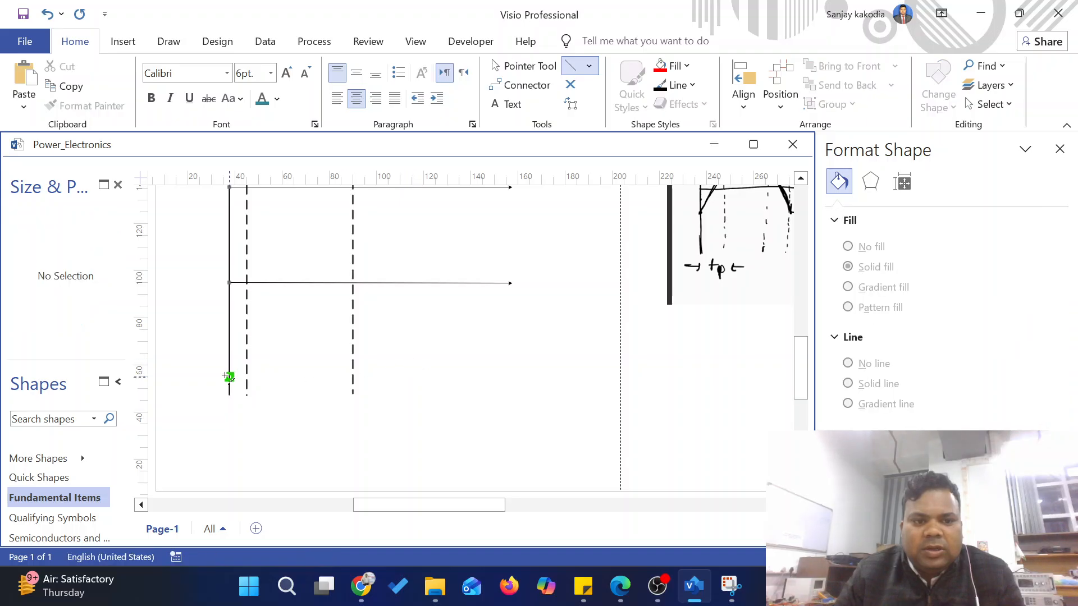
Step: Copy the dashed vertical line at X 90 mm and place the copy on the boundary between the S5,S8 and right-hand S6,S7 blocks
{"action": "scroll", "coordinate": [266, 382], "scroll_direction": "down", "scroll_amount": 2}
{"action": "scroll", "coordinate": [325, 377], "scroll_direction": "up", "scroll_amount": 2}
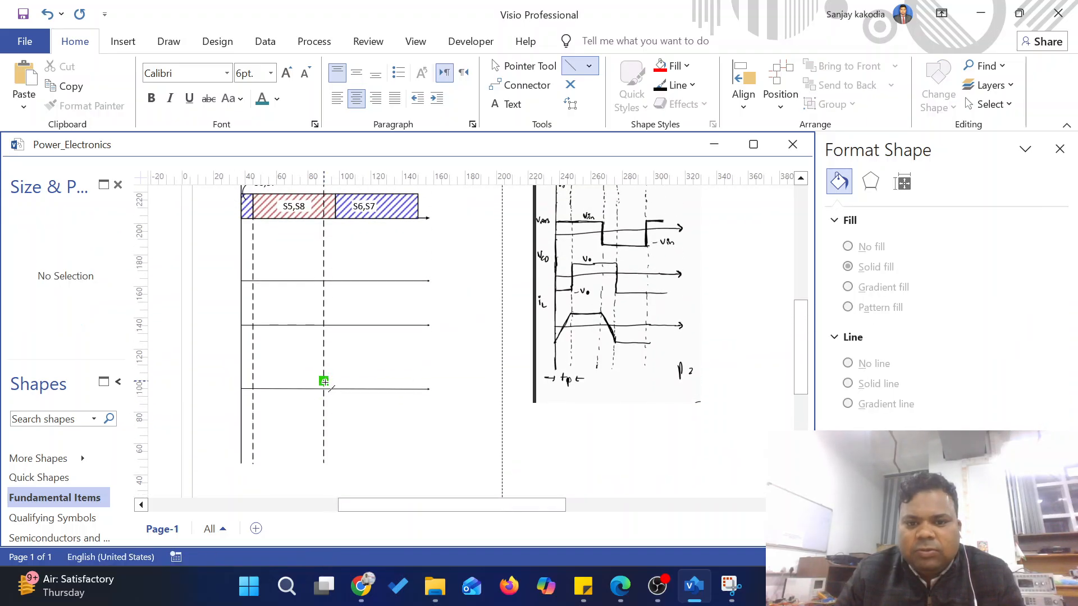
{"action": "scroll", "coordinate": [324, 382], "scroll_direction": "up", "scroll_amount": 3}
{"action": "scroll", "coordinate": [324, 382], "scroll_direction": "down", "scroll_amount": 1}
{"action": "left_click", "coordinate": [523, 66]}
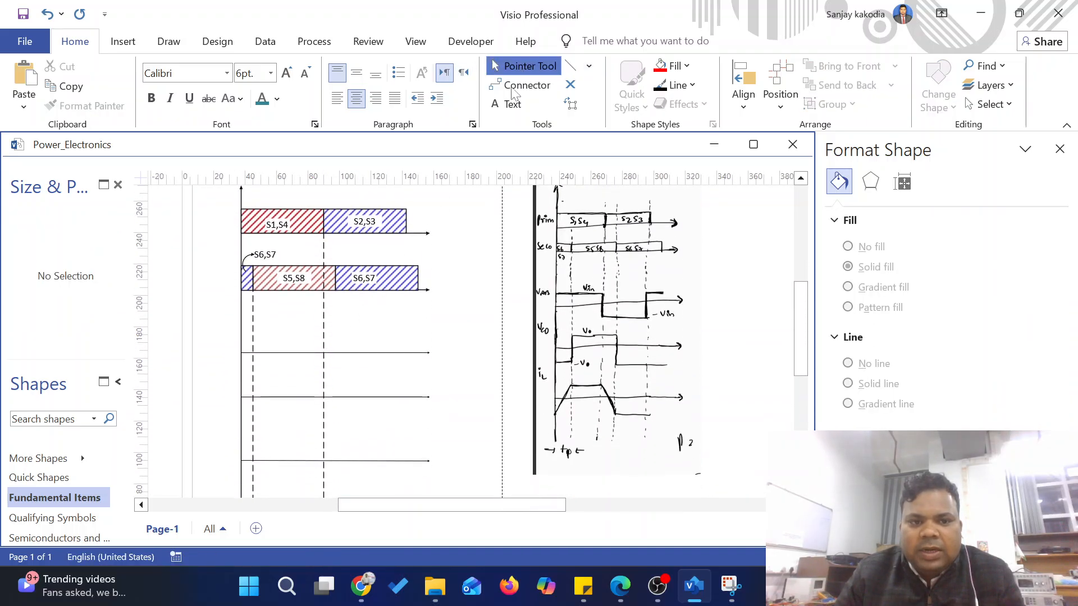
{"action": "scroll", "coordinate": [325, 276], "scroll_direction": "down", "scroll_amount": 2}
{"action": "left_click", "coordinate": [323, 258]}
{"action": "key", "text": "ctrl+c"}
{"action": "key", "text": "ctrl+v"}
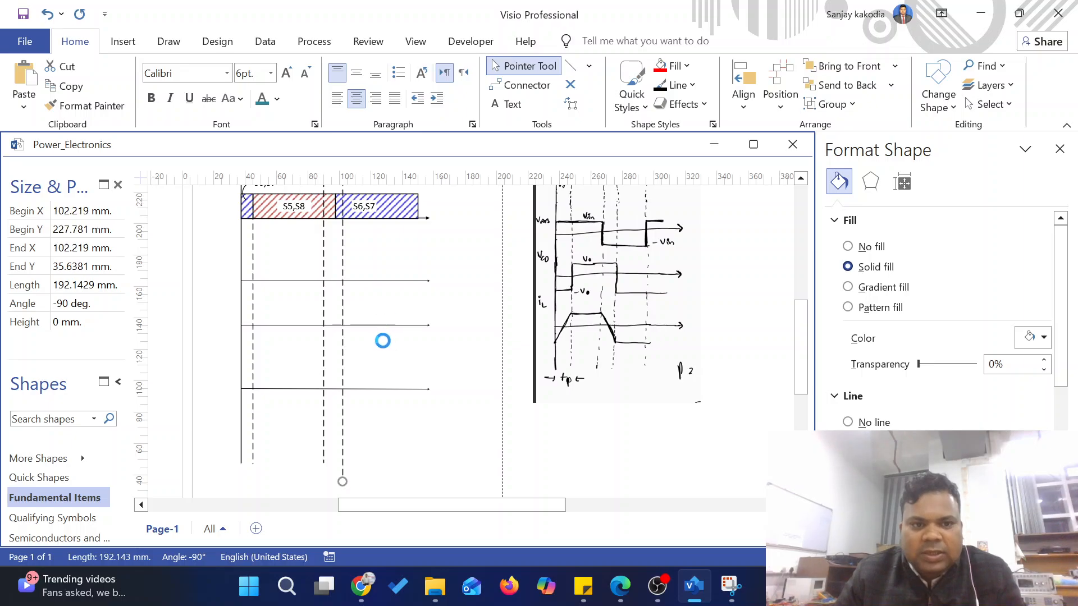
{"action": "left_click", "coordinate": [358, 296]}
{"action": "left_click", "coordinate": [338, 236]}
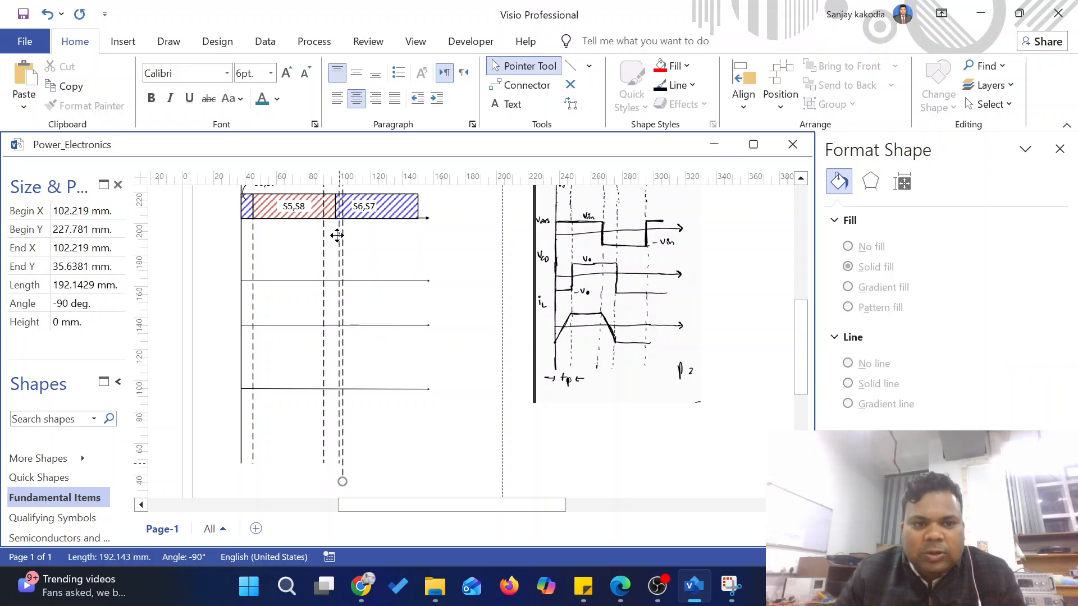
{"action": "left_click", "coordinate": [325, 354]}
{"action": "scroll", "coordinate": [369, 413], "scroll_direction": "down", "scroll_amount": 2}
{"action": "scroll", "coordinate": [389, 313], "scroll_direction": "up", "scroll_amount": 4}
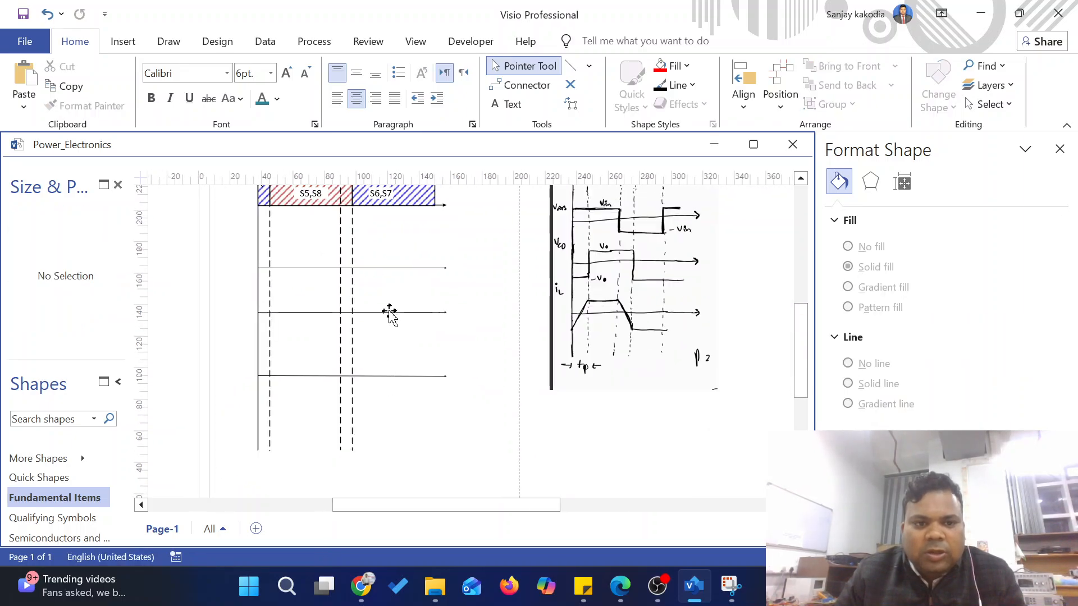
Step: Paste another copy of the dashed line and place it at X 142.5 mm, on the right edge of the S2,S3 block
{"action": "scroll", "coordinate": [384, 313], "scroll_direction": "down", "scroll_amount": 3}
{"action": "scroll", "coordinate": [385, 337], "scroll_direction": "up", "scroll_amount": 3}
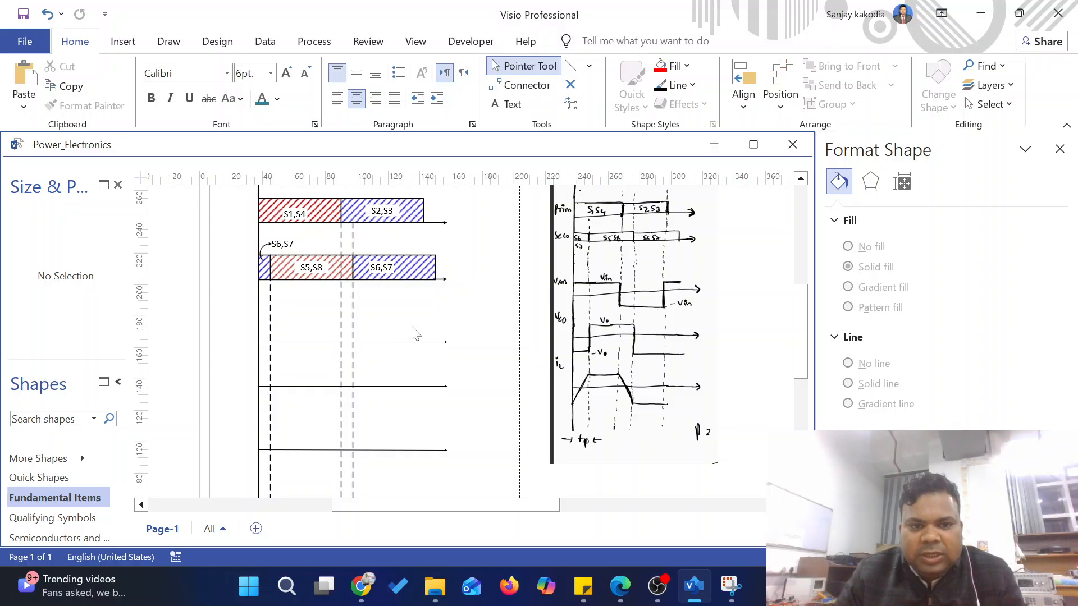
{"action": "key", "text": "ctrl+v"}
{"action": "left_click_drag", "start_coordinate": [423, 363], "coordinate": [433, 356]}
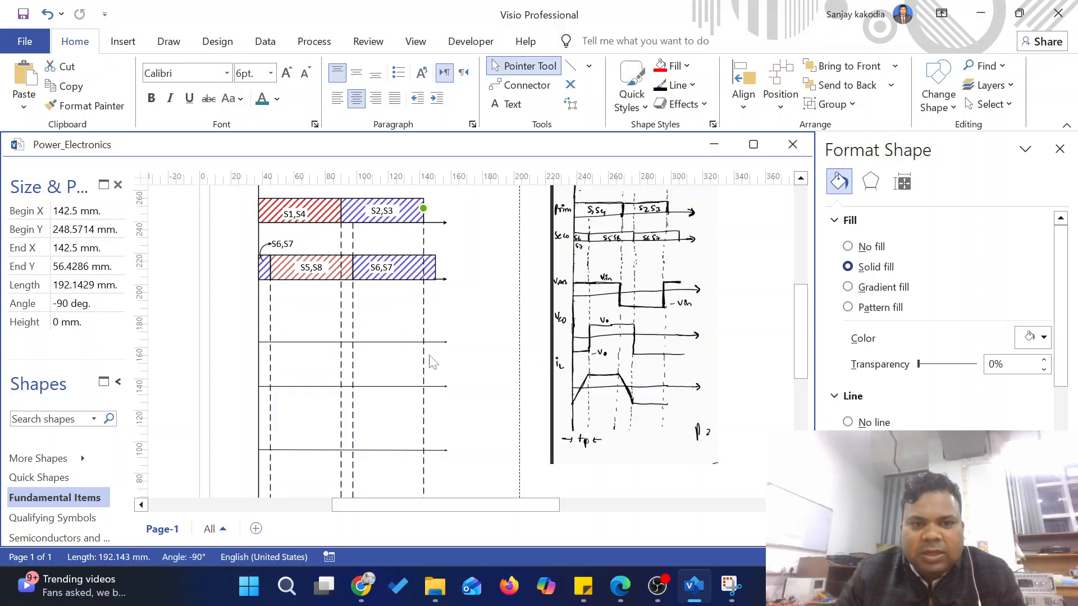
{"action": "left_click", "coordinate": [464, 317]}
{"action": "scroll", "coordinate": [452, 354], "scroll_direction": "down", "scroll_amount": 2}
{"action": "scroll", "coordinate": [452, 358], "scroll_direction": "up", "scroll_amount": 1}
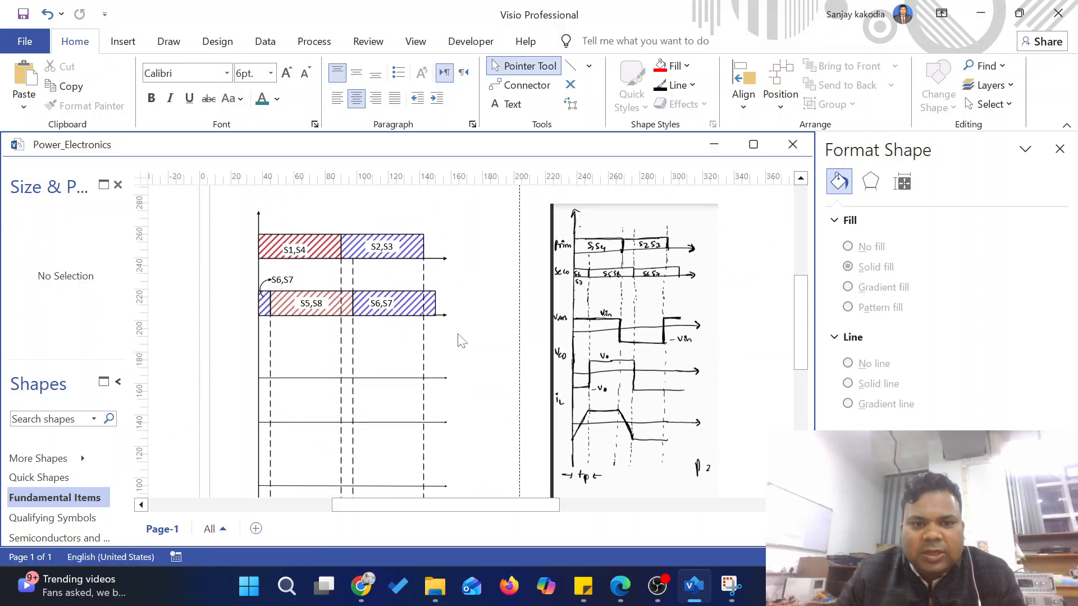
Step: Try to align the bottom ends of the four dashed guide lines with Align Bottom
{"action": "scroll", "coordinate": [455, 345], "scroll_direction": "down", "scroll_amount": 3}
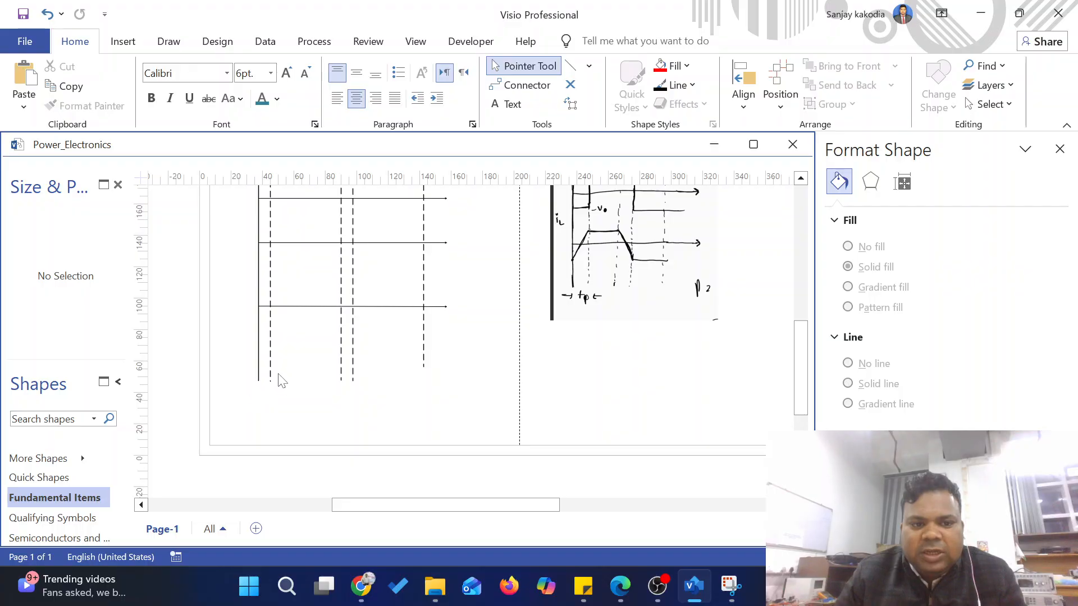
{"action": "left_click", "coordinate": [424, 368]}
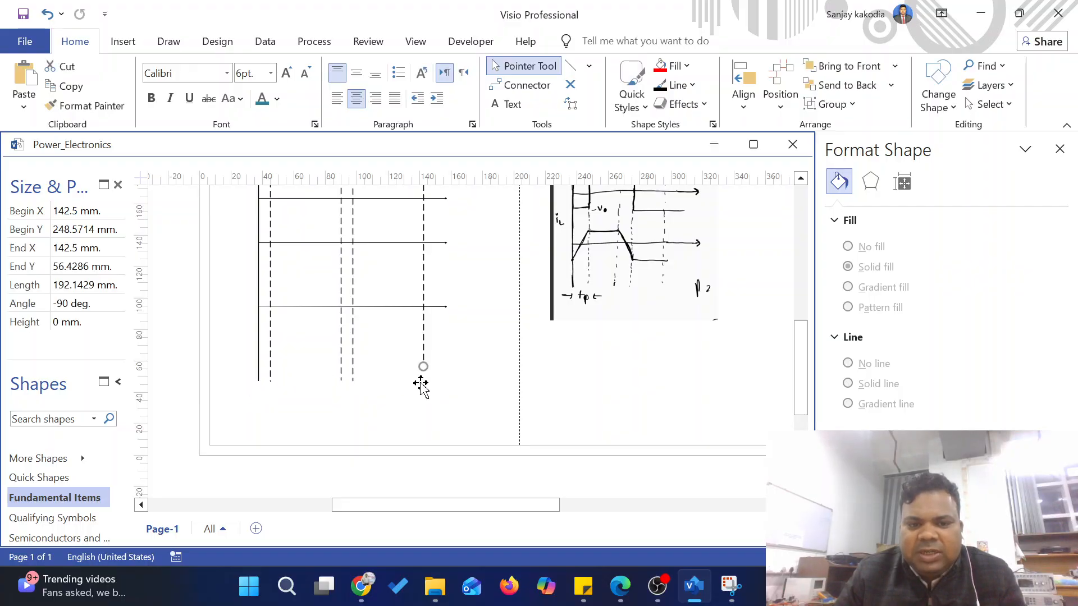
{"action": "left_click", "coordinate": [288, 378]}
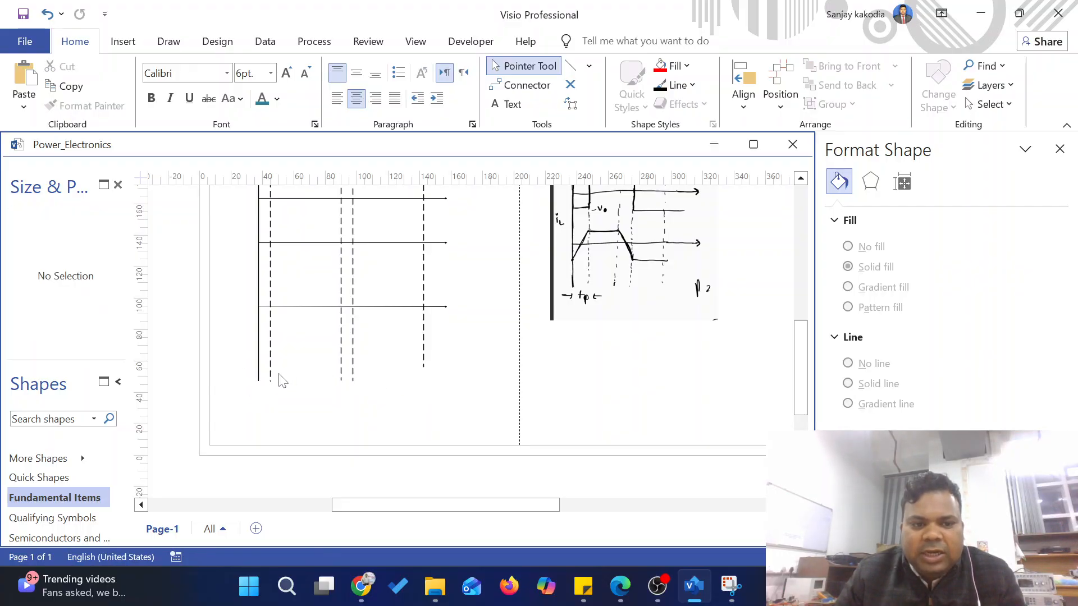
{"action": "left_click", "coordinate": [270, 368]}
{"action": "left_click", "coordinate": [341, 364], "text": "shift"}
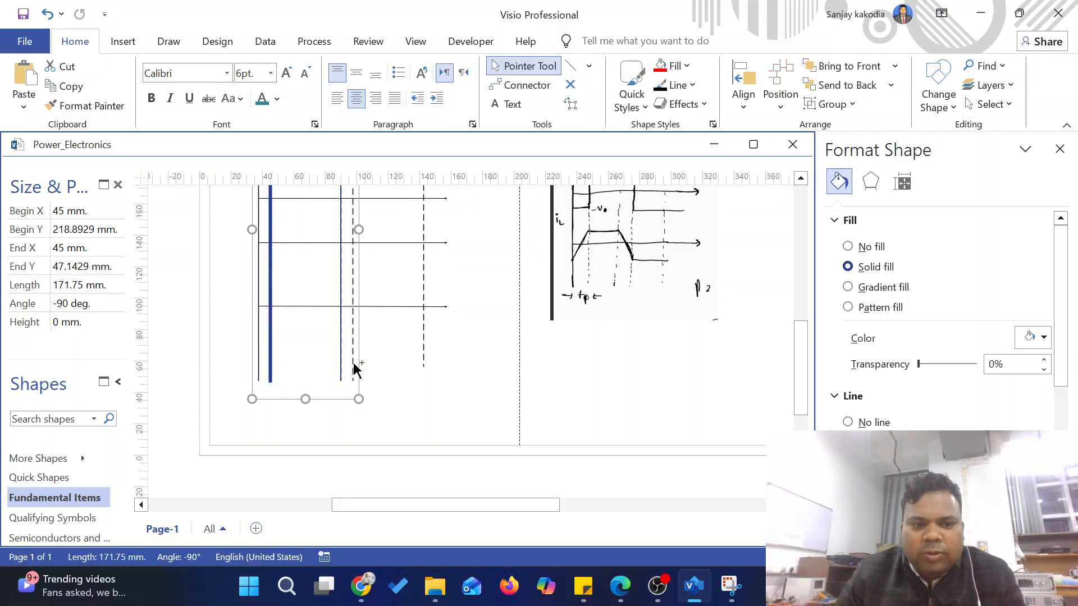
{"action": "left_click", "coordinate": [353, 365], "text": "shift"}
{"action": "left_click", "coordinate": [424, 362], "text": "shift"}
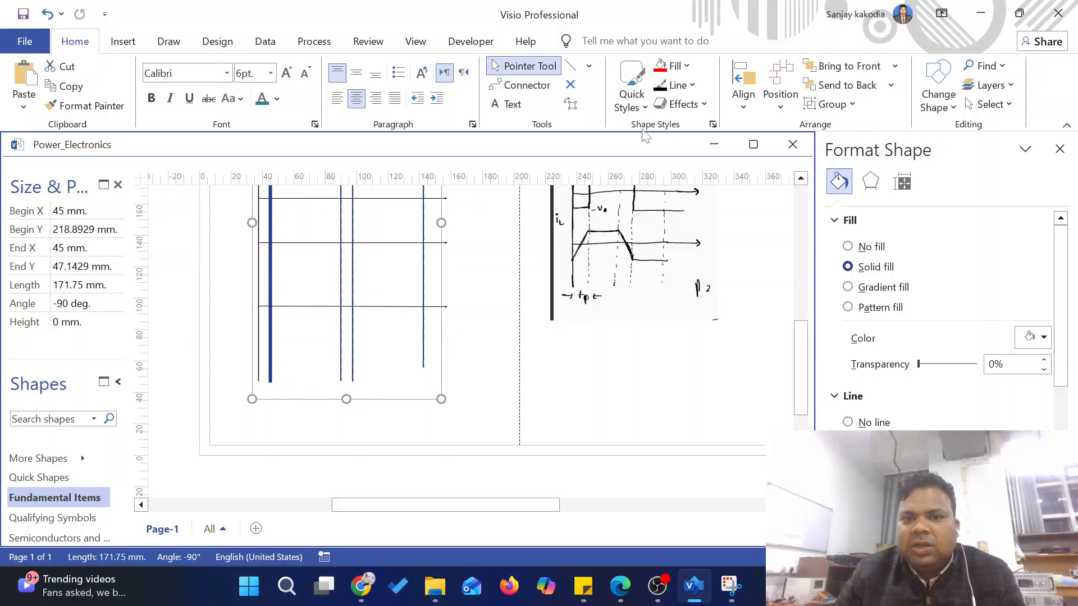
{"action": "left_click", "coordinate": [744, 106]}
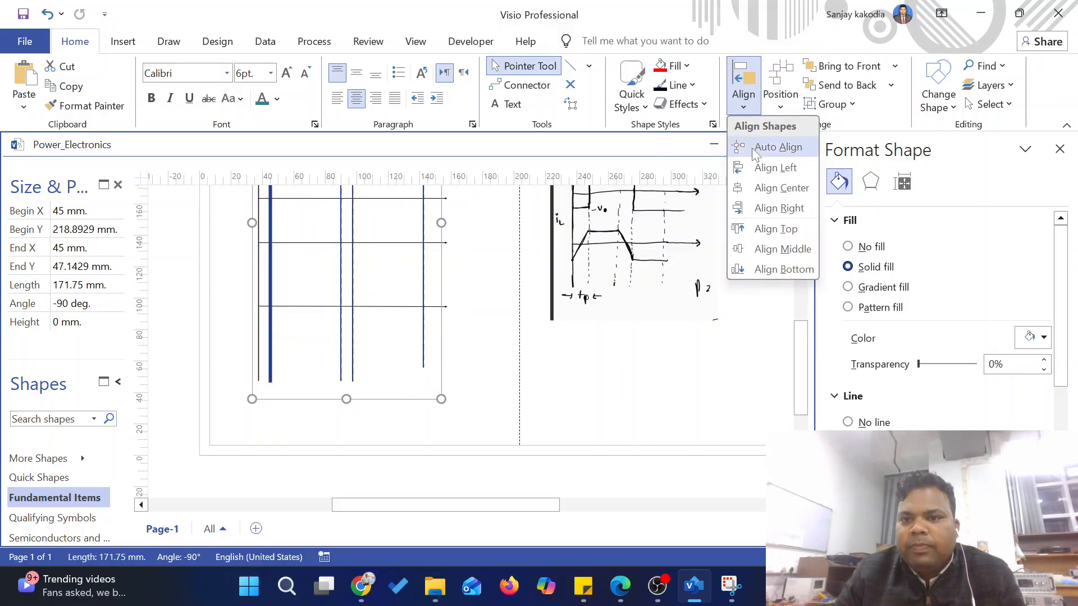
{"action": "left_click", "coordinate": [773, 265]}
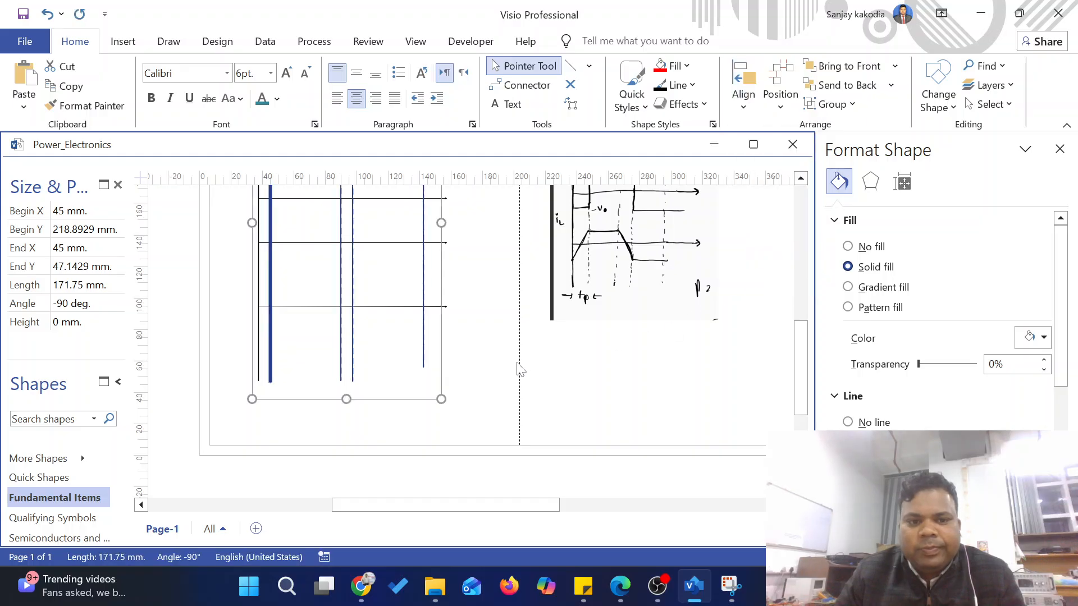
{"action": "left_click", "coordinate": [494, 373]}
Step: Extend the lower end of the dashed line at X 142.5 mm down to the level of the other guide lines
{"action": "left_click", "coordinate": [423, 366]}
{"action": "scroll", "coordinate": [423, 386], "scroll_direction": "up", "scroll_amount": 2}
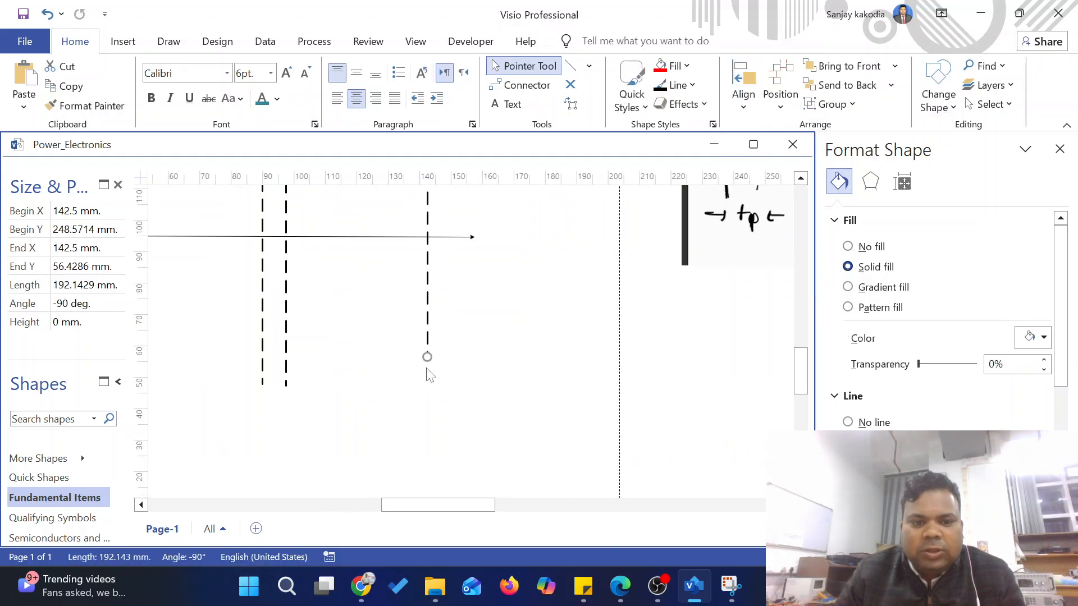
{"action": "left_click", "coordinate": [477, 359]}
{"action": "scroll", "coordinate": [478, 351], "scroll_direction": "down", "scroll_amount": 2}
{"action": "scroll", "coordinate": [482, 342], "scroll_direction": "up", "scroll_amount": 3}
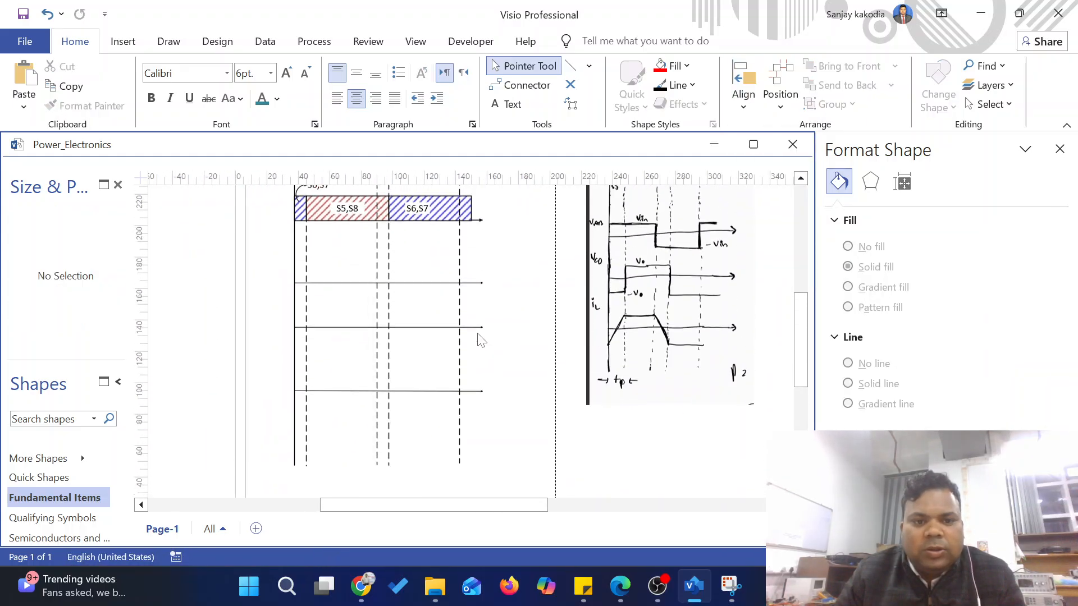
Step: Add a bold 14 pt text label "Prim" to the left of the S1,S4 block
{"action": "scroll", "coordinate": [489, 337], "scroll_direction": "up", "scroll_amount": 2}
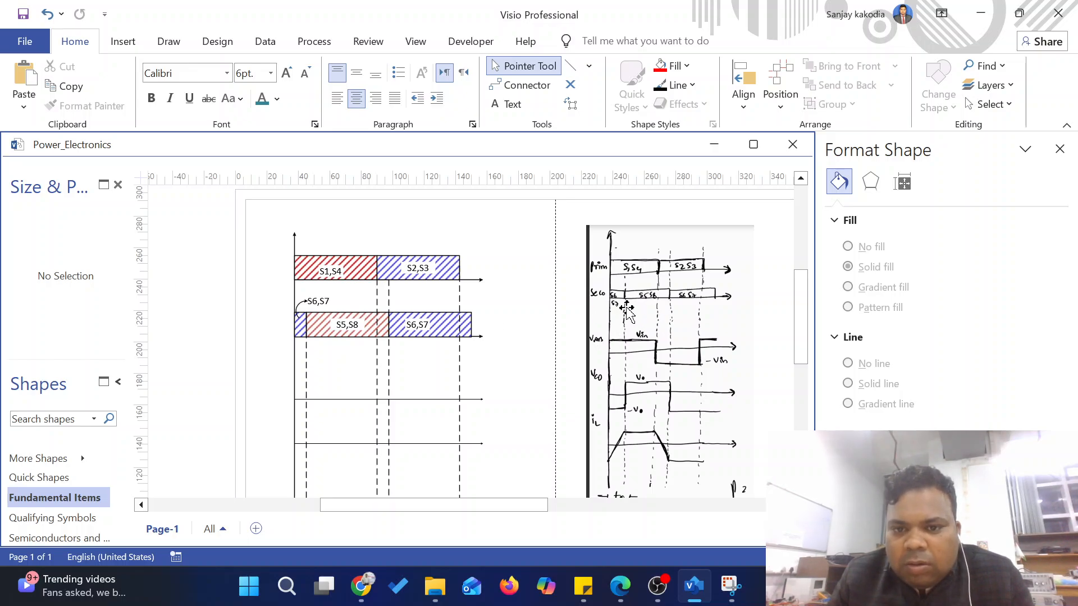
{"action": "scroll", "coordinate": [588, 292], "scroll_direction": "down", "scroll_amount": 1}
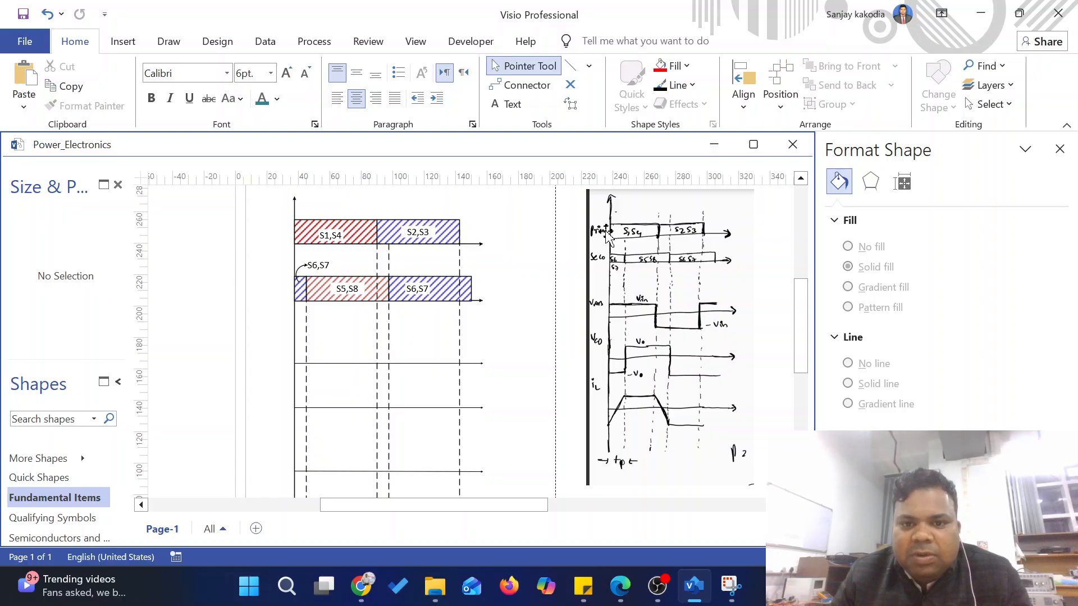
{"action": "key", "text": "ctrl+2"}
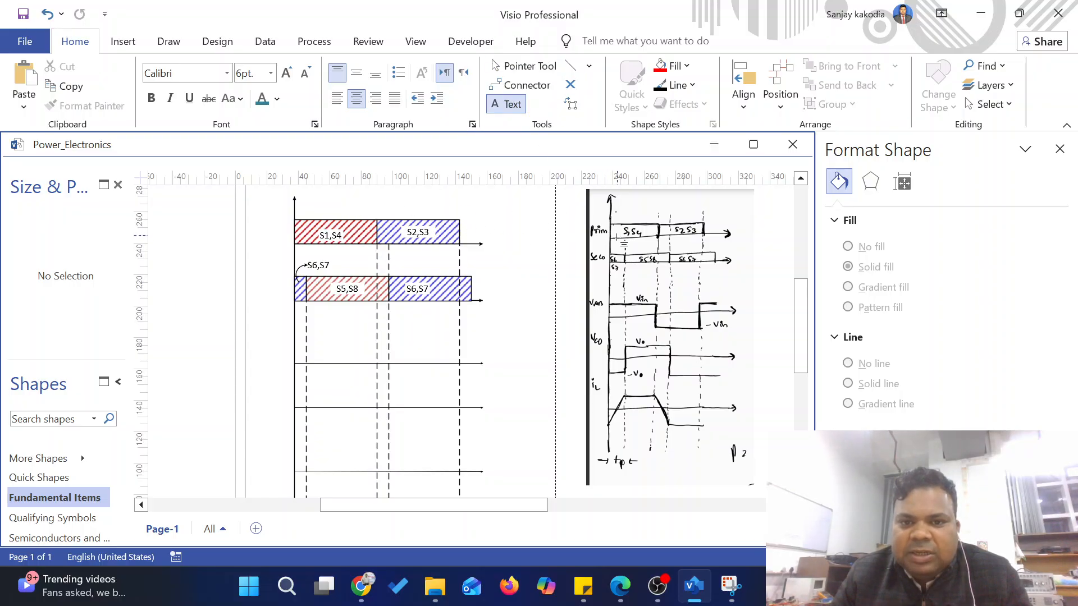
{"action": "left_click", "coordinate": [275, 228]}
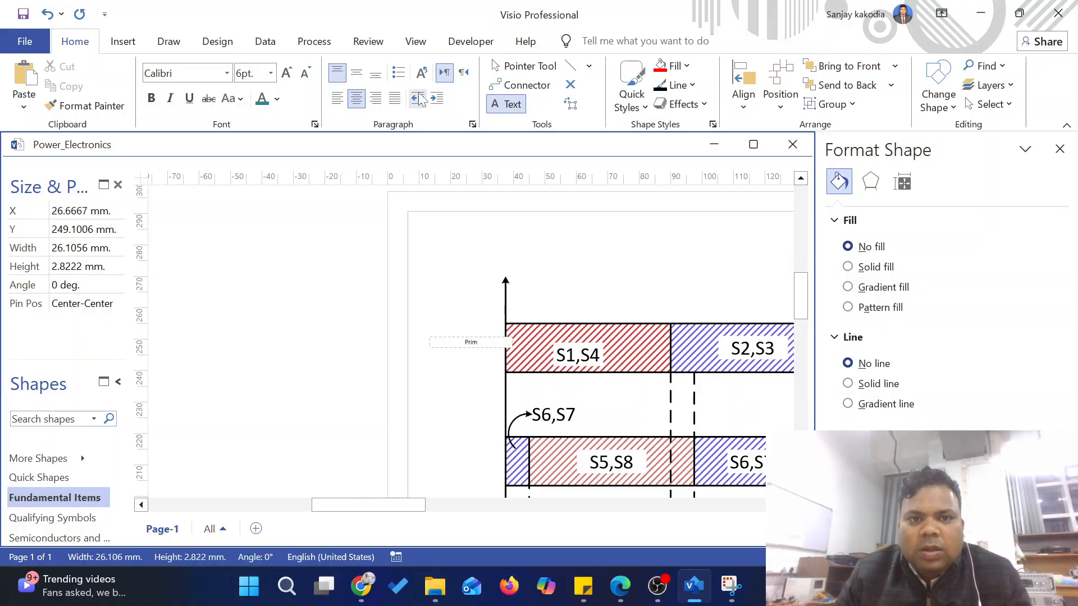
{"action": "left_click", "coordinate": [295, 81]}
{"action": "left_click", "coordinate": [294, 81]}
{"action": "left_click", "coordinate": [295, 80]}
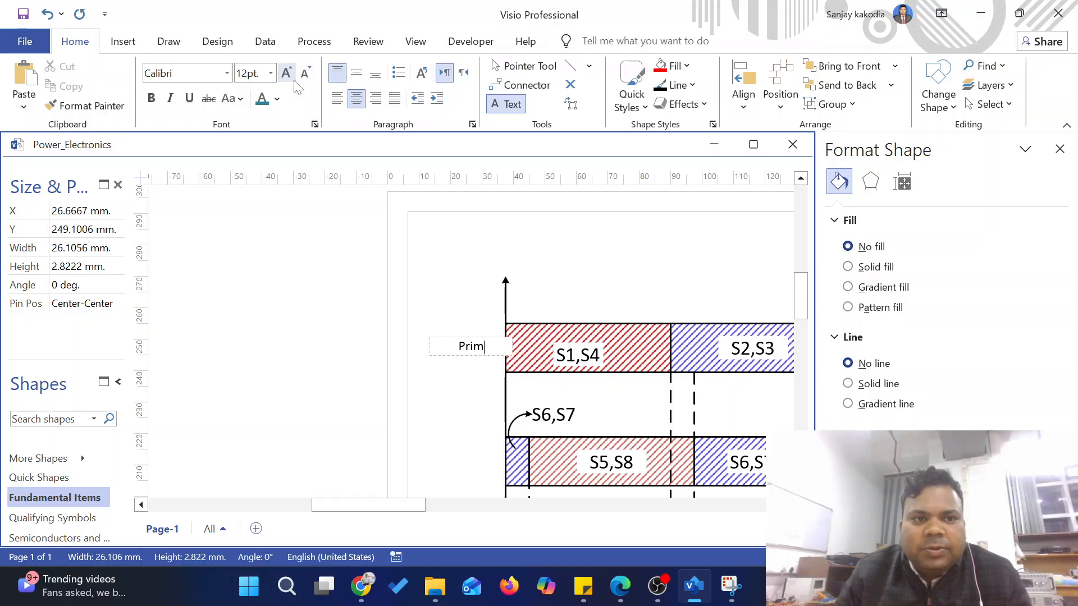
{"action": "key", "text": "ctrl+a"}
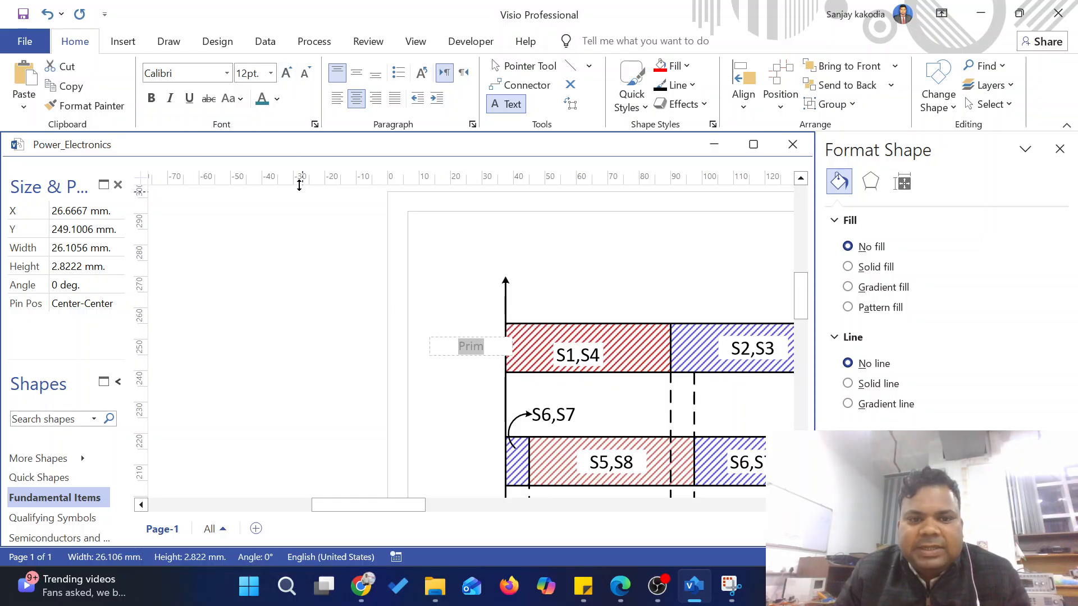
{"action": "left_click", "coordinate": [287, 73]}
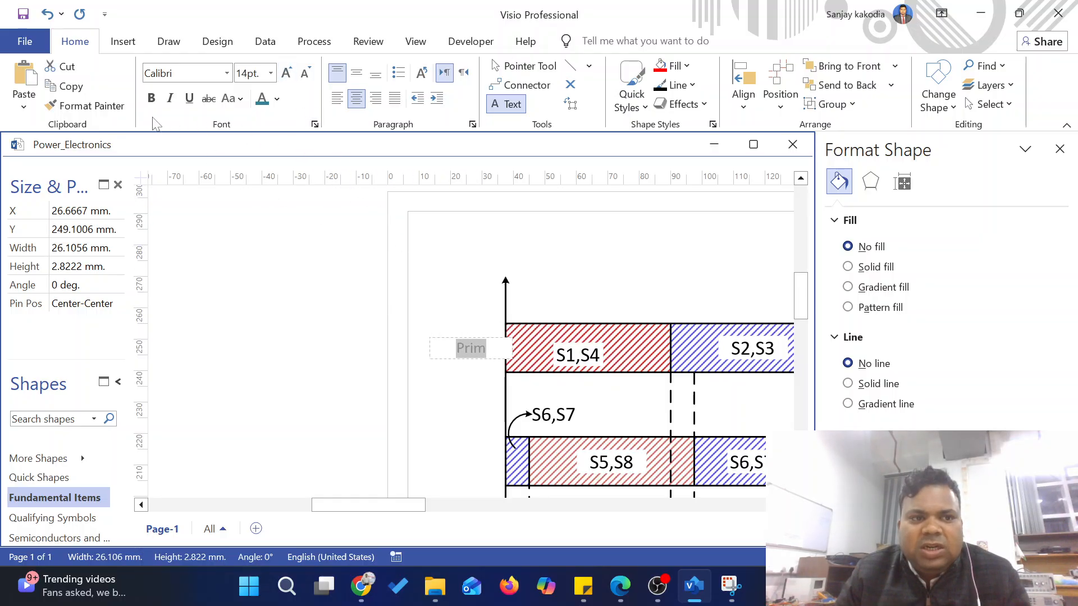
{"action": "left_click", "coordinate": [537, 246]}
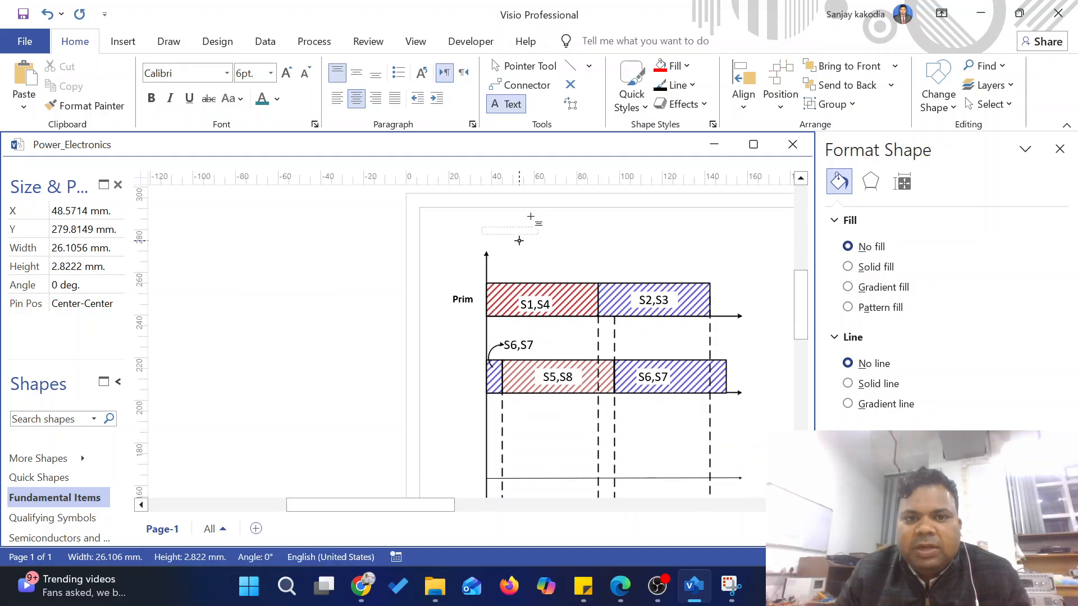
Step: Move the Prim label closer to the vertical axis, centred at about X 30.55 mm, Y 250 mm
{"action": "left_click", "coordinate": [536, 64]}
{"action": "scroll", "coordinate": [488, 277], "scroll_direction": "up", "scroll_amount": 4}
{"action": "left_click_drag", "start_coordinate": [425, 336], "coordinate": [446, 331]}
{"action": "left_click", "coordinate": [451, 358]}
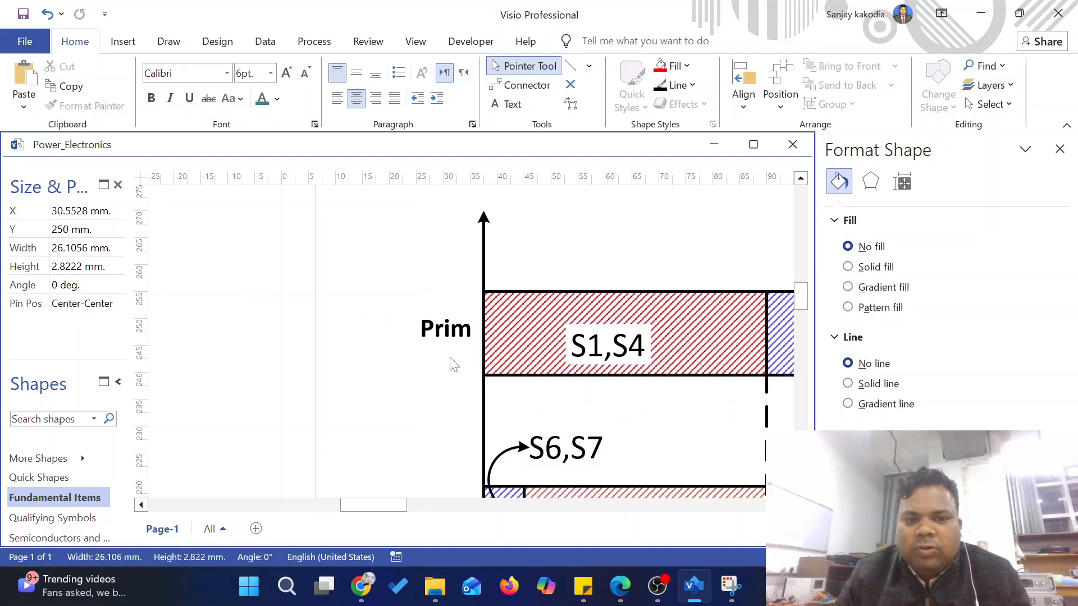
{"action": "scroll", "coordinate": [506, 274], "scroll_direction": "down", "scroll_amount": 4}
{"action": "scroll", "coordinate": [550, 296], "scroll_direction": "up", "scroll_amount": 4}
Step: Draw a 6.5 mm line on the vertical axis beside the Prim label, add arrowhead 05 and rotate it to point upward
{"action": "left_click", "coordinate": [571, 66]}
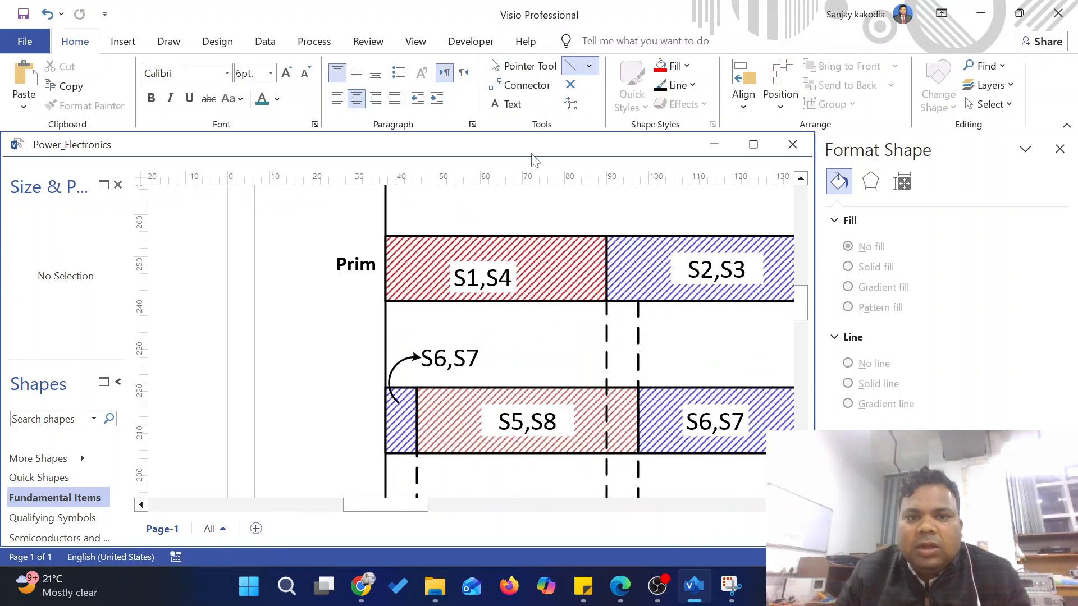
{"action": "scroll", "coordinate": [352, 275], "scroll_direction": "up", "scroll_amount": 4}
{"action": "left_click_drag", "start_coordinate": [337, 215], "coordinate": [336, 300]}
{"action": "left_click", "coordinate": [1033, 492]}
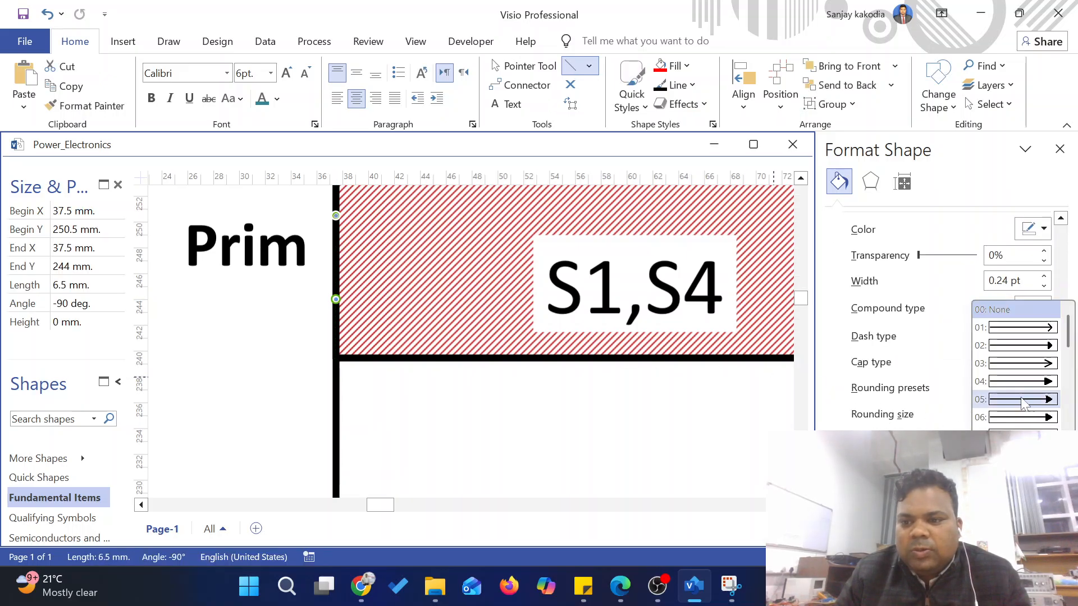
{"action": "left_click", "coordinate": [1019, 402]}
{"action": "key", "text": "ctrl+r"}
{"action": "key", "text": "ctrl+r"}
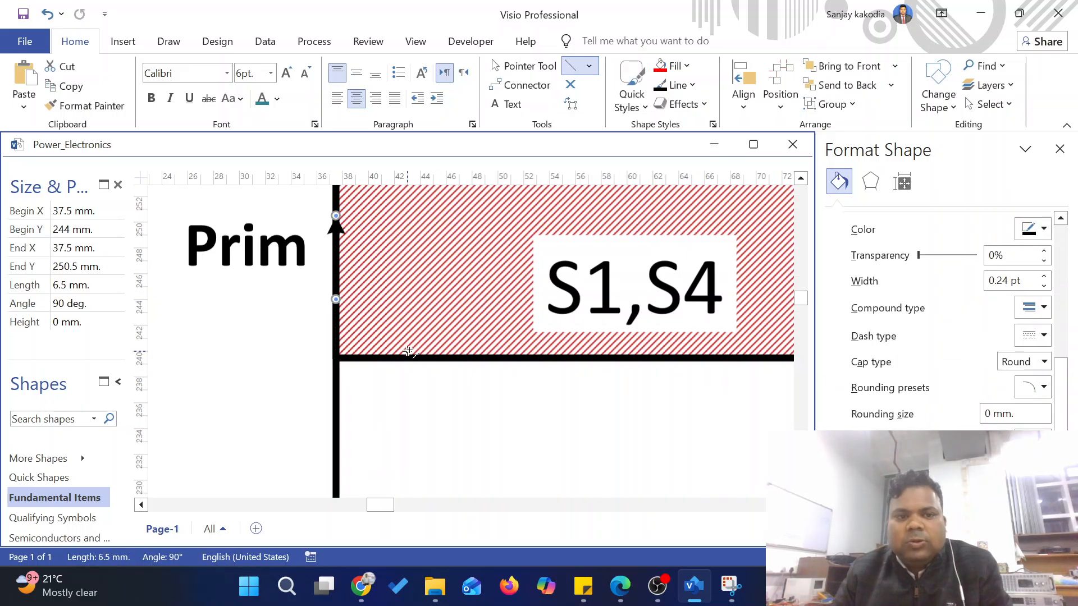
Step: Choose an arrowhead option for the 6.5 mm arrow on the axis beside the Prim label
{"action": "left_click", "coordinate": [517, 67]}
{"action": "scroll", "coordinate": [324, 270], "scroll_direction": "down", "scroll_amount": 2}
{"action": "scroll", "coordinate": [324, 275], "scroll_direction": "down", "scroll_amount": 2}
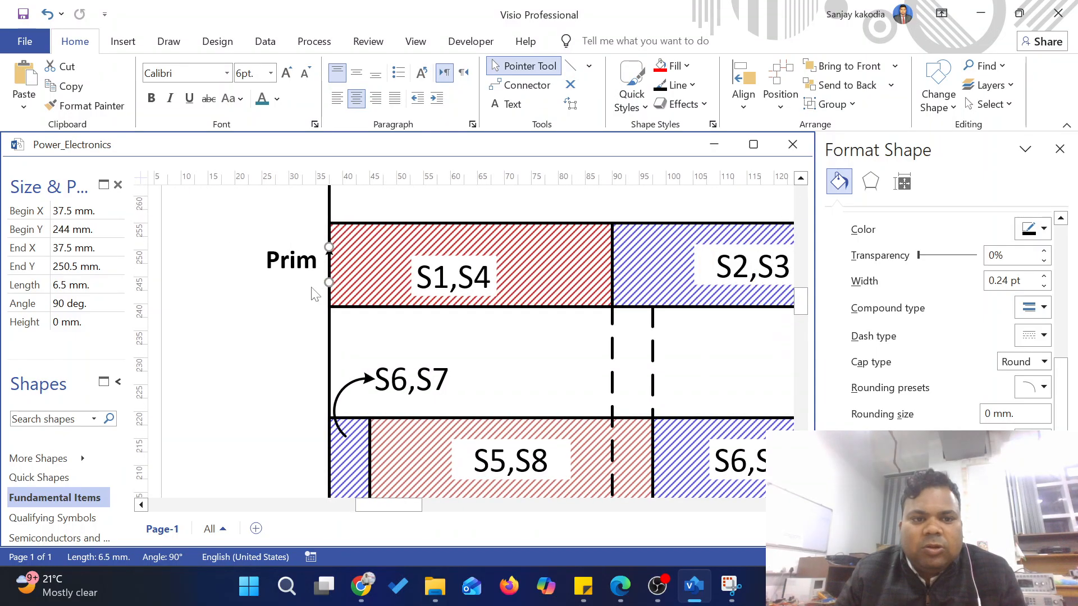
{"action": "left_click", "coordinate": [313, 285]}
{"action": "scroll", "coordinate": [330, 247], "scroll_direction": "up", "scroll_amount": 2}
{"action": "left_click", "coordinate": [332, 247]}
{"action": "scroll", "coordinate": [944, 359], "scroll_direction": "down", "scroll_amount": 5}
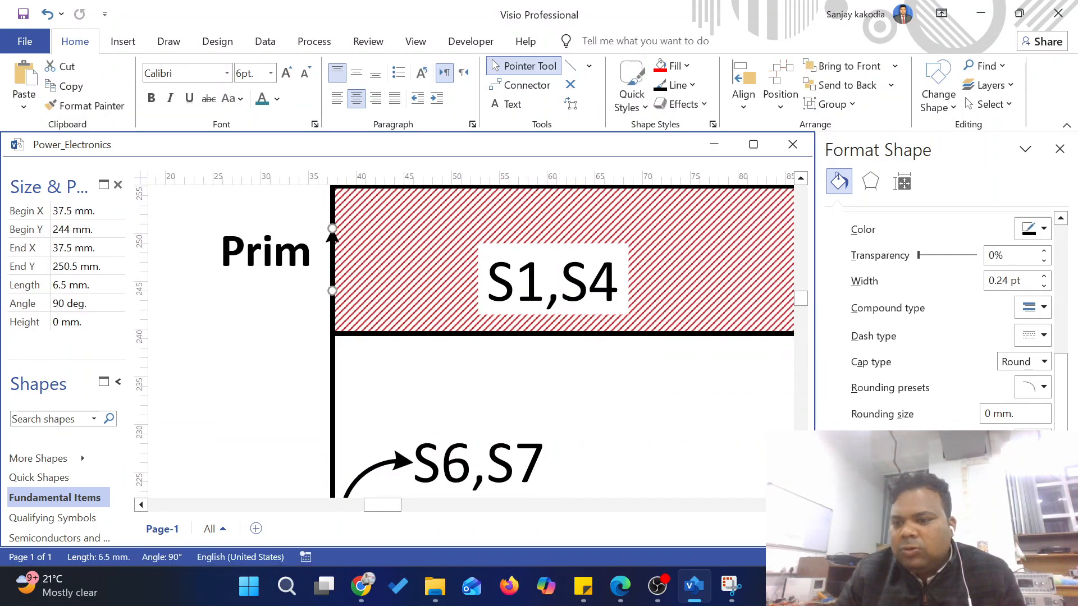
{"action": "left_click", "coordinate": [1033, 492]}
{"action": "left_click", "coordinate": [1033, 470]}
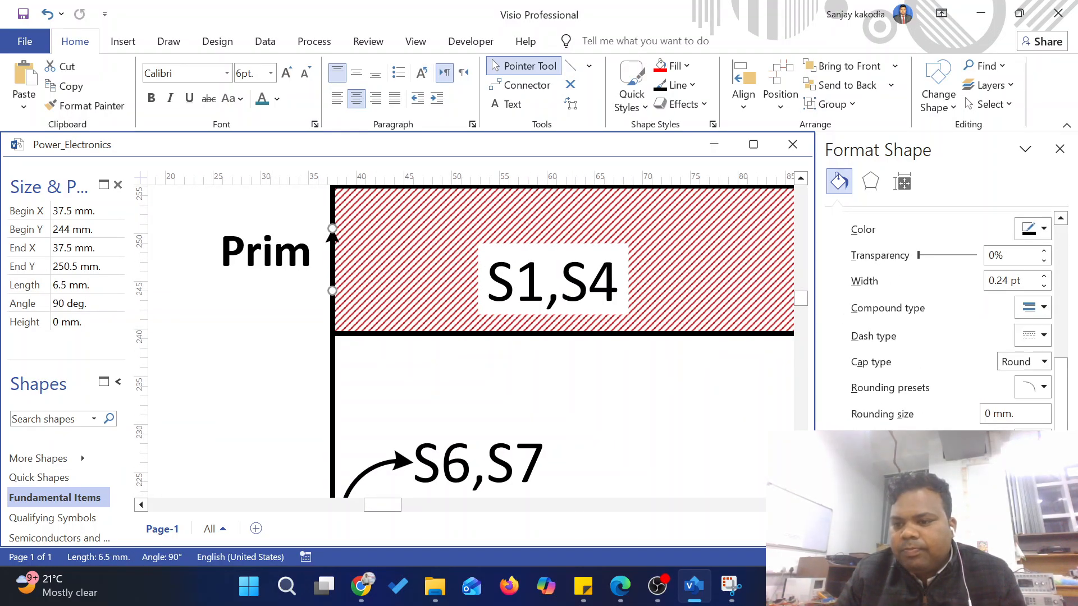
{"action": "left_click", "coordinate": [1033, 470]}
{"action": "left_click", "coordinate": [1013, 398]}
{"action": "left_click", "coordinate": [318, 279]}
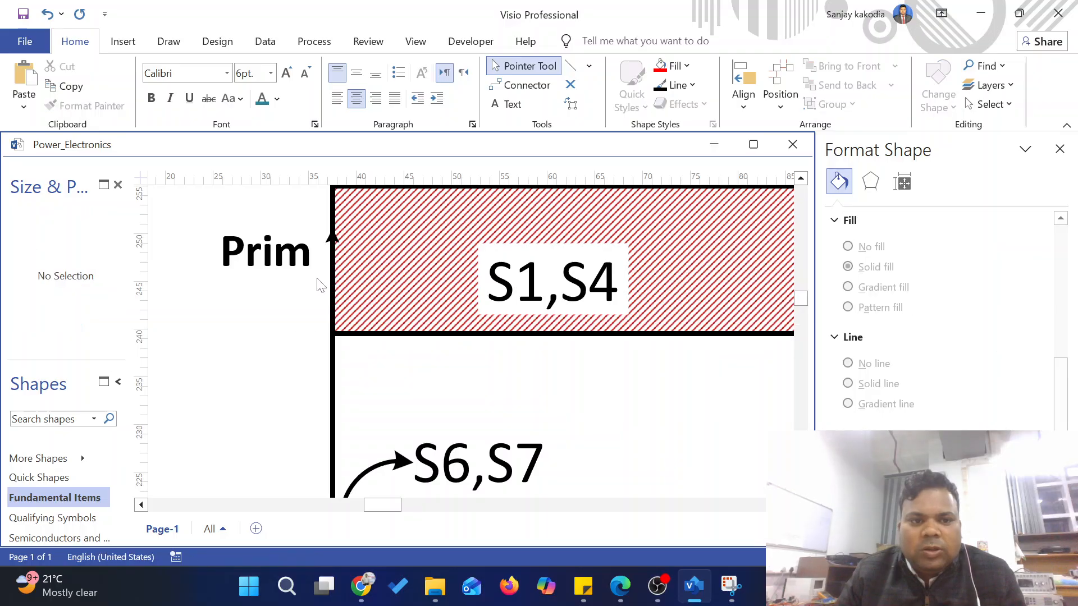
Step: Duplicate the 6.5 mm arrow and place the copy on the vertical axis beside the narrow S6,S7 block
{"action": "key", "text": "ctrl+d"}
{"action": "scroll", "coordinate": [348, 402], "scroll_direction": "down", "scroll_amount": 3}
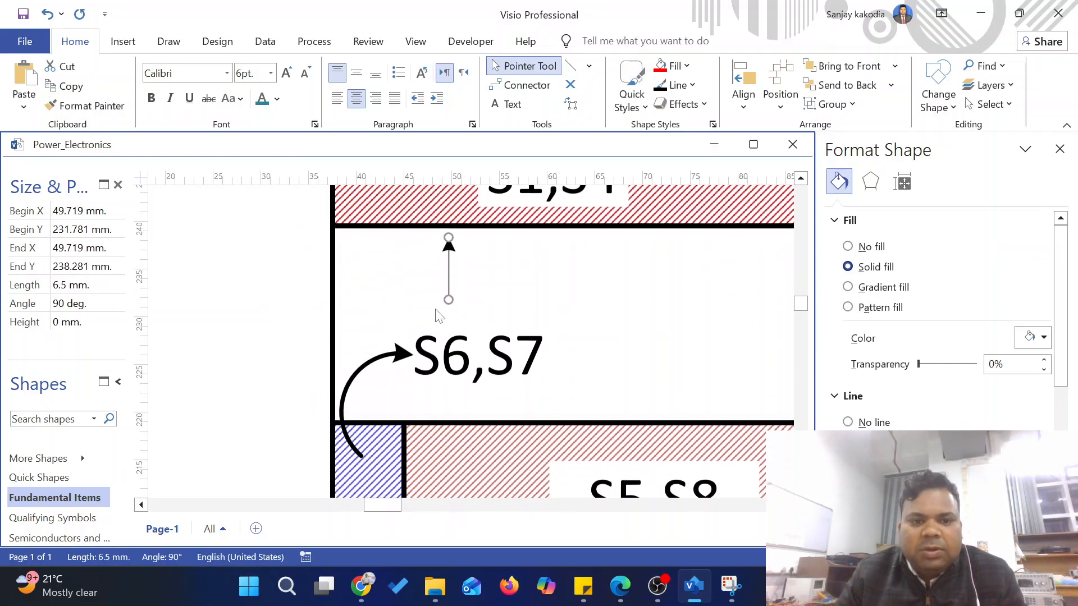
{"action": "left_click_drag", "start_coordinate": [440, 303], "coordinate": [333, 354]}
{"action": "left_click", "coordinate": [295, 359]}
{"action": "scroll", "coordinate": [303, 348], "scroll_direction": "down", "scroll_amount": 1}
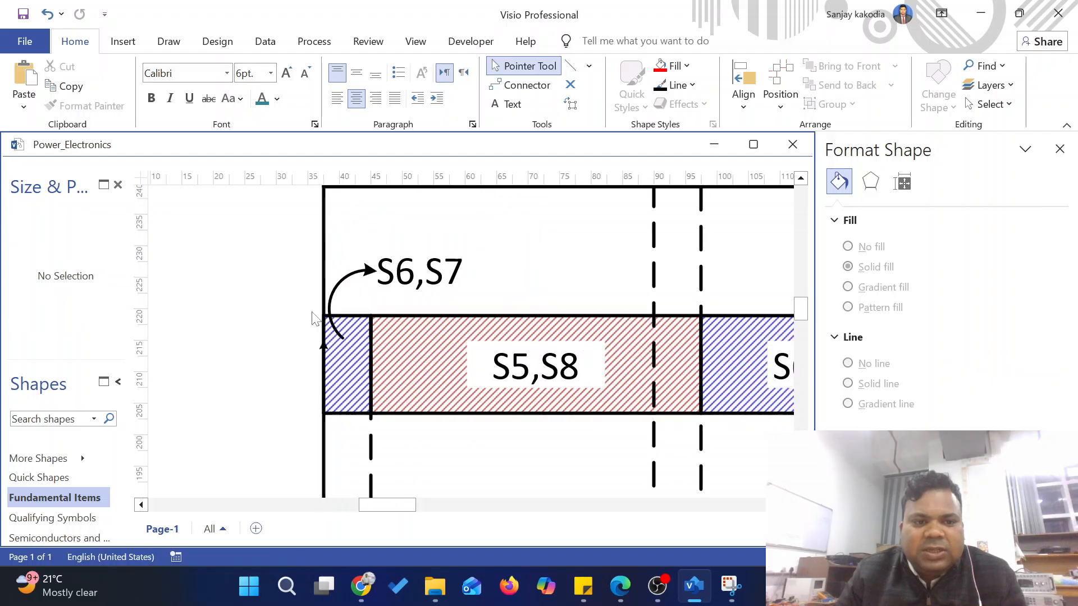
Step: Duplicate the Prim label and place the copy beside the narrow S6,S7 block, centred at about X 30.55 mm, Y 215 mm
{"action": "scroll", "coordinate": [312, 320], "scroll_direction": "up", "scroll_amount": 3}
{"action": "left_click", "coordinate": [292, 358]}
{"action": "key", "text": "ctrl+d"}
{"action": "scroll", "coordinate": [323, 382], "scroll_direction": "down", "scroll_amount": 3}
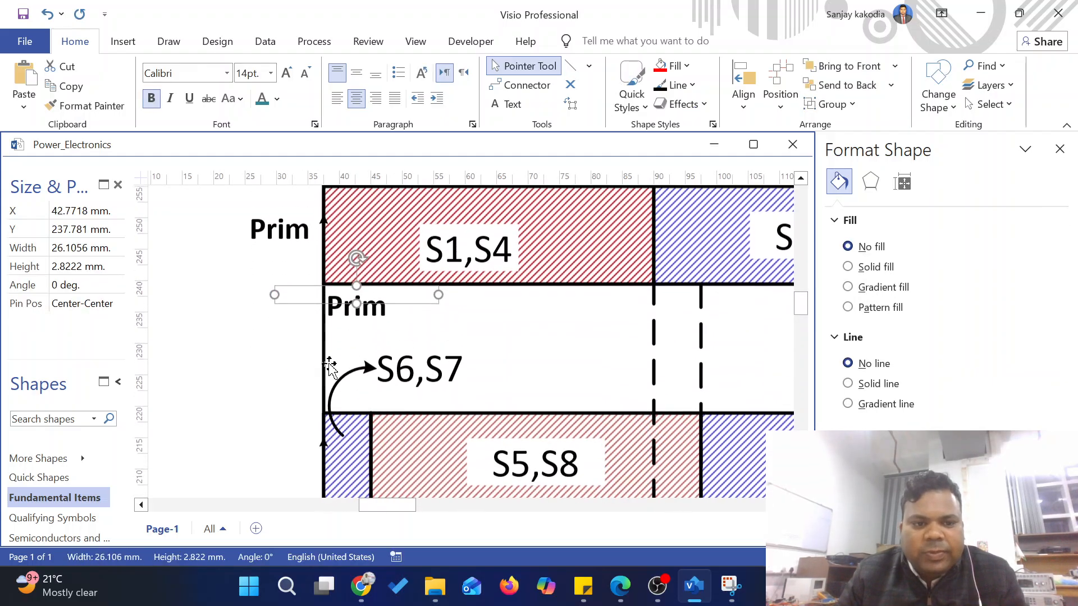
{"action": "left_click_drag", "start_coordinate": [351, 280], "coordinate": [281, 439]}
{"action": "key", "text": "ctrl+z"}
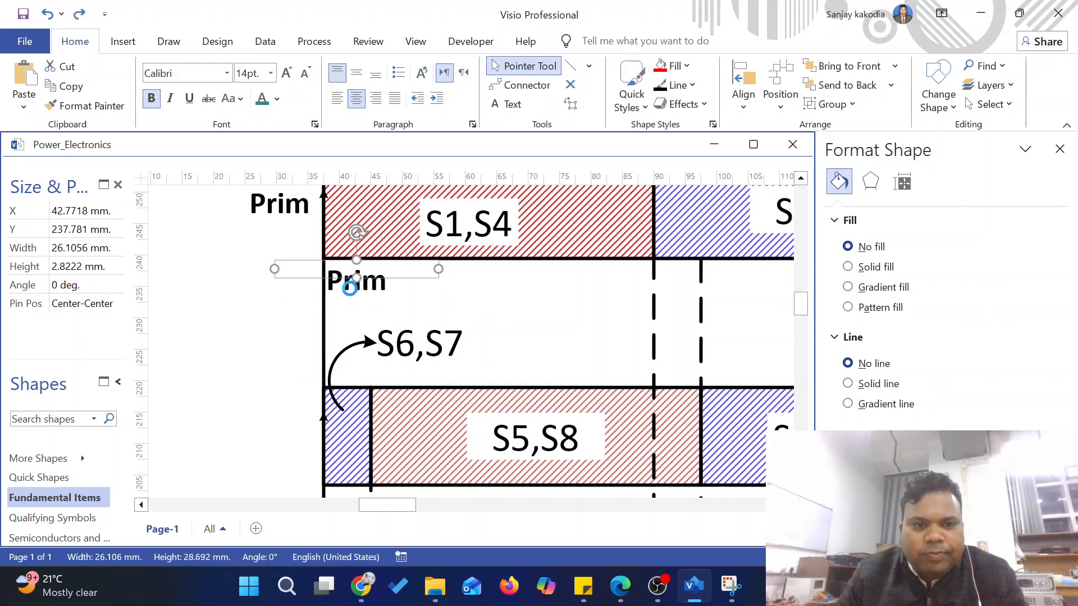
{"action": "left_click_drag", "start_coordinate": [365, 281], "coordinate": [291, 425]}
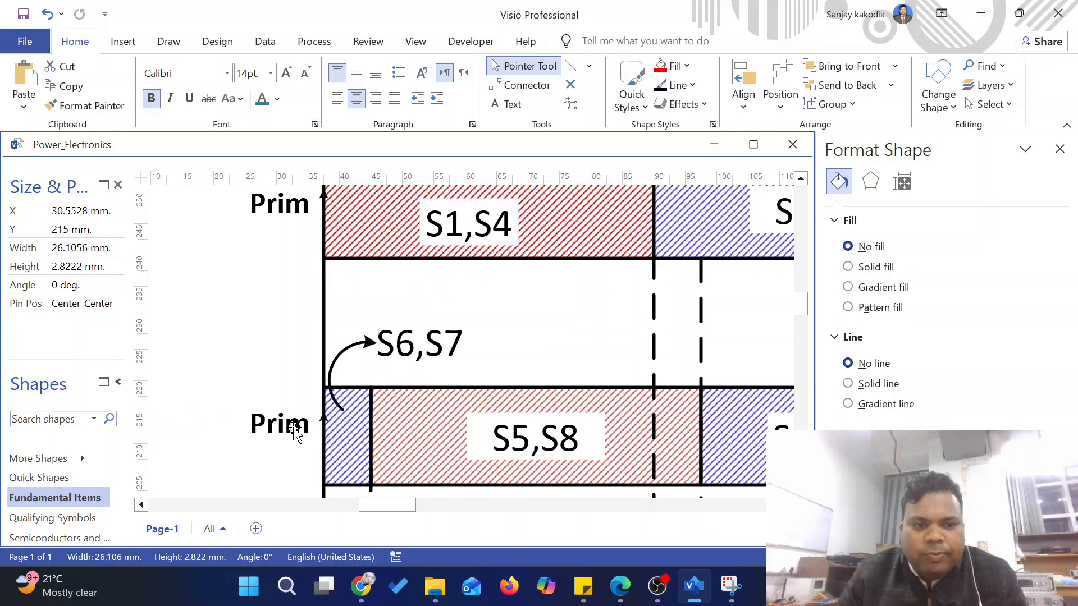
Step: Change the text of the copied label beside the narrow S6,S7 block to Sec
{"action": "double_click", "coordinate": [291, 426]}
{"action": "type", "text": "Sec"}
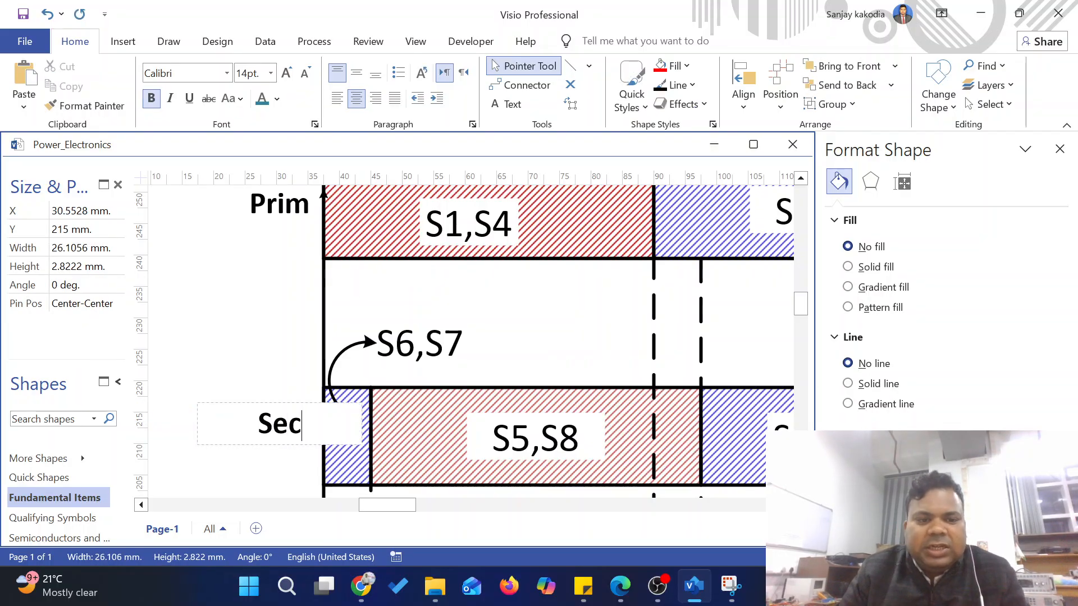
{"action": "left_click", "coordinate": [279, 306]}
Step: Shorten the Prim label beside the S1,S4 block to Pri
{"action": "scroll", "coordinate": [288, 206], "scroll_direction": "up", "scroll_amount": 1}
{"action": "left_click", "coordinate": [292, 222]}
{"action": "double_click", "coordinate": [303, 225]}
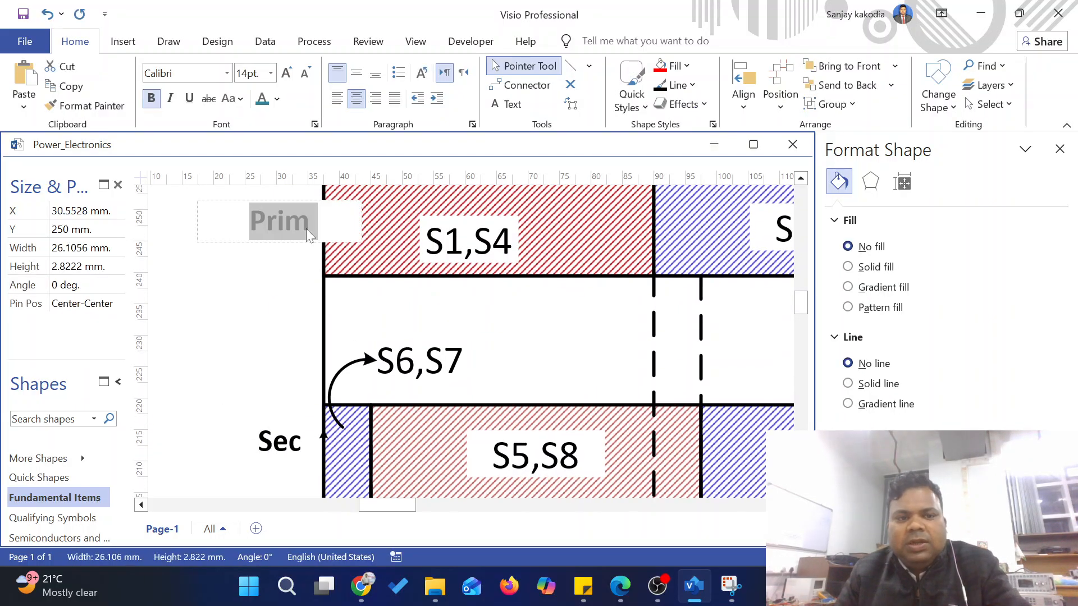
{"action": "left_click", "coordinate": [307, 230]}
{"action": "key", "text": "BackSpace"}
{"action": "left_click", "coordinate": [299, 306]}
{"action": "scroll", "coordinate": [292, 306], "scroll_direction": "down", "scroll_amount": 1}
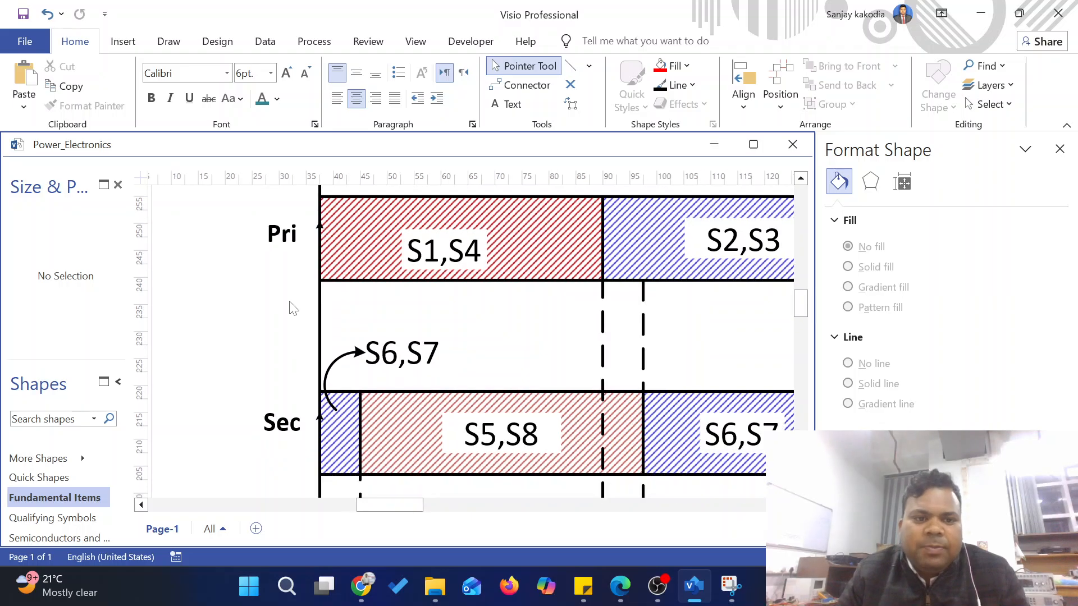
Step: Select the Pri and Sec labels together and move them slightly closer to the vertical axis
{"action": "scroll", "coordinate": [292, 308], "scroll_direction": "down", "scroll_amount": 1}
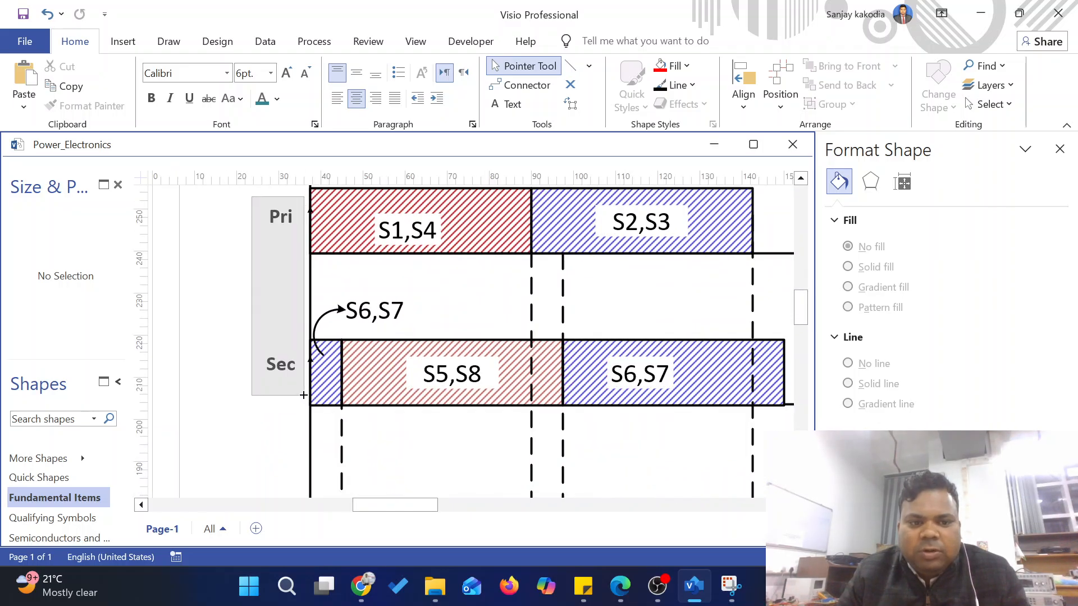
{"action": "scroll", "coordinate": [304, 396], "scroll_direction": "right", "scroll_amount": 1}
{"action": "left_click_drag", "start_coordinate": [248, 216], "coordinate": [258, 219]}
{"action": "left_click_drag", "start_coordinate": [227, 363], "coordinate": [233, 363]}
{"action": "left_click", "coordinate": [217, 313]}
{"action": "scroll", "coordinate": [217, 314], "scroll_direction": "down", "scroll_amount": 2}
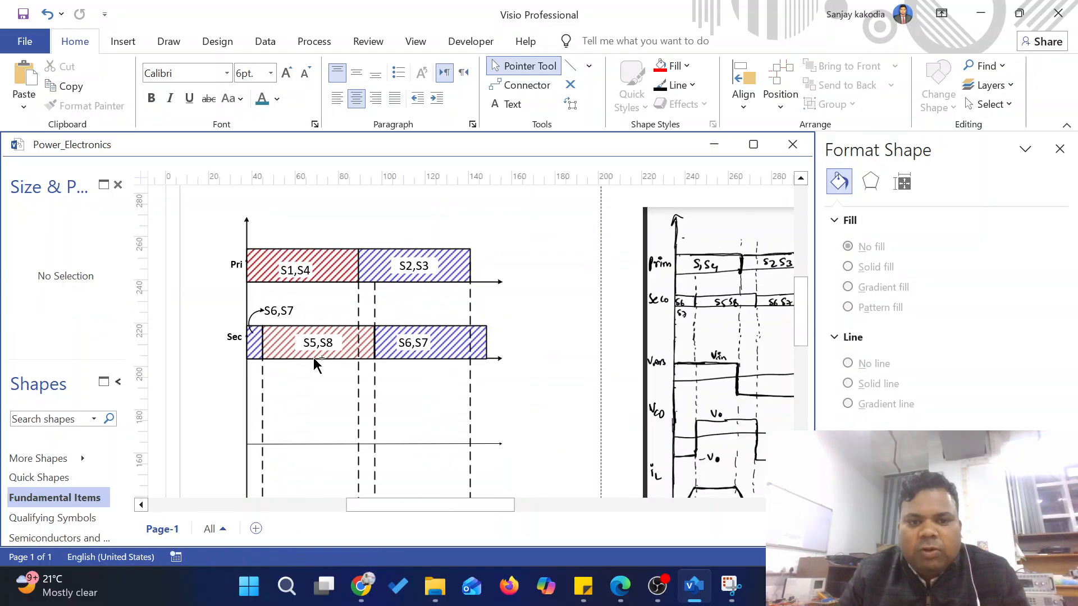
Step: Draw a horizontal line above the third horizontal axis, from the vertical axis to the dashed guide line at the S1,S4 block's end
{"action": "scroll", "coordinate": [565, 368], "scroll_direction": "down", "scroll_amount": 2}
{"action": "scroll", "coordinate": [563, 367], "scroll_direction": "down", "scroll_amount": 1}
{"action": "scroll", "coordinate": [667, 299], "scroll_direction": "up", "scroll_amount": 1}
{"action": "scroll", "coordinate": [669, 301], "scroll_direction": "up", "scroll_amount": 1}
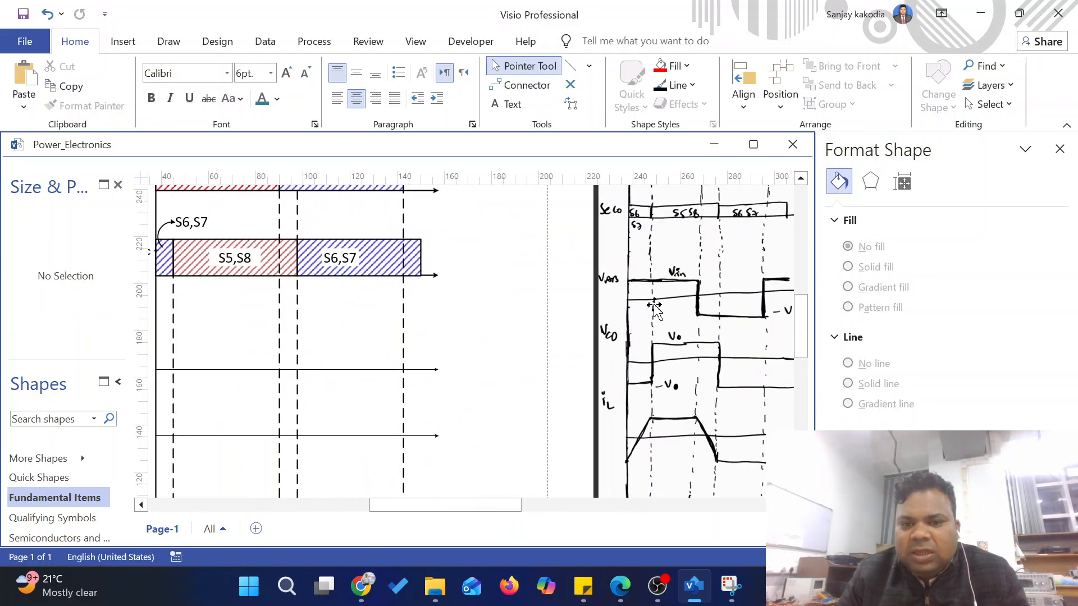
{"action": "scroll", "coordinate": [651, 307], "scroll_direction": "down", "scroll_amount": 1}
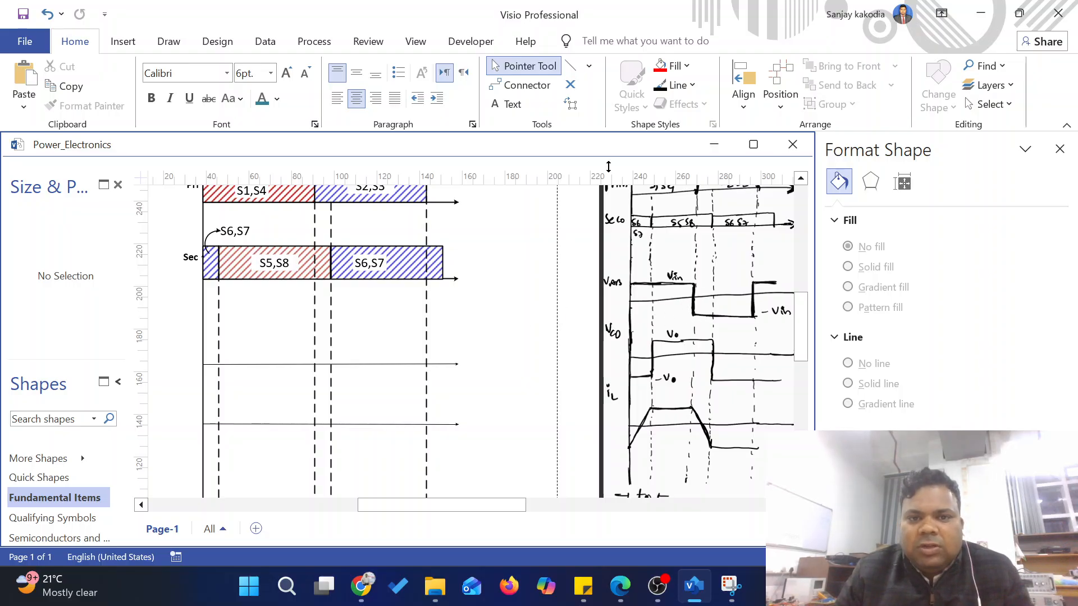
{"action": "left_click", "coordinate": [571, 66]}
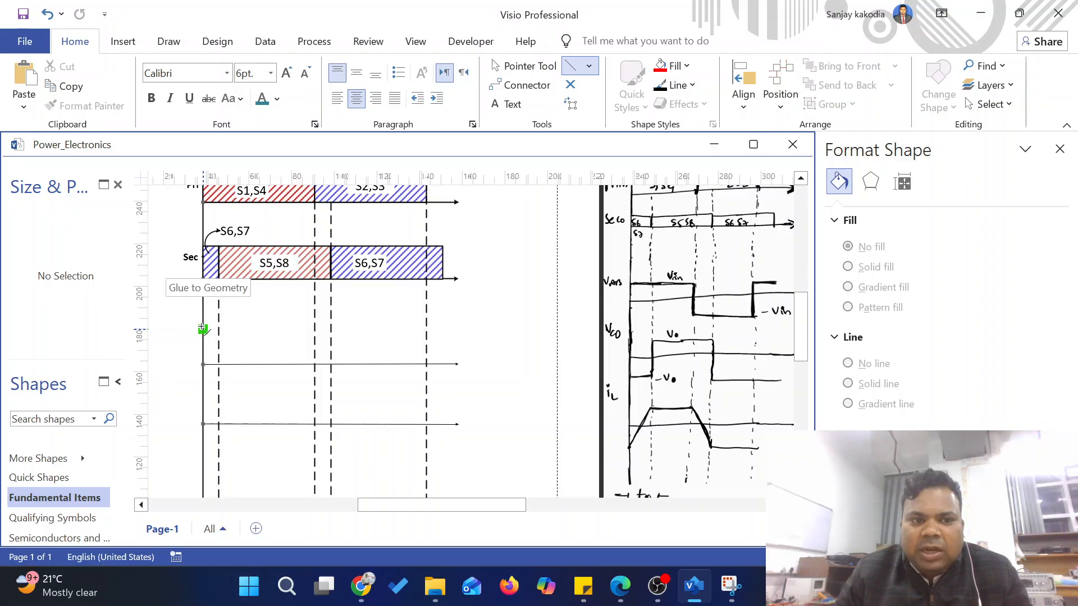
{"action": "mouse_move", "coordinate": [201, 320]}
{"action": "left_mouse_down"}
{"action": "mouse_move", "coordinate": [313, 316]}
{"action": "mouse_move", "coordinate": [314, 372]}
{"action": "mouse_move", "coordinate": [315, 319]}
{"action": "left_mouse_up"}
{"action": "key", "text": "ctrl+z"}
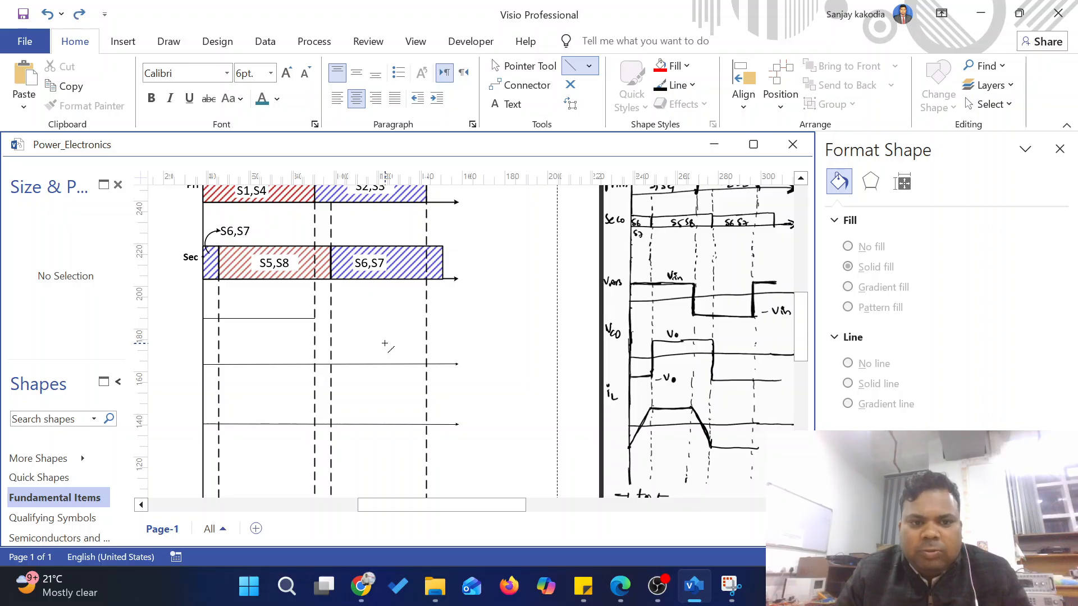
Step: Draw a 17.6 mm horizontal line in the empty area beyond the axes, undoing the vertical line tried at its end
{"action": "mouse_move", "coordinate": [459, 303]}
{"action": "left_mouse_down"}
{"action": "mouse_move", "coordinate": [497, 303]}
{"action": "mouse_move", "coordinate": [500, 352]}
{"action": "left_mouse_up"}
{"action": "left_click", "coordinate": [497, 302]}
{"action": "left_click", "coordinate": [527, 358]}
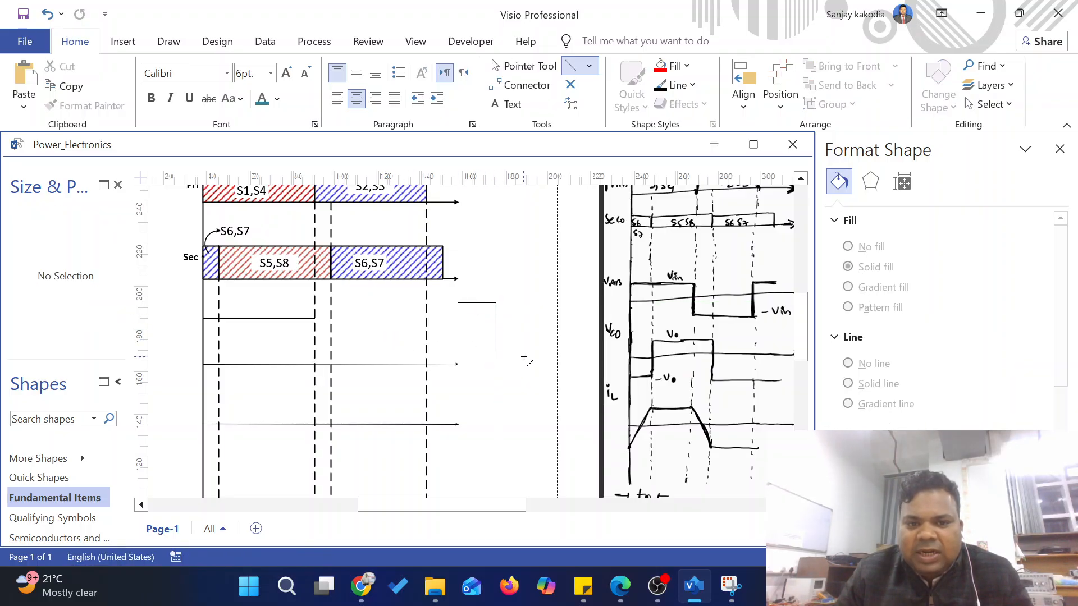
{"action": "scroll", "coordinate": [506, 340], "scroll_direction": "up", "scroll_amount": 1}
{"action": "scroll", "coordinate": [507, 340], "scroll_direction": "down", "scroll_amount": 1}
{"action": "key", "text": "ctrl+z"}
{"action": "scroll", "coordinate": [507, 340], "scroll_direction": "up", "scroll_amount": 2}
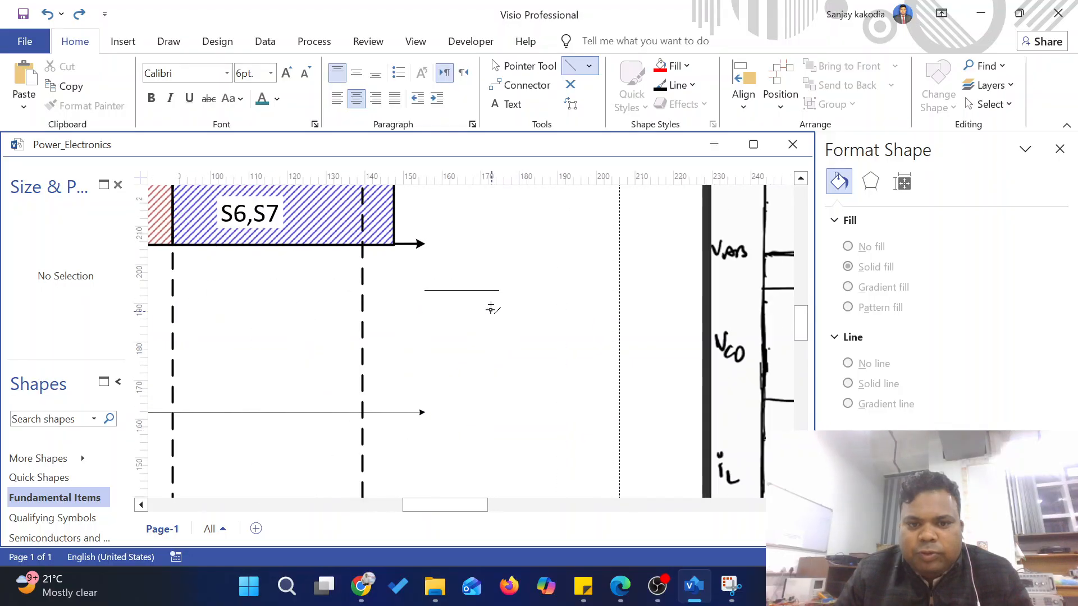
{"action": "left_click", "coordinate": [496, 289]}
{"action": "scroll", "coordinate": [505, 281], "scroll_direction": "up", "scroll_amount": 2}
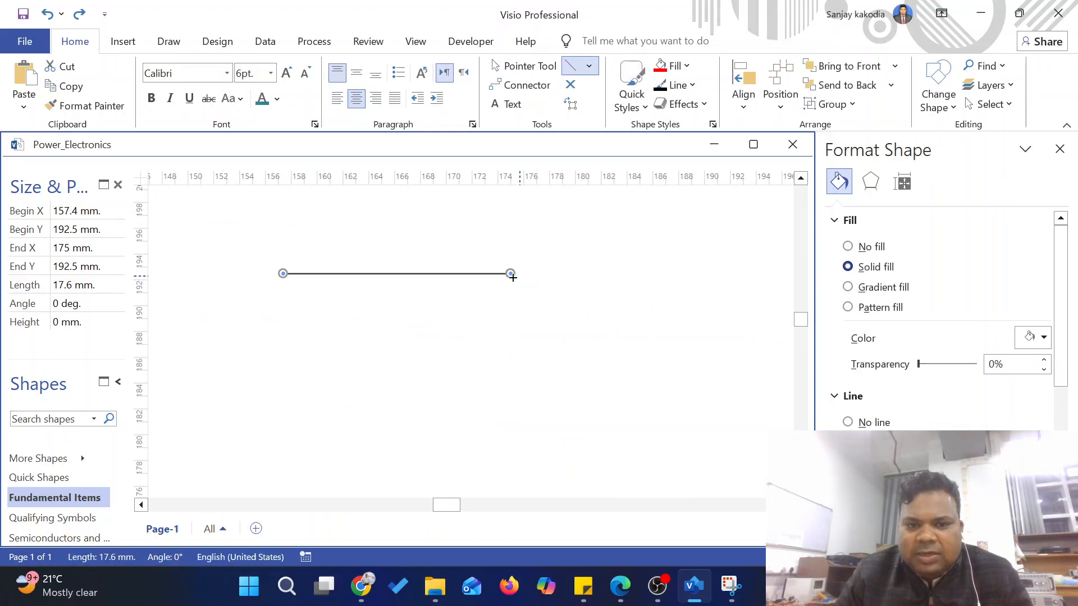
Step: Extend the 17.6 mm horizontal line with a connected vertical segment about 7 mm long running down from its right end
{"action": "left_click_drag", "start_coordinate": [511, 275], "coordinate": [512, 366]}
{"action": "left_click", "coordinate": [529, 330]}
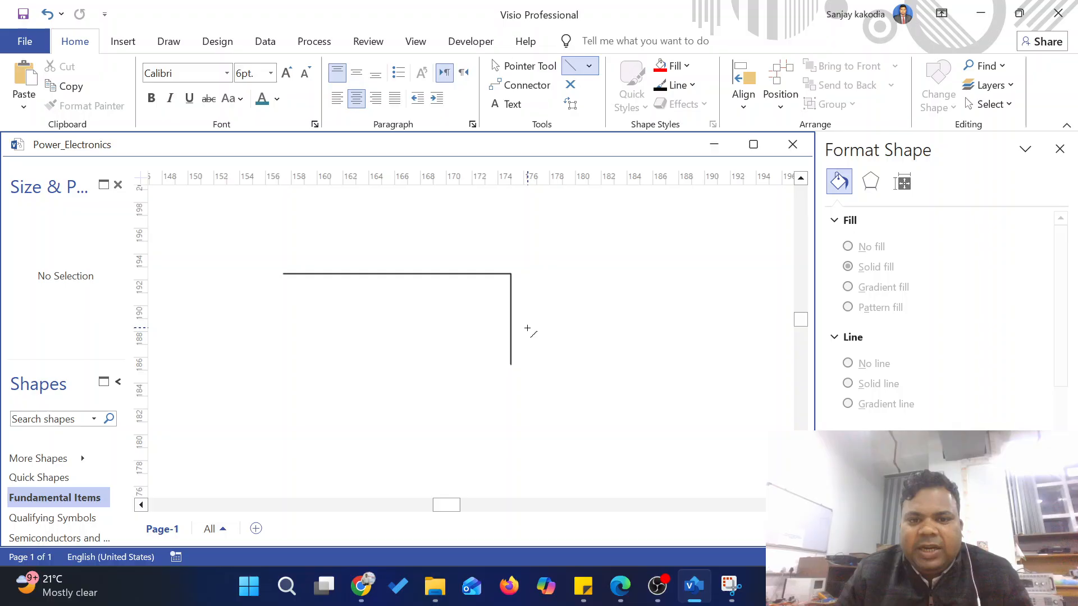
{"action": "left_click", "coordinate": [508, 307]}
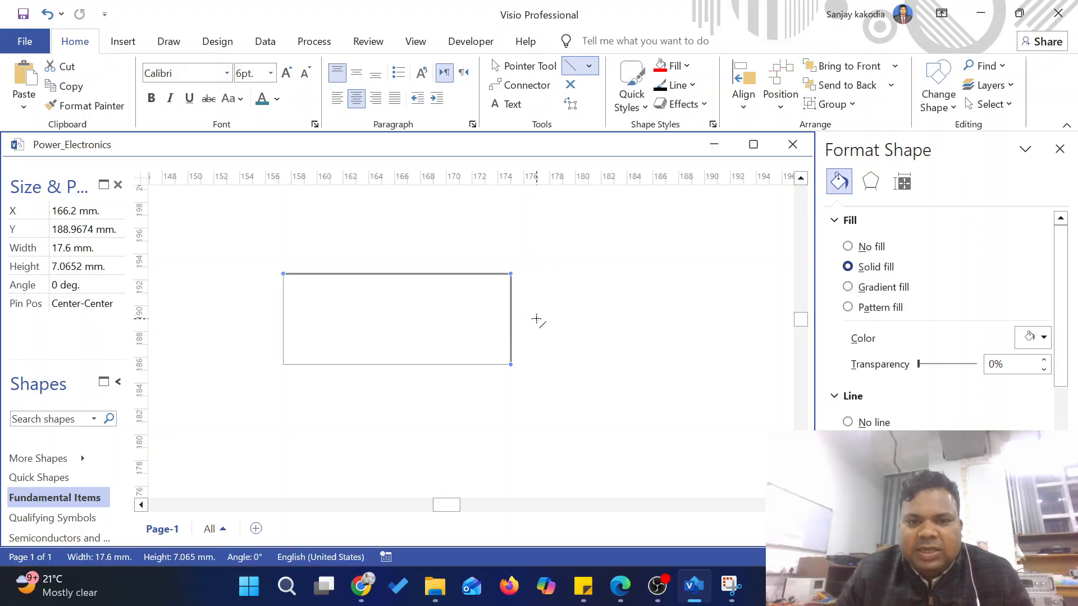
Step: Draw a separate horizontal line about 17.4 mm long below the first one, ending on the vertical segment
{"action": "scroll", "coordinate": [452, 331], "scroll_direction": "down", "scroll_amount": 3}
{"action": "scroll", "coordinate": [488, 354], "scroll_direction": "up", "scroll_amount": 3}
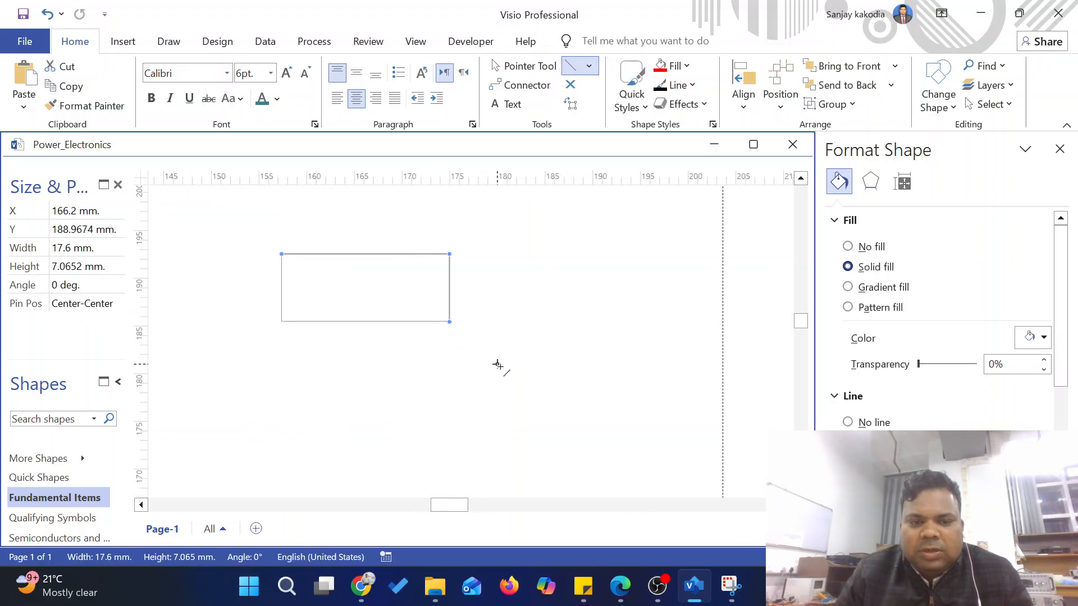
{"action": "left_click", "coordinate": [513, 339]}
{"action": "left_click_drag", "start_coordinate": [283, 317], "coordinate": [449, 317]}
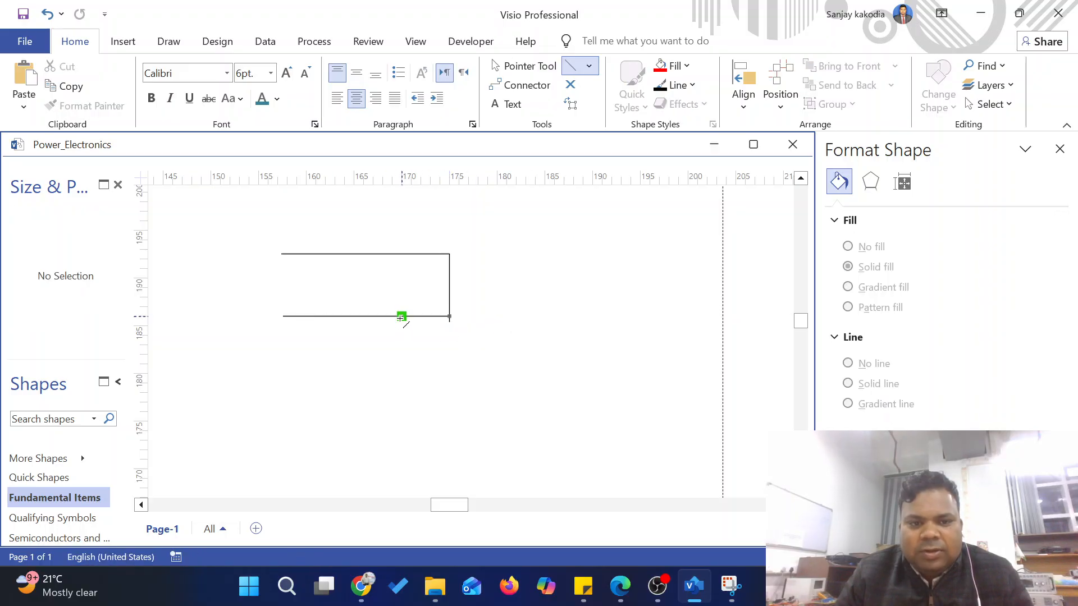
Step: Delete the separate lower line and the connected L-shaped line
{"action": "left_click", "coordinate": [516, 65]}
{"action": "scroll", "coordinate": [402, 308], "scroll_direction": "up", "scroll_amount": 5}
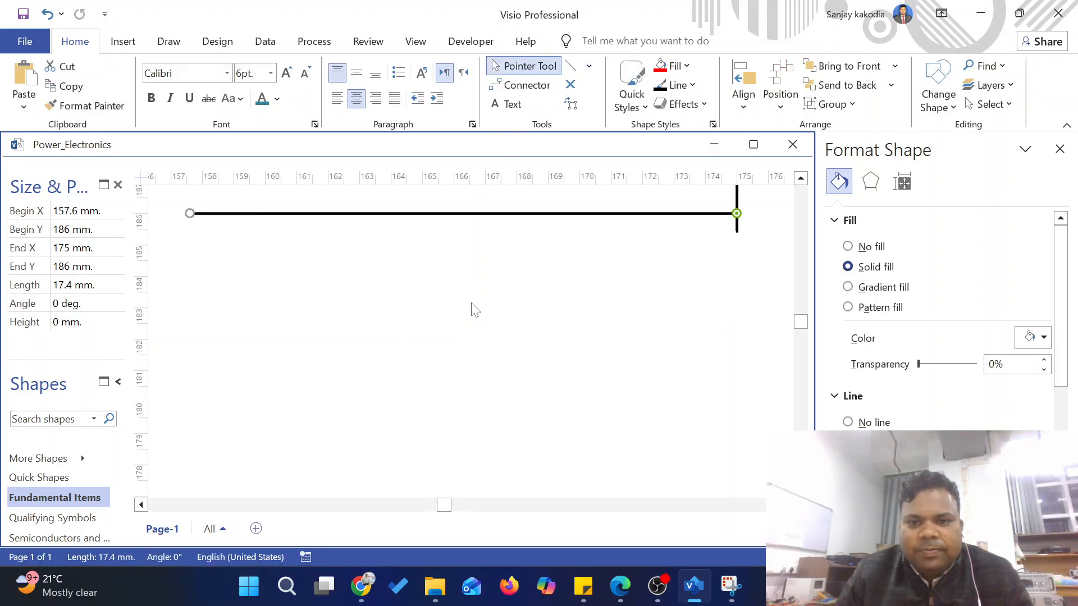
{"action": "scroll", "coordinate": [476, 309], "scroll_direction": "up", "scroll_amount": 2}
{"action": "left_click_drag", "start_coordinate": [503, 258], "coordinate": [505, 270]}
{"action": "left_click", "coordinate": [511, 288]}
{"action": "scroll", "coordinate": [486, 309], "scroll_direction": "down", "scroll_amount": 4}
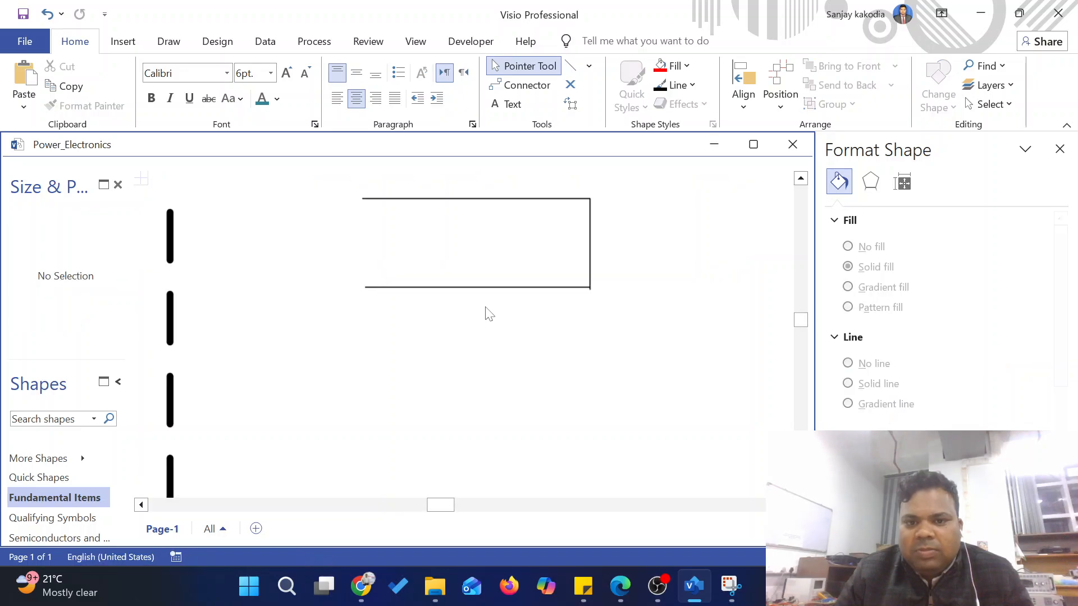
{"action": "scroll", "coordinate": [491, 312], "scroll_direction": "up", "scroll_amount": 1}
{"action": "left_click", "coordinate": [497, 288]}
{"action": "left_click", "coordinate": [498, 293]}
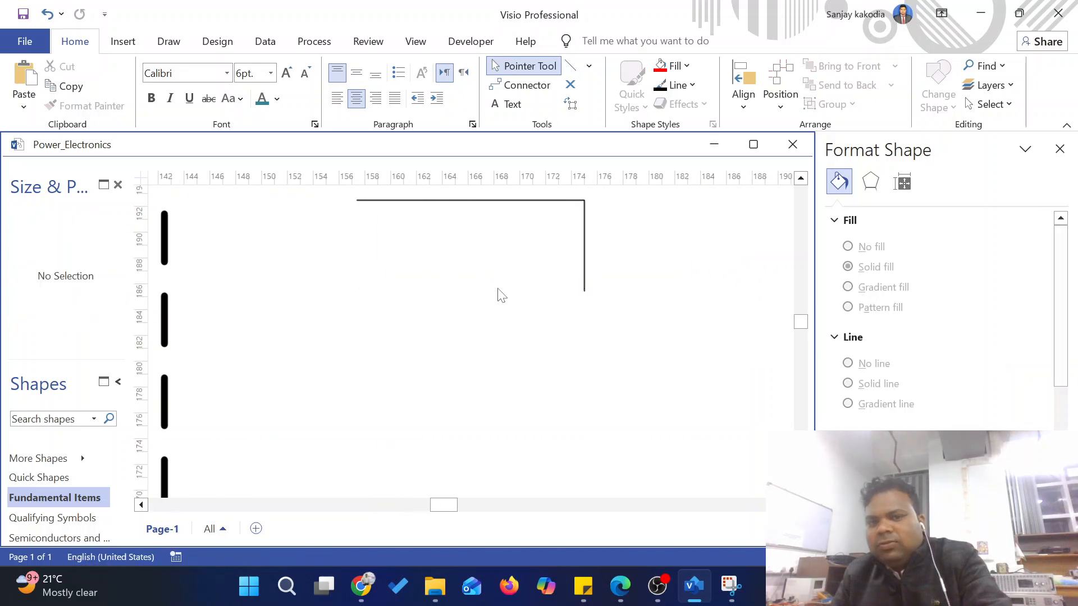
{"action": "left_click", "coordinate": [582, 255]}
{"action": "left_click", "coordinate": [556, 275]}
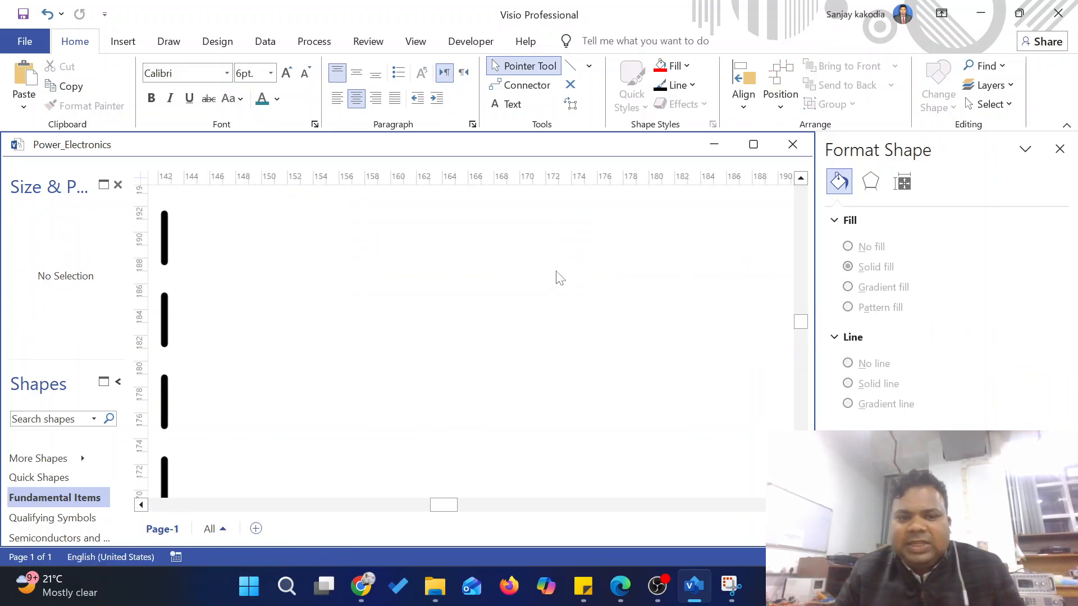
Step: Continue the first waveform as one connected path: 35 mm down, across to the last dashed line, back up and right, about 80 mm wide overall
{"action": "scroll", "coordinate": [562, 297], "scroll_direction": "down", "scroll_amount": 5}
{"action": "scroll", "coordinate": [584, 342], "scroll_direction": "down", "scroll_amount": 2}
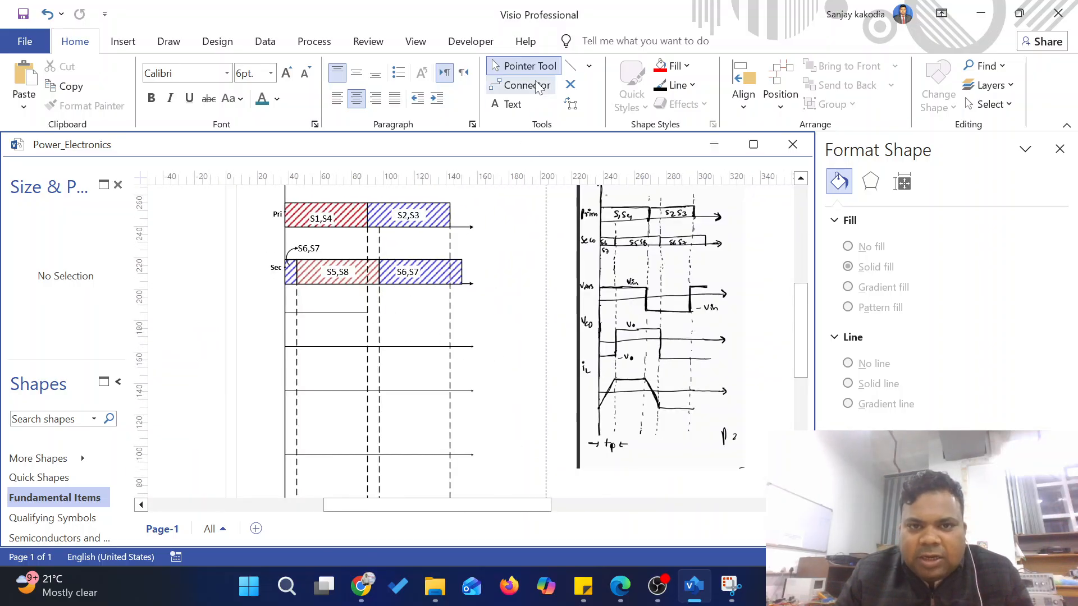
{"action": "key", "text": "ctrl+6"}
{"action": "left_click_drag", "start_coordinate": [367, 313], "coordinate": [367, 369]}
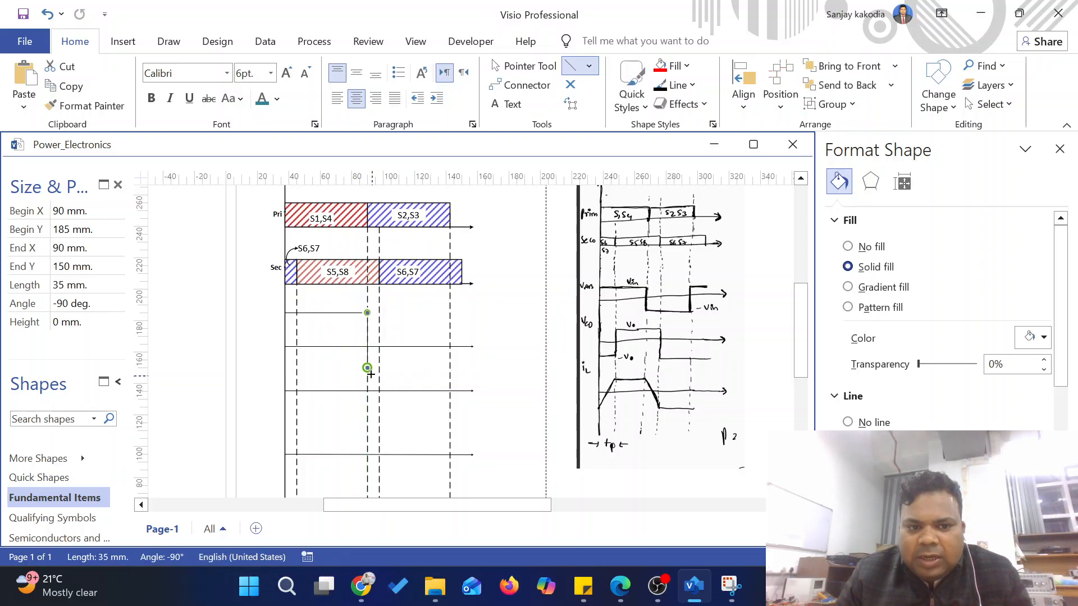
{"action": "mouse_move", "coordinate": [368, 368]}
{"action": "left_mouse_down"}
{"action": "mouse_move", "coordinate": [450, 369]}
{"action": "mouse_move", "coordinate": [448, 315]}
{"action": "mouse_move", "coordinate": [494, 315]}
{"action": "left_mouse_up"}
{"action": "left_click", "coordinate": [494, 356]}
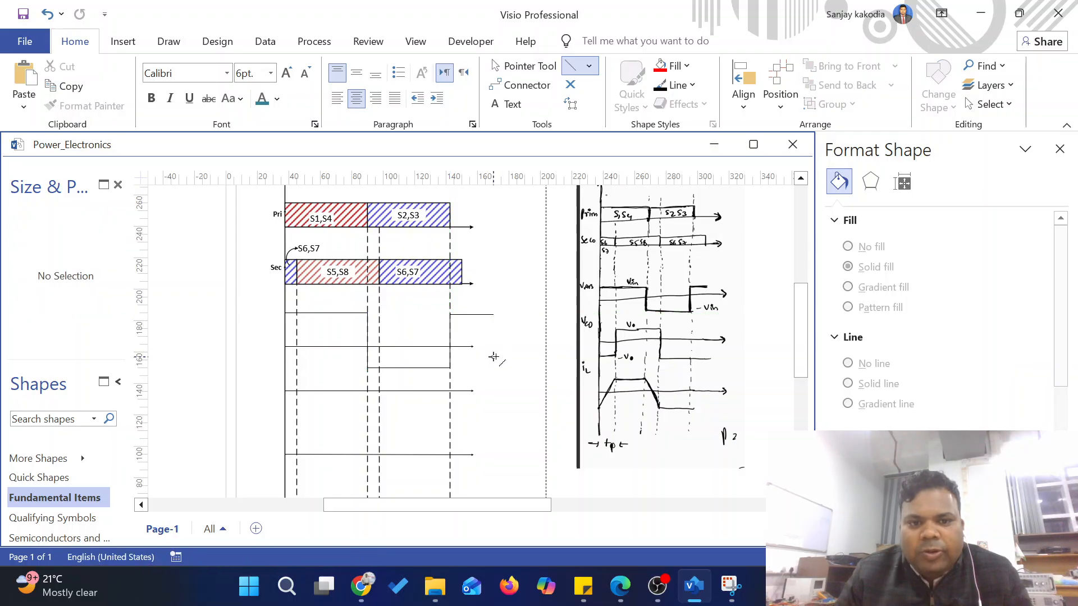
Step: Align the raised right-hand segment of the first waveform with the waveform's upper level
{"action": "scroll", "coordinate": [463, 315], "scroll_direction": "up", "scroll_amount": 2}
{"action": "left_click", "coordinate": [464, 315]}
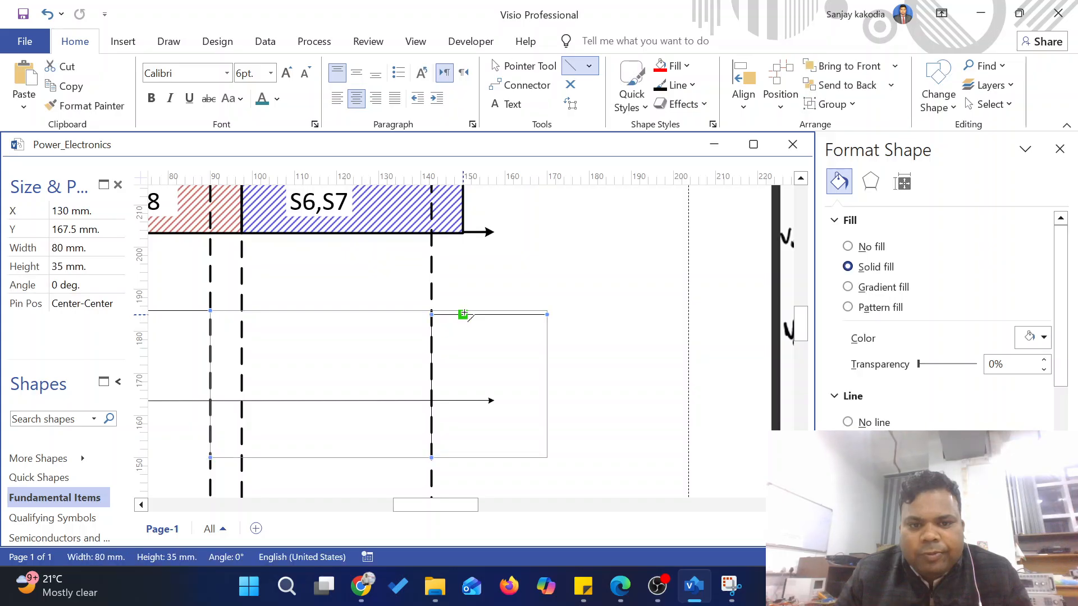
{"action": "left_click", "coordinate": [543, 67]}
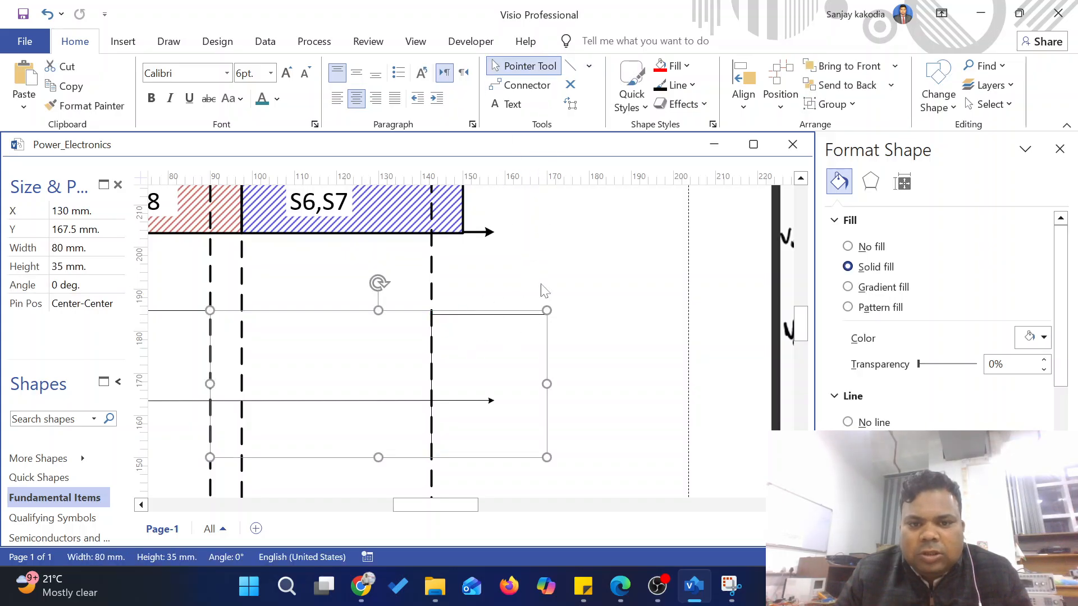
{"action": "left_click", "coordinate": [571, 66]}
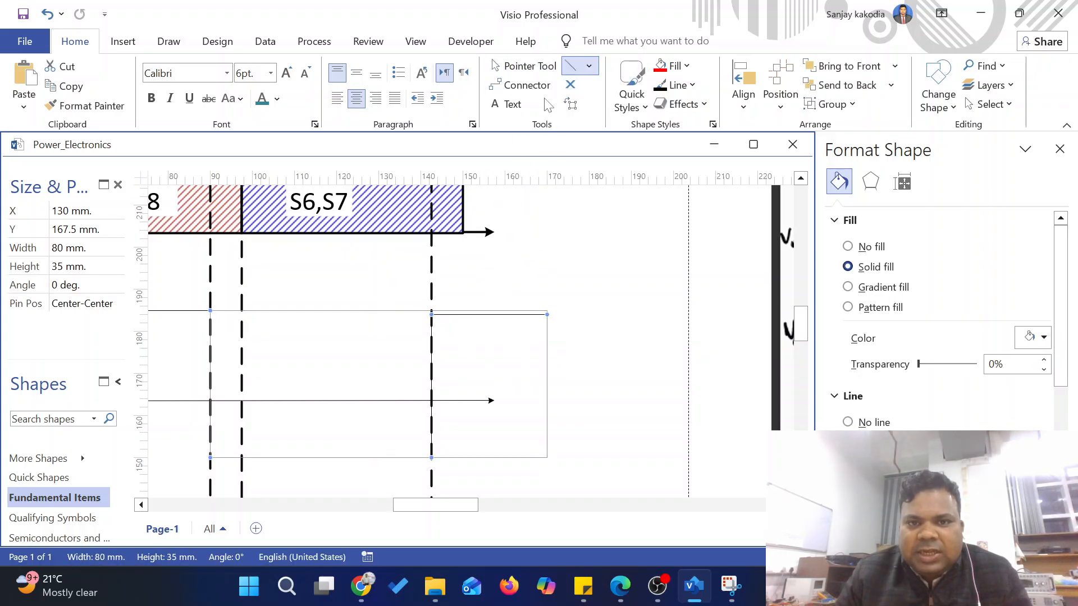
{"action": "scroll", "coordinate": [472, 310], "scroll_direction": "up", "scroll_amount": 5}
{"action": "left_click_drag", "start_coordinate": [355, 335], "coordinate": [353, 321]}
{"action": "left_click_drag", "start_coordinate": [711, 335], "coordinate": [712, 322]}
{"action": "key", "text": "ctrl+z"}
{"action": "left_click", "coordinate": [722, 311]}
Step: Draw a slightly slanted line about 16 mm long in the empty area beyond the second waveform axis's arrow
{"action": "scroll", "coordinate": [556, 333], "scroll_direction": "down", "scroll_amount": 2}
{"action": "scroll", "coordinate": [581, 315], "scroll_direction": "down", "scroll_amount": 3}
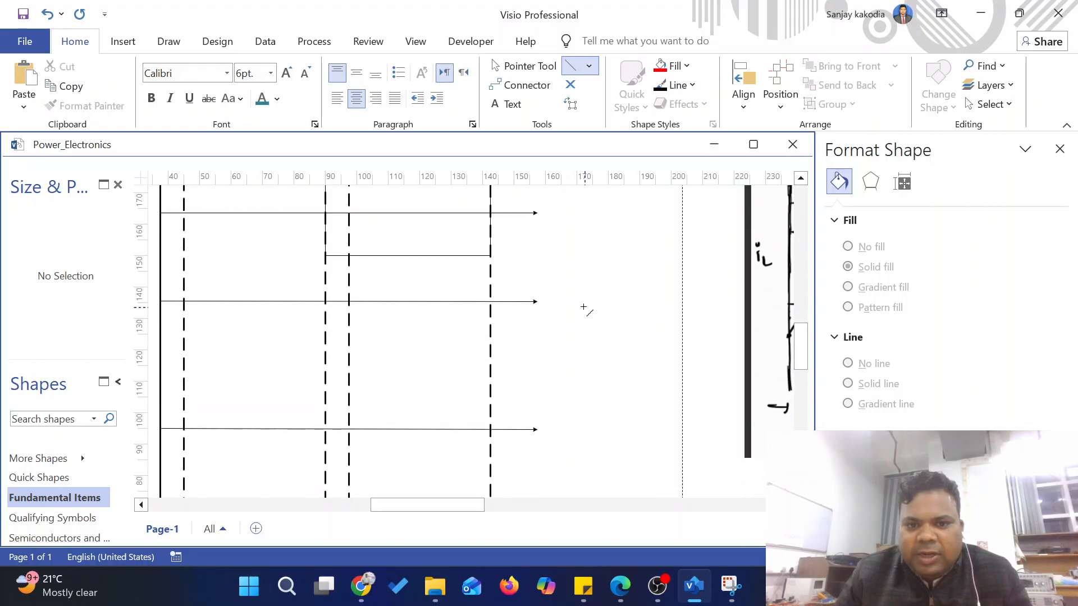
{"action": "scroll", "coordinate": [580, 303], "scroll_direction": "up", "scroll_amount": 1}
{"action": "left_click_drag", "start_coordinate": [559, 285], "coordinate": [659, 277]}
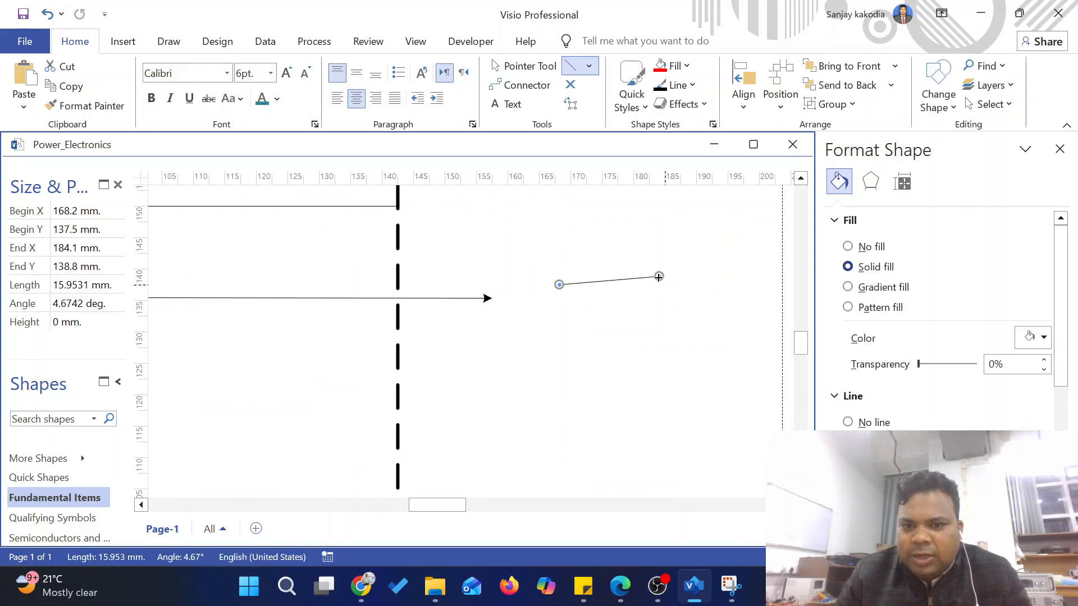
{"action": "scroll", "coordinate": [657, 291], "scroll_direction": "up", "scroll_amount": 3}
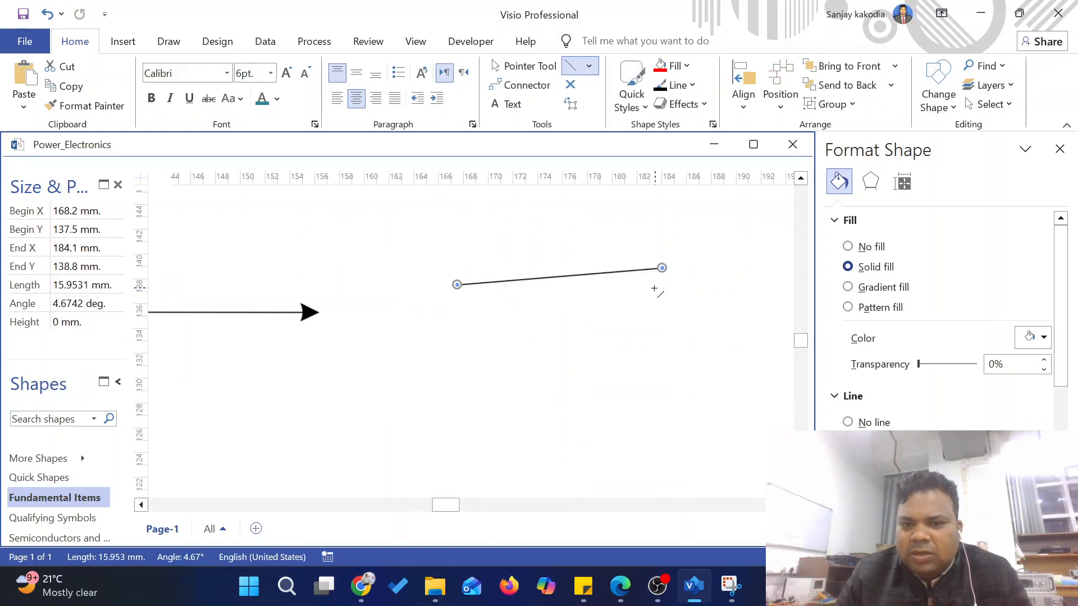
{"action": "left_click", "coordinate": [680, 255]}
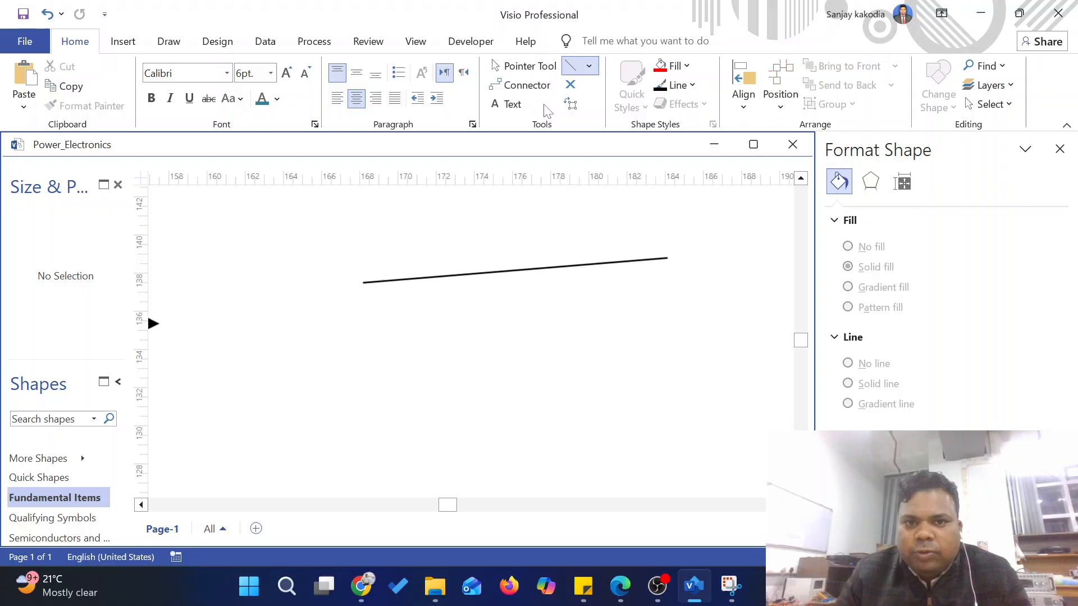
Step: Move the slanted line's right end to make the line horizontal and 18.8 mm long
{"action": "left_click", "coordinate": [572, 69]}
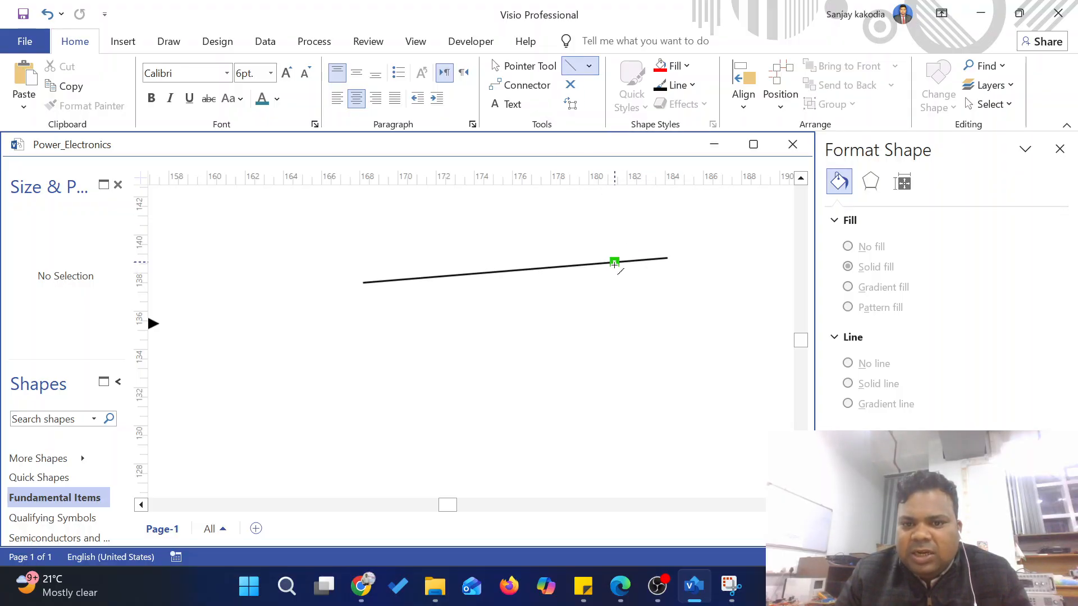
{"action": "left_click", "coordinate": [616, 264]}
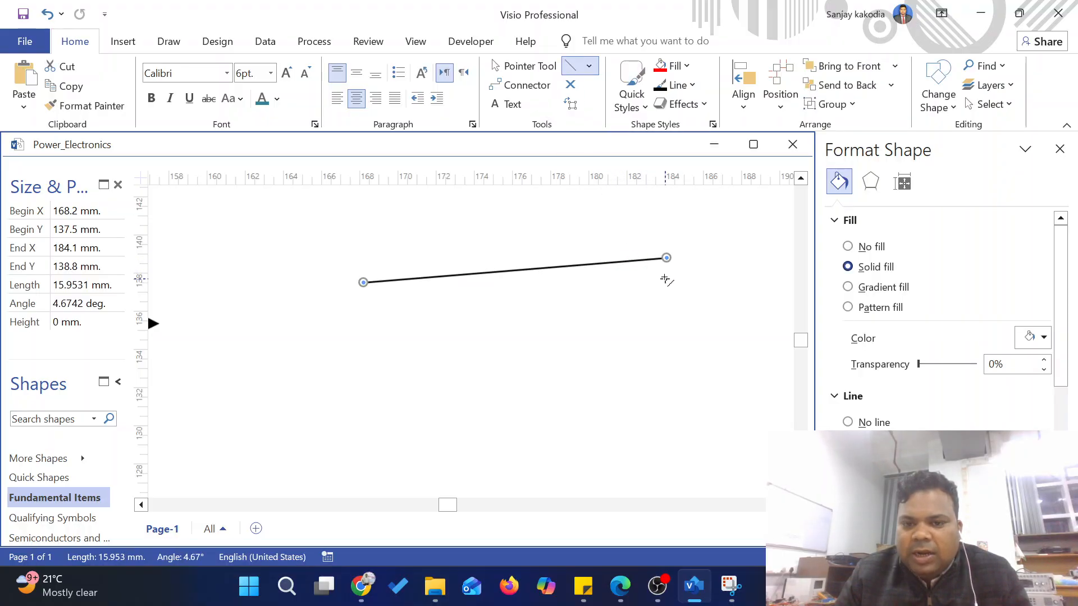
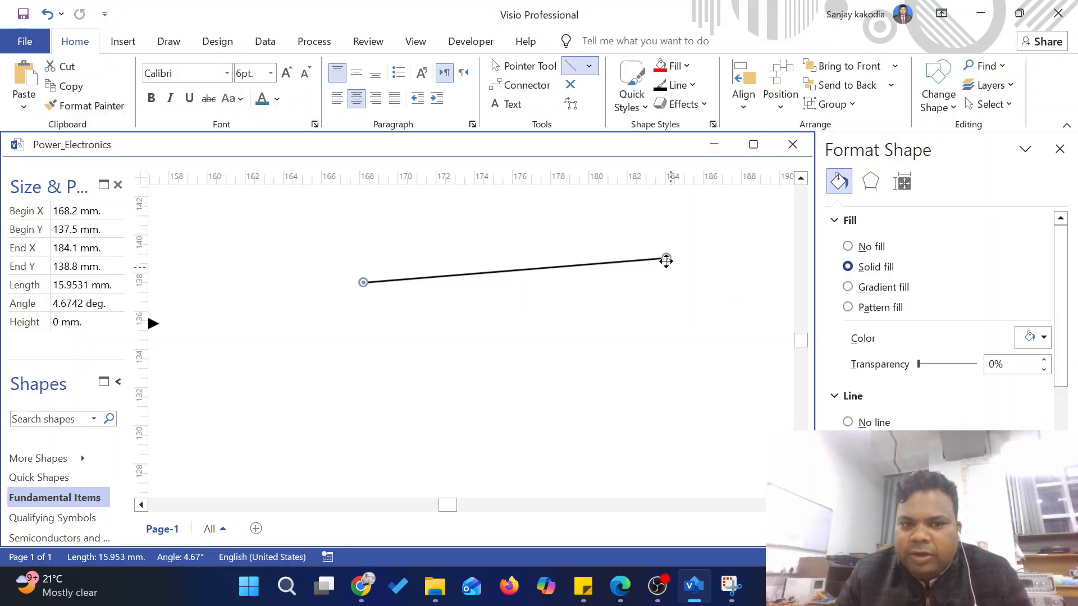
{"action": "left_click_drag", "start_coordinate": [666, 260], "coordinate": [722, 282]}
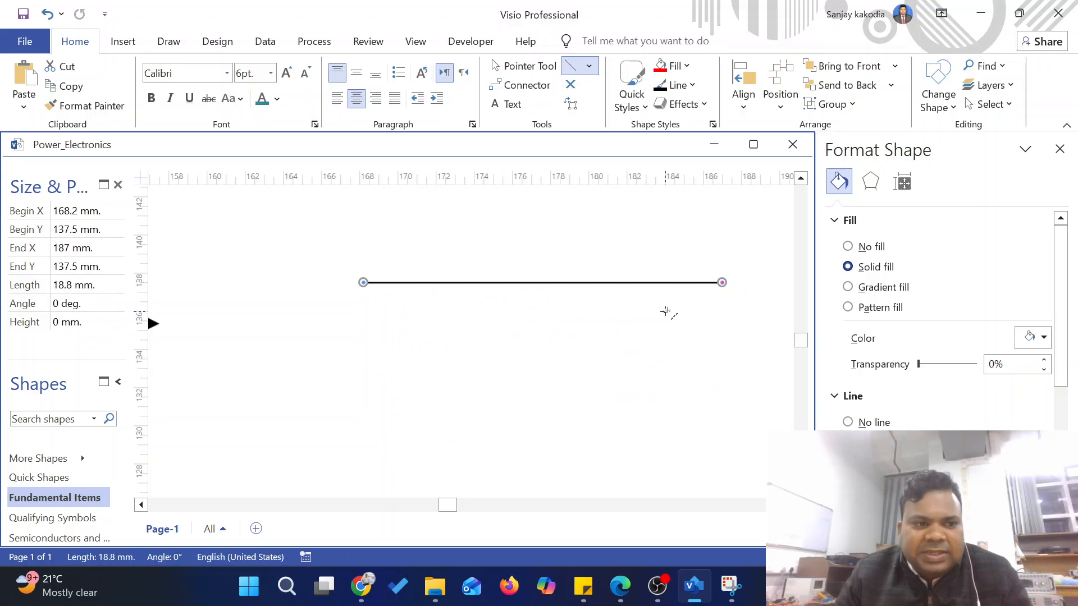
Step: Set the test line's angle to 90 deg
{"action": "left_click", "coordinate": [84, 309]}
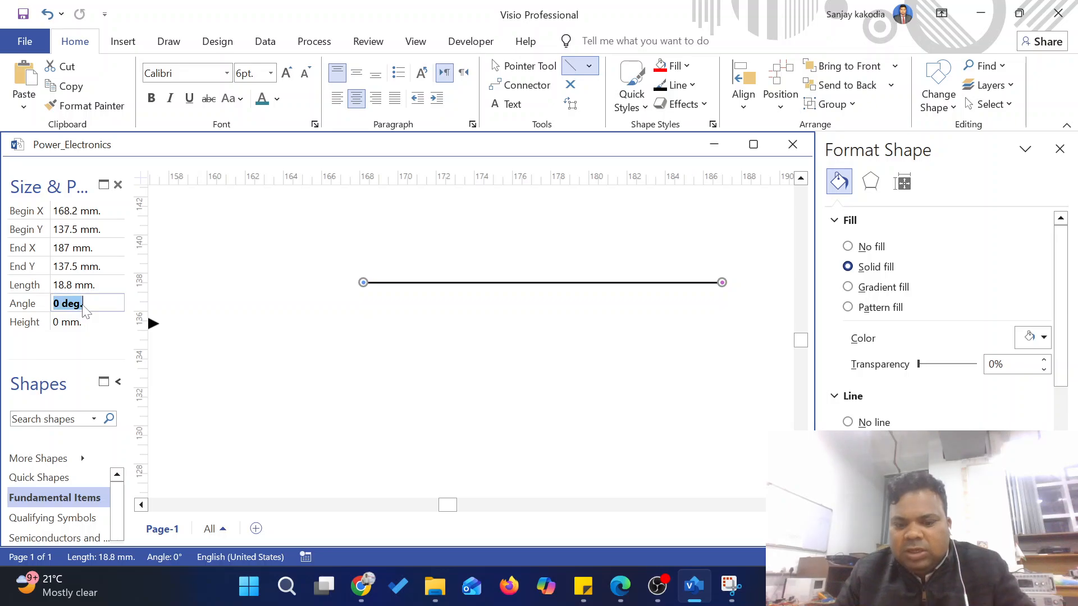
{"action": "type", "text": "90"}
{"action": "key", "text": "Return"}
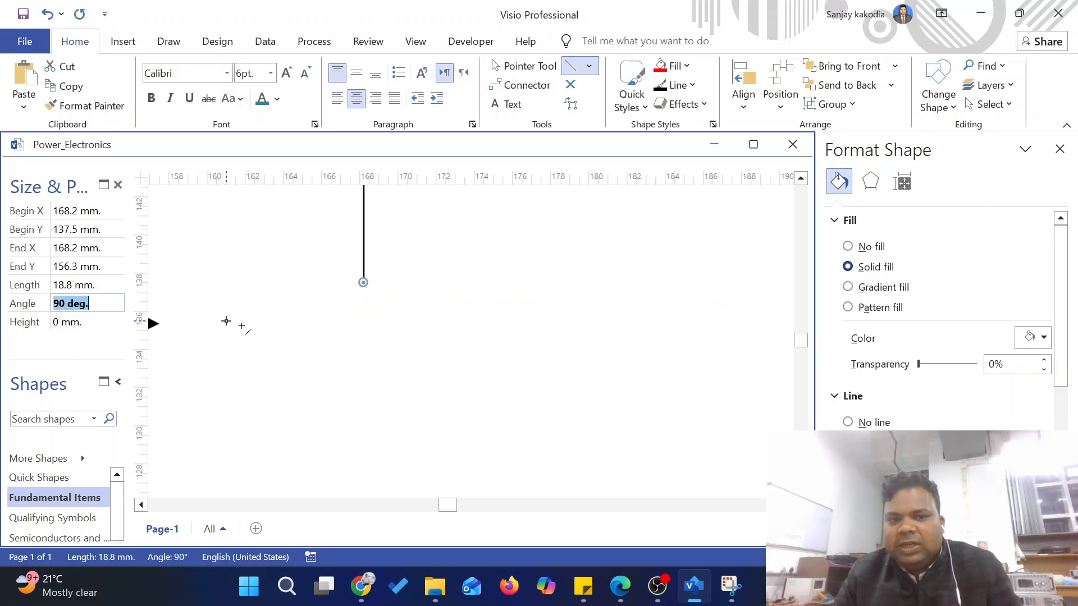
Step: Clear the test line's angle value and delete the line
{"action": "scroll", "coordinate": [315, 348], "scroll_direction": "down", "scroll_amount": 3, "text": "ctrl"}
{"action": "scroll", "coordinate": [320, 337], "scroll_direction": "up", "scroll_amount": 2}
{"action": "key", "text": "Delete"}
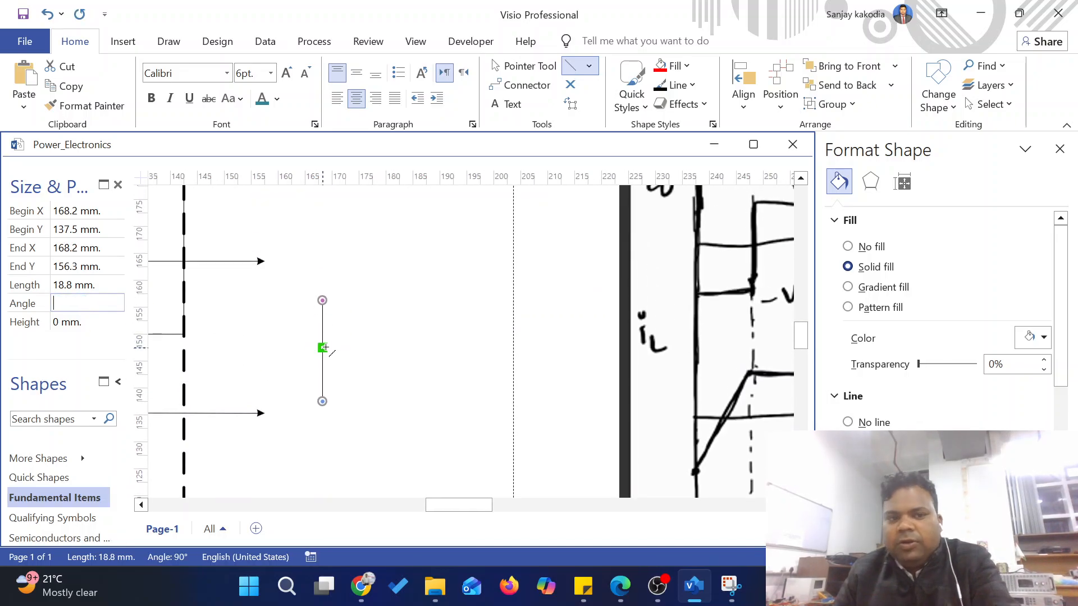
{"action": "left_click", "coordinate": [324, 342]}
{"action": "left_click", "coordinate": [363, 402]}
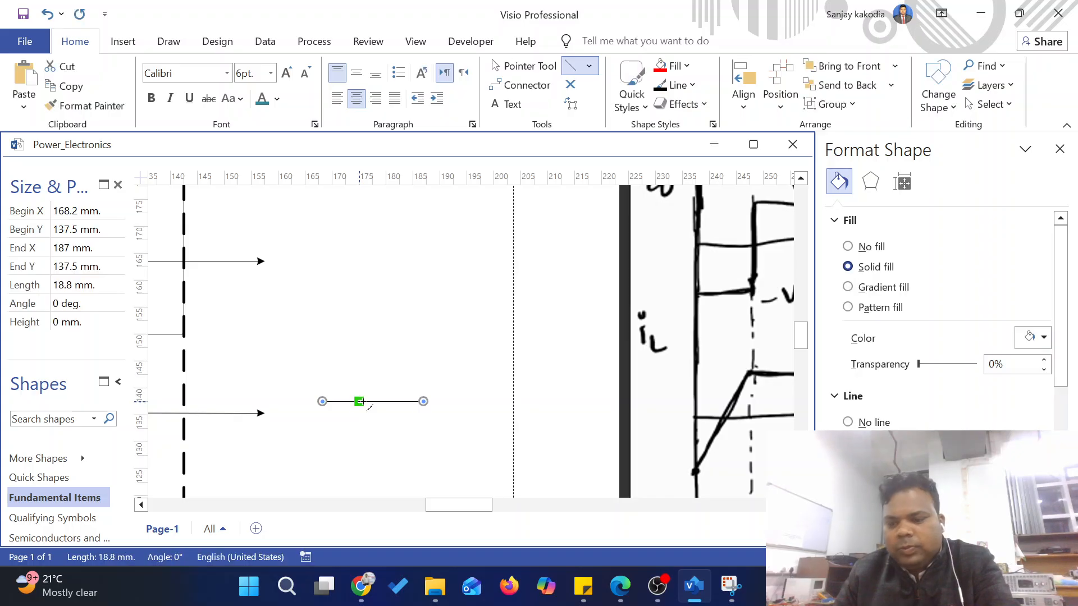
{"action": "key", "text": "Delete"}
Step: Delete the separate upper level line of the first waveform between the vertical axis and the 90 mm dashed line
{"action": "scroll", "coordinate": [429, 368], "scroll_direction": "down", "scroll_amount": 4}
{"action": "scroll", "coordinate": [399, 353], "scroll_direction": "down", "scroll_amount": 2, "text": "ctrl"}
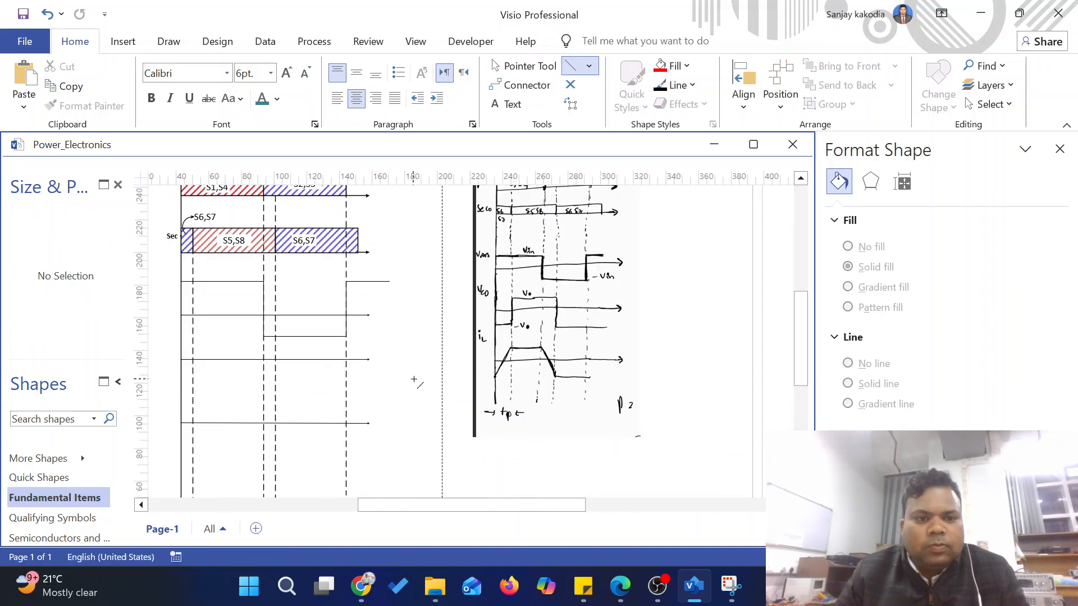
{"action": "scroll", "coordinate": [250, 355], "scroll_direction": "up", "scroll_amount": 2, "text": "ctrl"}
{"action": "left_click", "coordinate": [523, 68]}
{"action": "scroll", "coordinate": [328, 271], "scroll_direction": "down", "scroll_amount": 2, "text": "ctrl"}
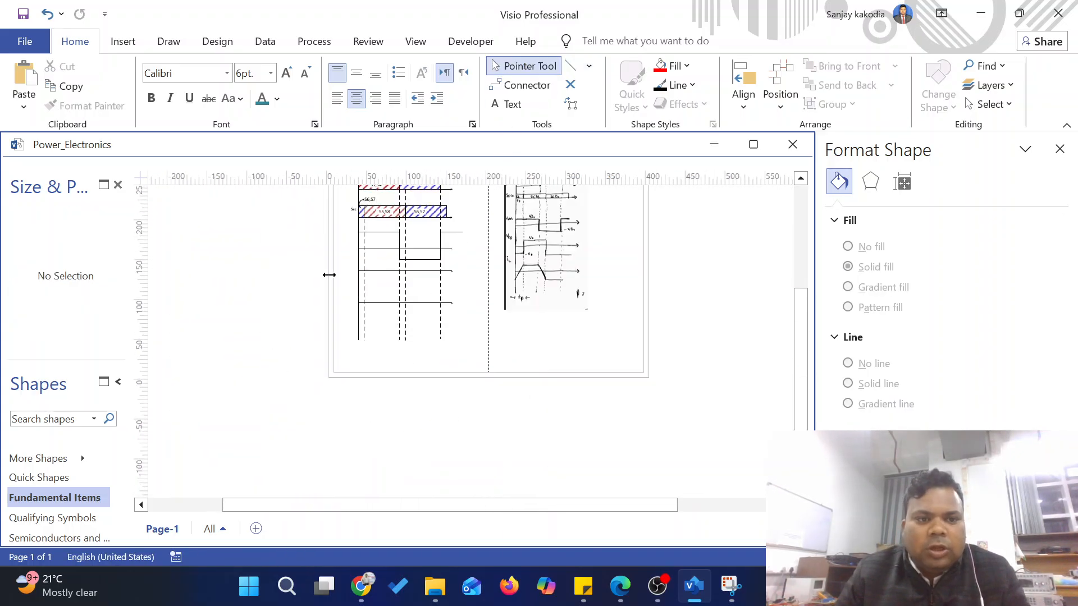
{"action": "scroll", "coordinate": [646, 270], "scroll_direction": "up", "scroll_amount": 2, "text": "ctrl"}
{"action": "scroll", "coordinate": [590, 322], "scroll_direction": "up", "scroll_amount": 2}
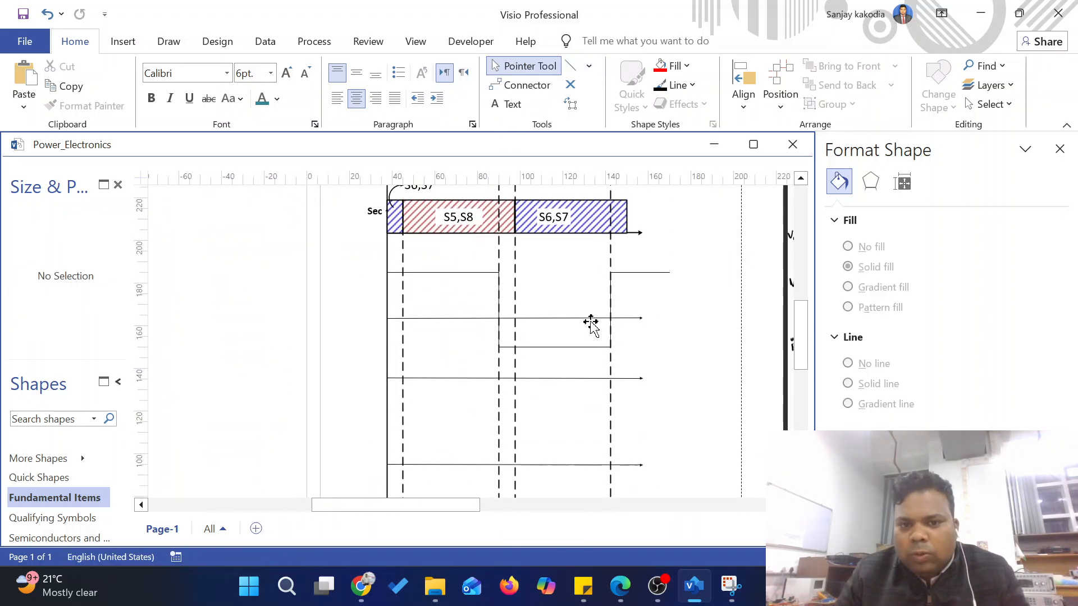
{"action": "left_click", "coordinate": [437, 270]}
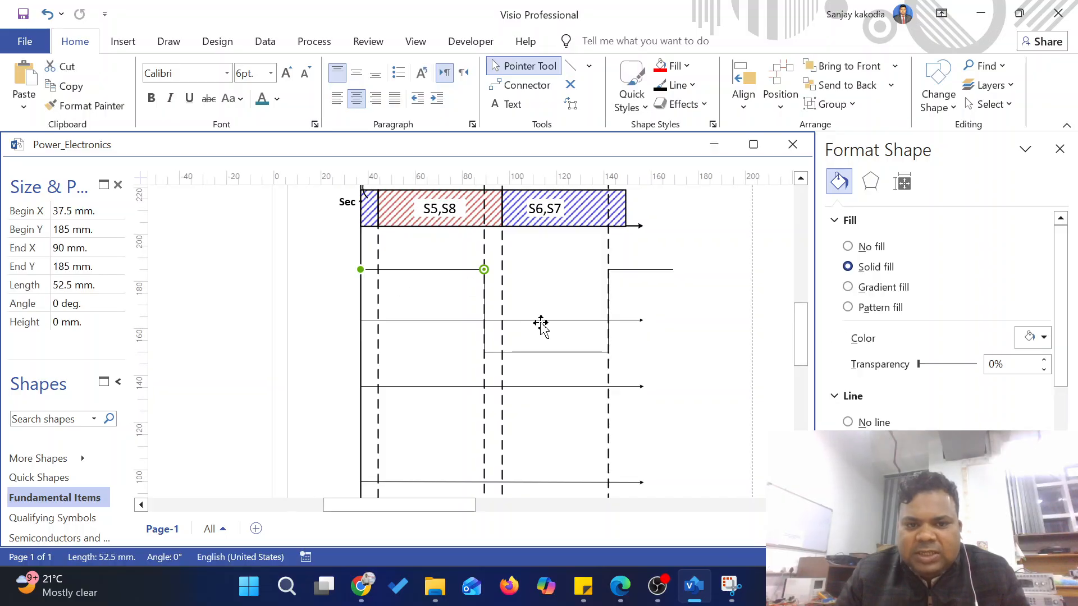
{"action": "left_click", "coordinate": [567, 353]}
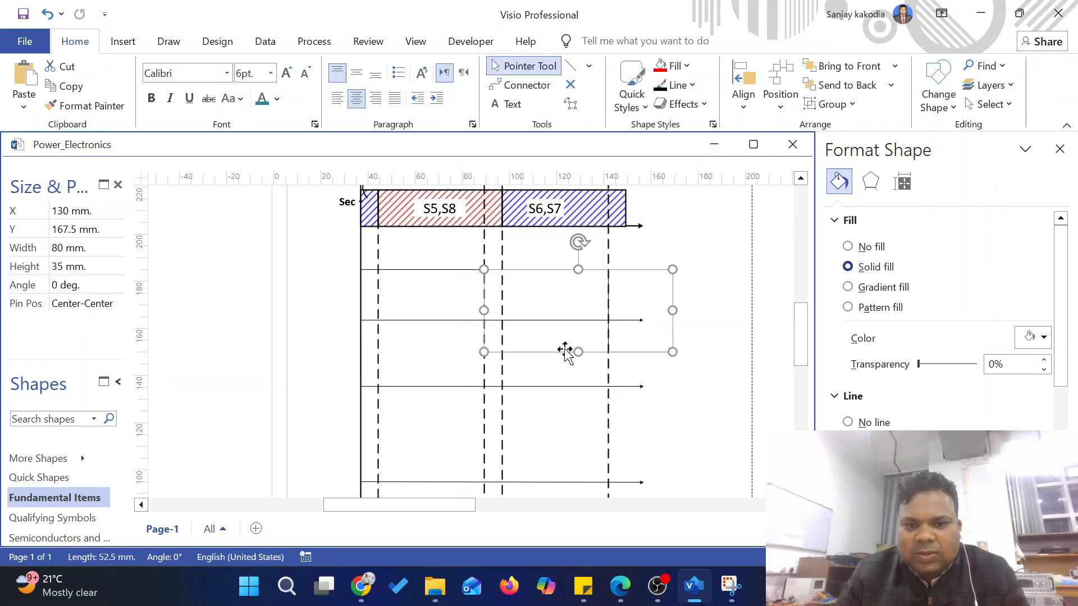
{"action": "left_click", "coordinate": [456, 270]}
{"action": "key", "text": "Delete"}
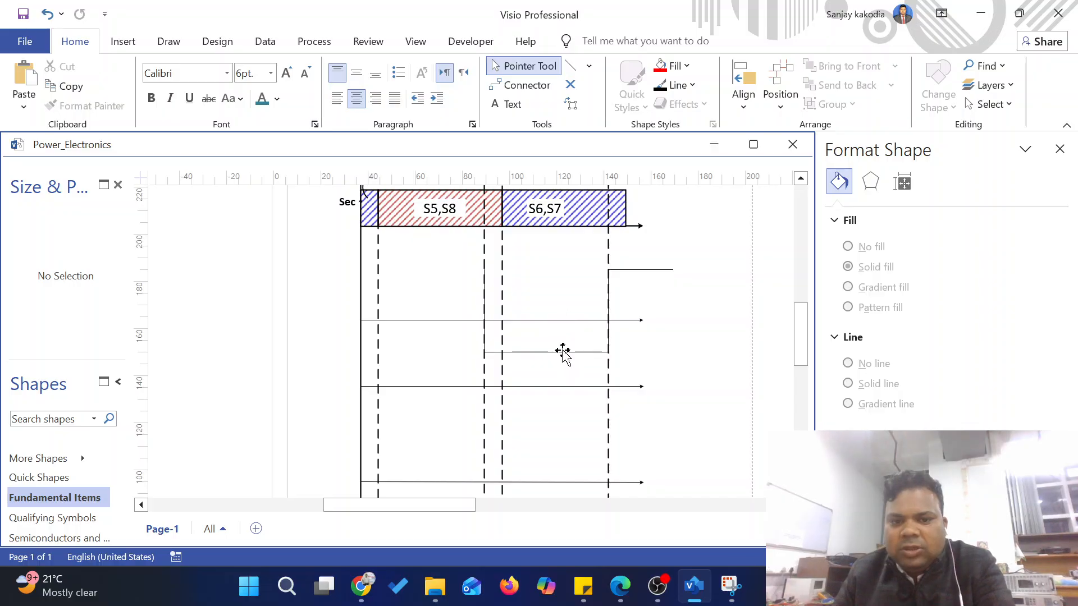
Step: Try to extend the first waveform's connected path leftward from its upper-left end point, and undo the attempt
{"action": "left_click", "coordinate": [563, 352]}
{"action": "left_click", "coordinate": [571, 65]}
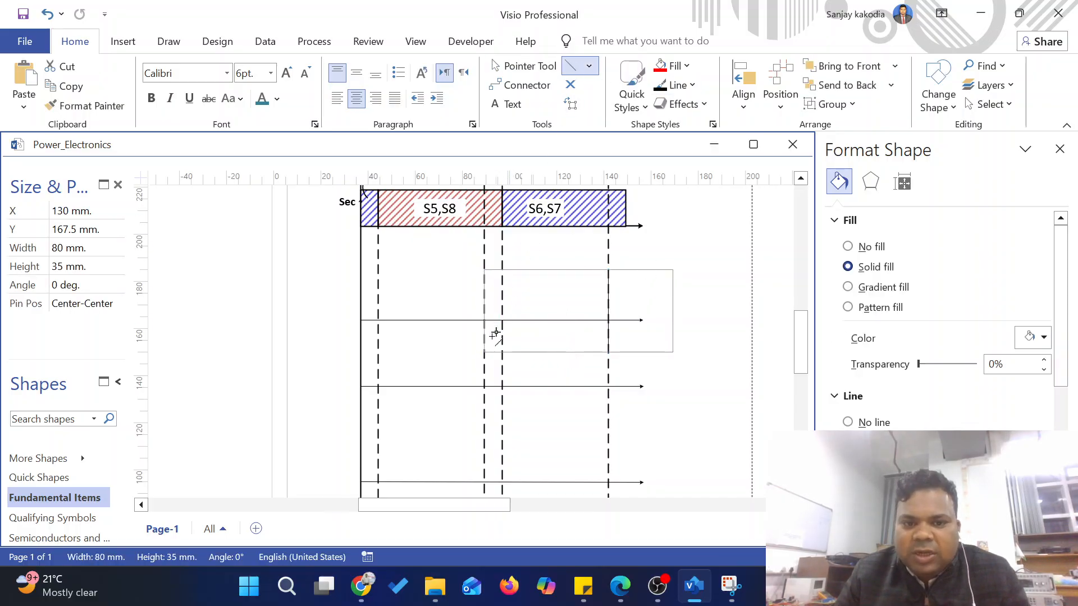
{"action": "scroll", "coordinate": [494, 336], "scroll_direction": "up", "scroll_amount": 1}
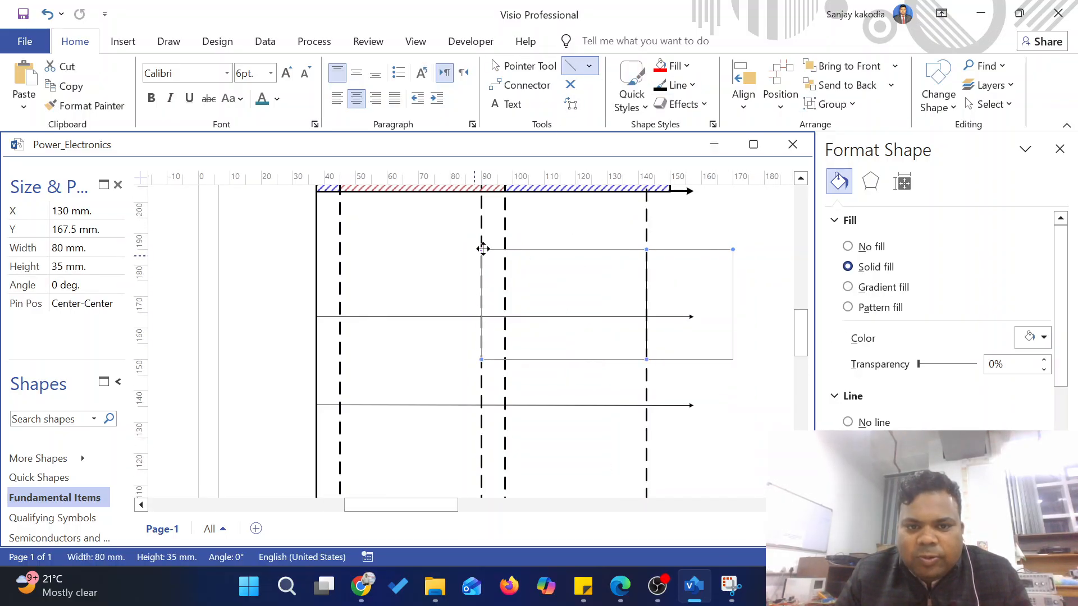
{"action": "left_click_drag", "start_coordinate": [482, 249], "coordinate": [434, 250]}
{"action": "key", "text": "ctrl+z"}
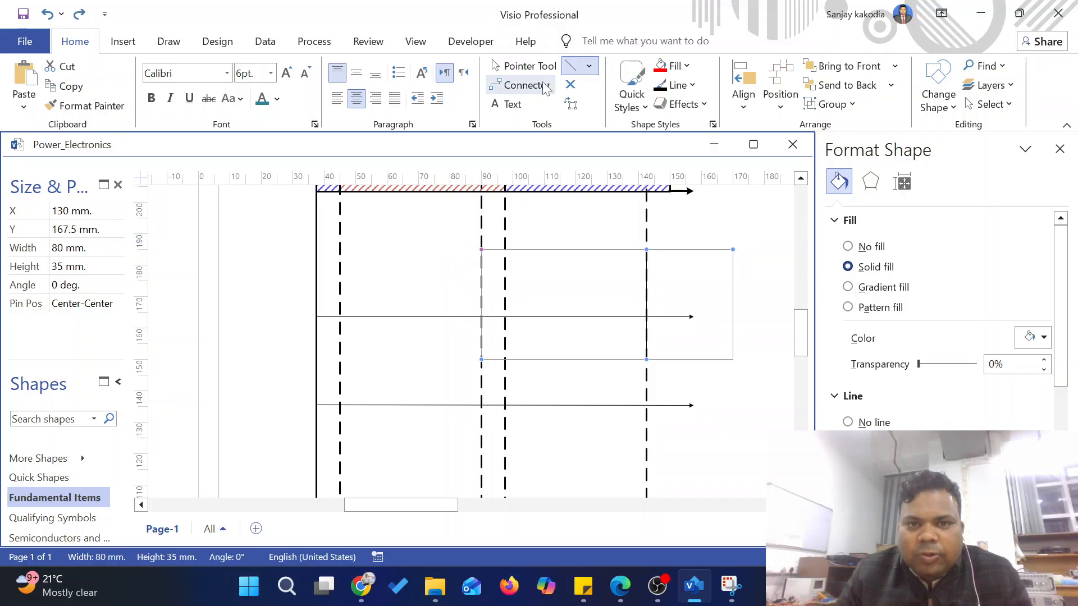
Step: Try to add the first waveform's upper level line, 52.5 mm long, from the vertical axis to the 90 mm dashed line
{"action": "left_click_drag", "start_coordinate": [316, 249], "coordinate": [481, 250]}
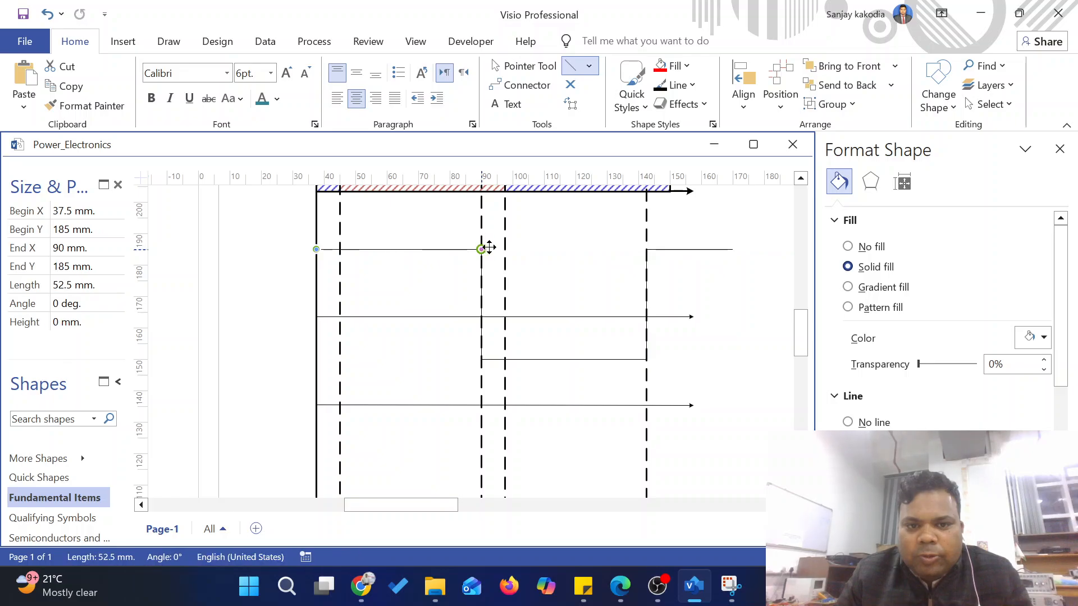
{"action": "left_click", "coordinate": [560, 244]}
{"action": "left_click", "coordinate": [550, 360]}
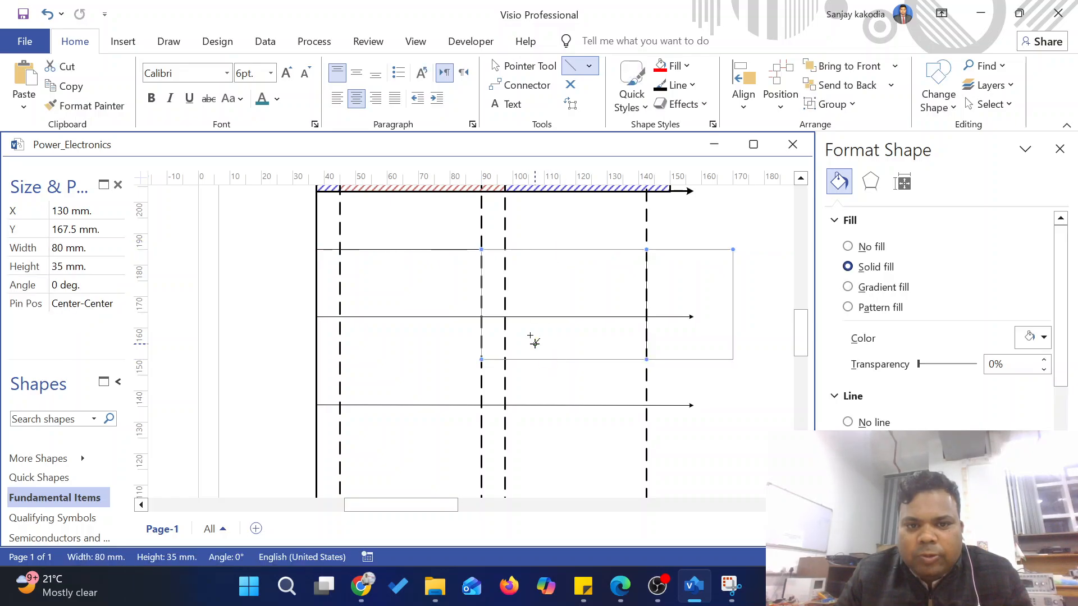
{"action": "left_click", "coordinate": [458, 250]}
{"action": "scroll", "coordinate": [458, 249], "scroll_direction": "up", "scroll_amount": 3}
{"action": "left_click", "coordinate": [536, 253]}
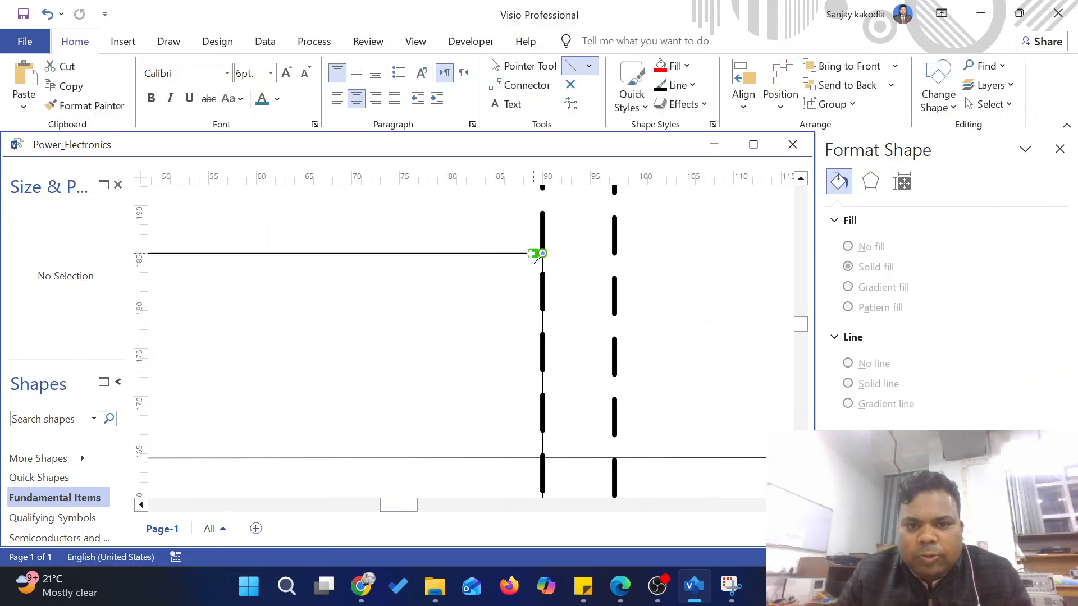
Step: Try to redraw that level line from the 90 mm dashed line back to the vertical axis, and delete the separate line
{"action": "mouse_move", "coordinate": [543, 253]}
{"action": "left_mouse_down"}
{"action": "mouse_move", "coordinate": [400, 260]}
{"action": "mouse_move", "coordinate": [426, 262]}
{"action": "mouse_move", "coordinate": [327, 238]}
{"action": "mouse_move", "coordinate": [298, 215]}
{"action": "left_mouse_up"}
{"action": "scroll", "coordinate": [396, 281], "scroll_direction": "down", "scroll_amount": 1}
{"action": "scroll", "coordinate": [424, 262], "scroll_direction": "down", "scroll_amount": 4}
{"action": "left_click", "coordinate": [433, 213]}
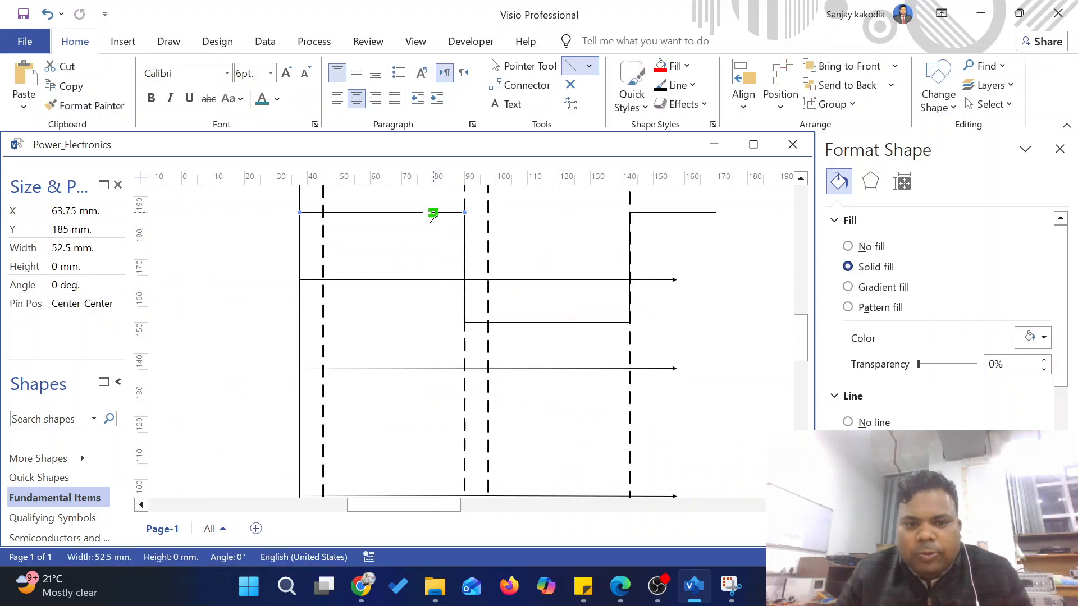
{"action": "key", "text": "Delete"}
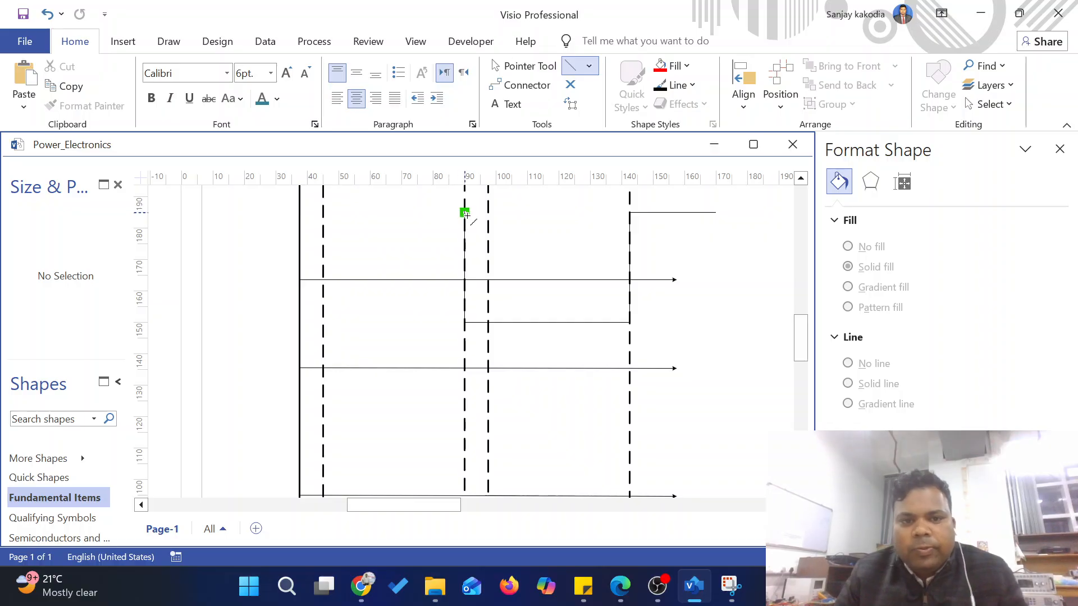
Step: Extend the first waveform's connected path from its upper-left corner to the vertical axis with a level segment about 52.5 mm long
{"action": "left_click", "coordinate": [466, 213]}
{"action": "scroll", "coordinate": [458, 216], "scroll_direction": "up", "scroll_amount": 3}
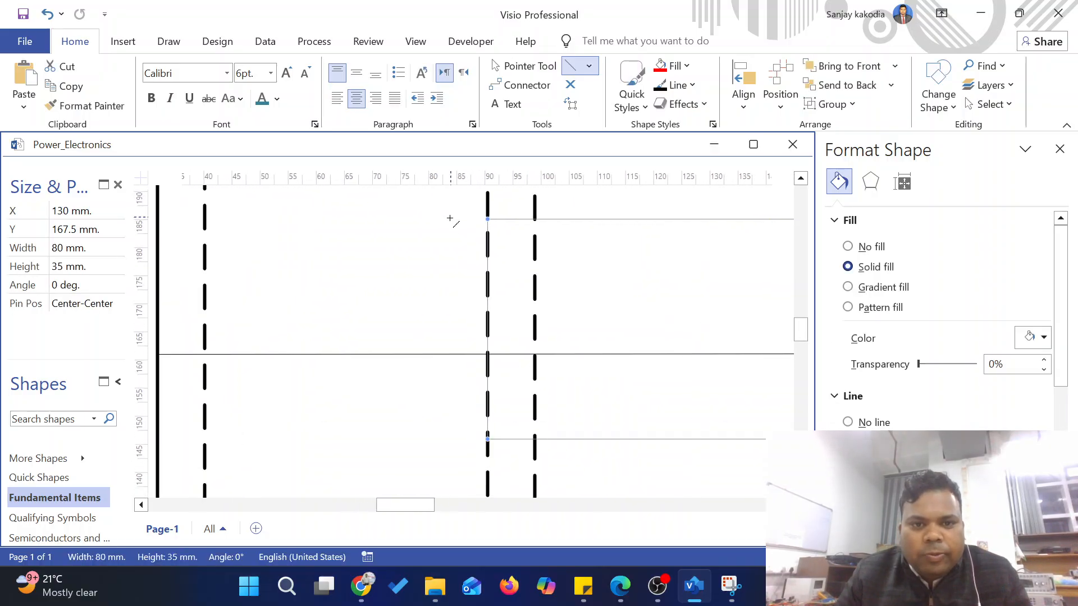
{"action": "left_click_drag", "start_coordinate": [487, 219], "coordinate": [234, 233]}
{"action": "scroll", "coordinate": [389, 224], "scroll_direction": "down", "scroll_amount": 1}
{"action": "scroll", "coordinate": [325, 247], "scroll_direction": "down", "scroll_amount": 2}
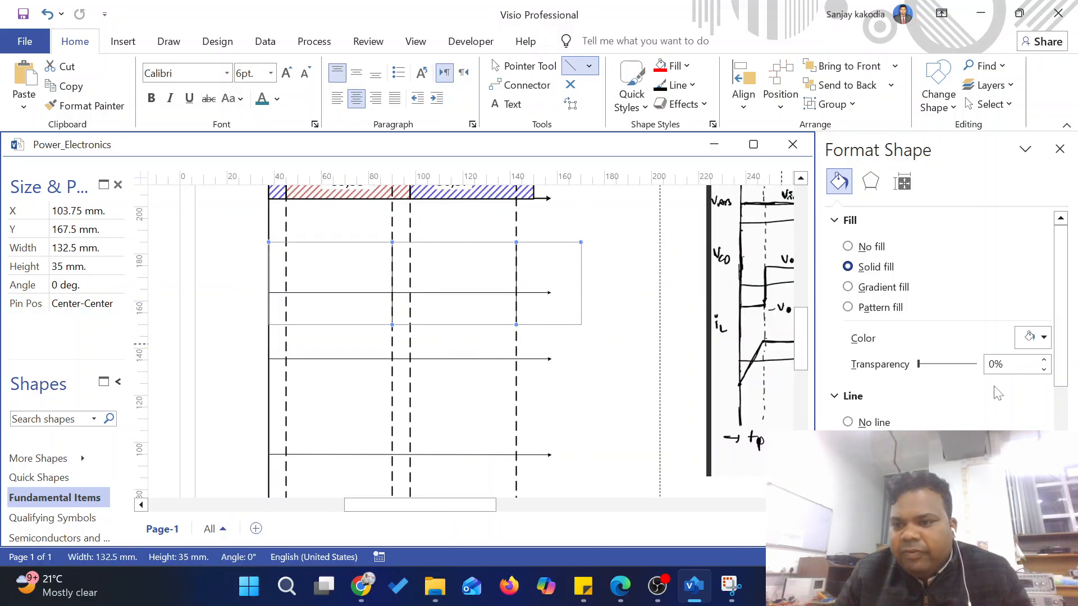
Step: Set the first waveform's line width to 1.5 pt and its line colour to red
{"action": "scroll", "coordinate": [998, 393], "scroll_direction": "down", "scroll_amount": 4}
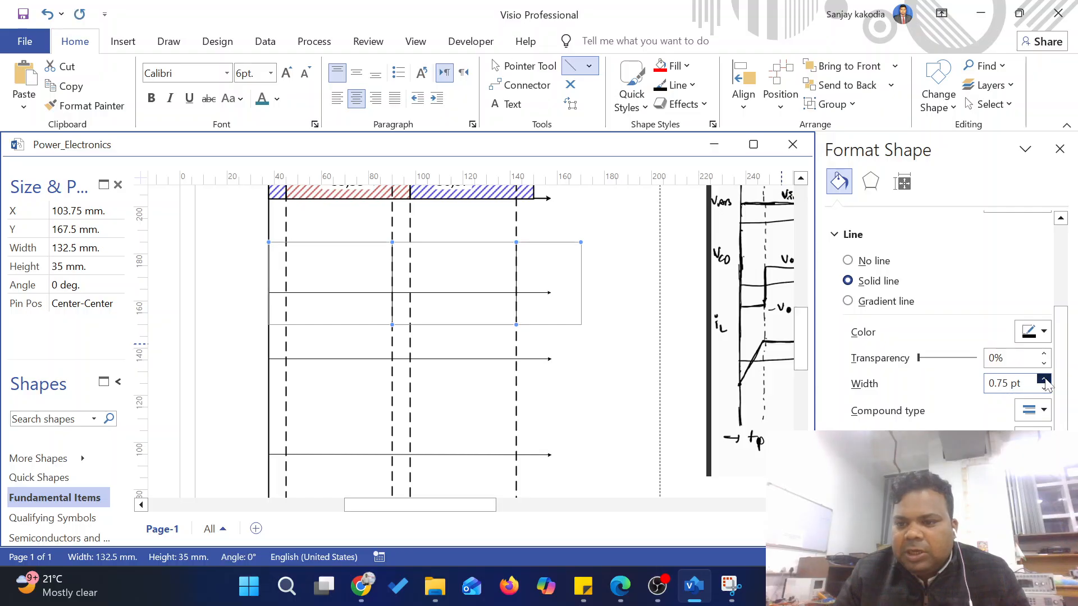
{"action": "left_click", "coordinate": [1044, 380]}
{"action": "left_click", "coordinate": [605, 263]}
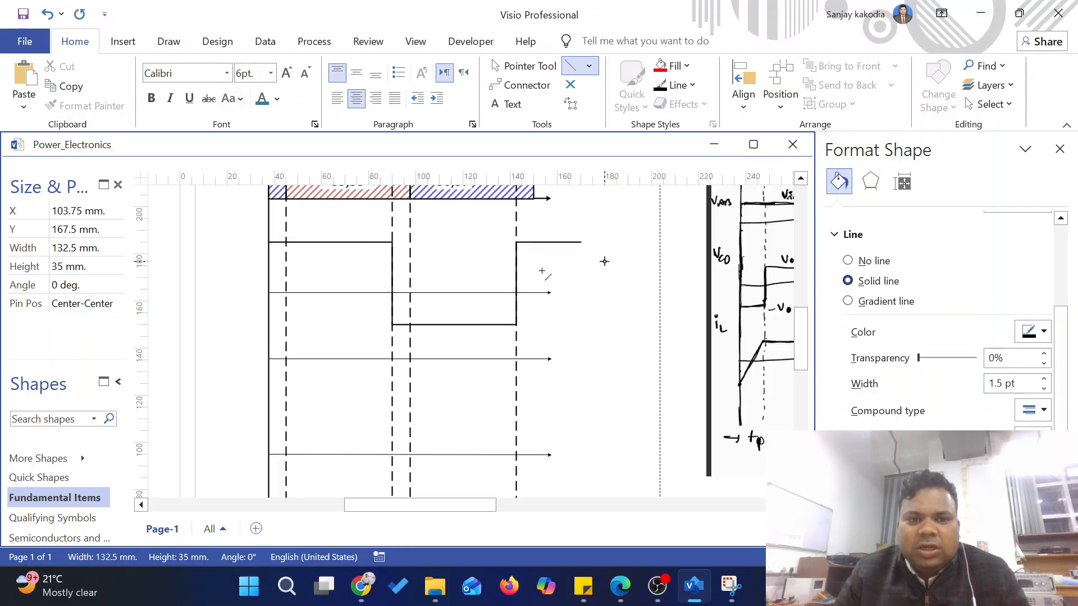
{"action": "left_click", "coordinate": [358, 243]}
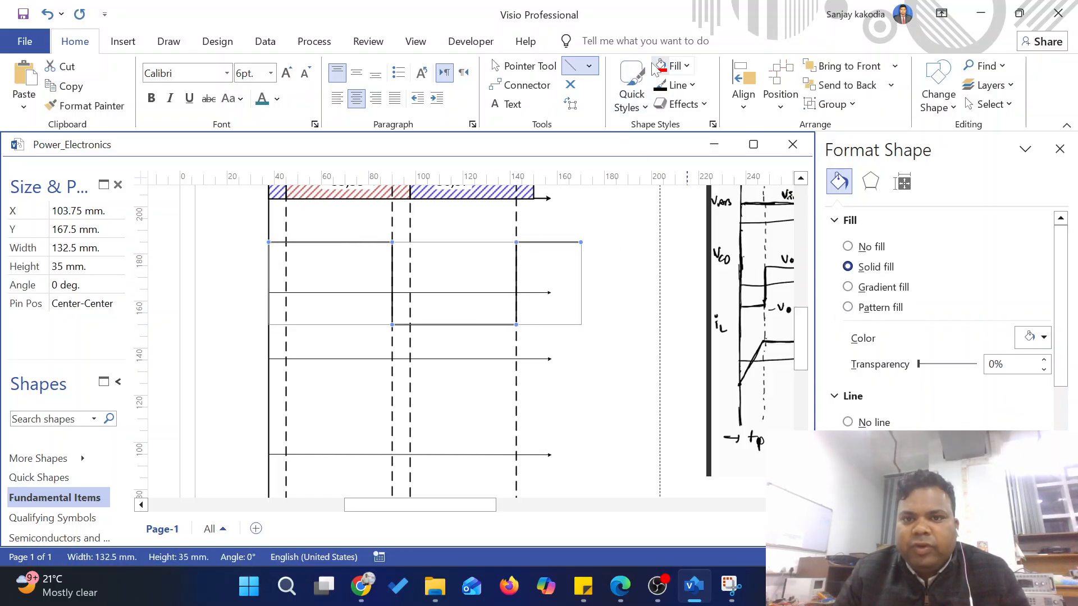
{"action": "left_click", "coordinate": [690, 89]}
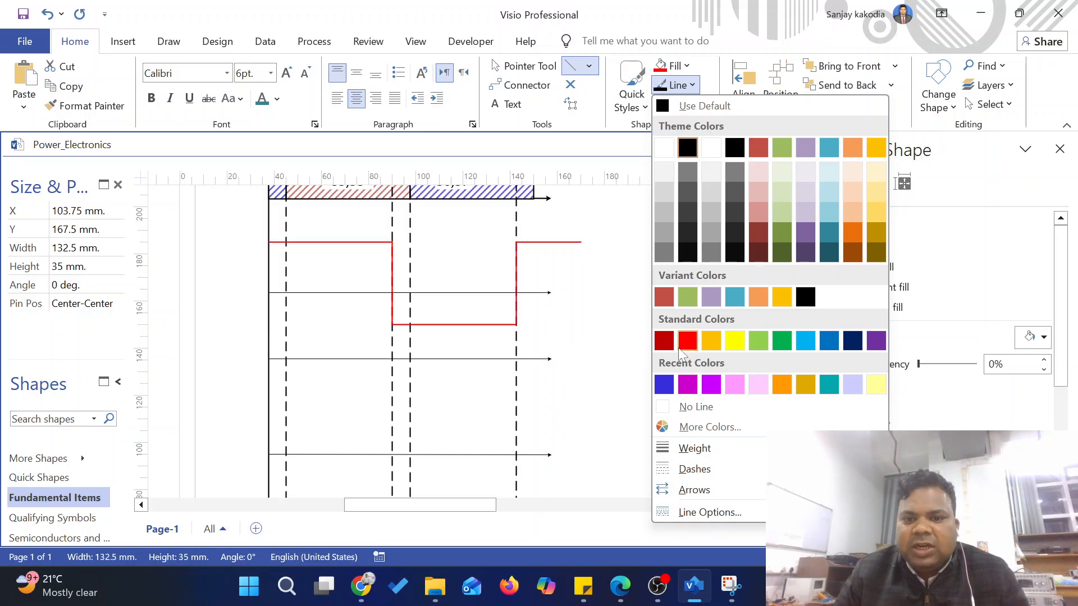
{"action": "left_click", "coordinate": [693, 347]}
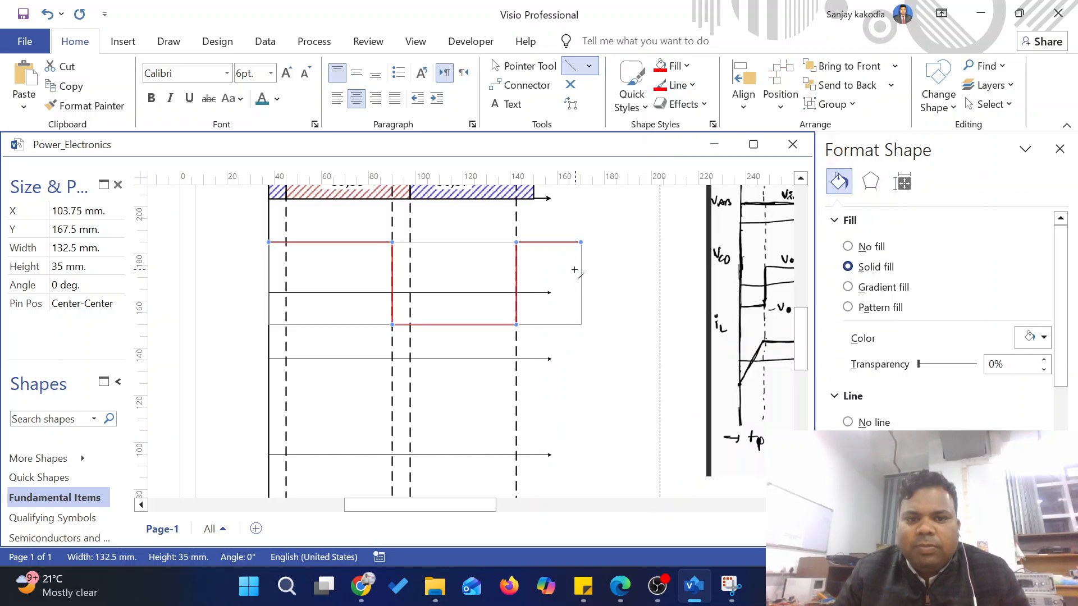
Step: Reduce the first waveform's height to about 21 mm by lowering its top edge and raising its bottom edge
{"action": "scroll", "coordinate": [428, 242], "scroll_direction": "up", "scroll_amount": 1}
{"action": "left_click", "coordinate": [528, 67]}
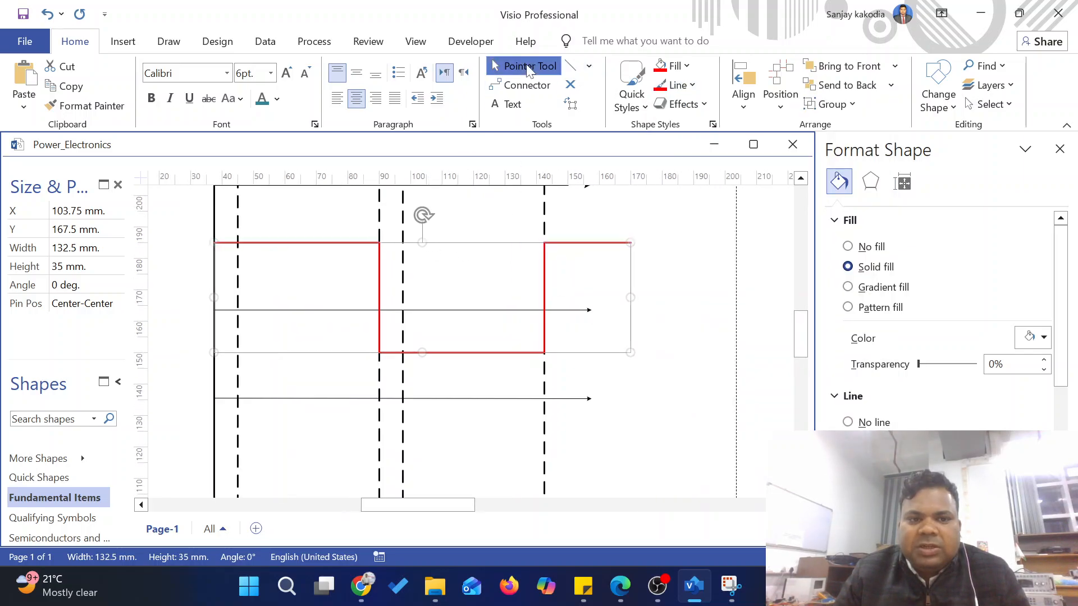
{"action": "left_click_drag", "start_coordinate": [427, 247], "coordinate": [423, 271]}
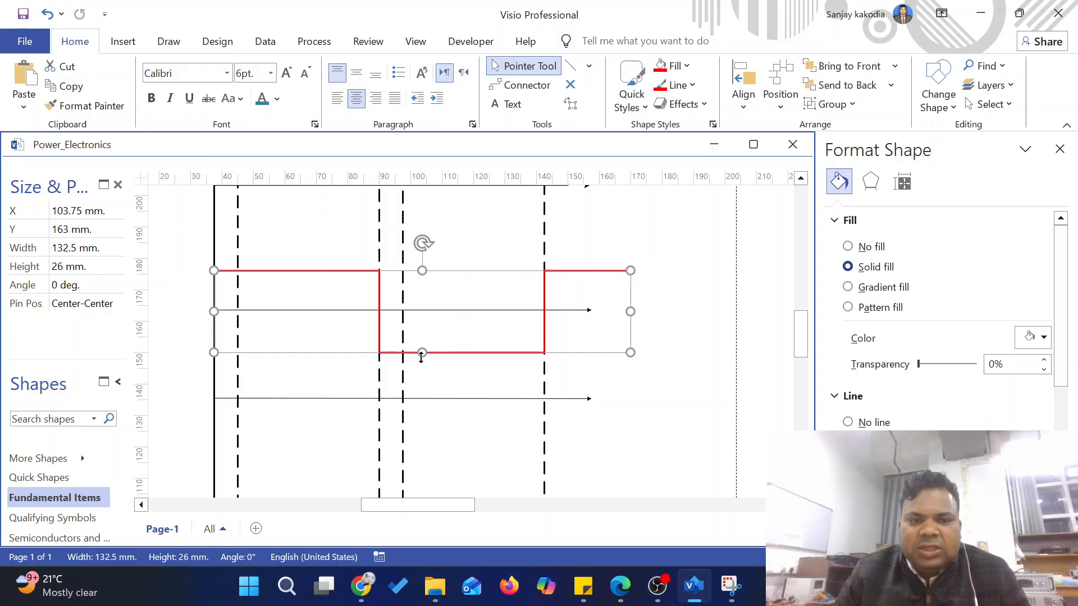
{"action": "left_click_drag", "start_coordinate": [422, 353], "coordinate": [423, 337]}
{"action": "left_click", "coordinate": [632, 307]}
{"action": "scroll", "coordinate": [634, 278], "scroll_direction": "down", "scroll_amount": 1}
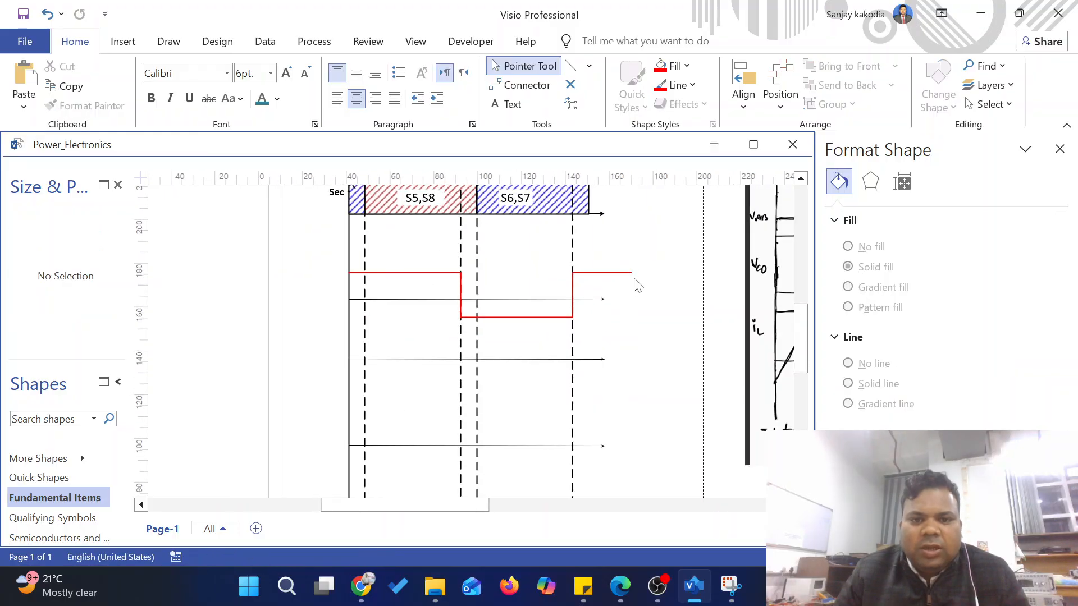
Step: Move the red waveform and the two horizontal axes below the Sec band up together, bringing the waveform's centre to Y 184.5 mm
{"action": "left_click_drag", "start_coordinate": [654, 236], "coordinate": [264, 364]}
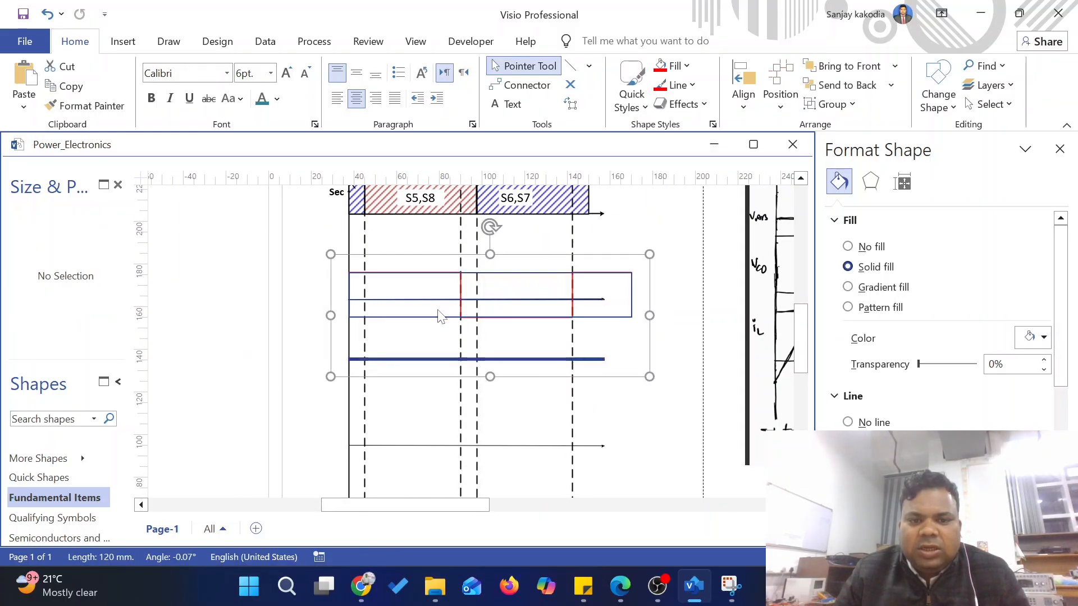
{"action": "key", "text": "ctrl+z"}
{"action": "key", "text": "ctrl+z"}
{"action": "key", "text": "ctrl+z"}
{"action": "key", "text": "ctrl+z"}
{"action": "key", "text": "ctrl+z"}
{"action": "key", "text": "ctrl+z"}
{"action": "key", "text": "ctrl+z"}
{"action": "key", "text": "ctrl+z"}
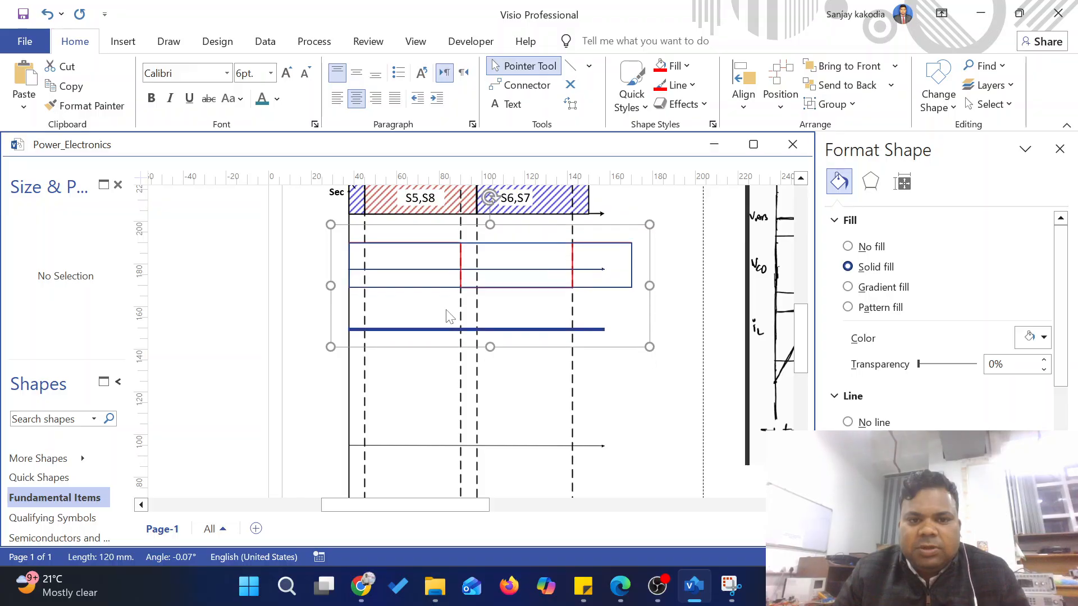
{"action": "key", "text": "ctrl+z"}
{"action": "key", "text": "ctrl+z"}
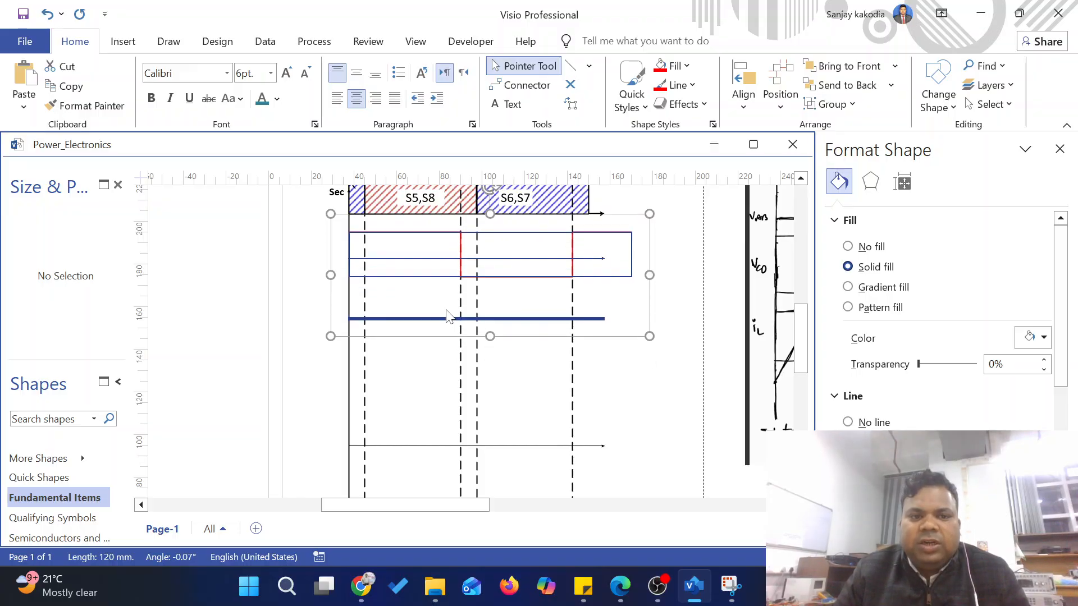
{"action": "key", "text": "ctrl+z"}
{"action": "key", "text": "ctrl+z"}
{"action": "scroll", "coordinate": [544, 344], "scroll_direction": "down", "scroll_amount": 5}
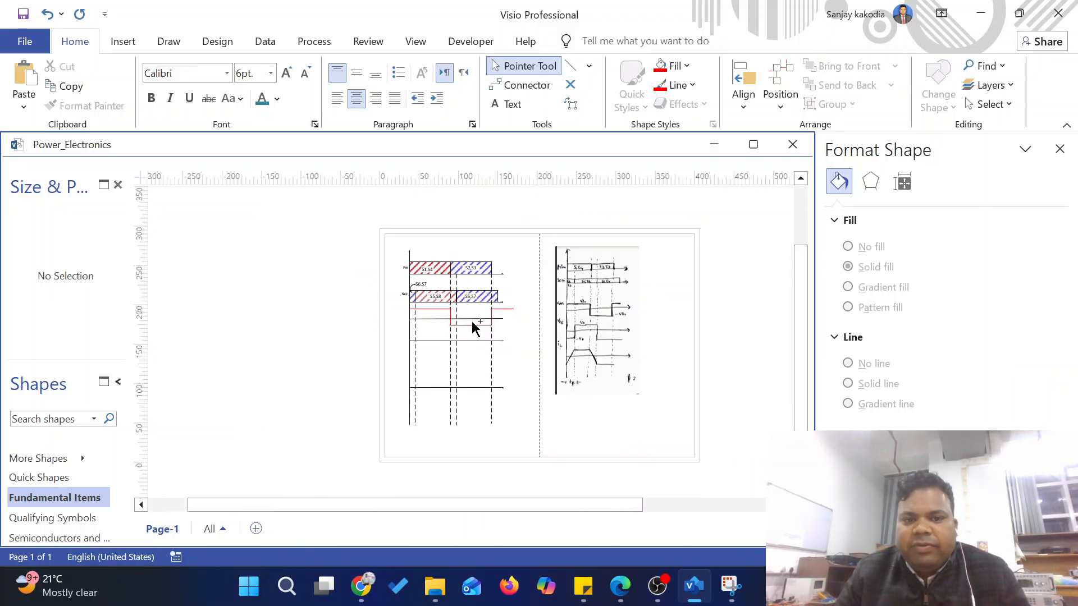
Step: Copy the Sec label and place the copy beside the first waveform's horizontal axis
{"action": "scroll", "coordinate": [471, 326], "scroll_direction": "up", "scroll_amount": 5}
{"action": "left_click", "coordinate": [302, 251]}
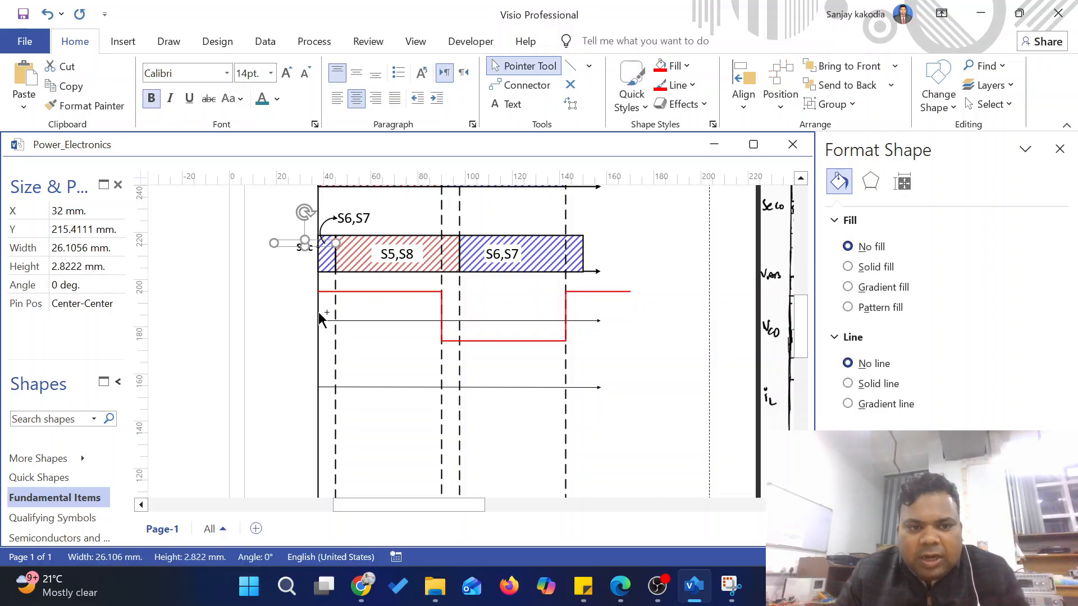
{"action": "key", "text": "ctrl+c"}
{"action": "key", "text": "ctrl+v"}
{"action": "left_click_drag", "start_coordinate": [349, 279], "coordinate": [310, 324]}
{"action": "scroll", "coordinate": [324, 275], "scroll_direction": "up", "scroll_amount": 1}
Step: Duplicate the 6.4 mm vertical arrow next to the Sec label and place the copy on the vertical axis beside the red waveform
{"action": "left_click", "coordinate": [316, 249]}
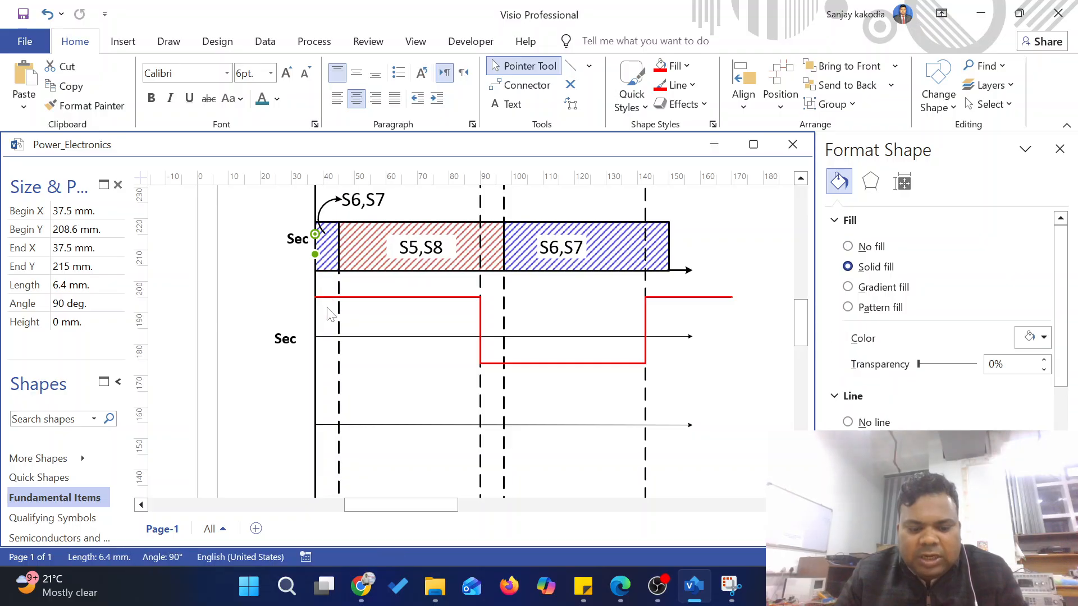
{"action": "key", "text": "ctrl+v"}
{"action": "key", "text": "ctrl+z"}
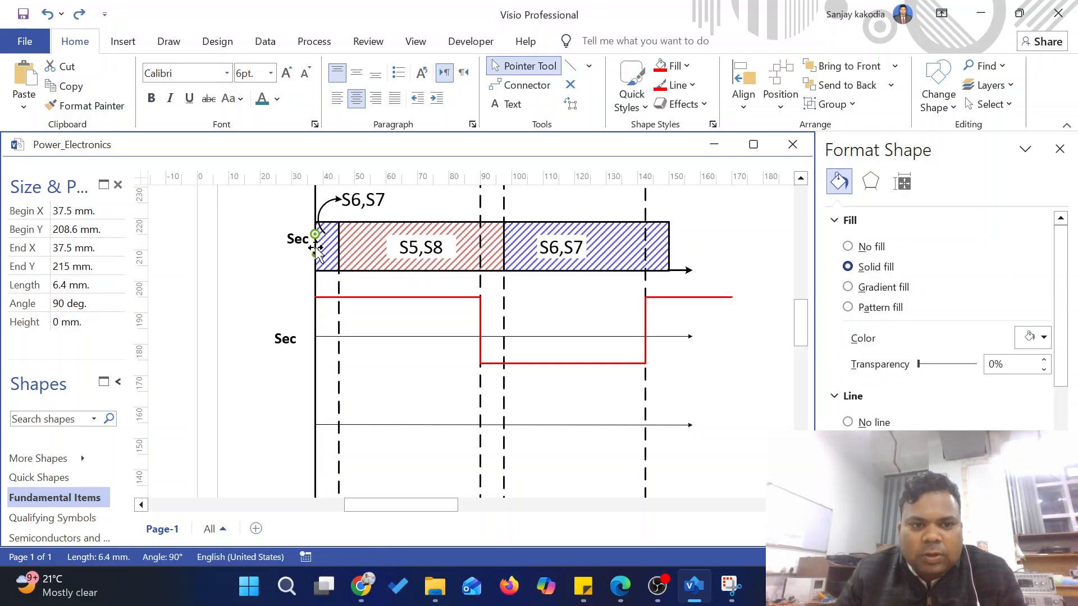
{"action": "left_click", "coordinate": [323, 261]}
{"action": "scroll", "coordinate": [365, 297], "scroll_direction": "up", "scroll_amount": 2}
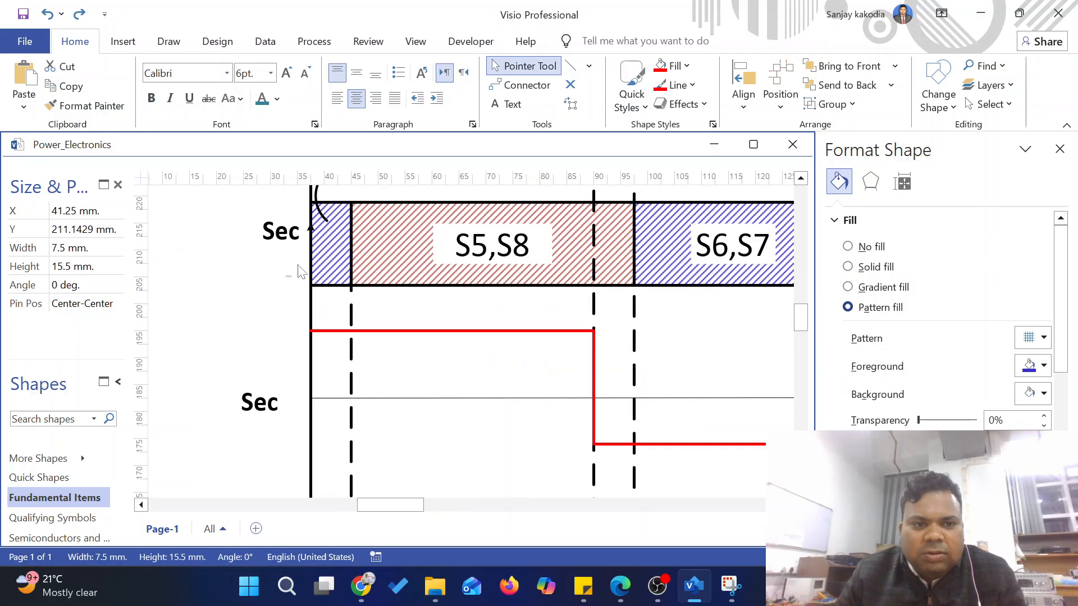
{"action": "left_click", "coordinate": [312, 238]}
{"action": "key", "text": "ctrl+d"}
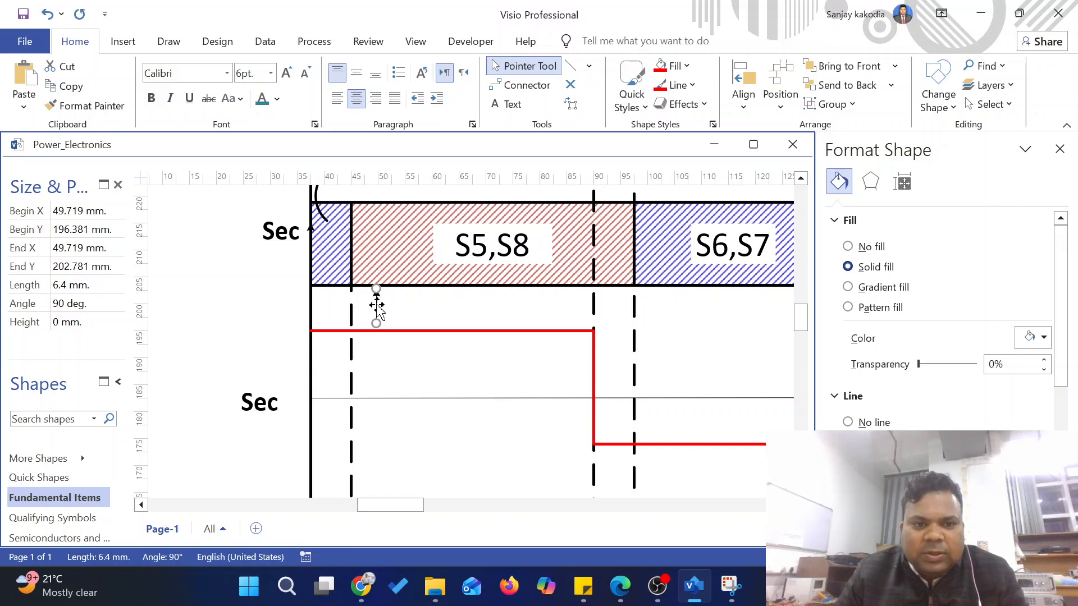
{"action": "left_click_drag", "start_coordinate": [377, 306], "coordinate": [312, 362]}
Step: Move the copied Sec label up beside the new arrow and change its text to Vab
{"action": "left_click_drag", "start_coordinate": [268, 386], "coordinate": [268, 362]}
{"action": "double_click", "coordinate": [296, 365]}
{"action": "key", "text": "BackSpace"}
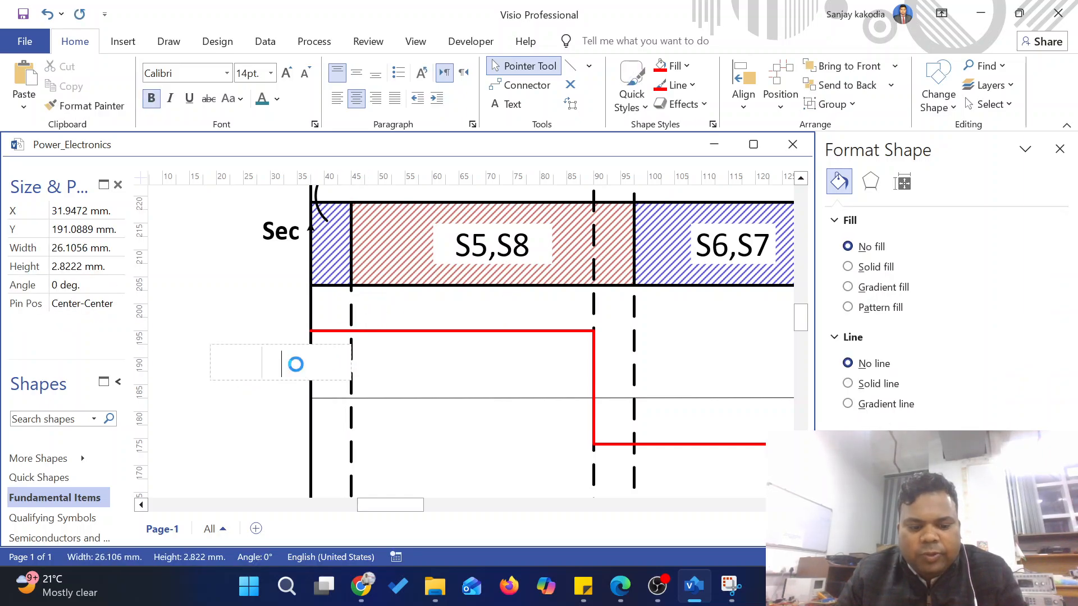
{"action": "type", "text": "ab"}
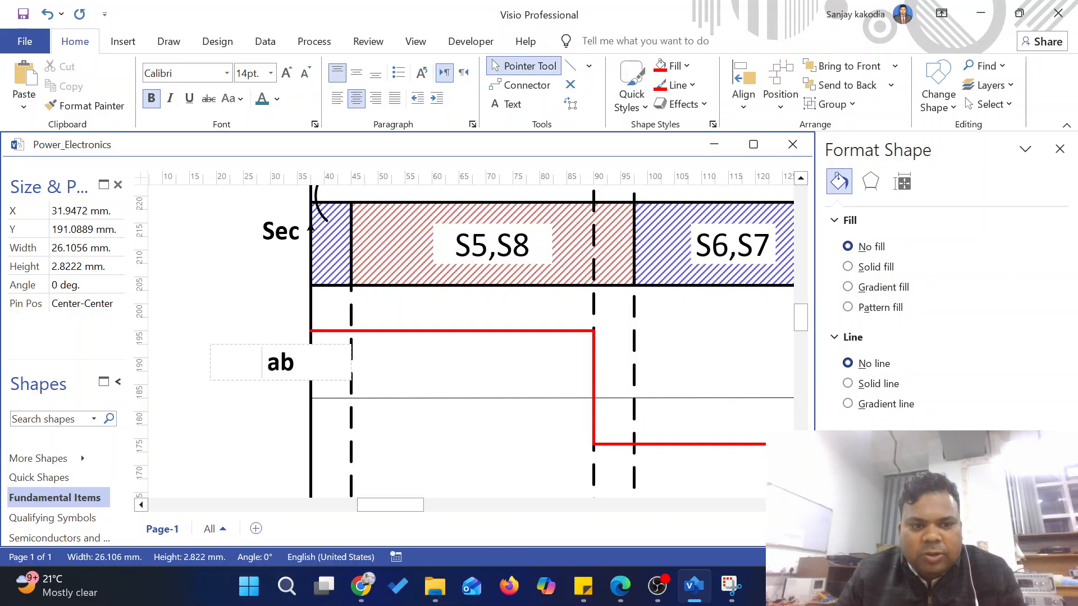
{"action": "type", "text": "V"}
{"action": "left_click", "coordinate": [272, 416]}
Step: Format the letters ab in the Vab label as subscript
{"action": "left_click", "coordinate": [283, 365]}
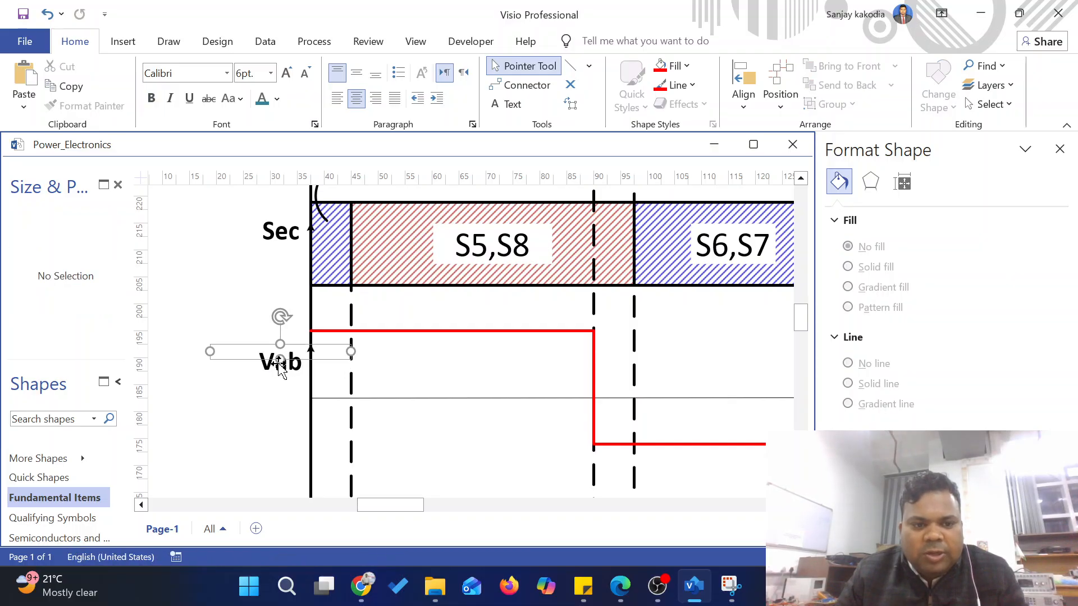
{"action": "double_click", "coordinate": [282, 365]}
{"action": "left_click_drag", "start_coordinate": [303, 365], "coordinate": [278, 360]}
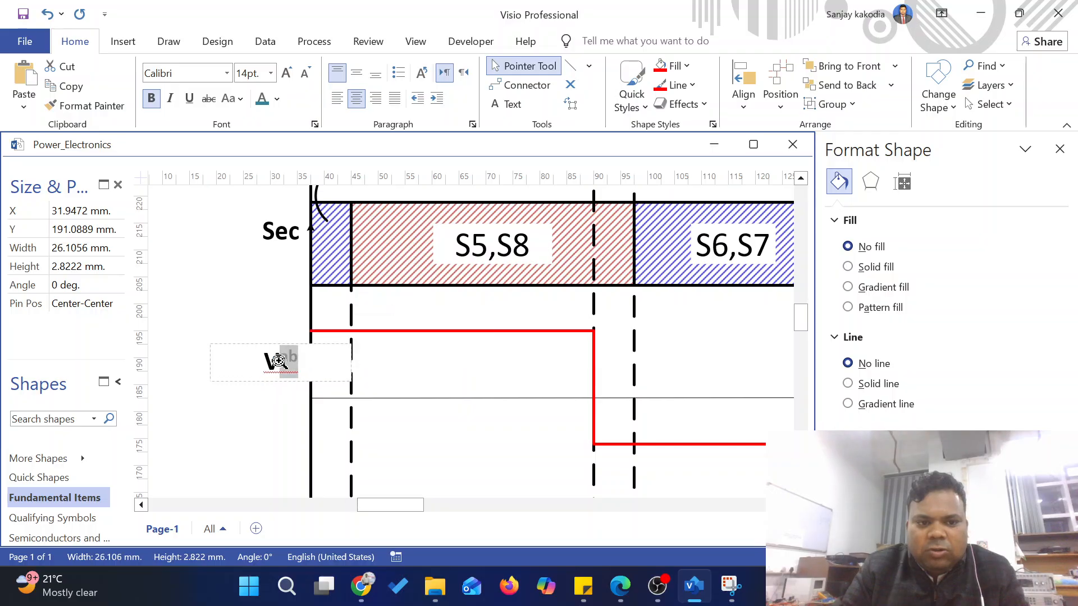
{"action": "key", "text": "ctrl+equal"}
{"action": "left_click", "coordinate": [285, 444]}
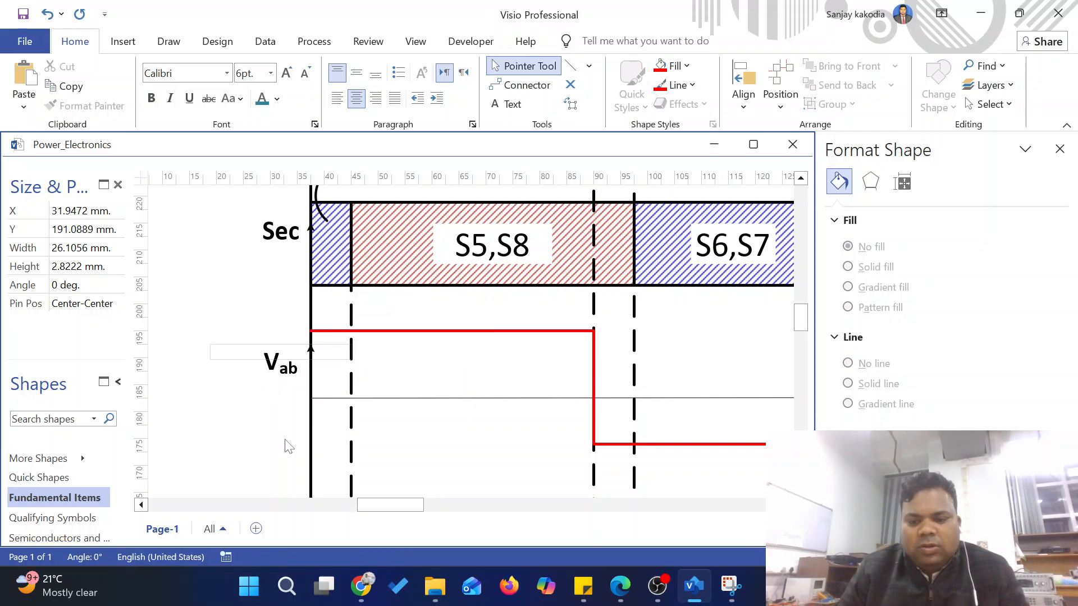
Step: Reposition the Vab label next to the vertical axis at X 32.9472 mm, Y 193.4111 mm
{"action": "scroll", "coordinate": [267, 398], "scroll_direction": "down", "scroll_amount": 3}
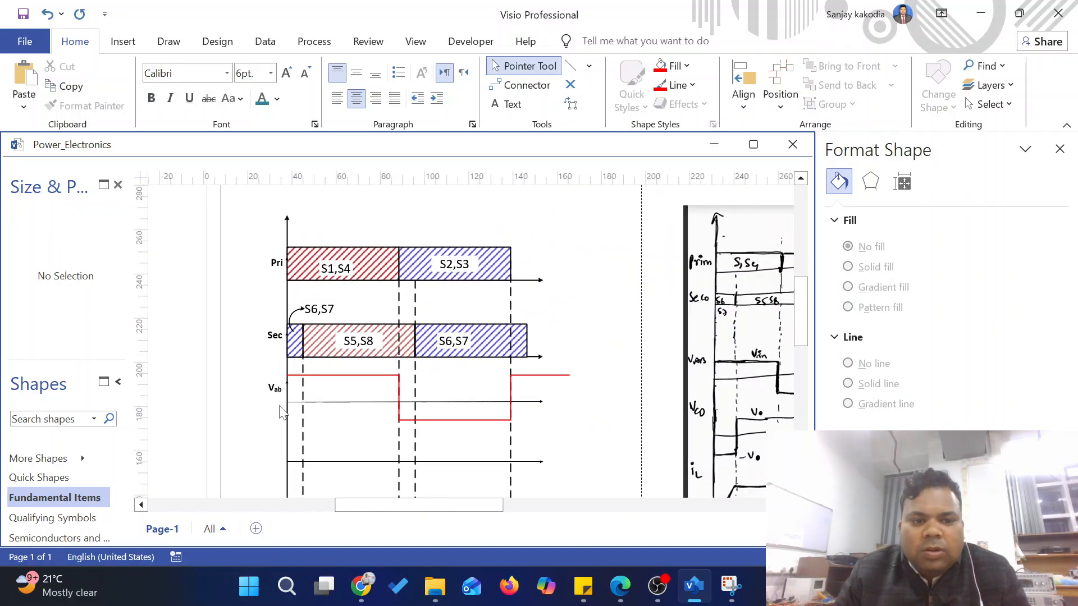
{"action": "scroll", "coordinate": [272, 397], "scroll_direction": "up", "scroll_amount": 3}
{"action": "left_click", "coordinate": [281, 368]}
{"action": "left_click_drag", "start_coordinate": [282, 368], "coordinate": [281, 368]}
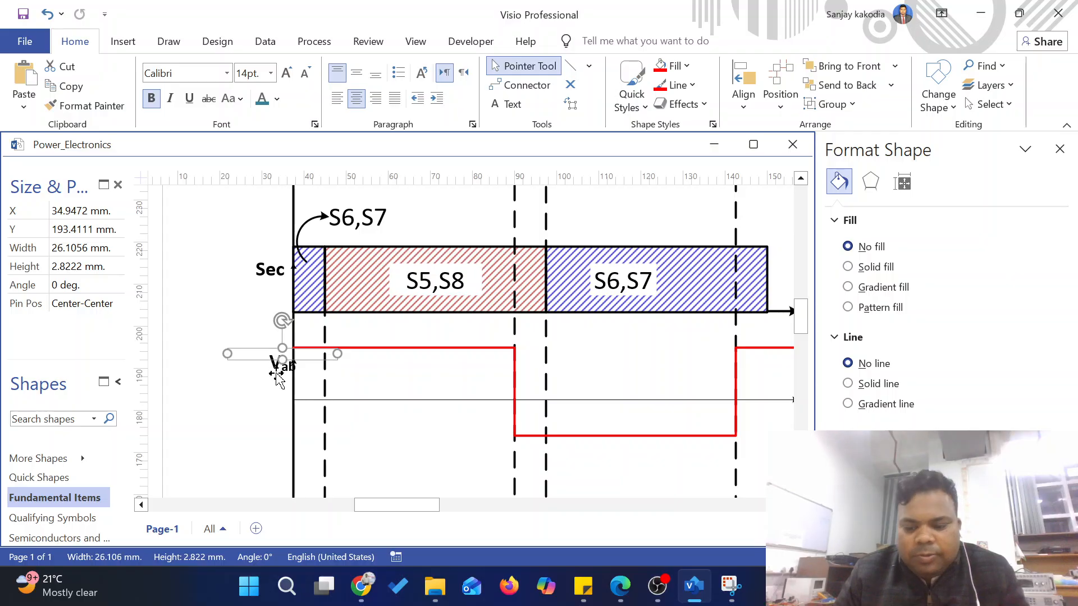
{"action": "key", "text": "Left"}
{"action": "key", "text": "Left"}
{"action": "scroll", "coordinate": [274, 392], "scroll_direction": "down", "scroll_amount": 3}
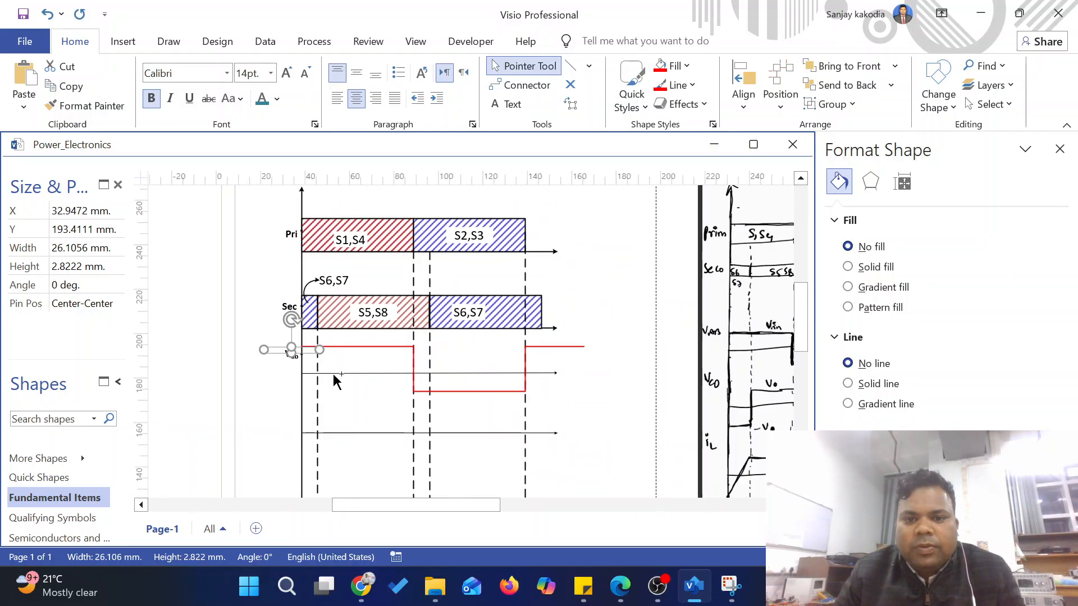
Step: Try to narrow the red waveform's overall width to 125.5 mm, and undo the resize
{"action": "scroll", "coordinate": [568, 337], "scroll_direction": "down", "scroll_amount": 1}
{"action": "left_click", "coordinate": [570, 312]}
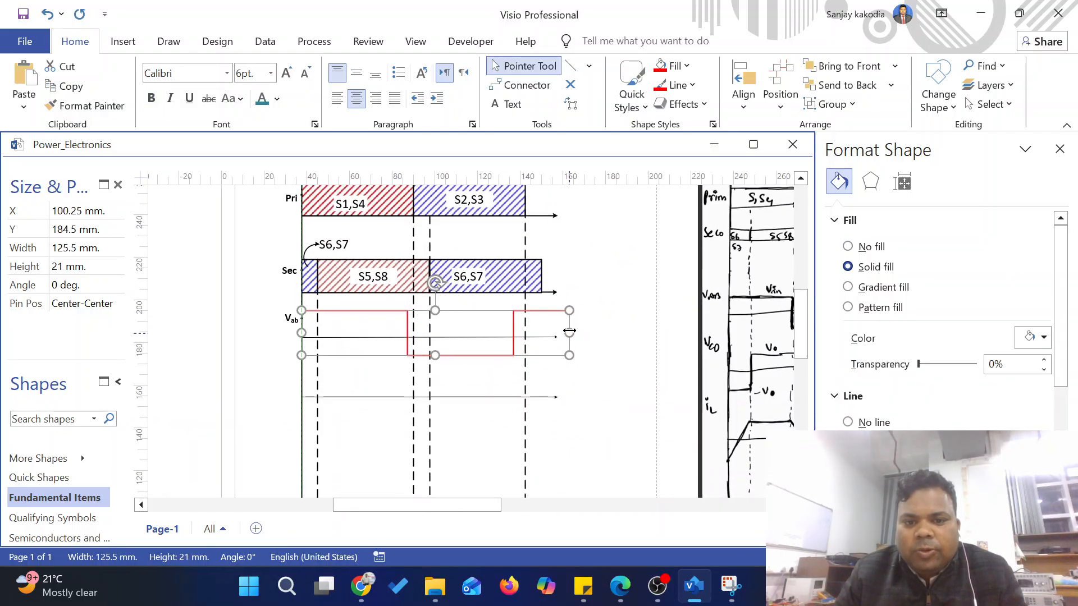
{"action": "left_click_drag", "start_coordinate": [569, 331], "coordinate": [585, 333]}
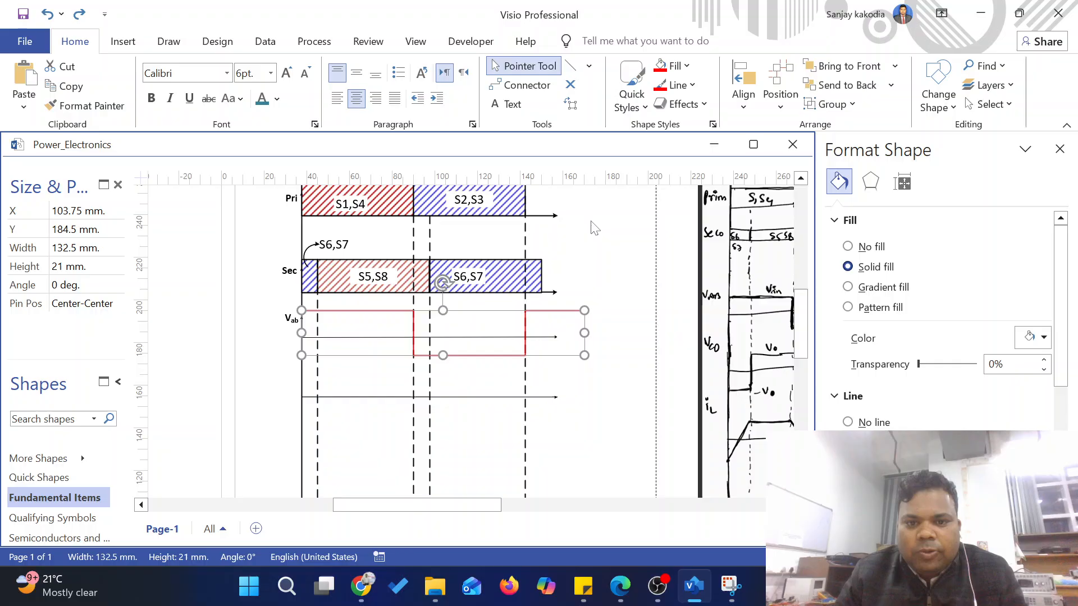
Step: Shorten the final upper segment of the red Vab waveform so its overall width is 117.5 mm
{"action": "left_click", "coordinate": [571, 65]}
{"action": "scroll", "coordinate": [573, 259], "scroll_direction": "up", "scroll_amount": 5}
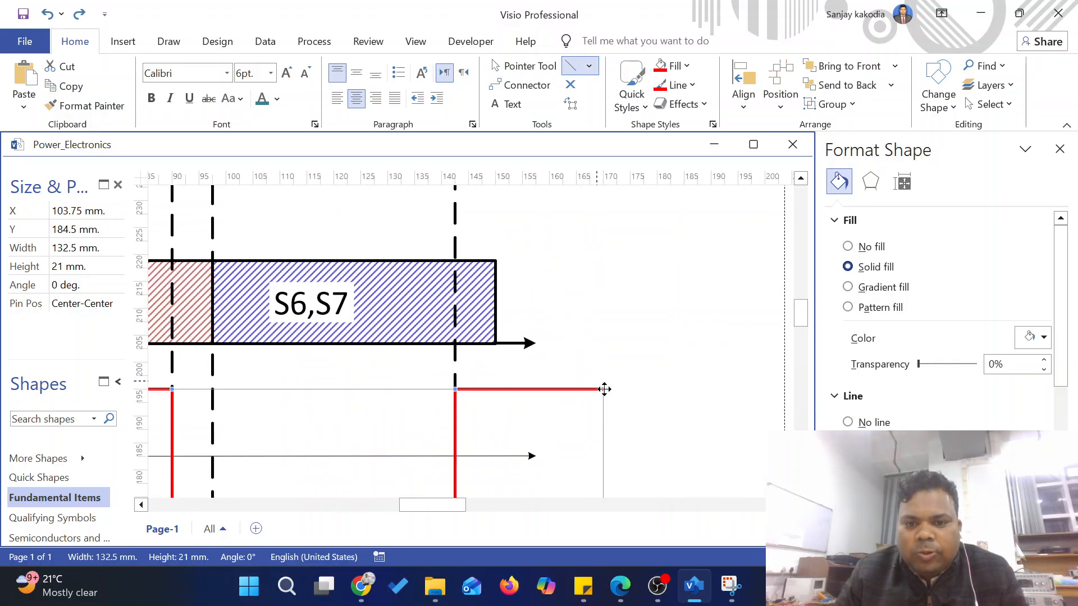
{"action": "left_click_drag", "start_coordinate": [598, 388], "coordinate": [518, 388]}
{"action": "scroll", "coordinate": [558, 393], "scroll_direction": "down", "scroll_amount": 3}
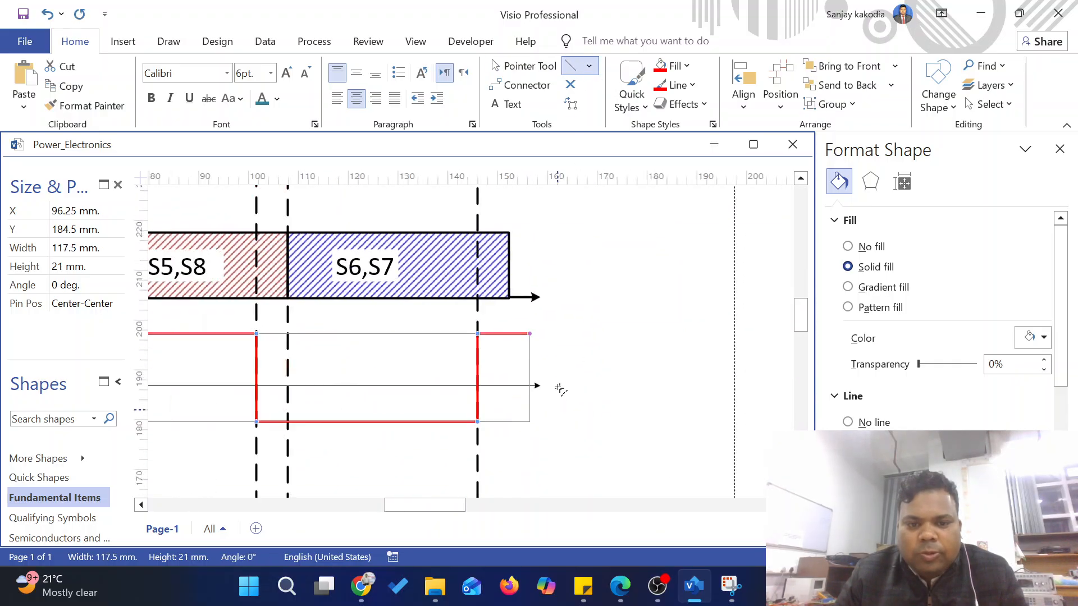
{"action": "scroll", "coordinate": [584, 382], "scroll_direction": "down", "scroll_amount": 1}
{"action": "left_click", "coordinate": [601, 393]}
Step: Move the horizontal axis arrow just below the red waveform down so it begins at Y 140 mm
{"action": "scroll", "coordinate": [557, 368], "scroll_direction": "down", "scroll_amount": 2}
{"action": "scroll", "coordinate": [584, 373], "scroll_direction": "up", "scroll_amount": 2}
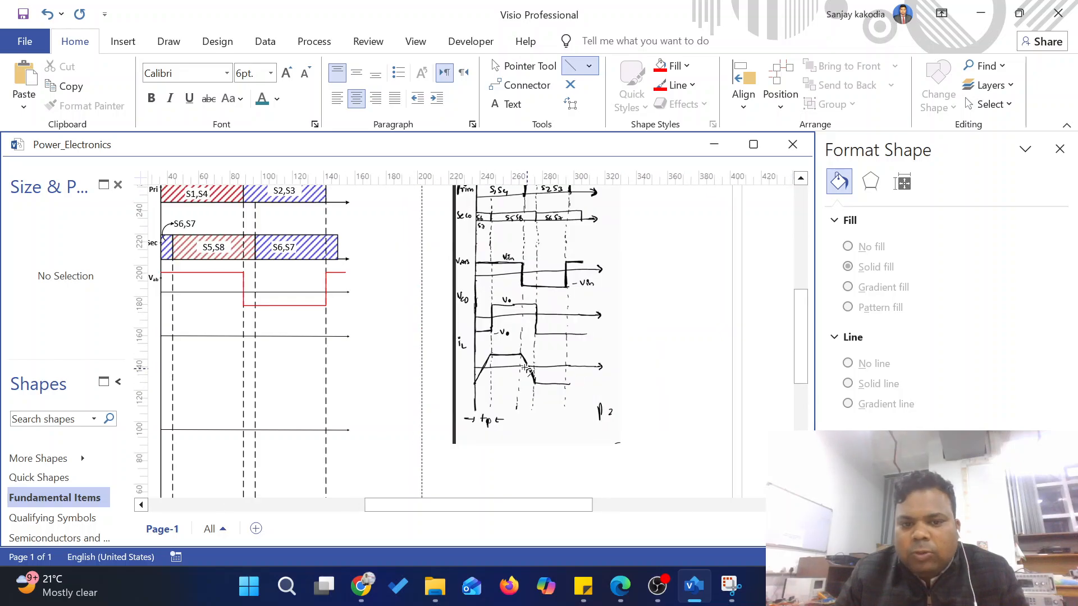
{"action": "scroll", "coordinate": [528, 343], "scroll_direction": "down", "scroll_amount": 2}
{"action": "scroll", "coordinate": [497, 333], "scroll_direction": "up", "scroll_amount": 2}
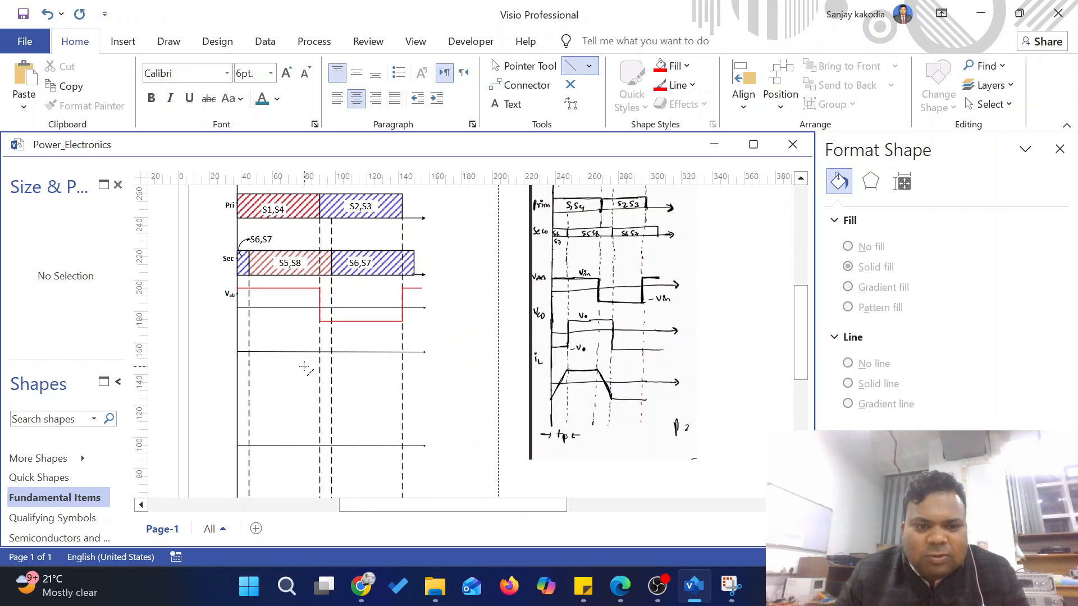
{"action": "scroll", "coordinate": [311, 310], "scroll_direction": "up", "scroll_amount": 2}
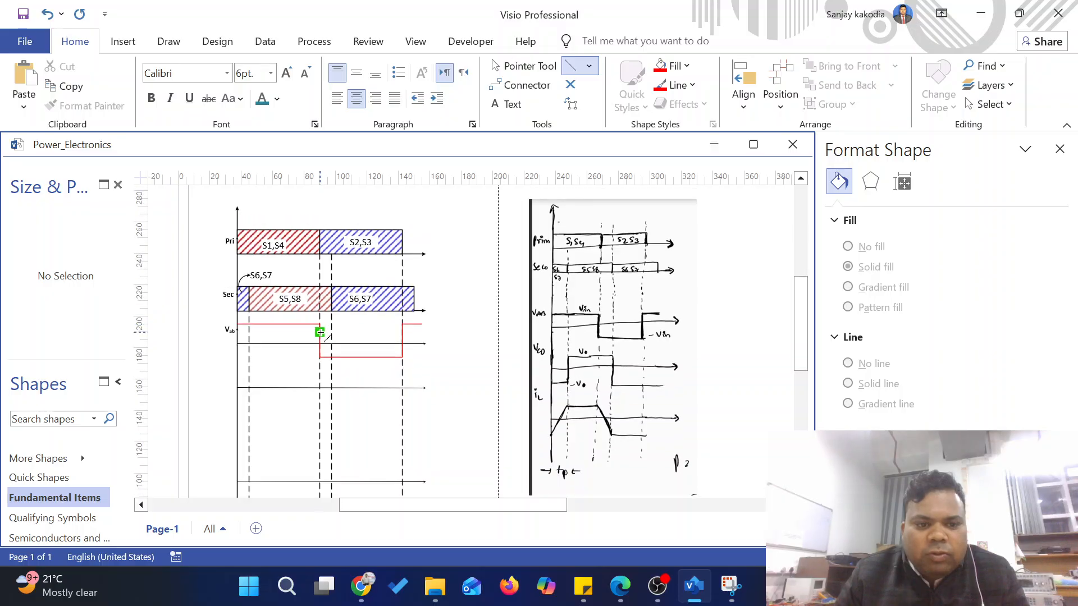
{"action": "scroll", "coordinate": [319, 337], "scroll_direction": "down", "scroll_amount": 2}
{"action": "left_click", "coordinate": [273, 352]}
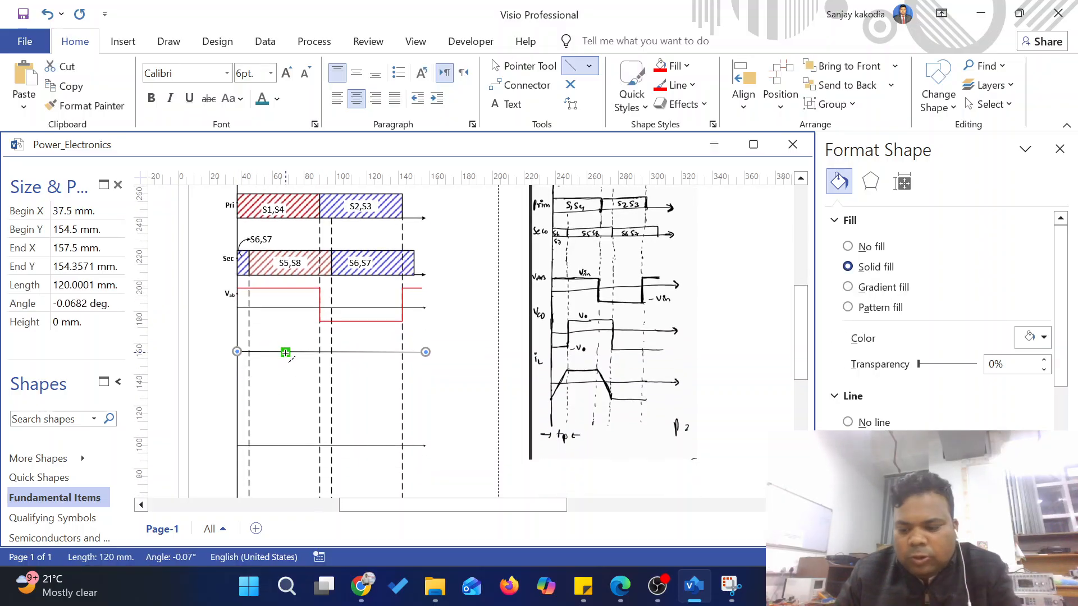
{"action": "key", "text": "Down"}
{"action": "key", "text": "Down"}
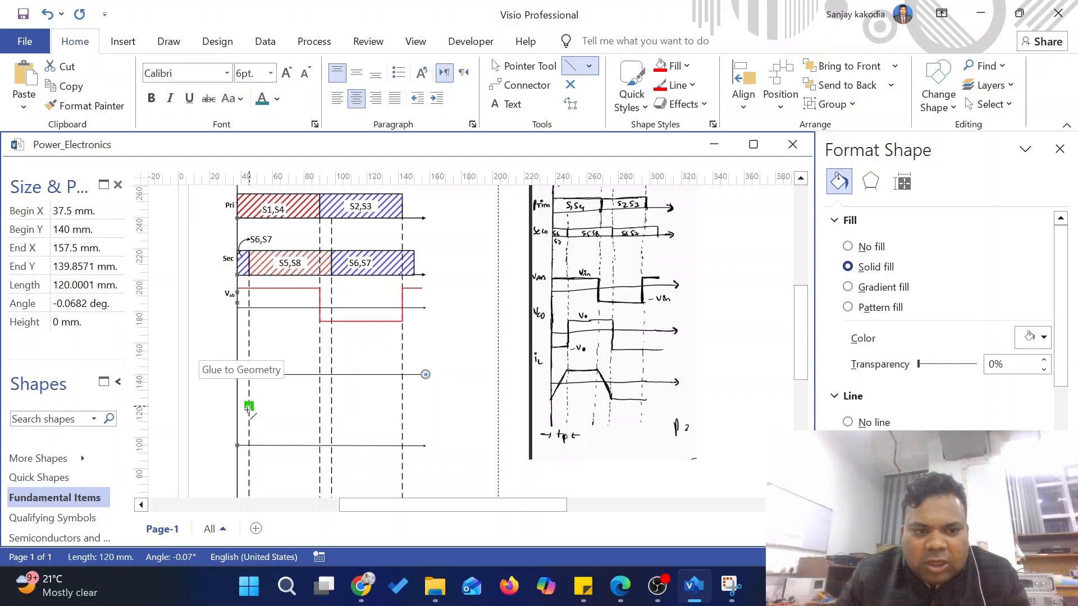
Step: Draw a connected square waveform about 105 mm wide and 34 mm high around the lowered axis, rising at the first dashed line and falling at the third
{"action": "mouse_move", "coordinate": [248, 409]}
{"action": "left_mouse_down"}
{"action": "mouse_move", "coordinate": [249, 352]}
{"action": "mouse_move", "coordinate": [330, 351]}
{"action": "mouse_move", "coordinate": [332, 406]}
{"action": "mouse_move", "coordinate": [415, 406]}
{"action": "left_mouse_up"}
{"action": "left_click", "coordinate": [447, 414]}
{"action": "scroll", "coordinate": [248, 413], "scroll_direction": "up", "scroll_amount": 3}
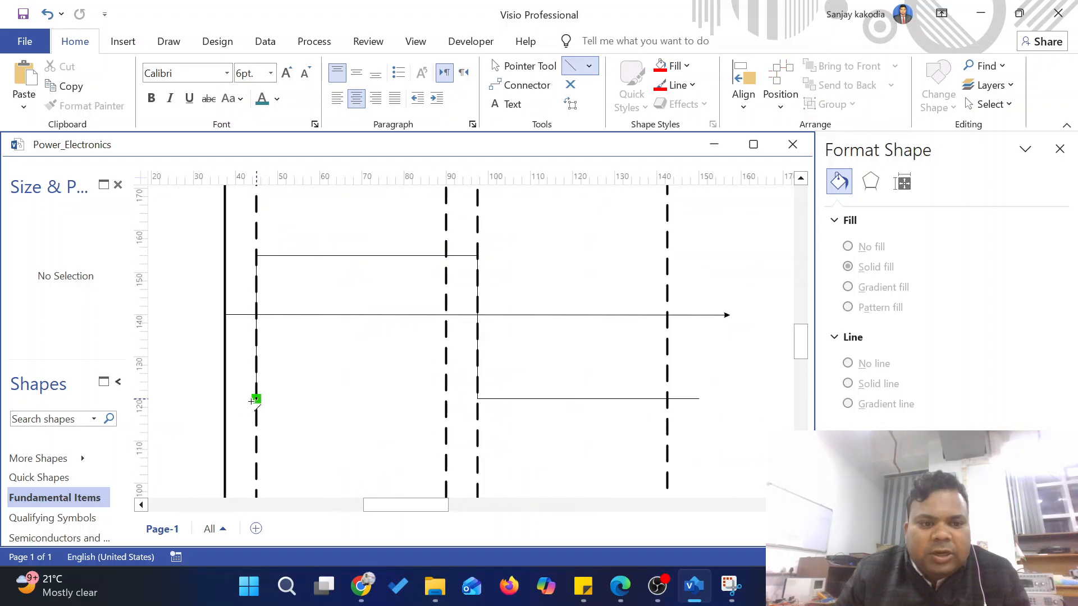
{"action": "left_click_drag", "start_coordinate": [256, 399], "coordinate": [225, 399]}
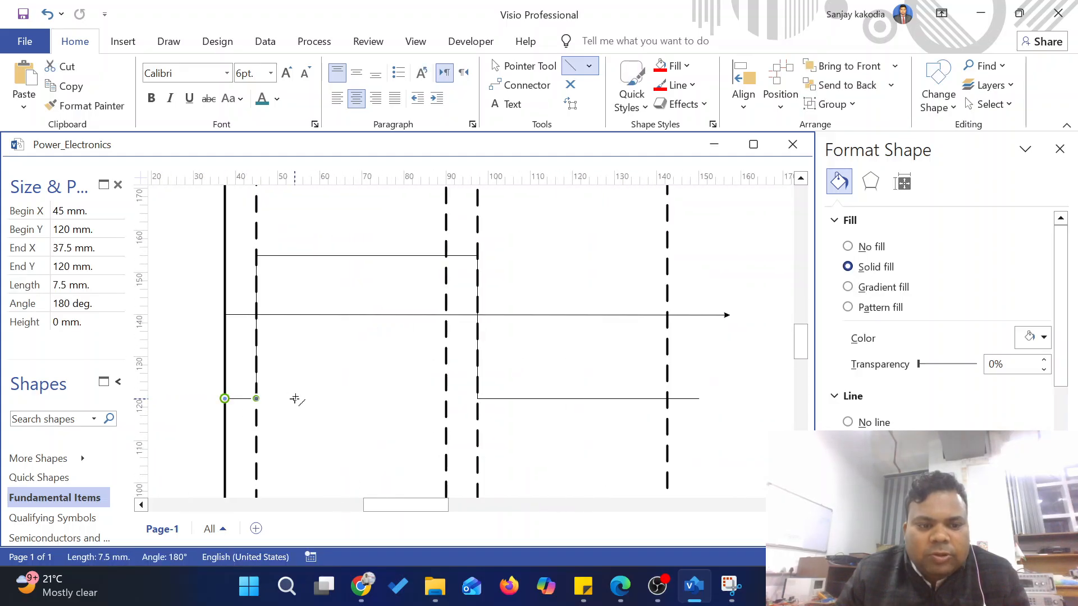
{"action": "key", "text": "ctrl+z"}
{"action": "left_click", "coordinate": [256, 401]}
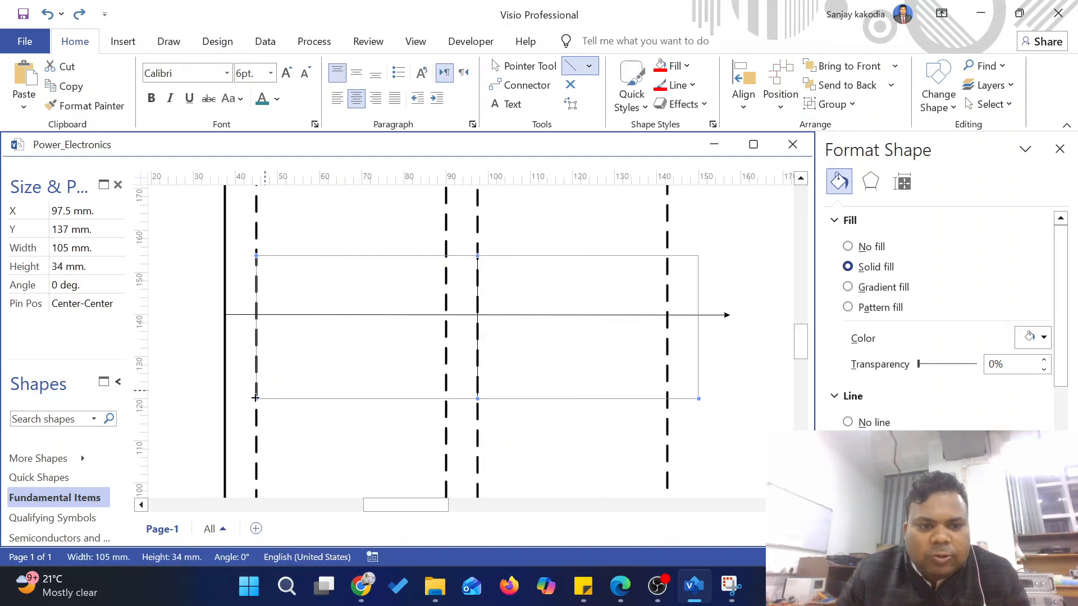
{"action": "left_click_drag", "start_coordinate": [255, 398], "coordinate": [219, 399]}
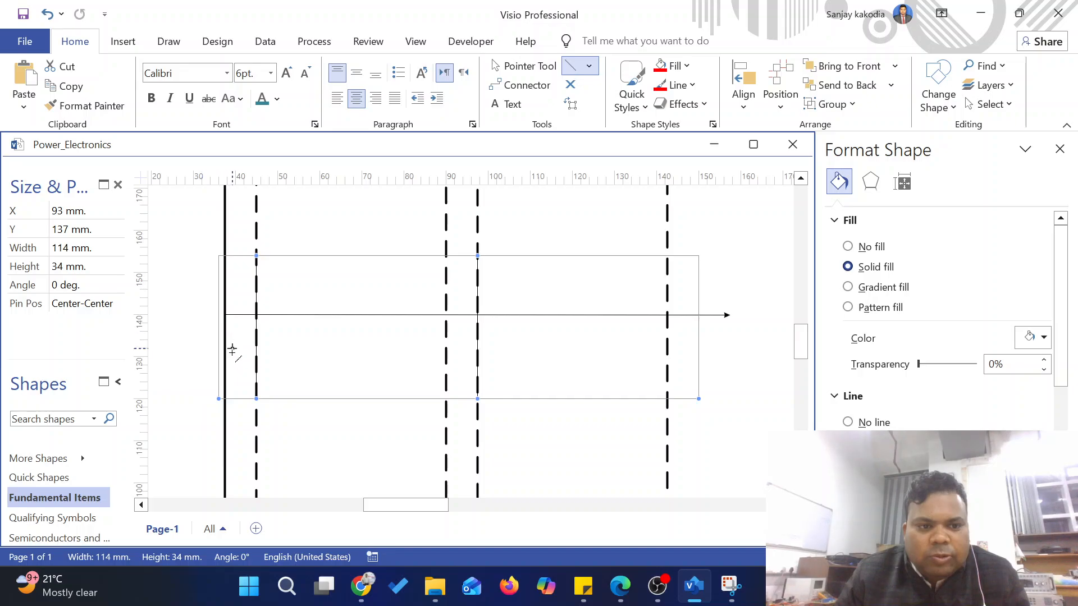
{"action": "key", "text": "ctrl+z"}
Step: Extend the new waveform's lower starting end horizontally to the vertical axis, giving an overall width of 112.5 mm
{"action": "scroll", "coordinate": [257, 399], "scroll_direction": "up", "scroll_amount": 2}
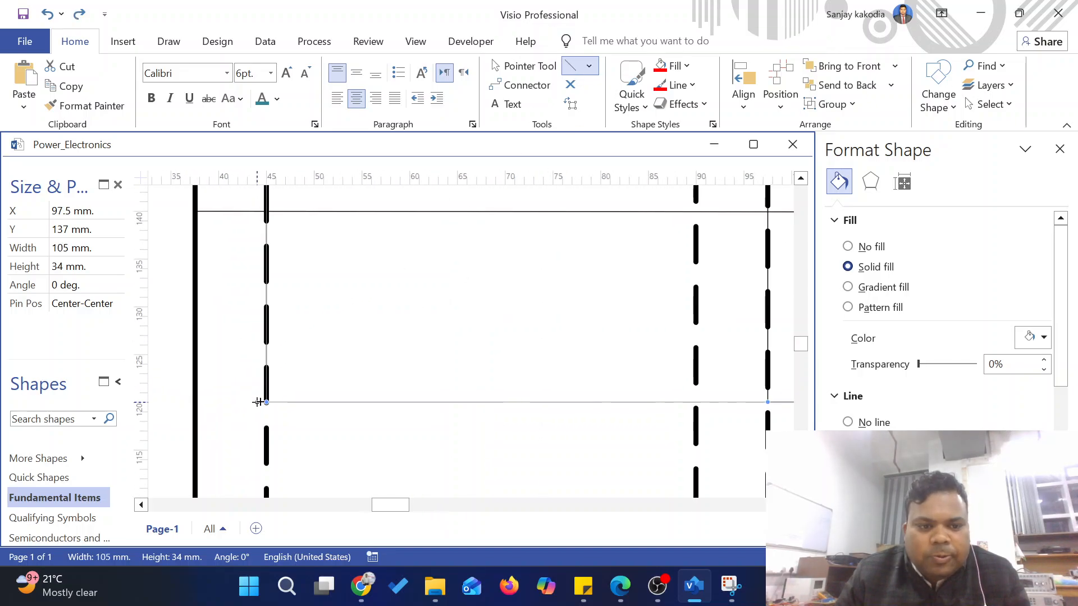
{"action": "left_click_drag", "start_coordinate": [266, 401], "coordinate": [195, 402]}
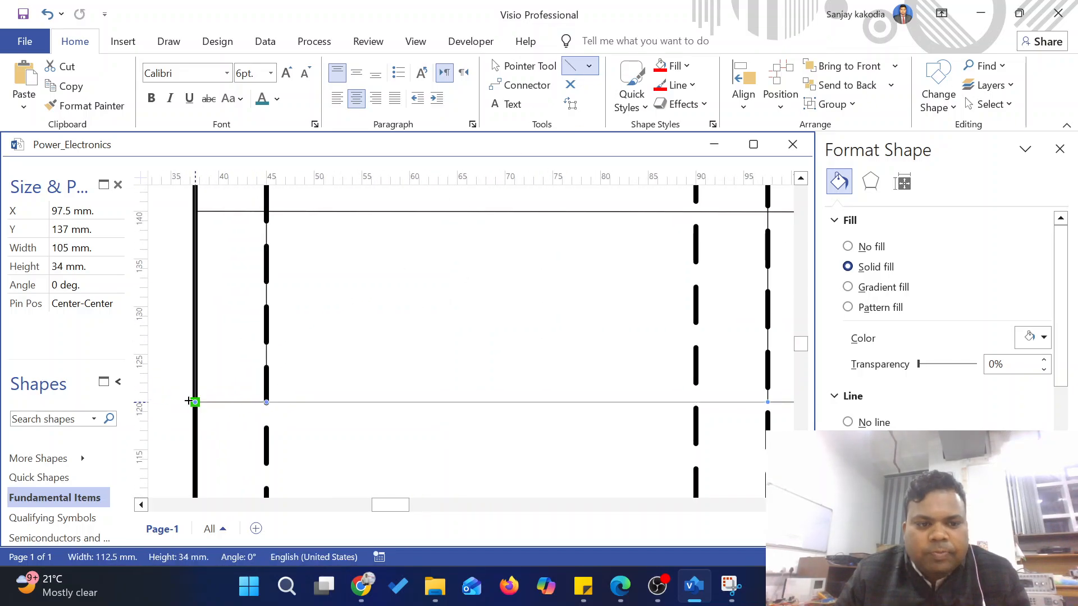
{"action": "left_click", "coordinate": [168, 376]}
Step: Reduce the new waveform's height to 21 mm from both its lower and upper edges, centring it at Y 139.5 mm
{"action": "scroll", "coordinate": [192, 358], "scroll_direction": "down", "scroll_amount": 2}
{"action": "scroll", "coordinate": [192, 357], "scroll_direction": "down", "scroll_amount": 3}
{"action": "left_click", "coordinate": [524, 65]}
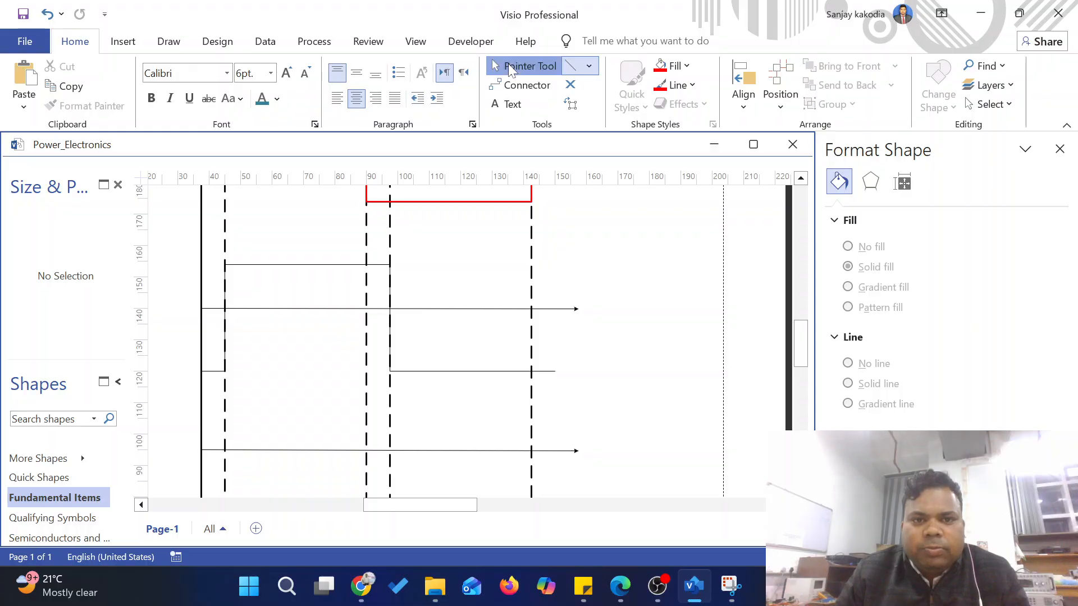
{"action": "left_click", "coordinate": [286, 264]}
{"action": "left_click_drag", "start_coordinate": [377, 371], "coordinate": [378, 343]}
{"action": "left_click_drag", "start_coordinate": [377, 264], "coordinate": [377, 277]}
{"action": "left_click", "coordinate": [586, 254]}
Step: Set the new waveform's line colour to the recently used blue
{"action": "scroll", "coordinate": [336, 305], "scroll_direction": "down", "scroll_amount": 2}
{"action": "scroll", "coordinate": [336, 309], "scroll_direction": "up", "scroll_amount": 1}
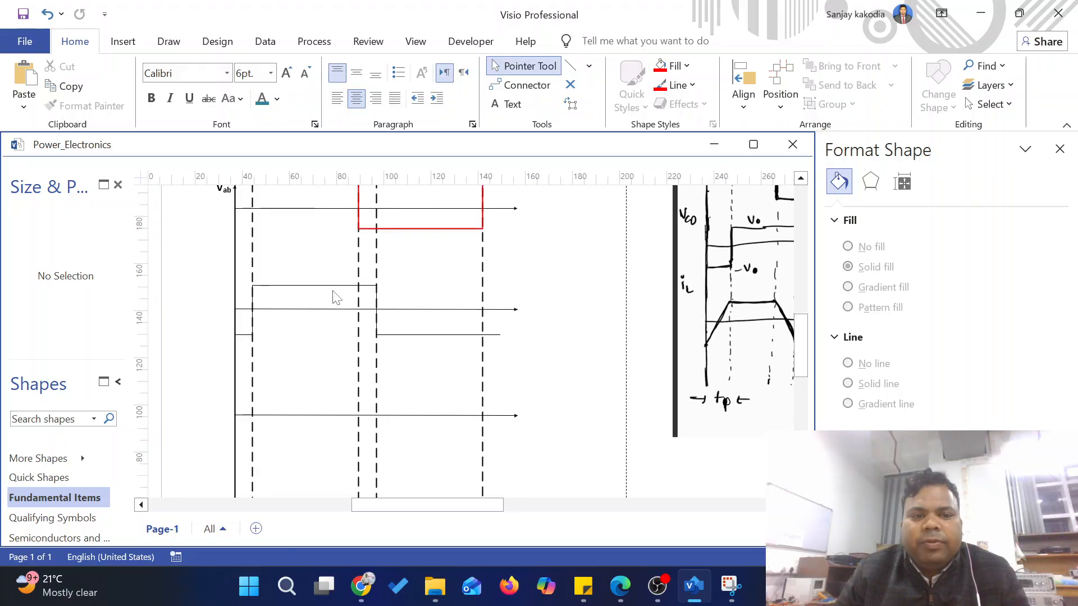
{"action": "left_click", "coordinate": [413, 287]}
{"action": "left_click", "coordinate": [678, 84]}
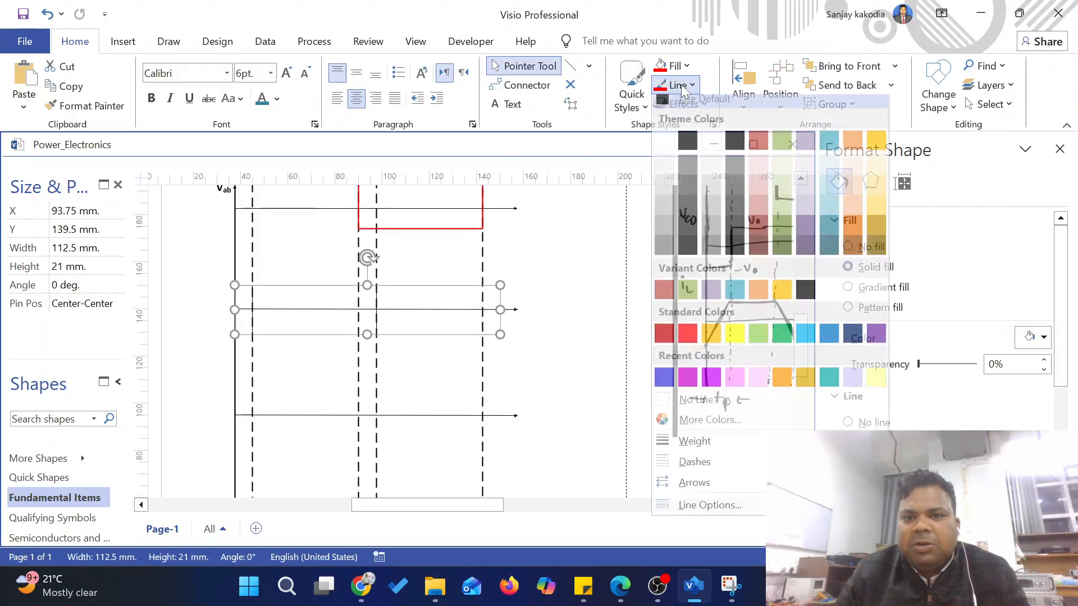
{"action": "left_click", "coordinate": [664, 380]}
Step: Increase the blue waveform's line width so it stands out like the red one
{"action": "scroll", "coordinate": [949, 337], "scroll_direction": "down", "scroll_amount": 3}
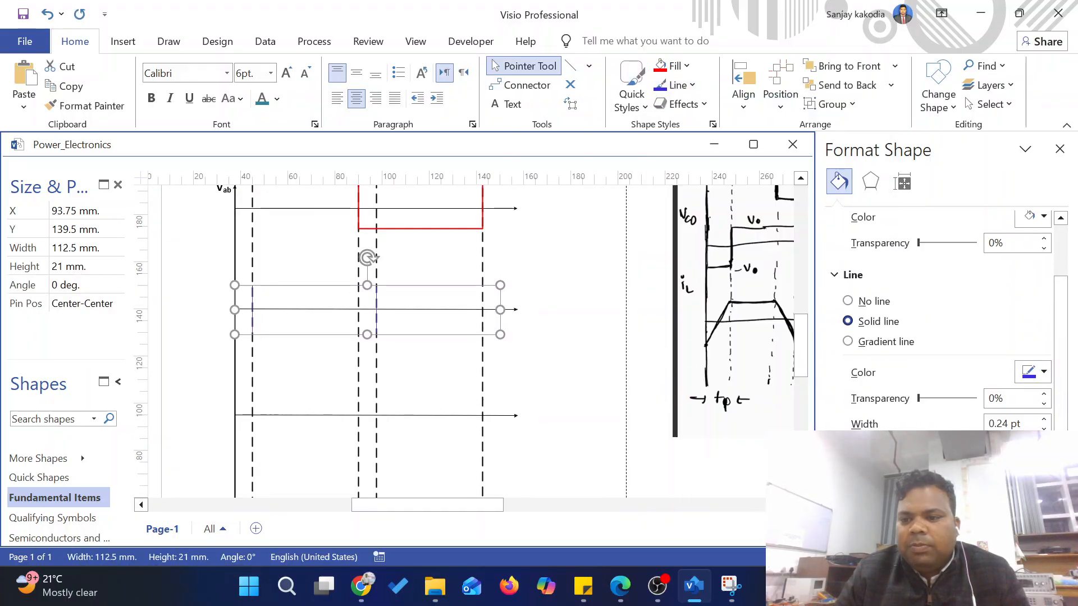
{"action": "left_click", "coordinate": [1044, 420]}
{"action": "left_click", "coordinate": [1044, 420]}
{"action": "left_click", "coordinate": [1044, 420]}
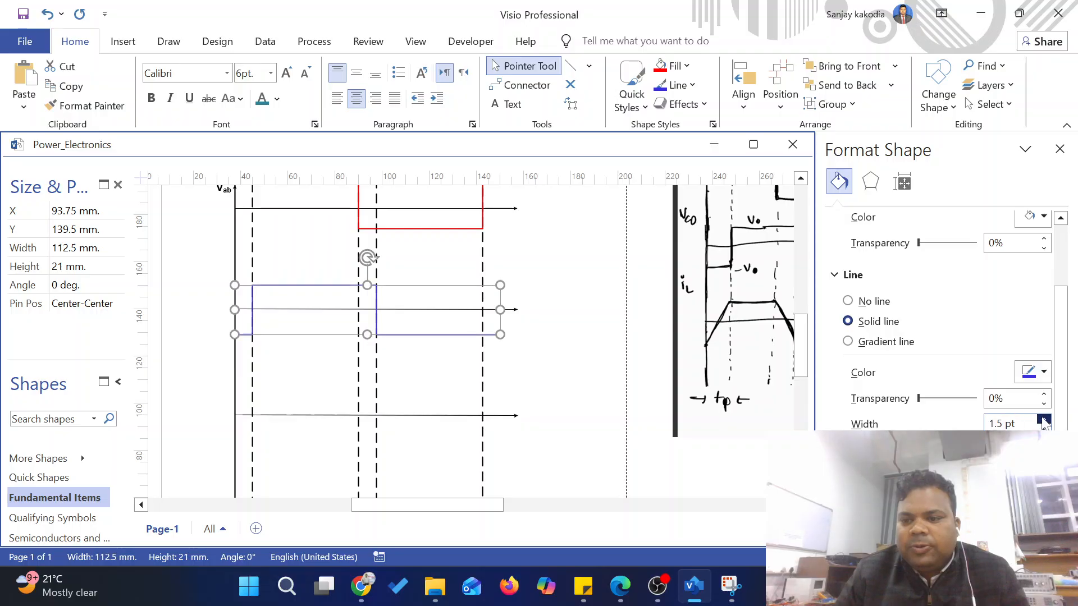
{"action": "left_click", "coordinate": [1044, 420]}
{"action": "left_click", "coordinate": [1043, 420]}
{"action": "left_click", "coordinate": [1043, 429]}
{"action": "left_click", "coordinate": [514, 360]}
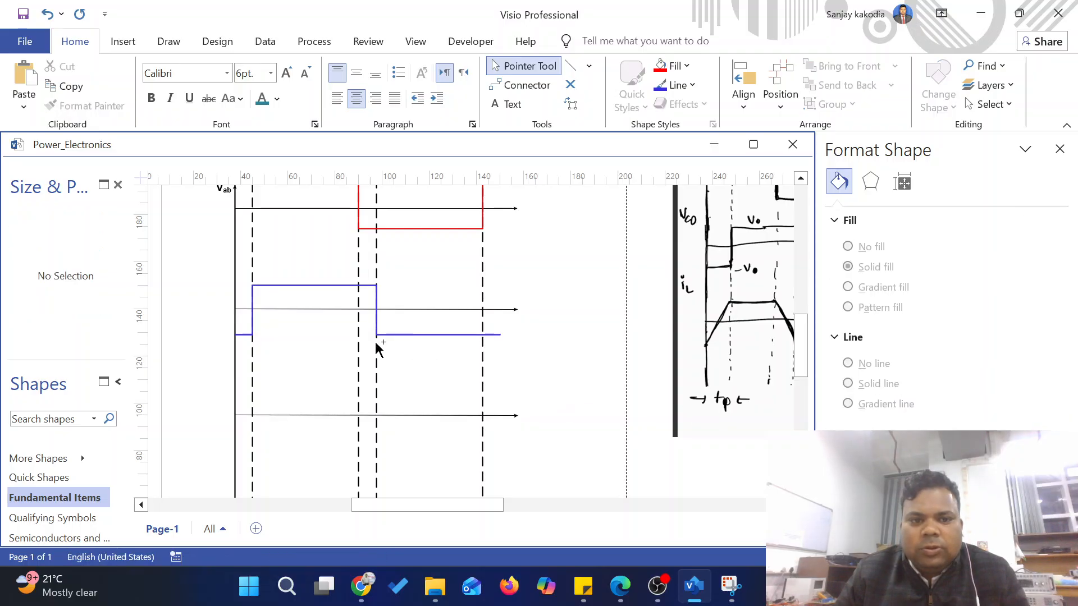
Step: Copy the Vab label and place the duplicate beside the blue waveform's axis at X 31.9472 mm, Y 141.4111 mm
{"action": "scroll", "coordinate": [372, 314], "scroll_direction": "down", "scroll_amount": 2}
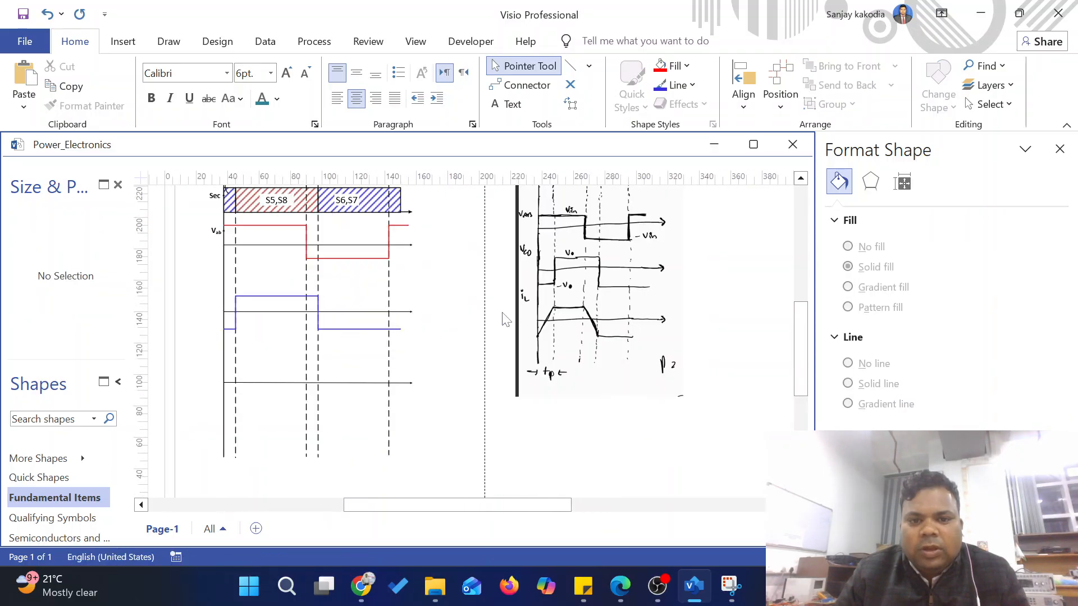
{"action": "scroll", "coordinate": [208, 312], "scroll_direction": "up", "scroll_amount": 1}
{"action": "left_click", "coordinate": [218, 266]}
{"action": "scroll", "coordinate": [212, 297], "scroll_direction": "up", "scroll_amount": 2}
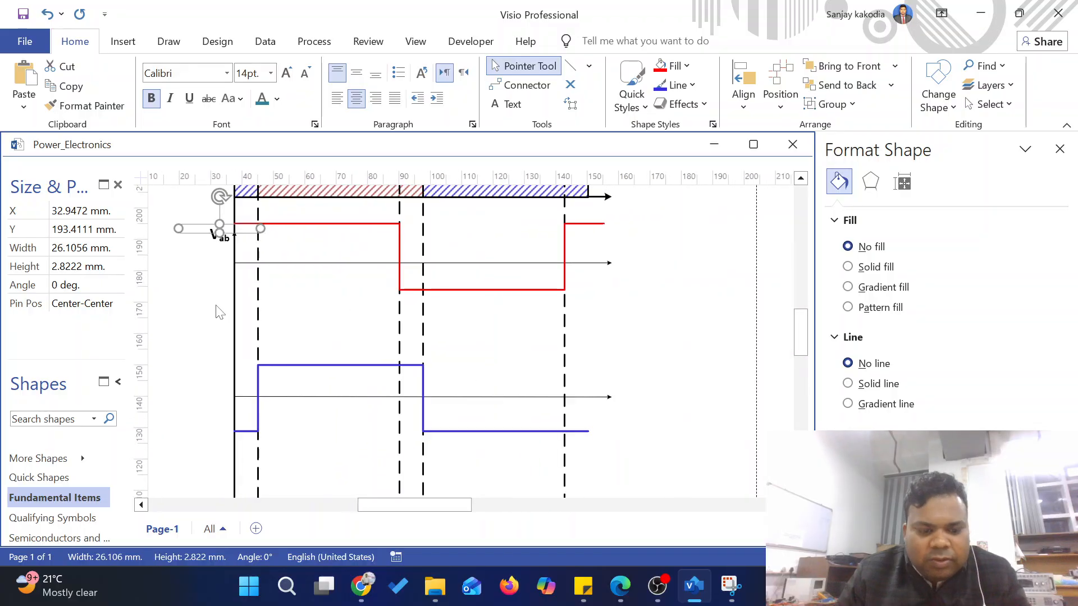
{"action": "key", "text": "ctrl+c"}
{"action": "key", "text": "ctrl+v"}
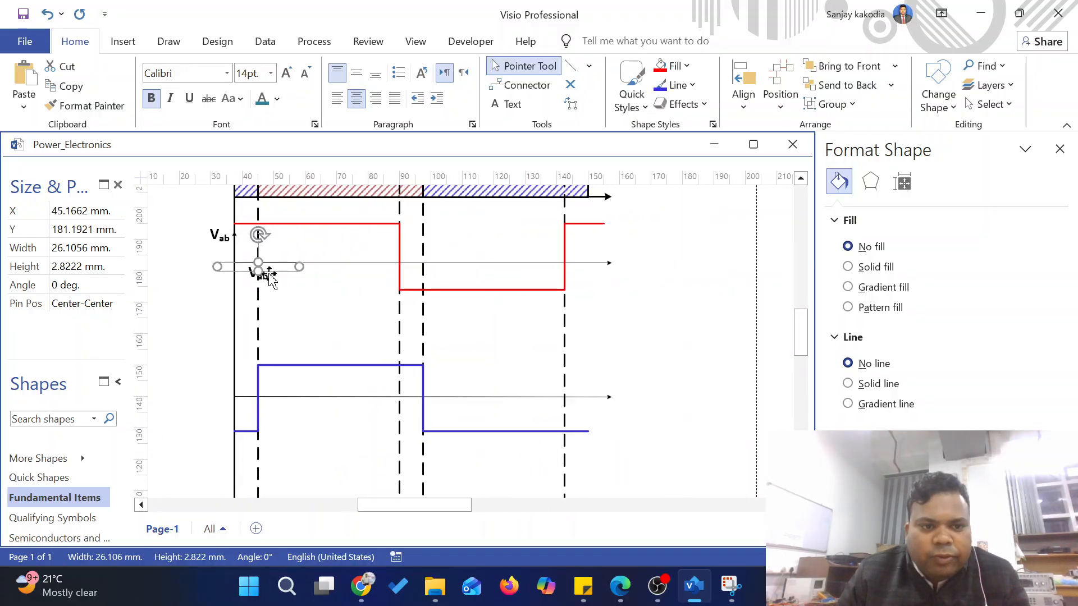
{"action": "left_click_drag", "start_coordinate": [270, 279], "coordinate": [224, 398]}
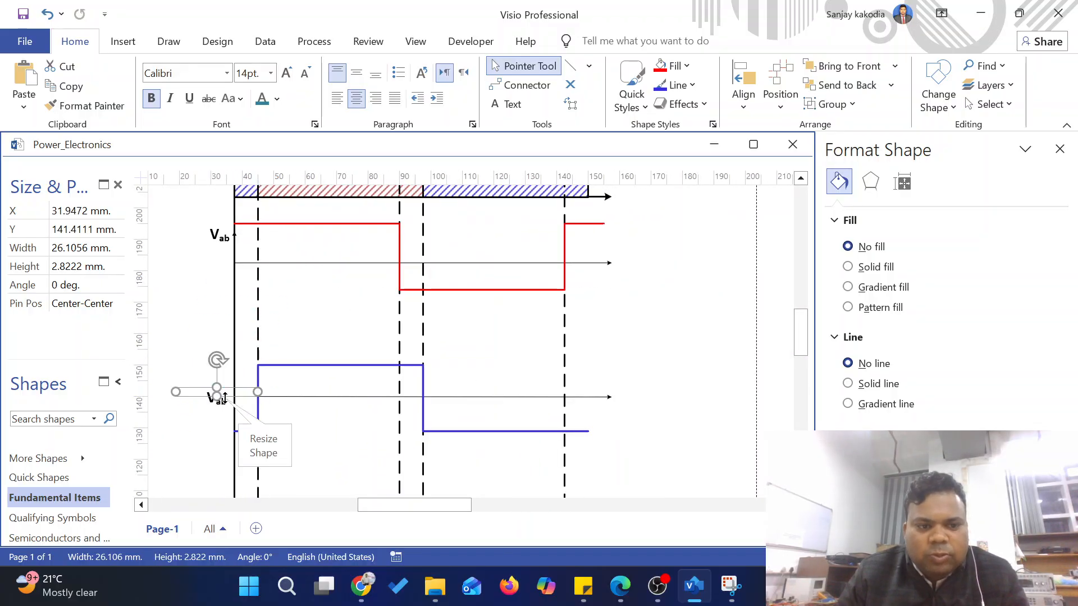
Step: Change the copied label's text to VCD, with CD as the subscript
{"action": "double_click", "coordinate": [219, 398]}
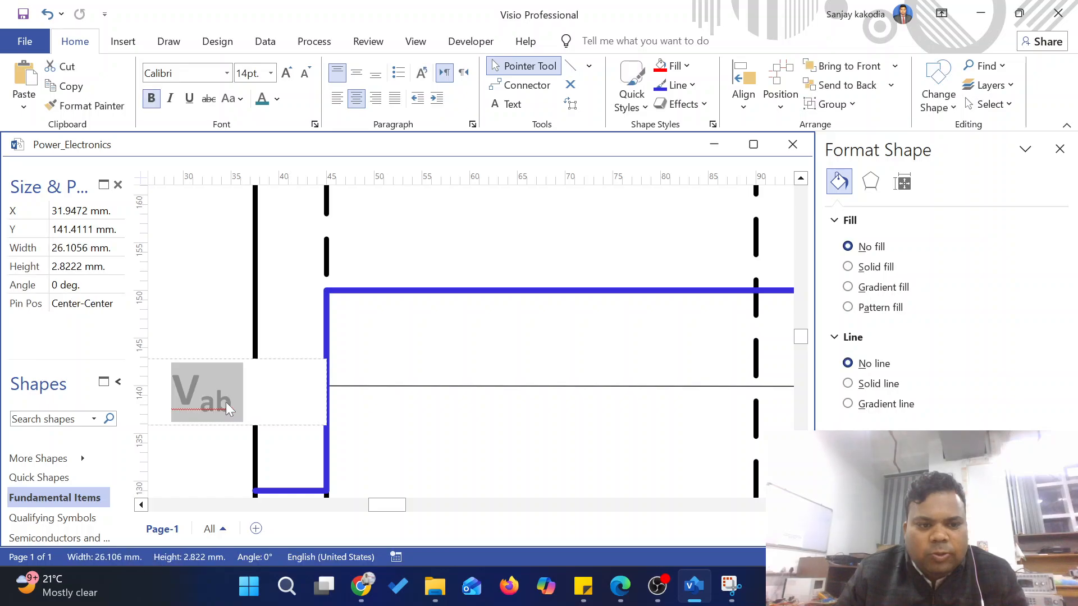
{"action": "key", "text": "End"}
{"action": "type", "text": "Co"}
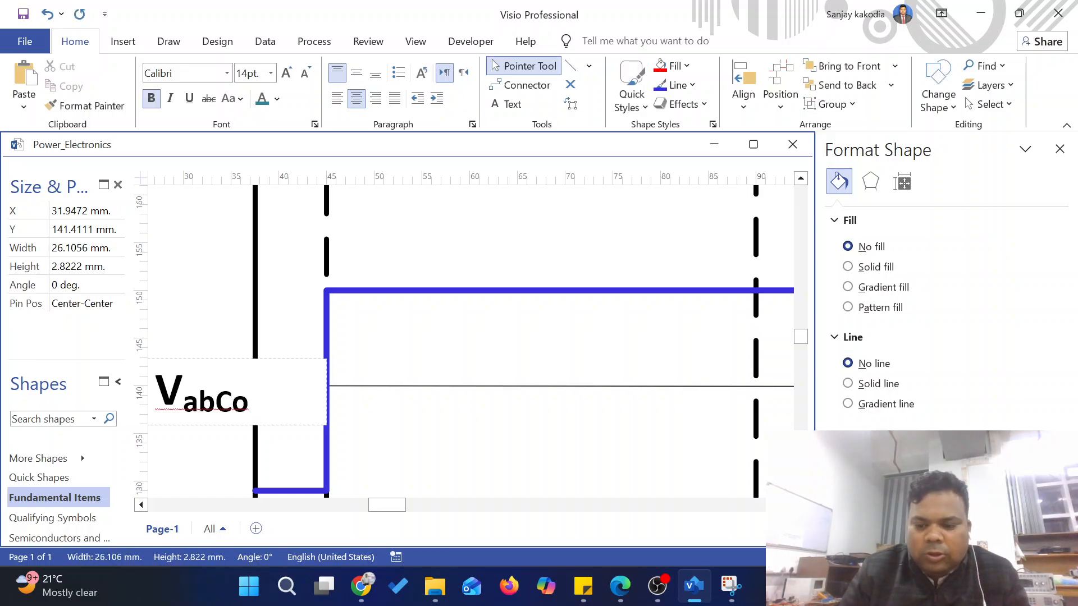
{"action": "key", "text": "BackSpace"}
{"action": "type", "text": "O"}
{"action": "key", "text": "BackSpace"}
{"action": "type", "text": "D"}
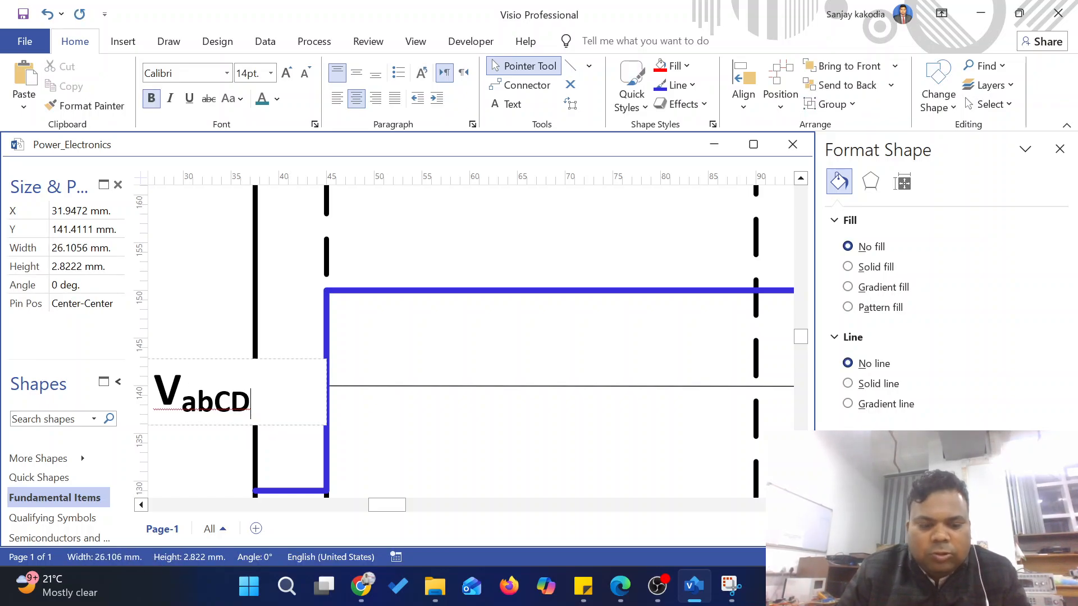
{"action": "key", "text": "Left"}
{"action": "key", "text": "Left"}
{"action": "key", "text": "BackSpace"}
{"action": "key", "text": "BackSpace"}
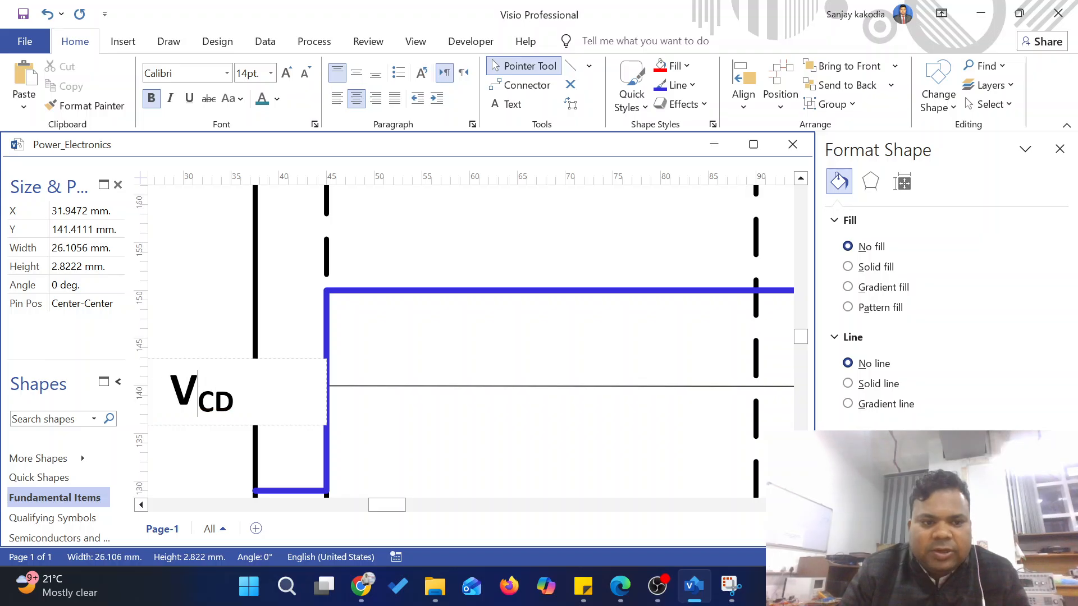
{"action": "left_click", "coordinate": [212, 283]}
Step: Replace the uppercase subscript of the blue waveform's label with lowercase cd so it reads Vcd
{"action": "scroll", "coordinate": [221, 284], "scroll_direction": "down", "scroll_amount": 3}
{"action": "scroll", "coordinate": [228, 320], "scroll_direction": "up", "scroll_amount": 5}
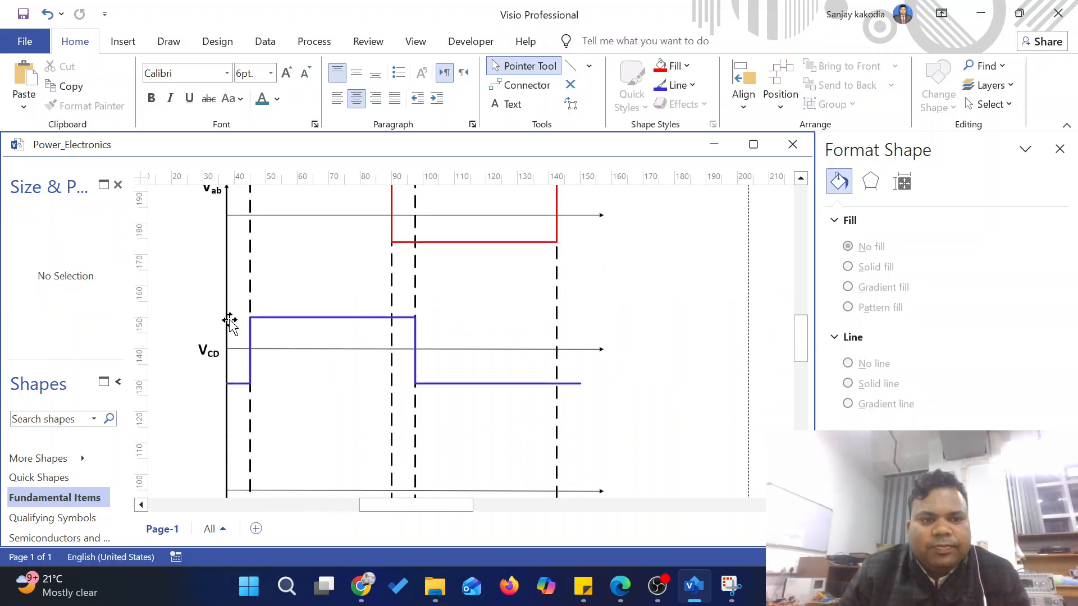
{"action": "scroll", "coordinate": [227, 324], "scroll_direction": "down", "scroll_amount": 1}
{"action": "scroll", "coordinate": [236, 315], "scroll_direction": "down", "scroll_amount": 1}
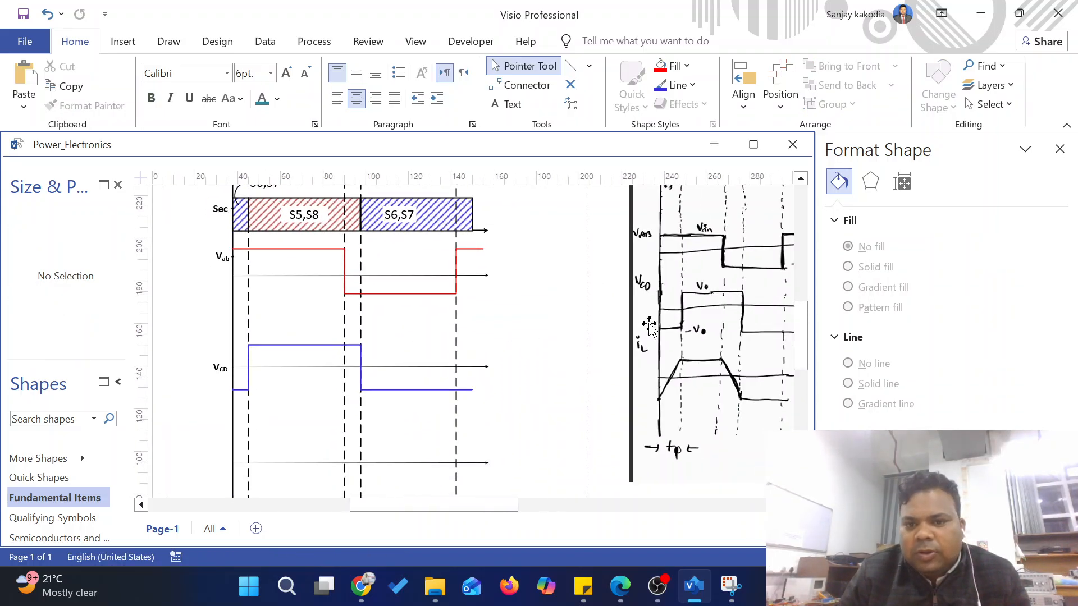
{"action": "scroll", "coordinate": [247, 270], "scroll_direction": "up", "scroll_amount": 3}
{"action": "scroll", "coordinate": [199, 410], "scroll_direction": "up", "scroll_amount": 3}
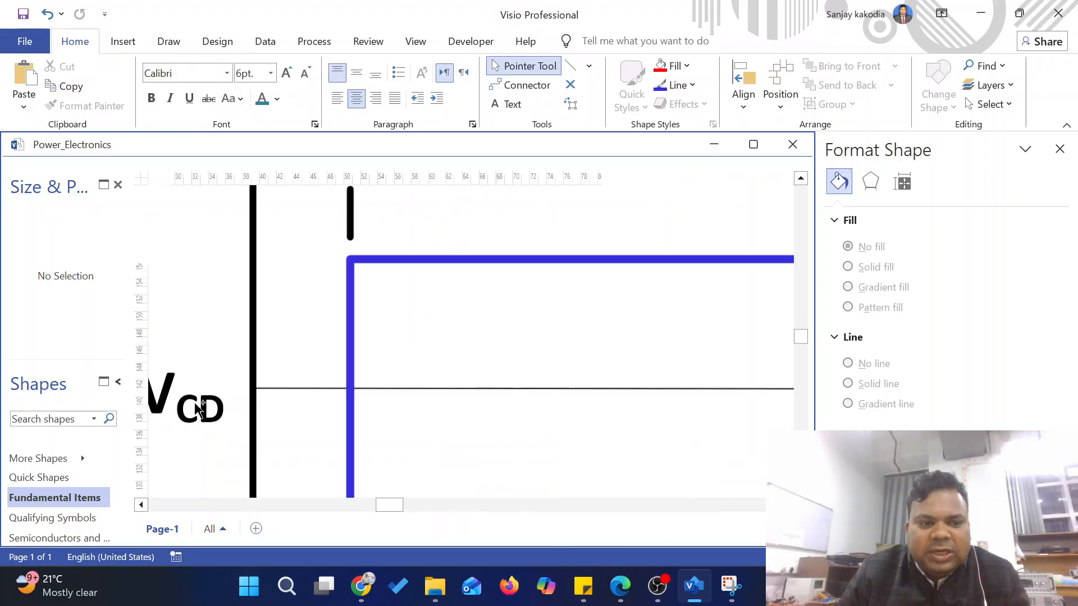
{"action": "double_click", "coordinate": [198, 409]}
{"action": "type", "text": "cd"}
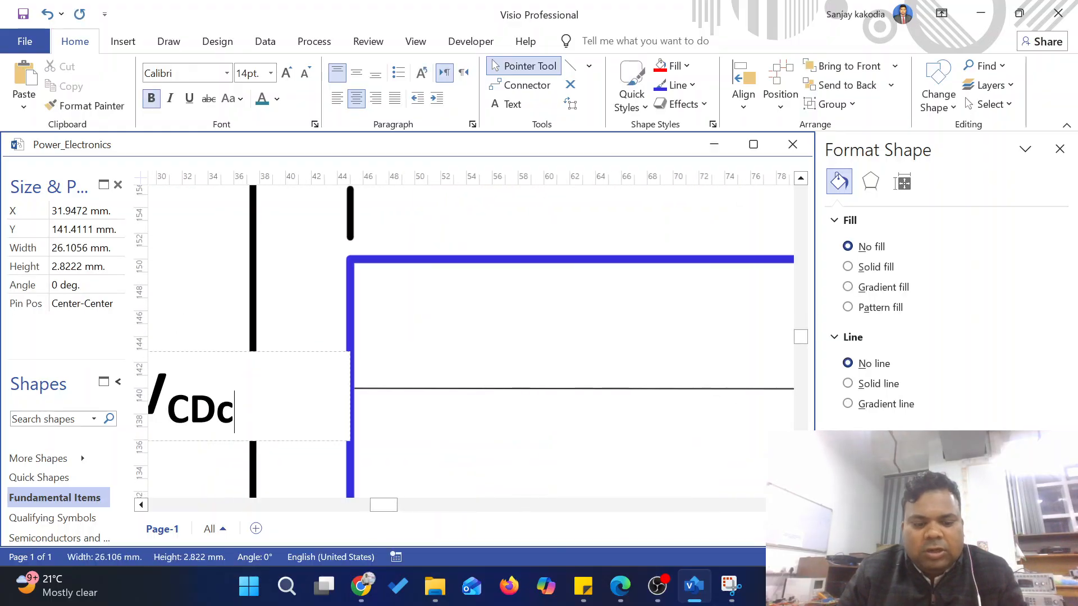
{"action": "key", "text": "Left"}
{"action": "key", "text": "Left"}
{"action": "key", "text": "BackSpace"}
{"action": "key", "text": "BackSpace"}
{"action": "key", "text": "BackSpace"}
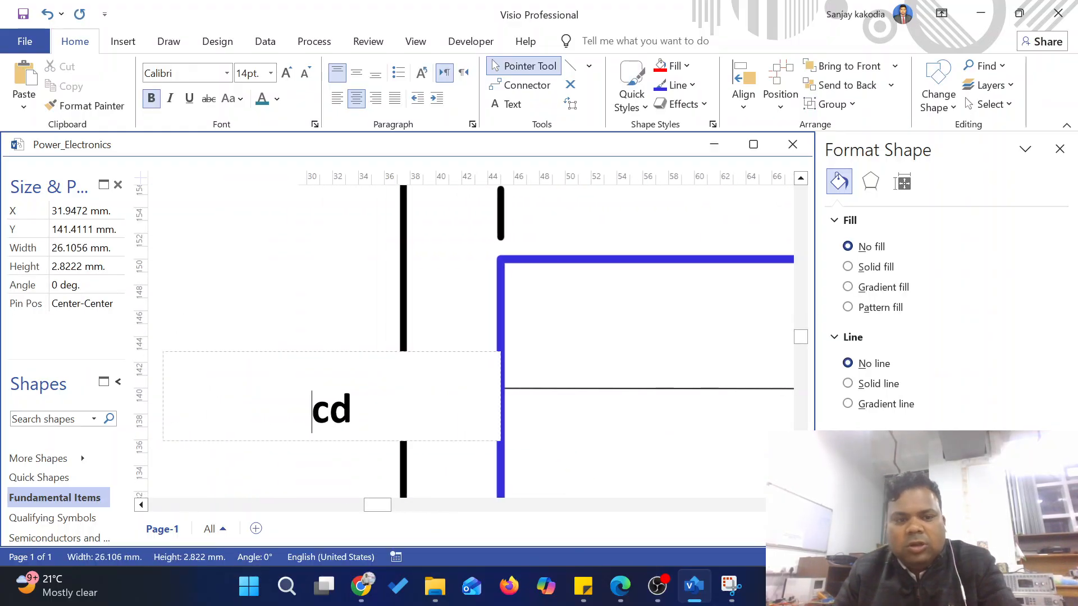
{"action": "key", "text": "ctrl+z"}
{"action": "key", "text": "BackSpace"}
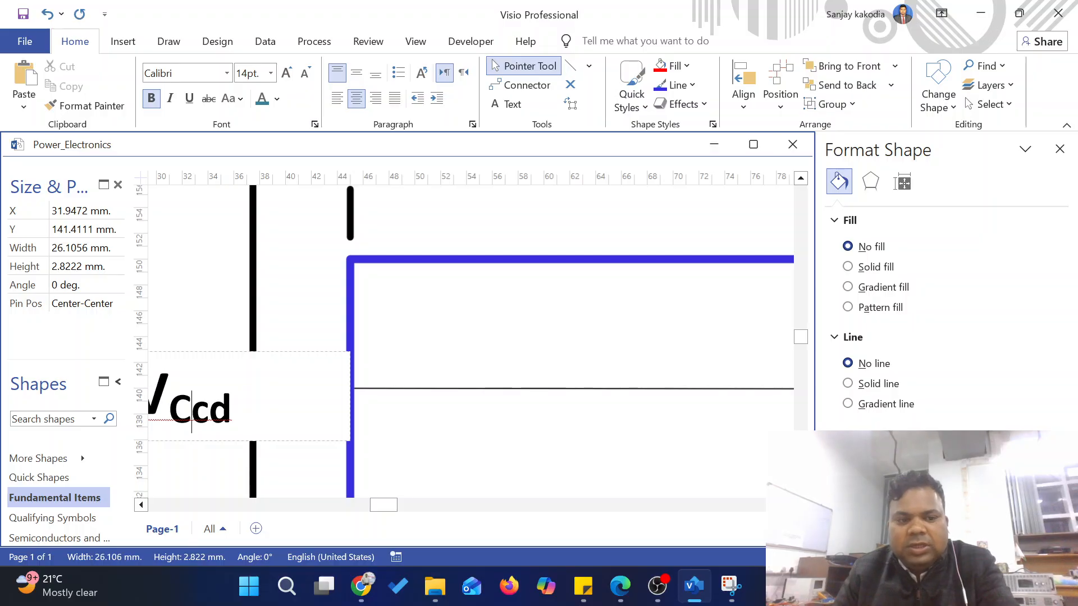
{"action": "key", "text": "BackSpace"}
{"action": "left_click", "coordinate": [242, 324]}
{"action": "scroll", "coordinate": [247, 334], "scroll_direction": "down", "scroll_amount": 7}
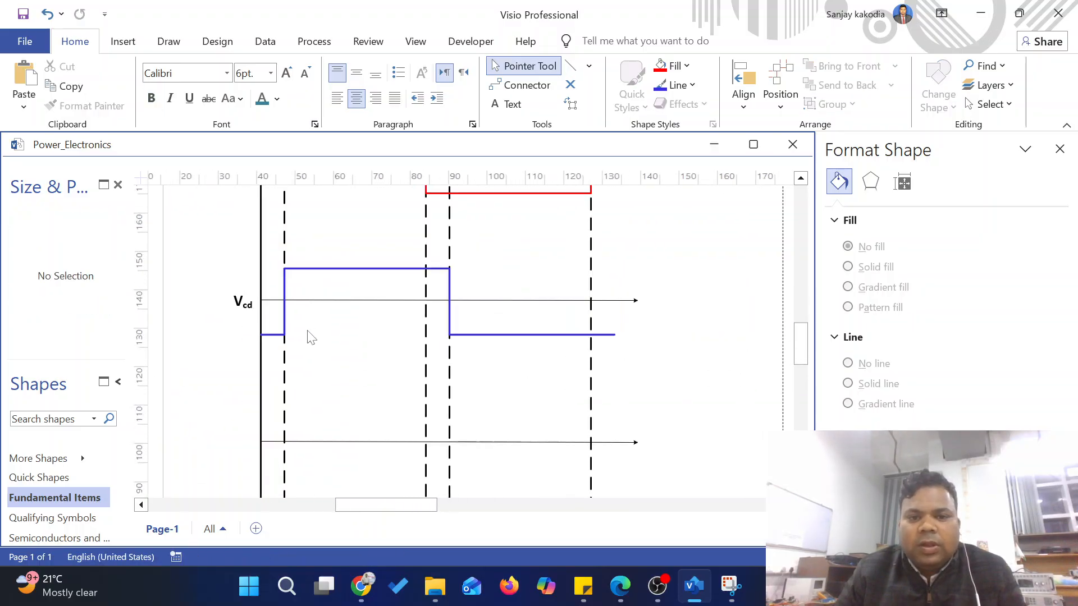
{"action": "scroll", "coordinate": [685, 337], "scroll_direction": "up", "scroll_amount": 1}
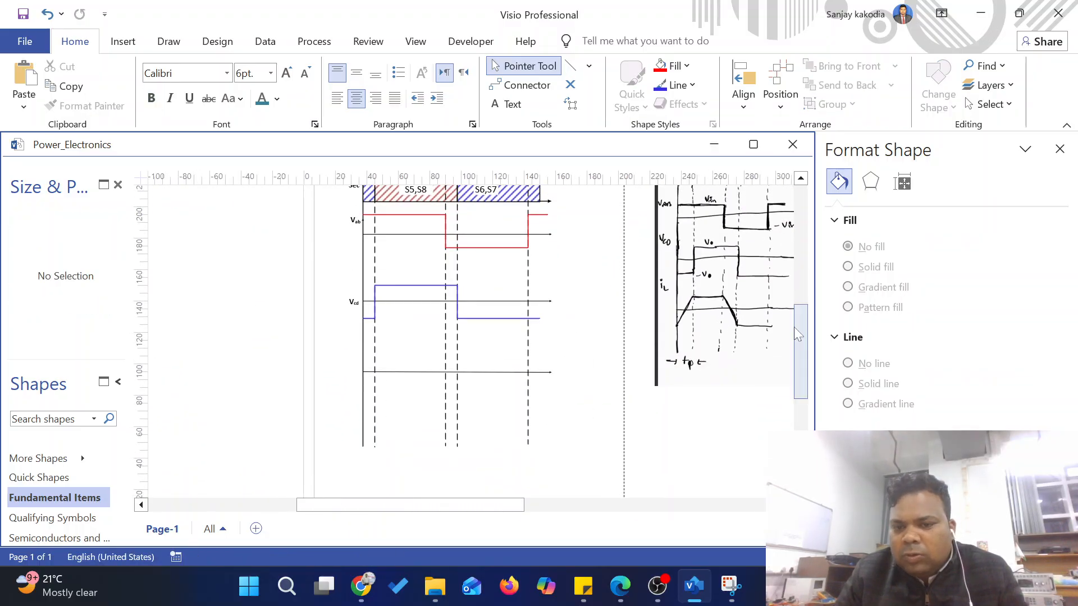
Step: Draw two horizontal lines about 120 mm long from the vertical axis, above and below the lowest time axis at Y 115 mm and Y 75 mm
{"action": "scroll", "coordinate": [751, 326], "scroll_direction": "up", "scroll_amount": 2}
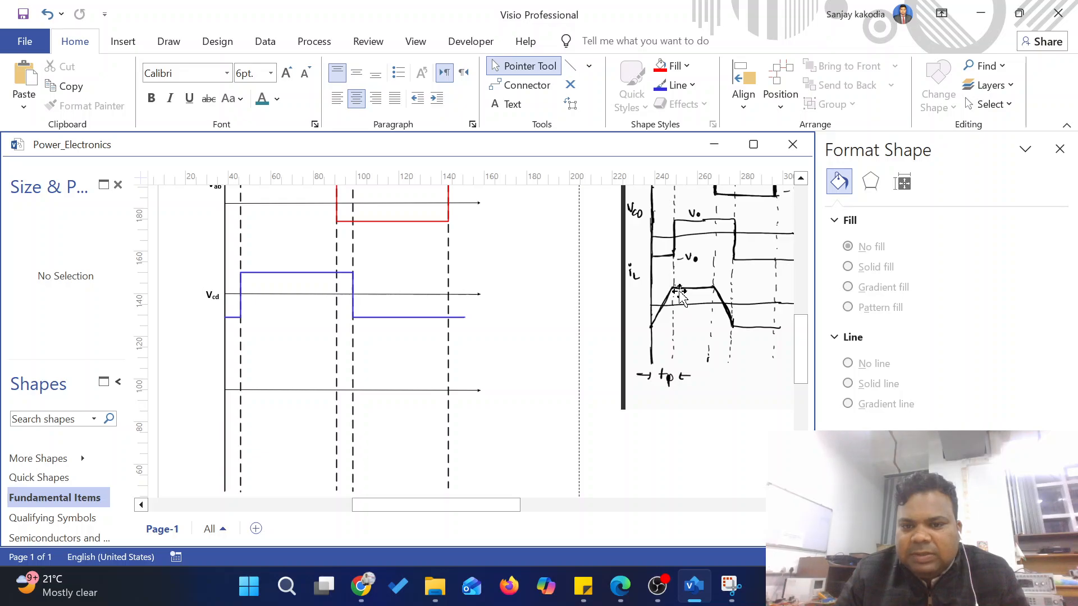
{"action": "left_click", "coordinate": [571, 66]}
{"action": "left_click_drag", "start_coordinate": [224, 352], "coordinate": [475, 346]}
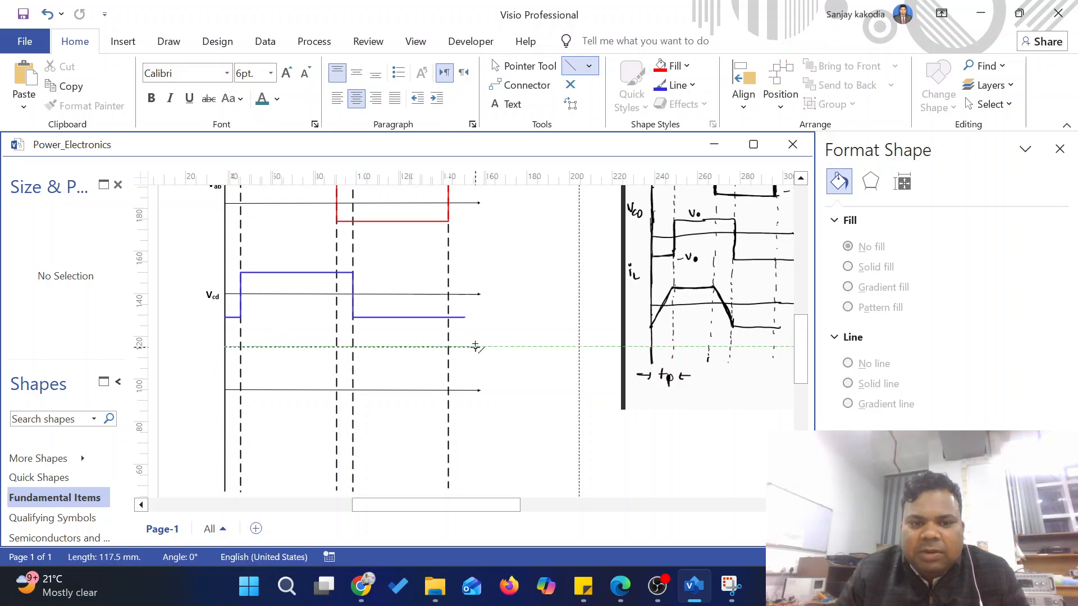
{"action": "scroll", "coordinate": [282, 378], "scroll_direction": "down", "scroll_amount": 3}
{"action": "mouse_move", "coordinate": [225, 360]}
{"action": "left_mouse_down"}
{"action": "mouse_move", "coordinate": [500, 360]}
{"action": "mouse_move", "coordinate": [481, 360]}
{"action": "left_mouse_up"}
{"action": "key", "text": "ctrl+1"}
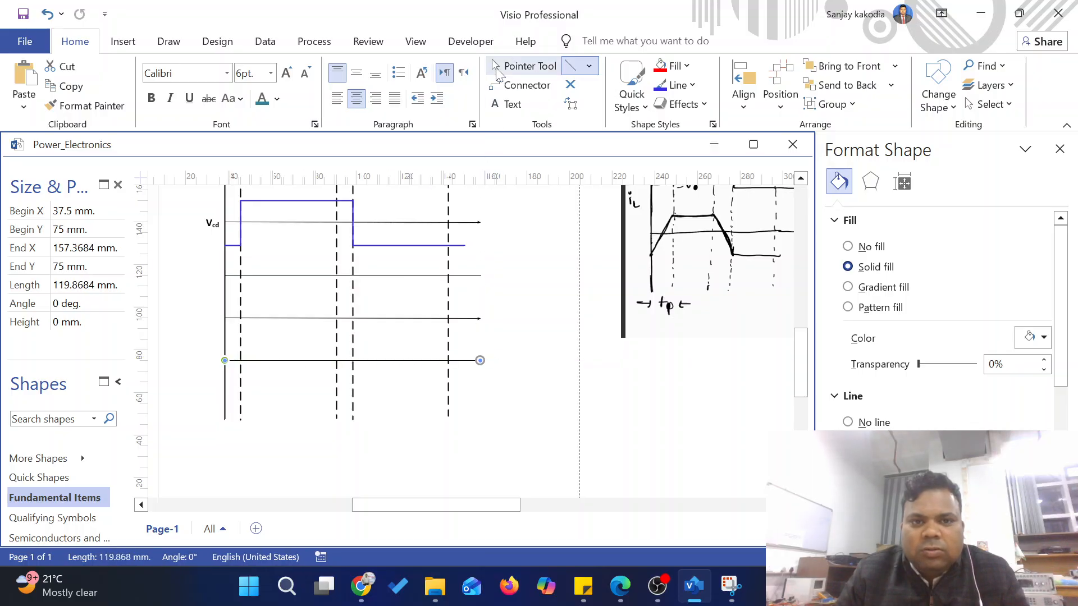
Step: Thicken both new horizontal lines and give them dash type 02
{"action": "left_click", "coordinate": [456, 276], "text": "shift"}
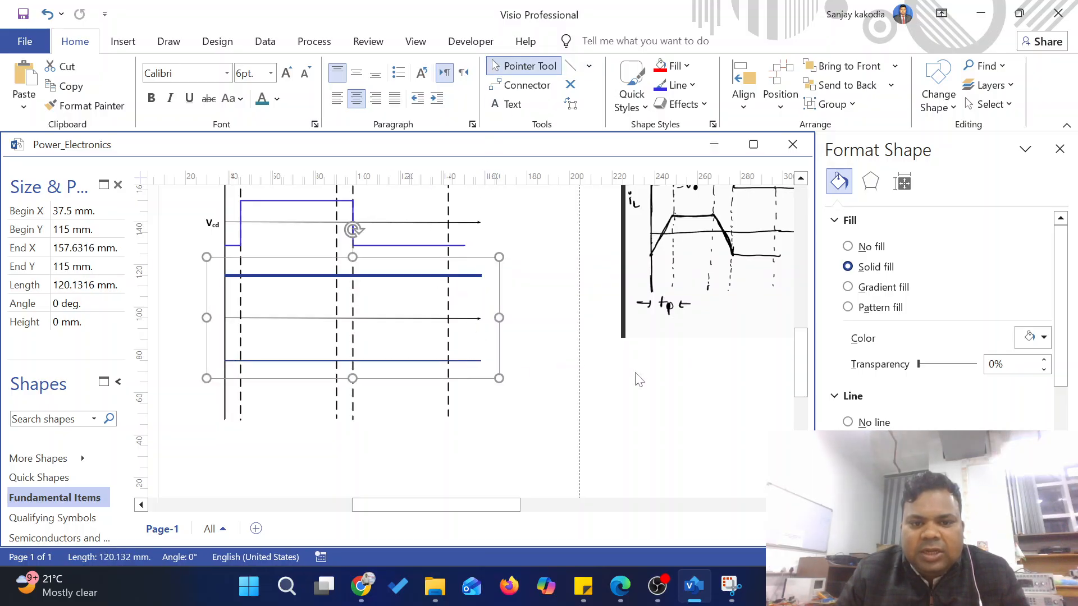
{"action": "scroll", "coordinate": [1038, 427], "scroll_direction": "down", "scroll_amount": 3}
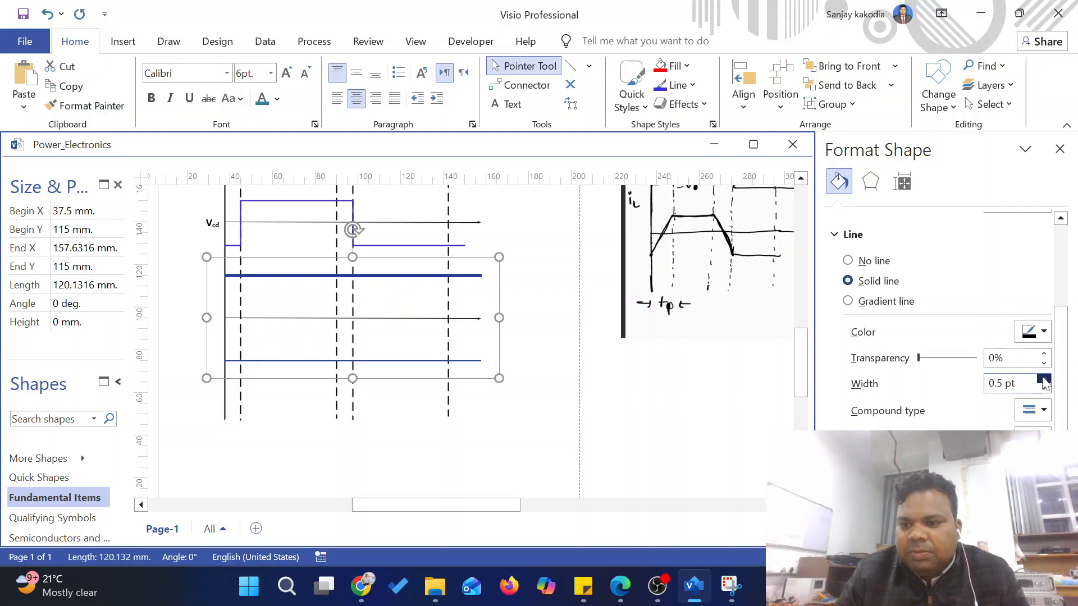
{"action": "left_click", "coordinate": [1043, 379]}
{"action": "left_click", "coordinate": [1044, 379]}
{"action": "left_click", "coordinate": [1038, 436]}
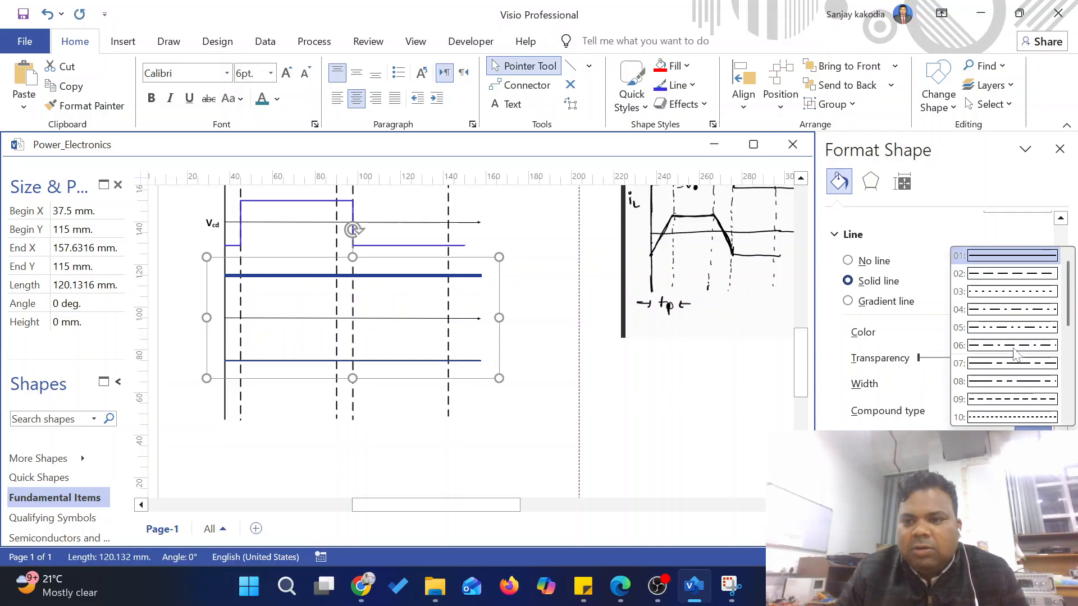
{"action": "left_click", "coordinate": [999, 277]}
{"action": "left_click", "coordinate": [542, 362]}
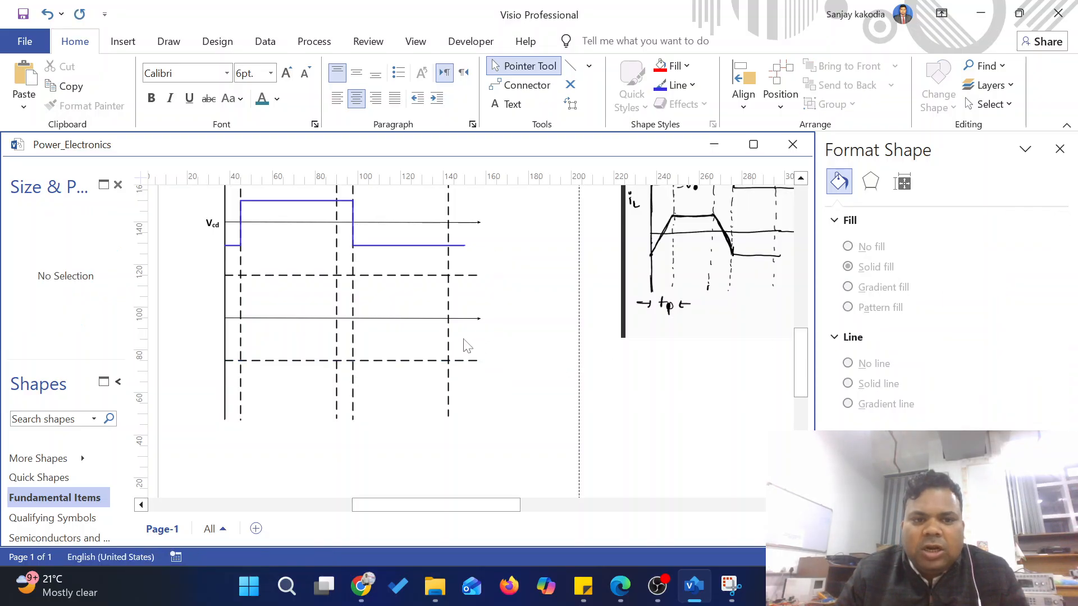
Step: Draw the trapezoidal current waveform between the horizontal dashed lines, about 105 mm wide and 40 mm high, with corners at the vertical dashed lines
{"action": "left_click", "coordinate": [571, 66]}
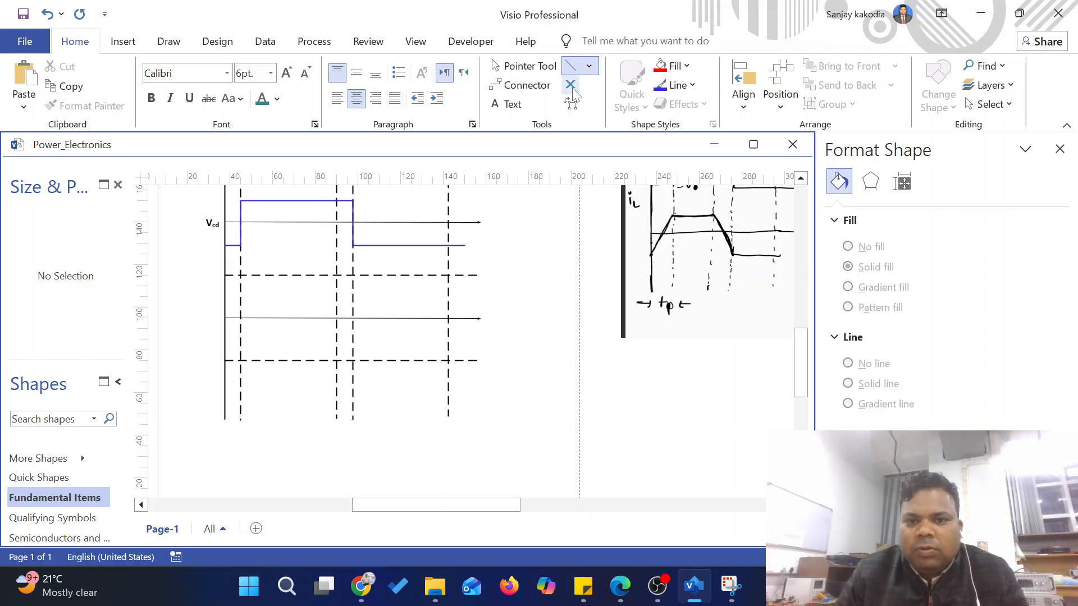
{"action": "scroll", "coordinate": [224, 390], "scroll_direction": "up", "scroll_amount": 2}
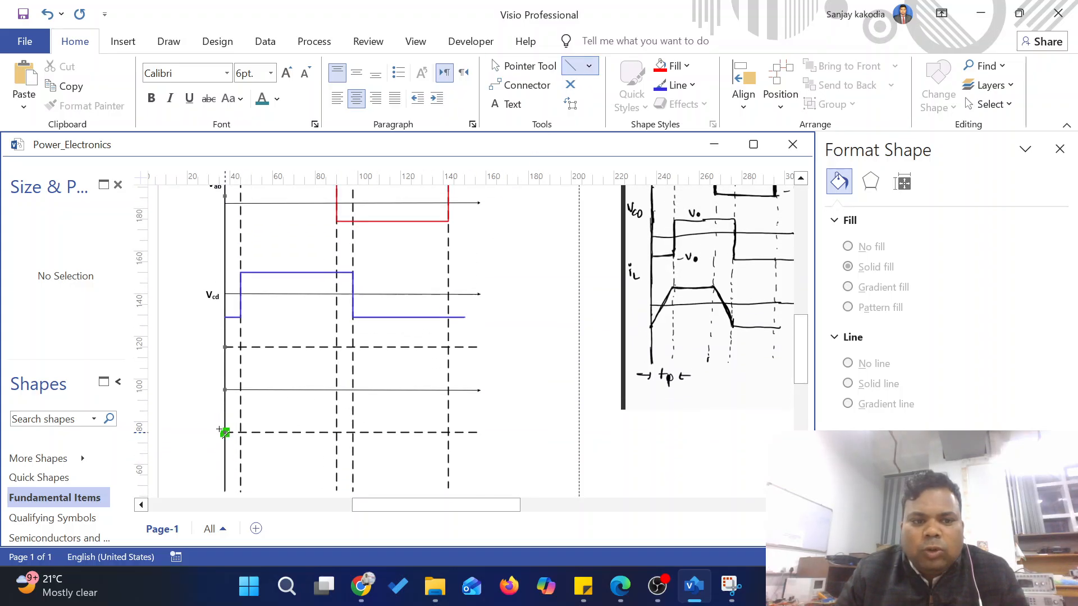
{"action": "left_click_drag", "start_coordinate": [241, 347], "coordinate": [225, 433]}
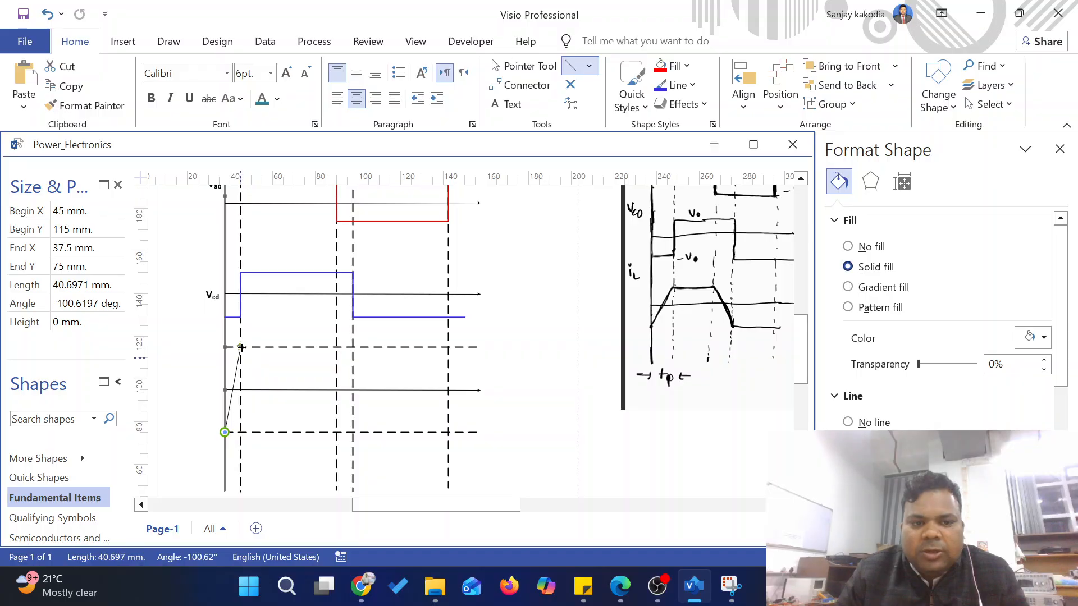
{"action": "left_click_drag", "start_coordinate": [241, 348], "coordinate": [352, 432]}
{"action": "left_click_drag", "start_coordinate": [352, 433], "coordinate": [449, 433]}
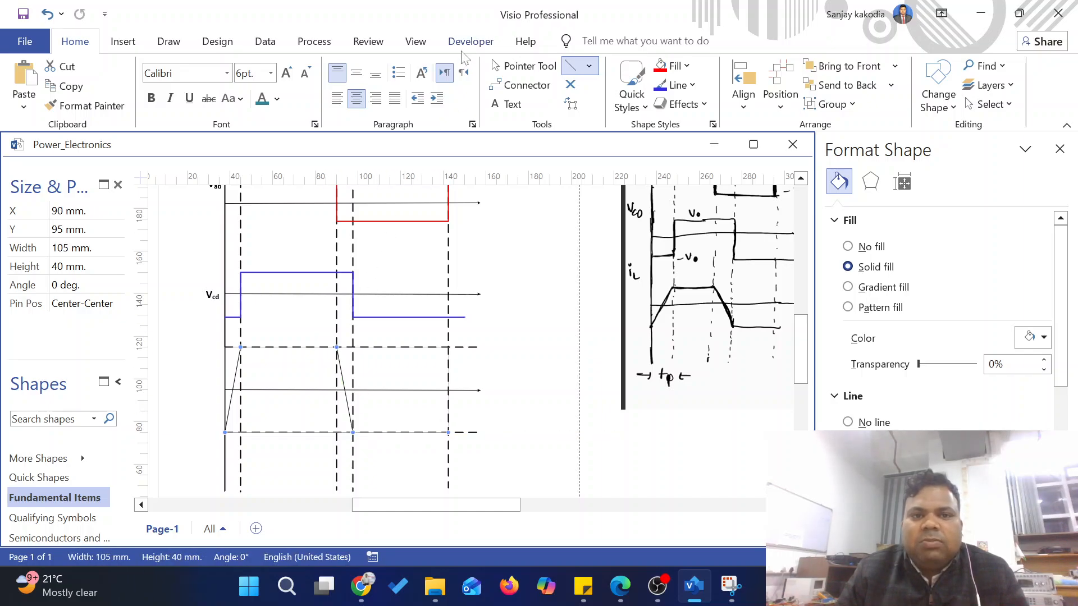
Step: Set the trapezoidal waveform's line width to 1.5 pt and its line colour to standard dark red
{"action": "left_click", "coordinate": [523, 66]}
{"action": "scroll", "coordinate": [1032, 393], "scroll_direction": "down", "scroll_amount": 4}
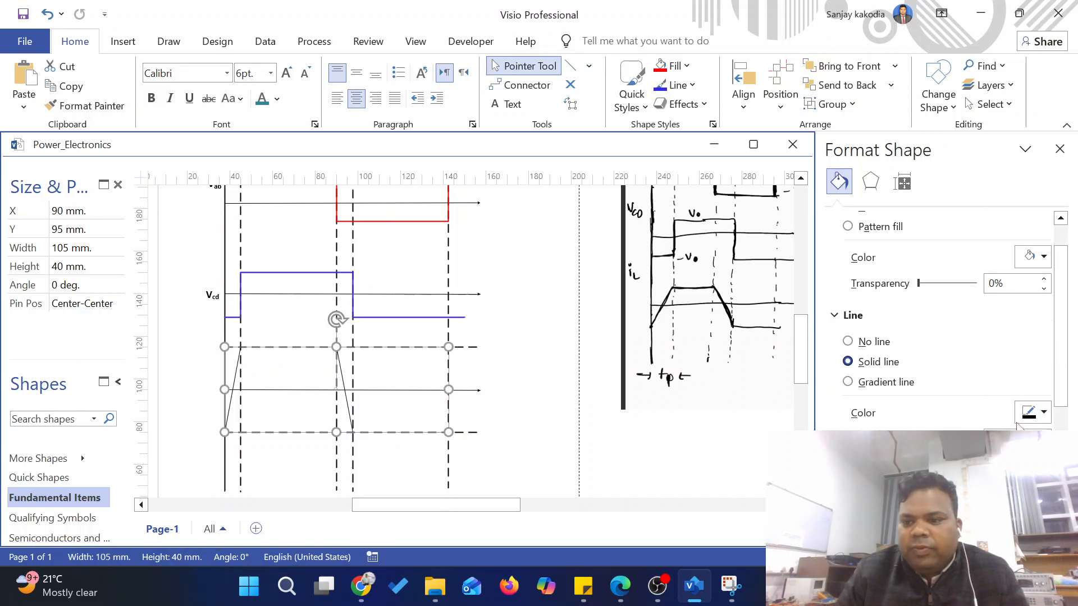
{"action": "left_click", "coordinate": [1043, 277]}
{"action": "left_click", "coordinate": [1043, 277]}
{"action": "left_click", "coordinate": [1044, 277]}
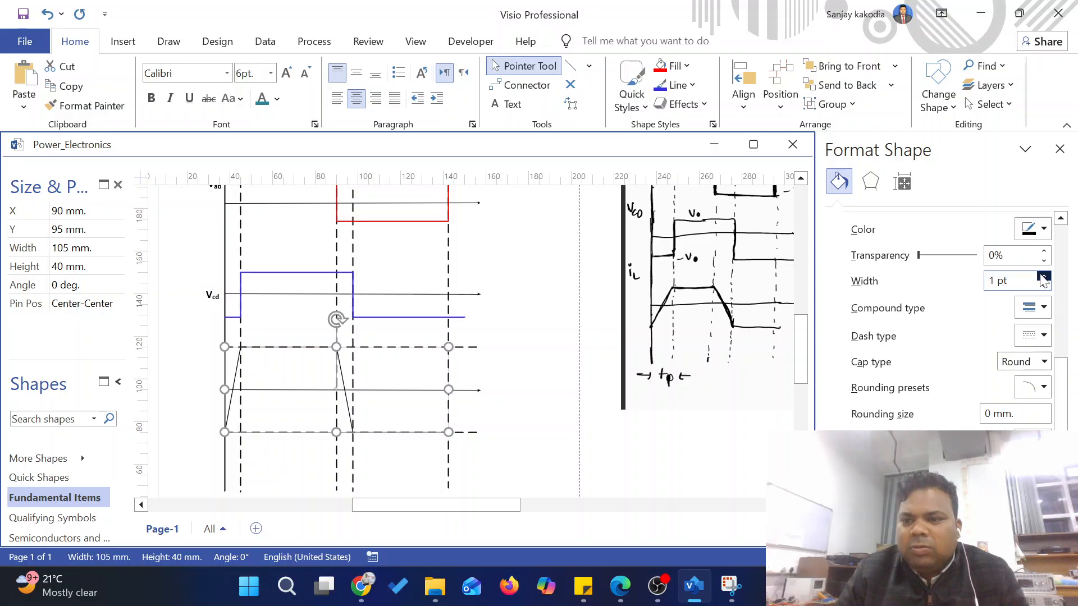
{"action": "left_click", "coordinate": [1043, 278]}
{"action": "left_click", "coordinate": [1043, 277]}
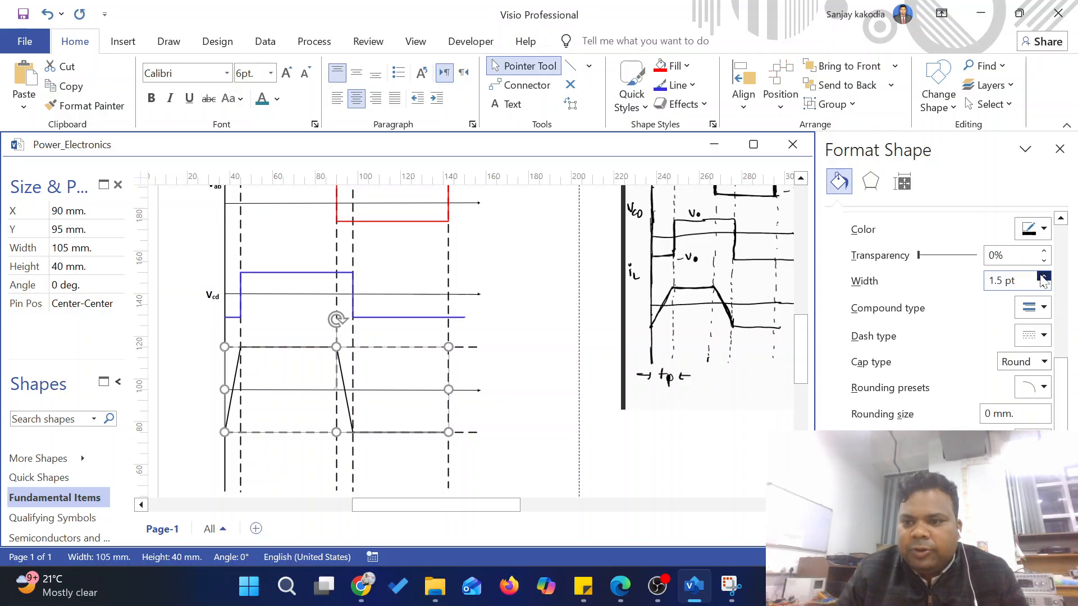
{"action": "left_click", "coordinate": [694, 87]}
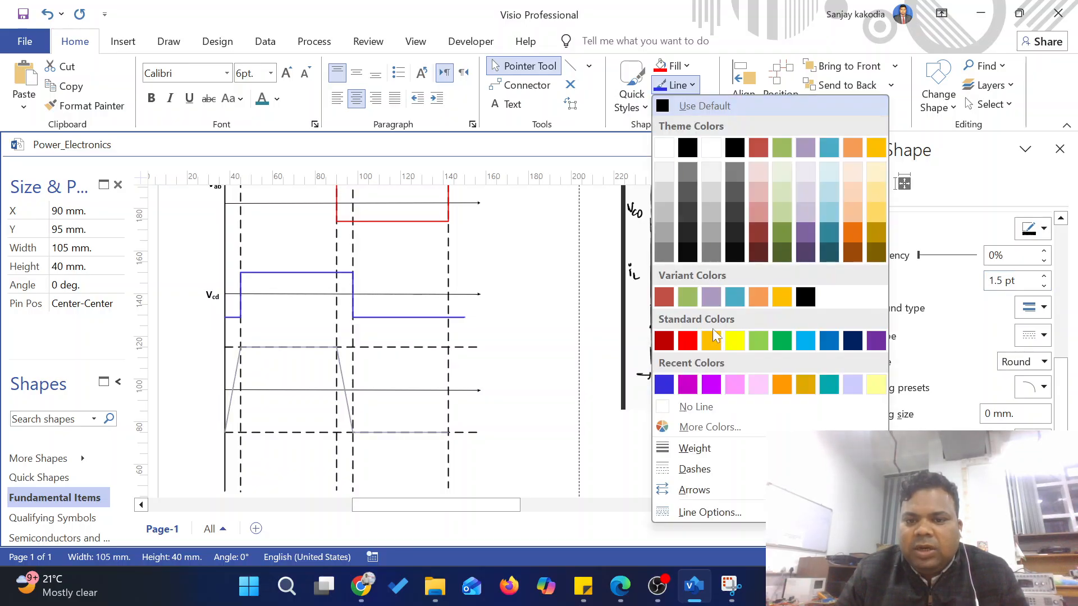
{"action": "left_click", "coordinate": [666, 346]}
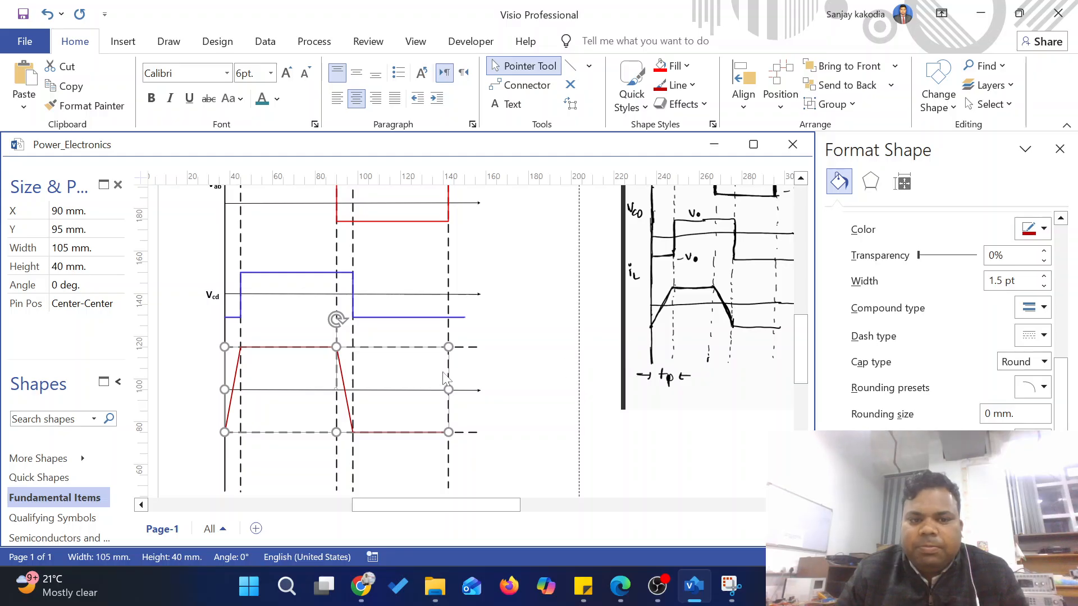
{"action": "left_click", "coordinate": [510, 364]}
Step: Compare the drawn waveforms with the handwritten reference sketch across the whole page and around the trapezoid
{"action": "scroll", "coordinate": [290, 367], "scroll_direction": "down", "scroll_amount": 3}
{"action": "scroll", "coordinate": [303, 371], "scroll_direction": "up", "scroll_amount": 2}
{"action": "scroll", "coordinate": [443, 360], "scroll_direction": "down", "scroll_amount": 2}
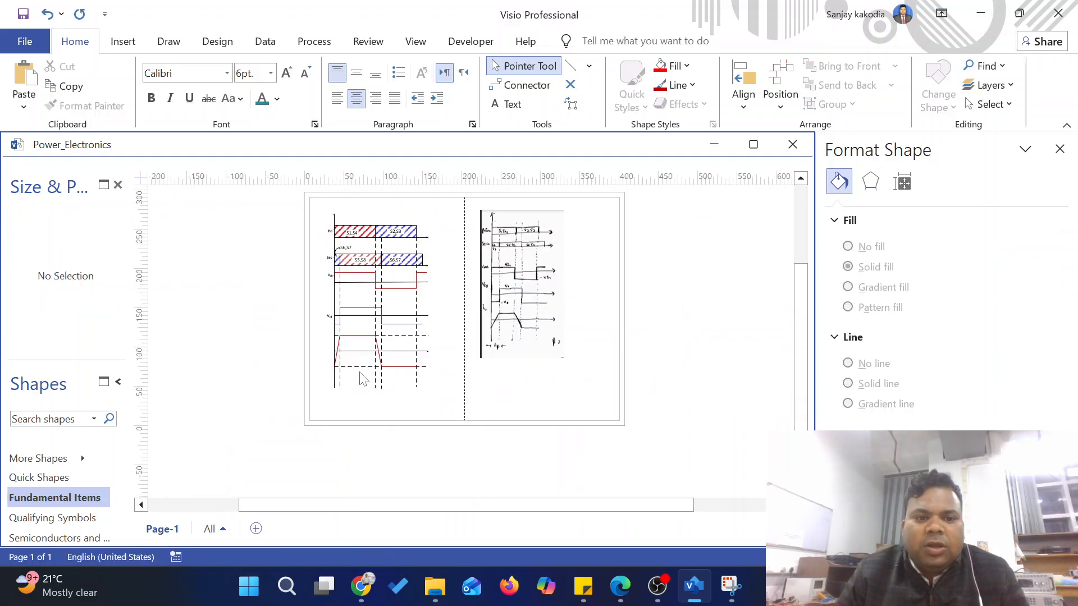
{"action": "scroll", "coordinate": [362, 379], "scroll_direction": "up", "scroll_amount": 3}
{"action": "left_click_drag", "start_coordinate": [247, 368], "coordinate": [519, 432]}
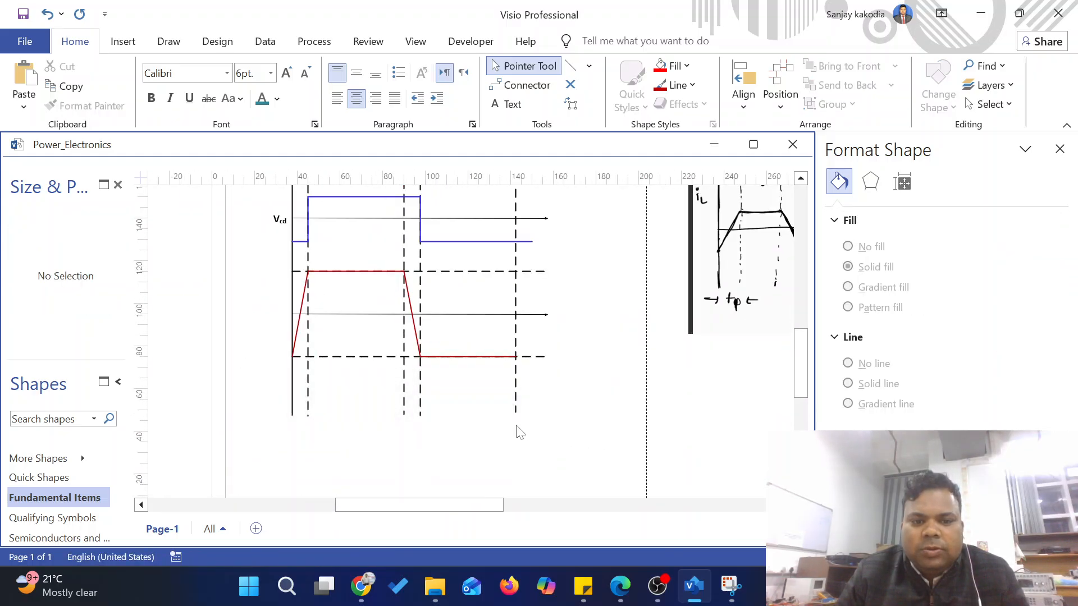
{"action": "scroll", "coordinate": [504, 338], "scroll_direction": "down", "scroll_amount": 3}
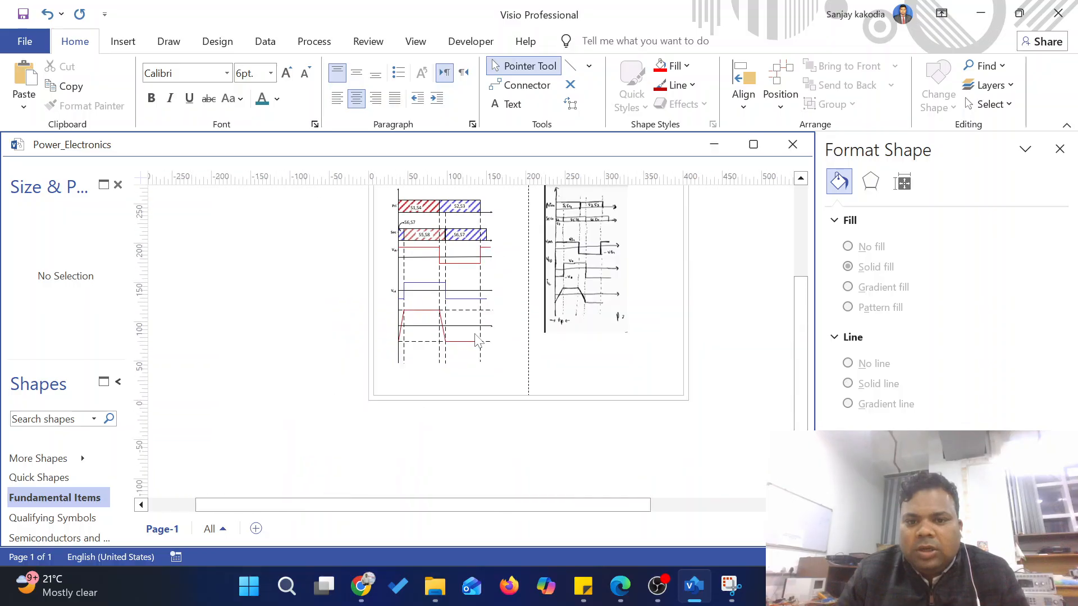
{"action": "scroll", "coordinate": [600, 342], "scroll_direction": "up", "scroll_amount": 2}
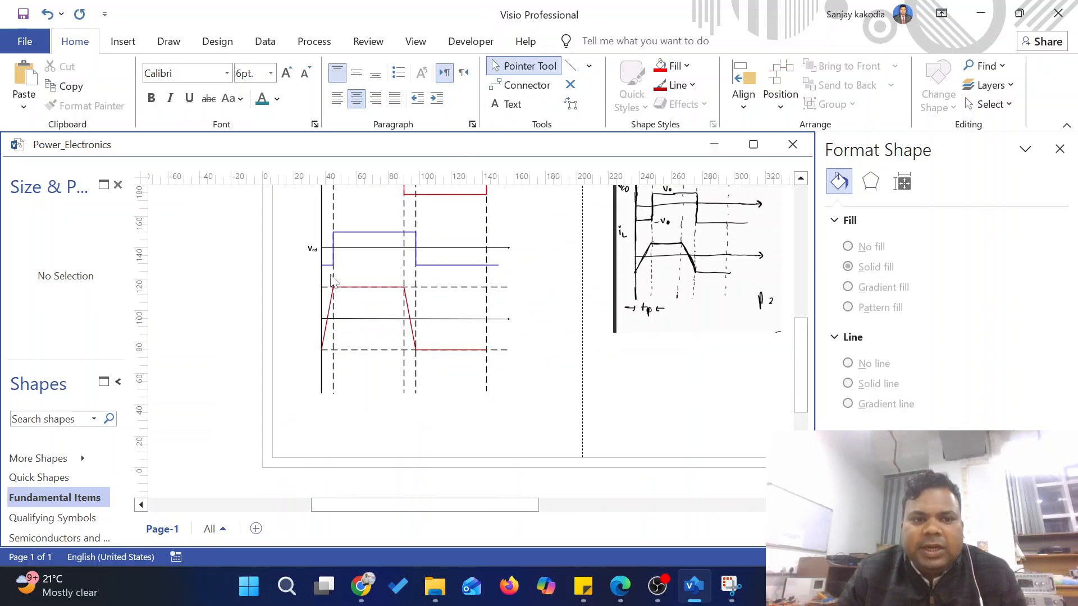
Step: Copy the Vcd label and place the duplicate beneath the first vertical dashed line at X 45 mm, Y 45 mm
{"action": "left_click", "coordinate": [315, 256]}
{"action": "key", "text": "ctrl+c"}
{"action": "key", "text": "ctrl+v"}
{"action": "scroll", "coordinate": [358, 400], "scroll_direction": "up", "scroll_amount": 3}
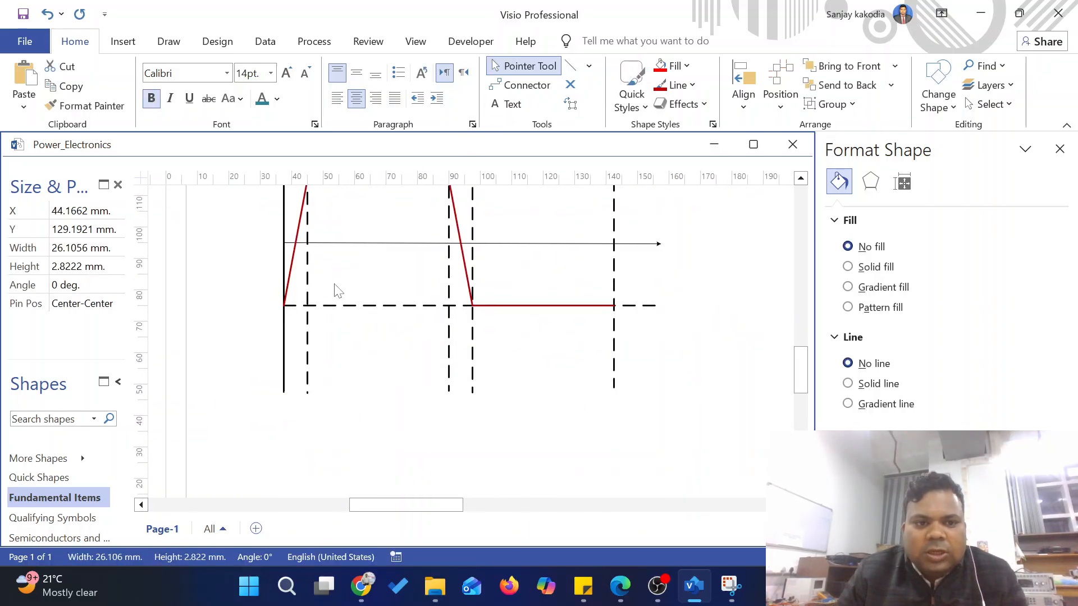
{"action": "scroll", "coordinate": [354, 311], "scroll_direction": "up", "scroll_amount": 3}
{"action": "left_click_drag", "start_coordinate": [324, 254], "coordinate": [346, 420]}
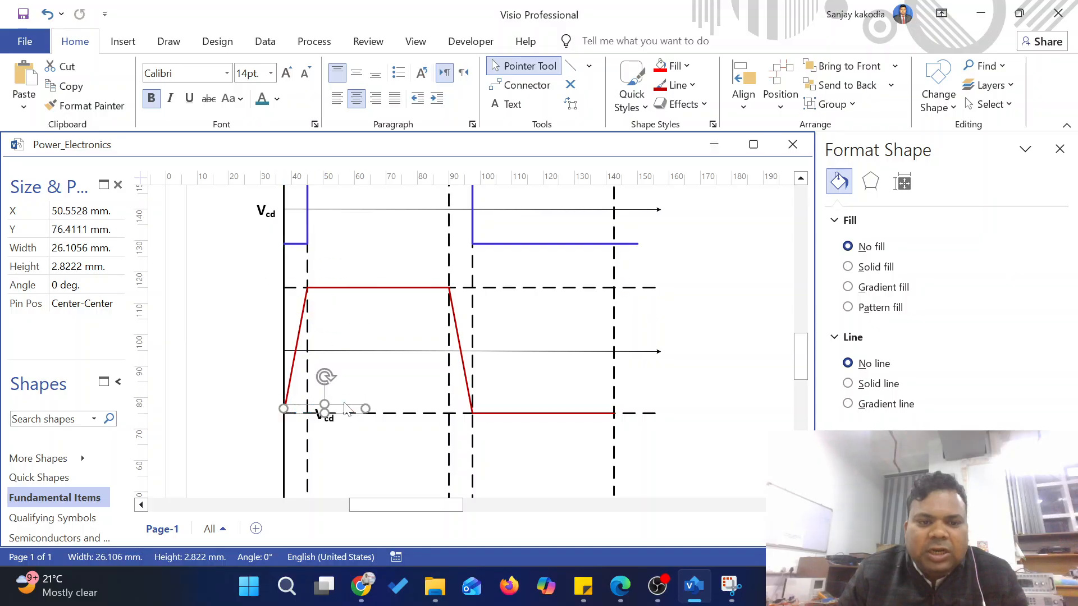
{"action": "scroll", "coordinate": [344, 284], "scroll_direction": "down", "scroll_amount": 4}
{"action": "left_click_drag", "start_coordinate": [344, 269], "coordinate": [328, 366]}
{"action": "left_click", "coordinate": [323, 366]}
{"action": "left_click", "coordinate": [318, 370]}
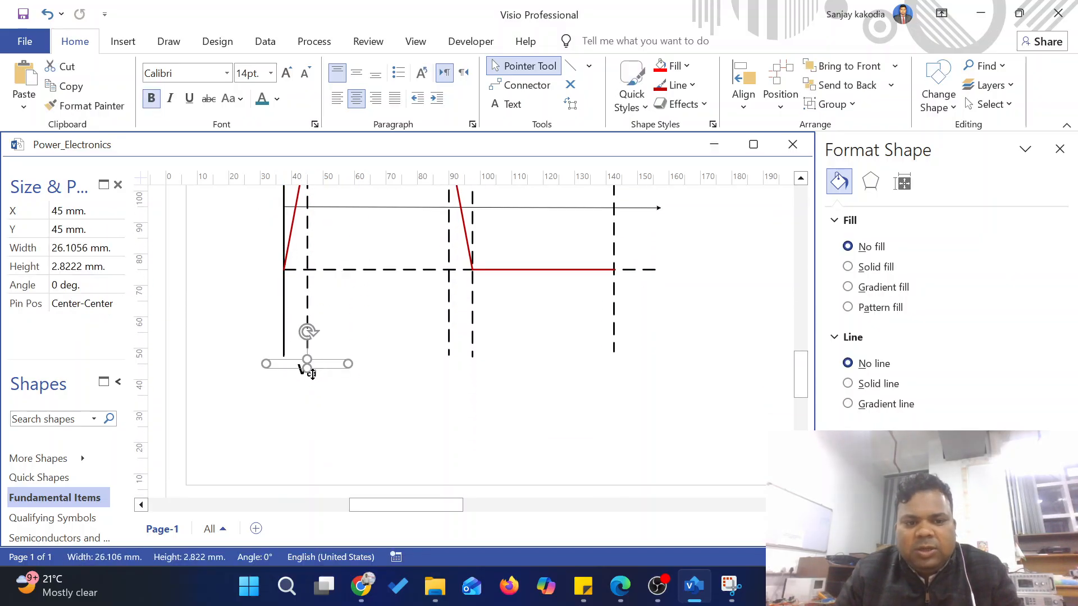
Step: Change the copied label's text to t1, with the 1 as a subscript
{"action": "scroll", "coordinate": [316, 385], "scroll_direction": "up", "scroll_amount": 5}
{"action": "left_click", "coordinate": [318, 392]}
{"action": "double_click", "coordinate": [313, 356]}
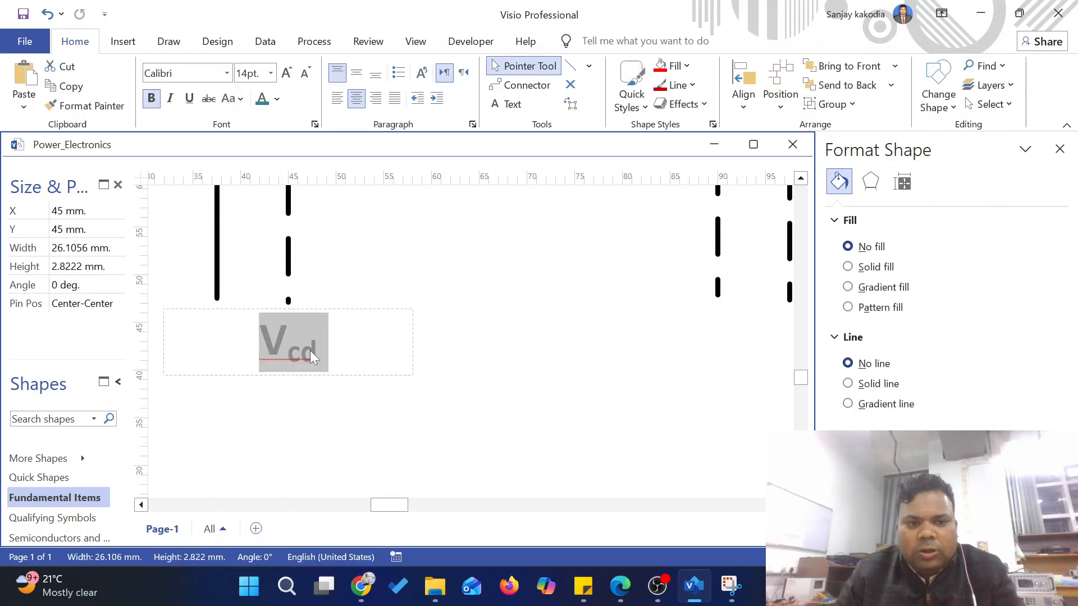
{"action": "type", "text": "t1"}
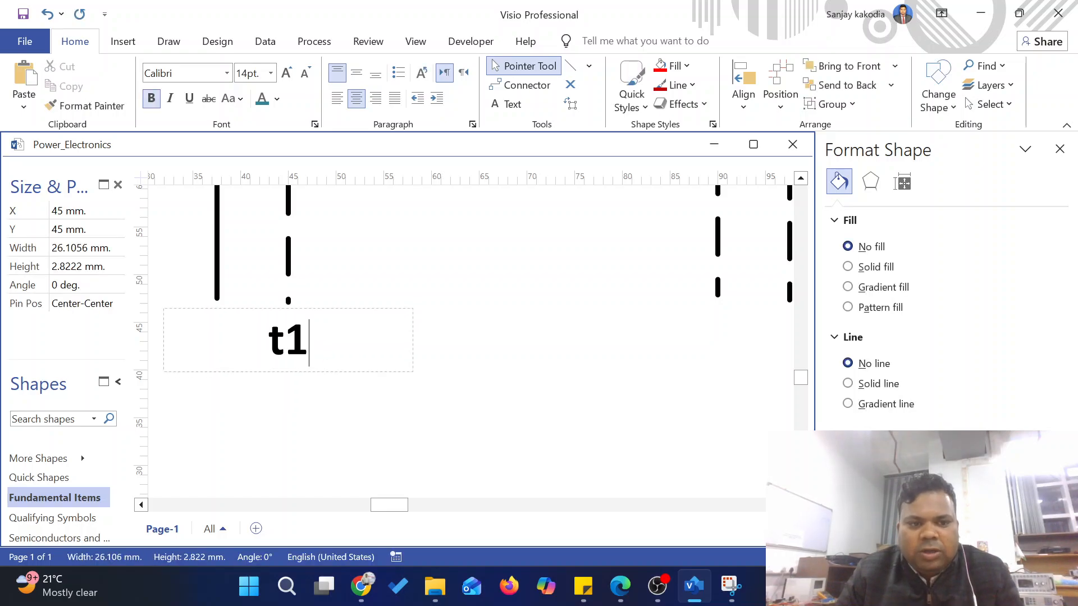
{"action": "left_click_drag", "start_coordinate": [312, 351], "coordinate": [294, 339]}
{"action": "key", "text": "ctrl+equal"}
{"action": "left_click", "coordinate": [563, 332]}
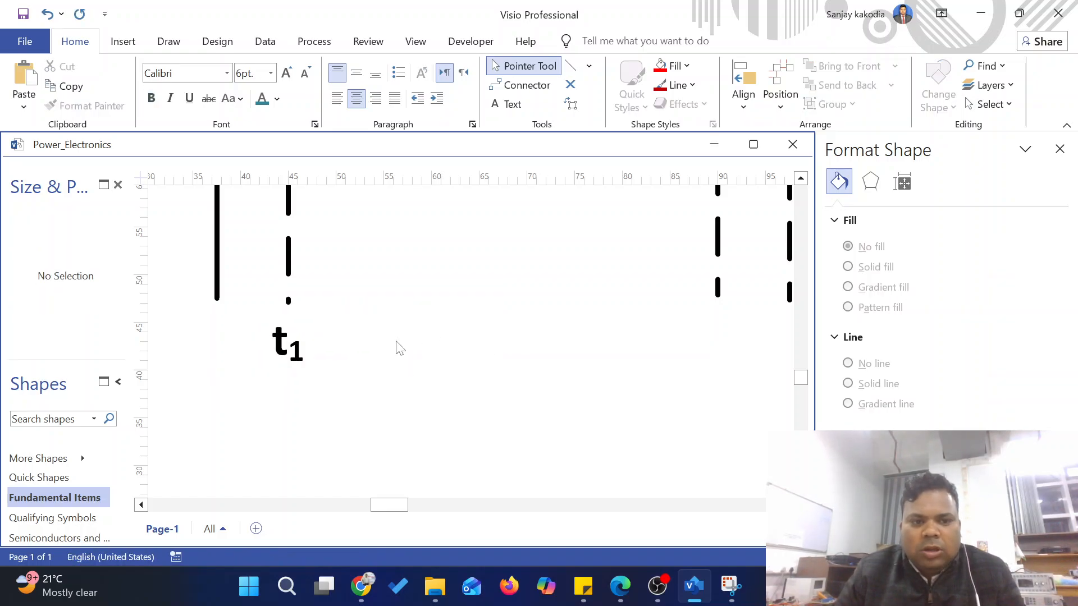
Step: Duplicate the t1 label beneath the second vertical dashed line at X 90.5528 mm, Y 46.0889 mm, and change its subscript to 2
{"action": "scroll", "coordinate": [275, 351], "scroll_direction": "down", "scroll_amount": 5}
{"action": "left_click", "coordinate": [284, 352]}
{"action": "key", "text": "ctrl+d"}
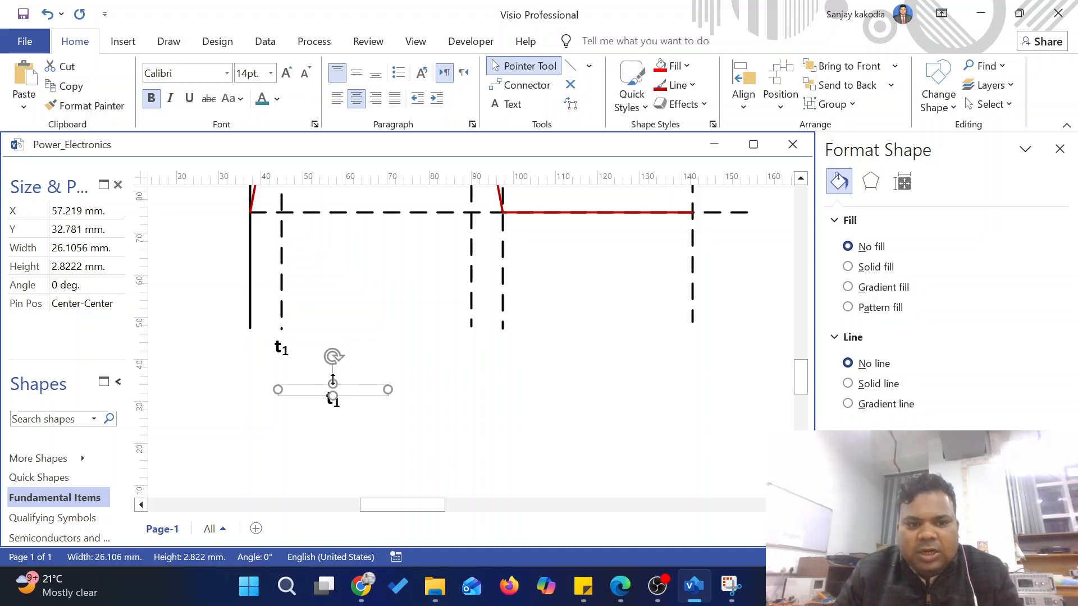
{"action": "scroll", "coordinate": [333, 381], "scroll_direction": "up", "scroll_amount": 2}
{"action": "left_click_drag", "start_coordinate": [349, 396], "coordinate": [558, 313]}
{"action": "double_click", "coordinate": [546, 318]}
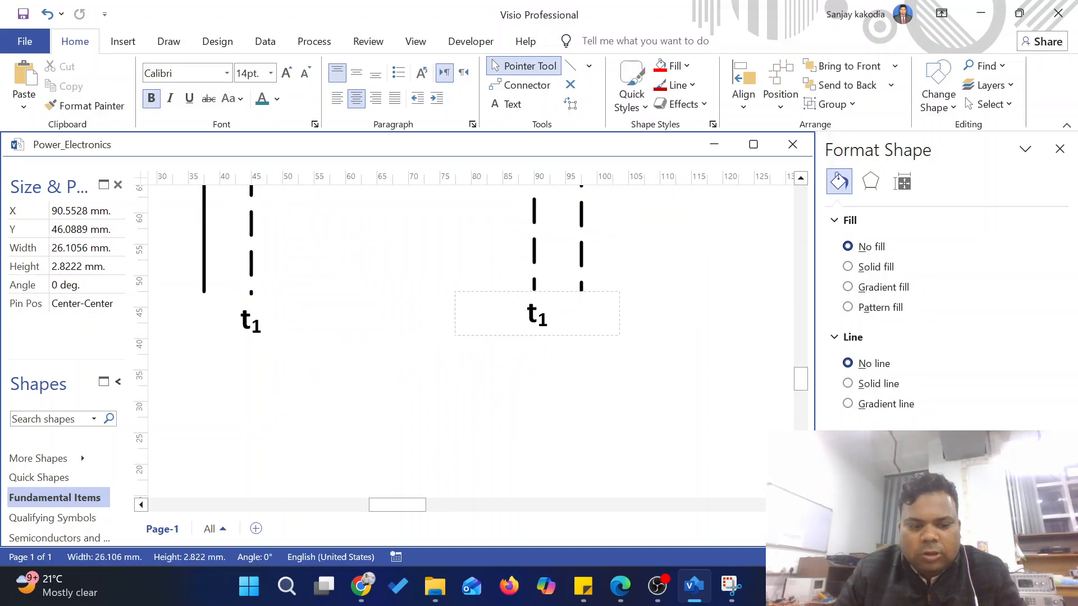
{"action": "type", "text": "2"}
{"action": "key", "text": "Left"}
{"action": "key", "text": "BackSpace"}
{"action": "left_click", "coordinate": [583, 380]}
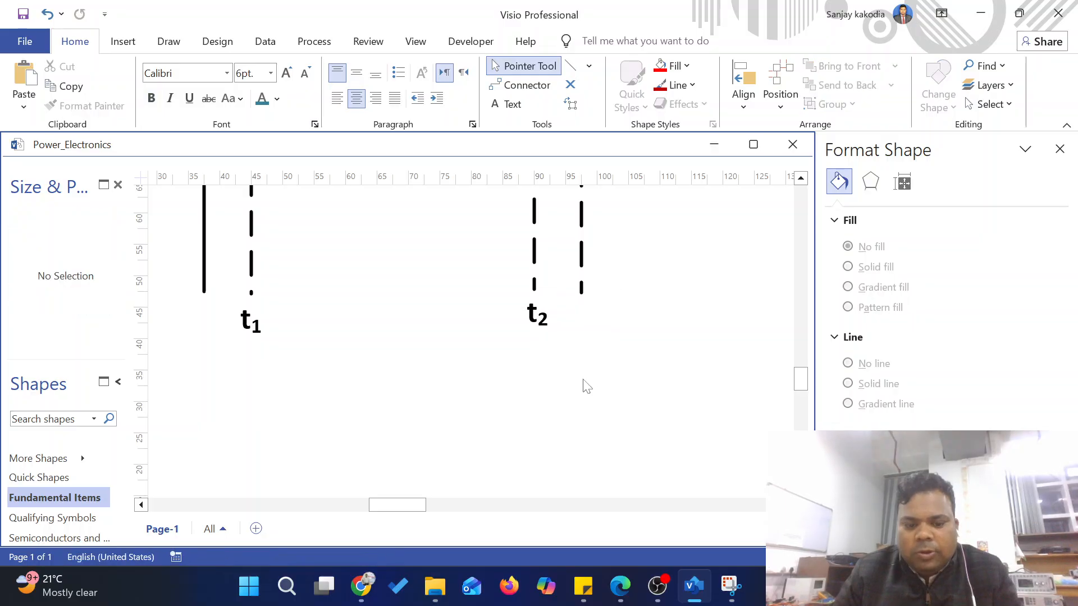
Step: Place another t1 copy beneath the third vertical dashed line at X 99.4472 mm, Y 46.0889 mm, and change its subscript to 3
{"action": "key", "text": "ctrl+z"}
{"action": "left_click_drag", "start_coordinate": [585, 324], "coordinate": [632, 312]}
{"action": "double_click", "coordinate": [600, 314]}
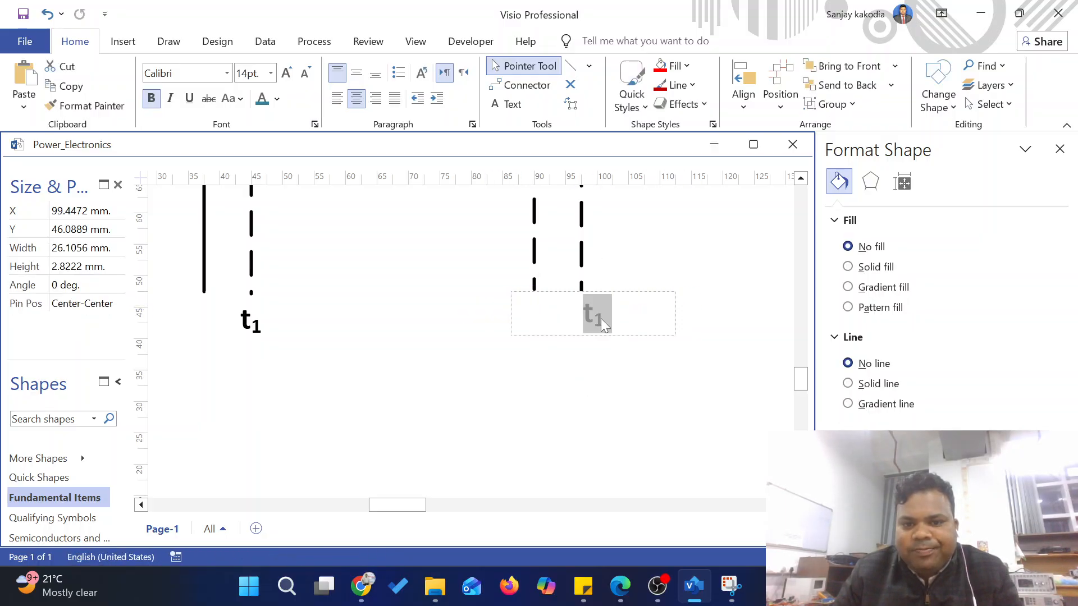
{"action": "type", "text": "3"}
{"action": "key", "text": "Left"}
{"action": "key", "text": "BackSpace"}
{"action": "type", "text": "\\"}
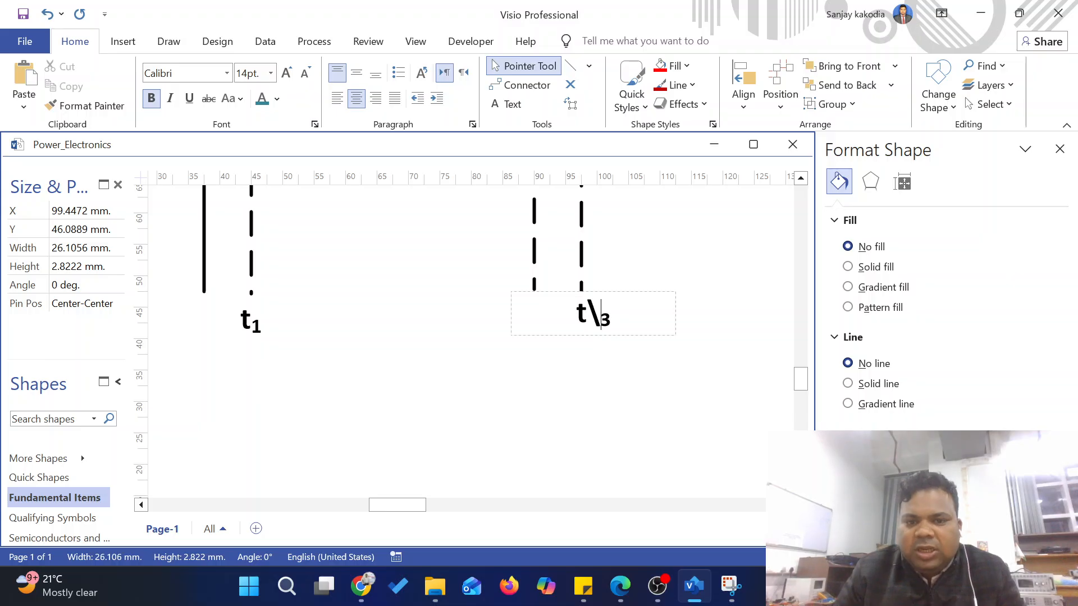
{"action": "key", "text": "BackSpace"}
{"action": "left_click", "coordinate": [614, 365]}
Step: Place another t1 copy beneath the fourth vertical dashed line at X 142.7639 mm, Y 47.4111 mm
{"action": "scroll", "coordinate": [618, 368], "scroll_direction": "down", "scroll_amount": 3, "text": "ctrl"}
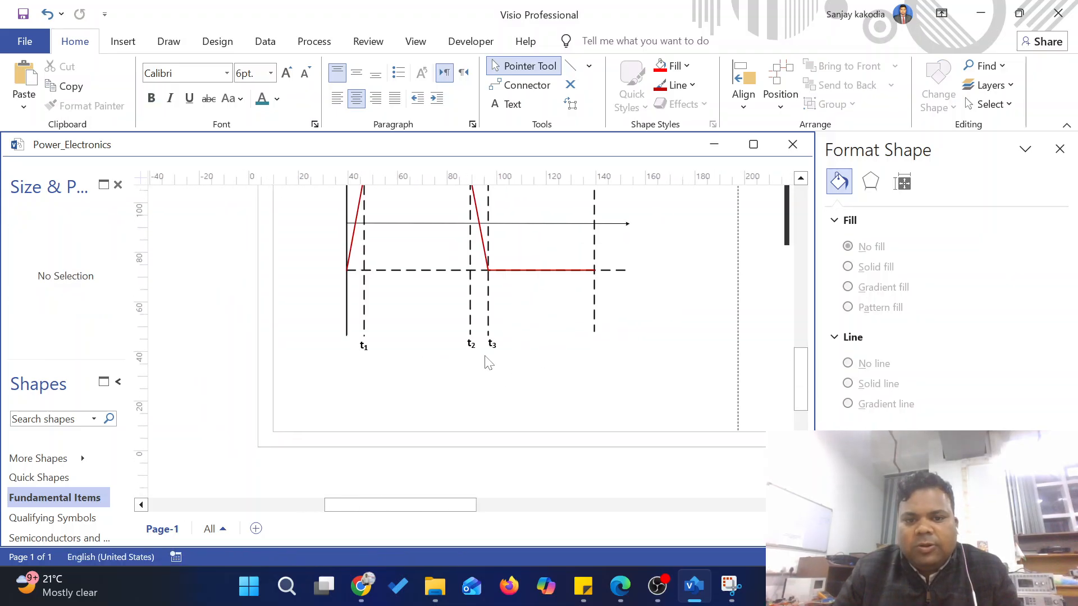
{"action": "scroll", "coordinate": [577, 373], "scroll_direction": "up", "scroll_amount": 2, "text": "ctrl"}
{"action": "key", "text": "ctrl+z"}
{"action": "left_click_drag", "start_coordinate": [518, 340], "coordinate": [692, 331]}
{"action": "key", "text": "Escape"}
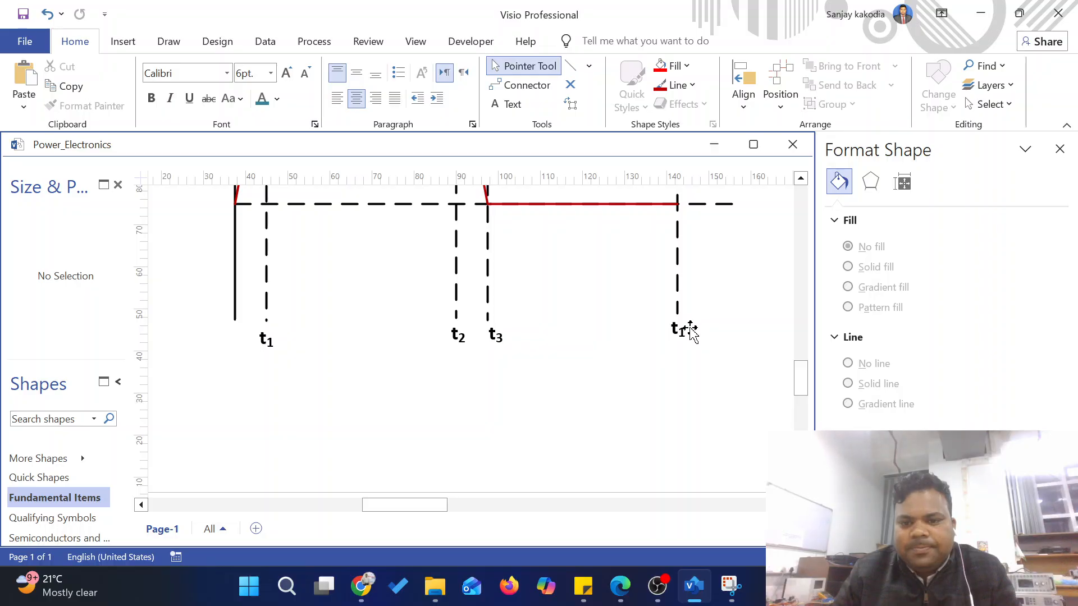
{"action": "left_click", "coordinate": [683, 333]}
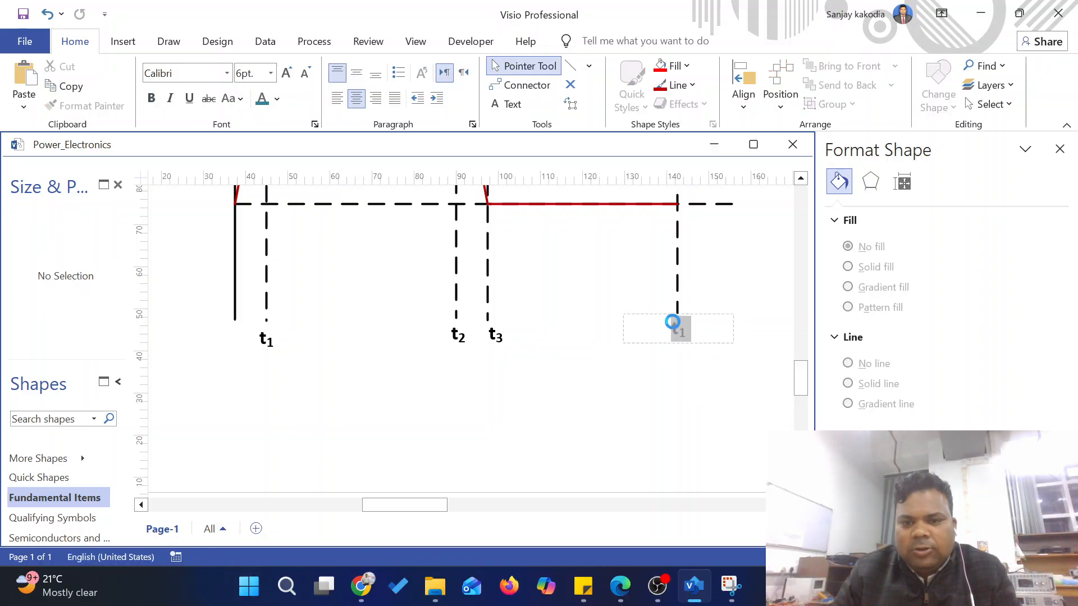
Step: Change the text of the label beneath the fourth dashed line to Ts, with the s as a subscript
{"action": "double_click", "coordinate": [679, 332]}
{"action": "type", "text": "Ts"}
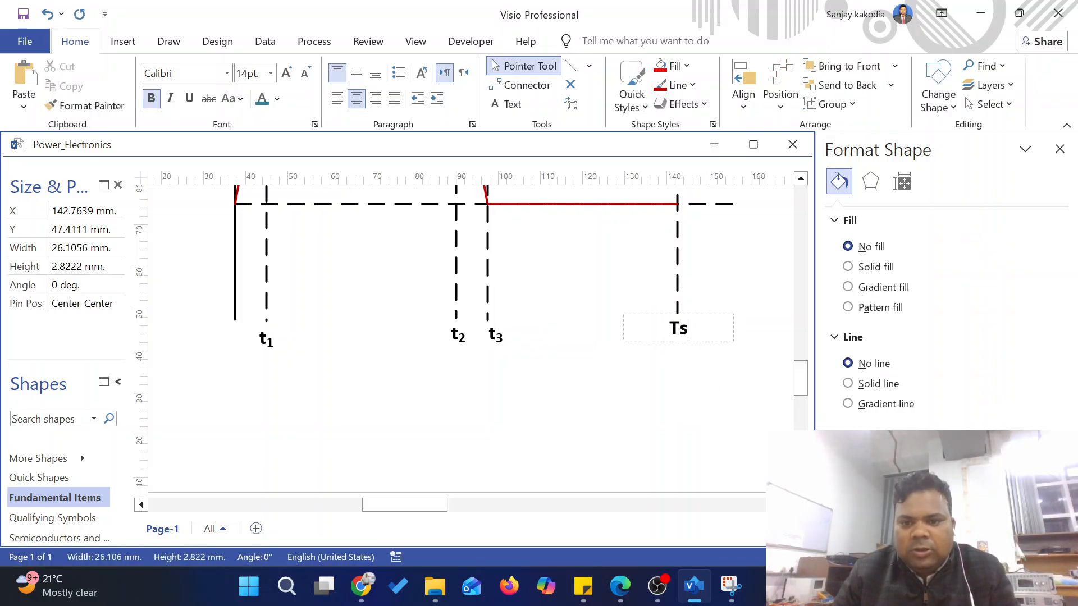
{"action": "key", "text": "shift+Left"}
{"action": "key", "text": "ctrl+="}
{"action": "left_click", "coordinate": [700, 372]}
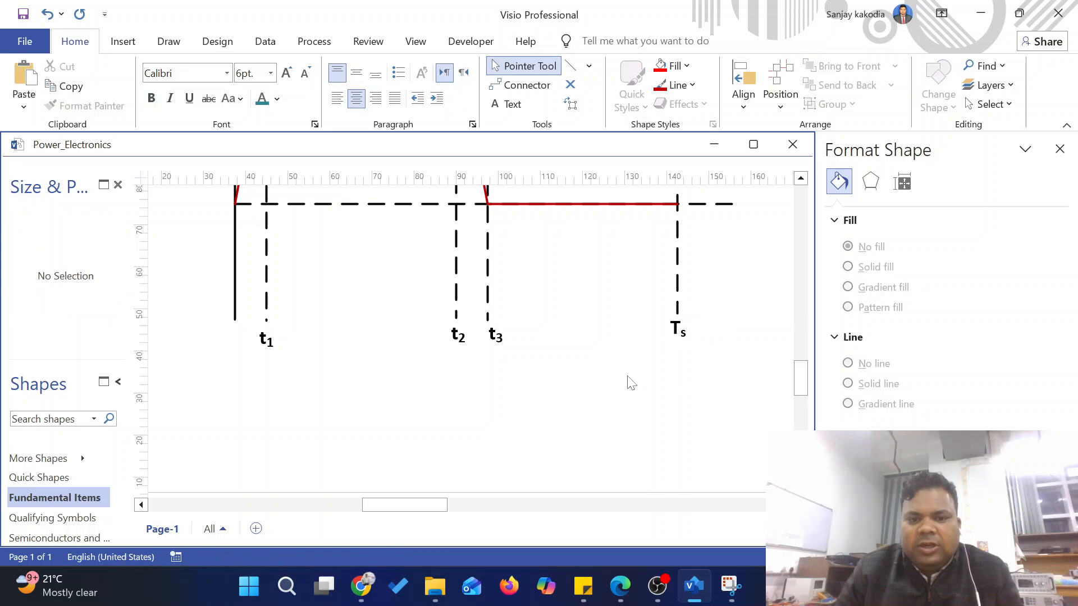
Step: Draw two short horizontal lines below the current waveform: one about 7.5 mm long ending at the vertical axis, the other starting at the first dashed line
{"action": "scroll", "coordinate": [545, 386], "scroll_direction": "up", "scroll_amount": 1}
{"action": "scroll", "coordinate": [553, 404], "scroll_direction": "down", "scroll_amount": 2}
{"action": "scroll", "coordinate": [506, 389], "scroll_direction": "up", "scroll_amount": 1}
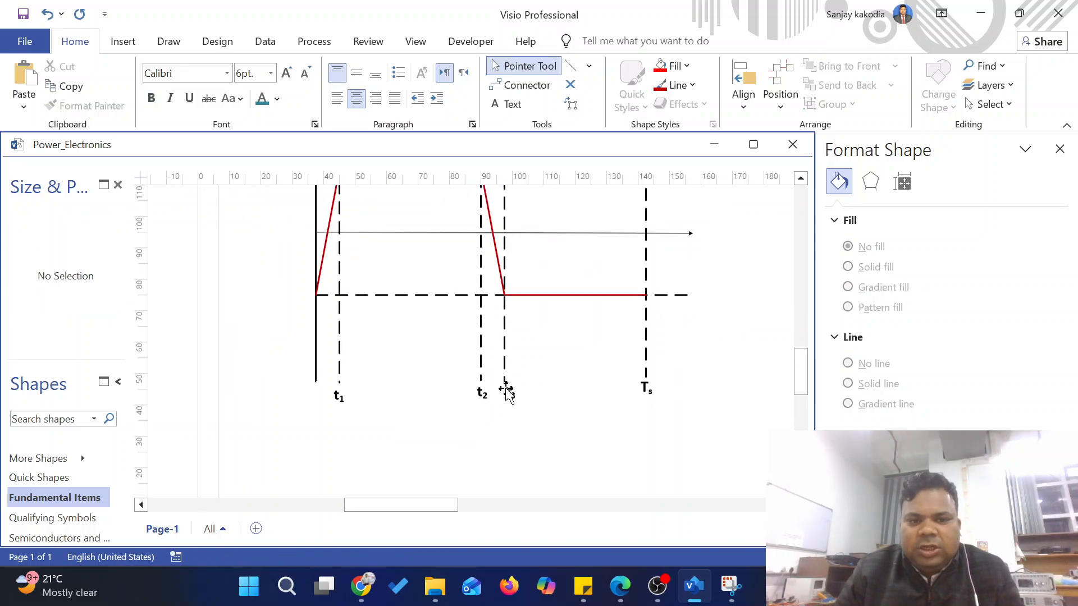
{"action": "scroll", "coordinate": [506, 389], "scroll_direction": "up", "scroll_amount": 2}
{"action": "left_click", "coordinate": [570, 66]}
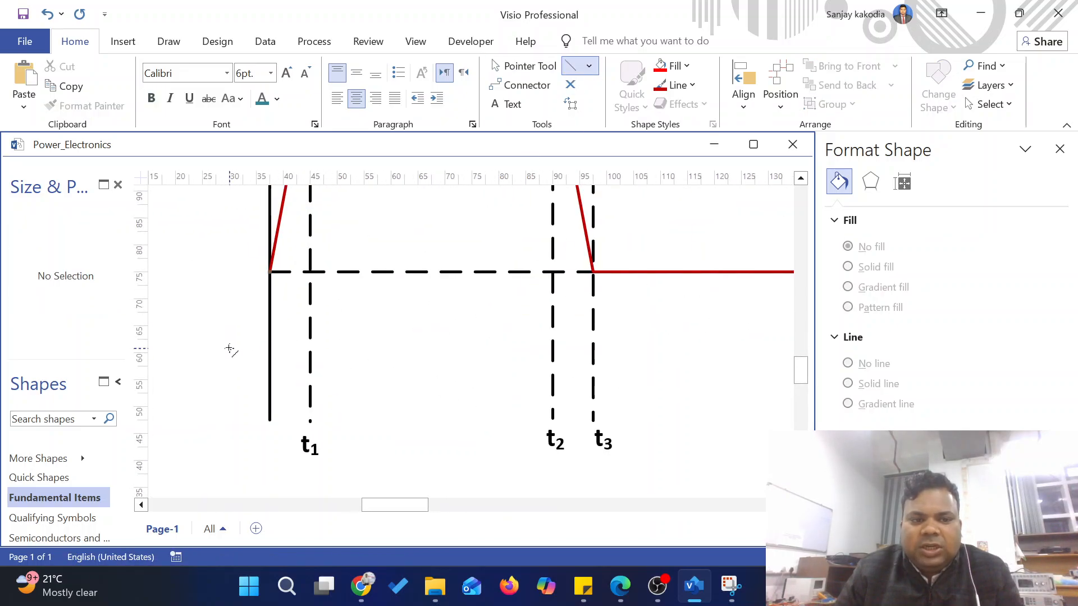
{"action": "left_click_drag", "start_coordinate": [230, 347], "coordinate": [310, 345]}
{"action": "left_click", "coordinate": [528, 66]}
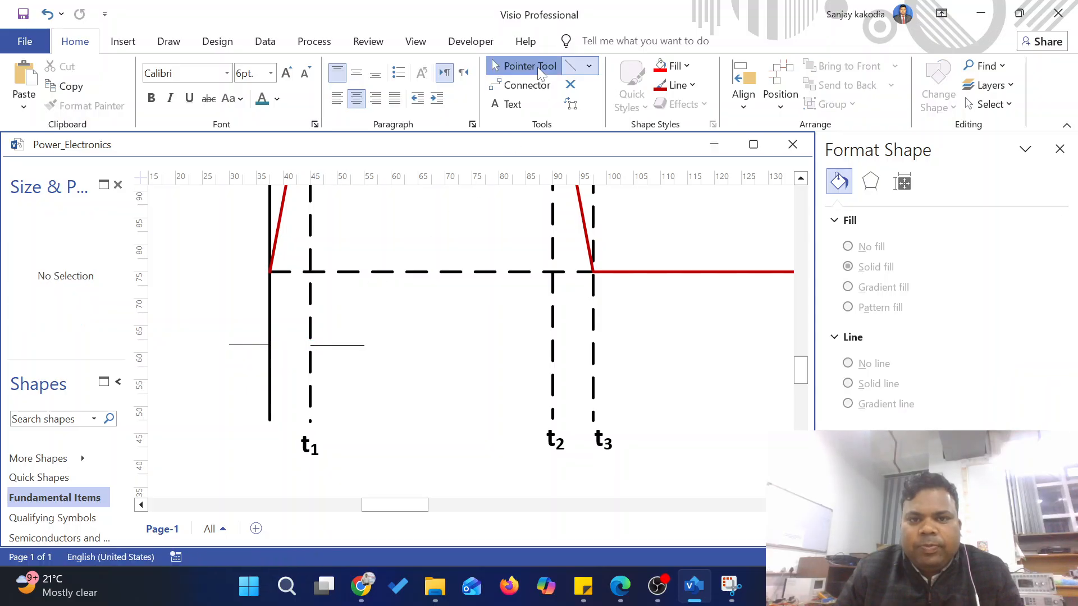
Step: Shorten the horizontal line beside the first dashed line to 7.5 mm and delete it
{"action": "left_click", "coordinate": [344, 345]}
{"action": "left_click_drag", "start_coordinate": [363, 345], "coordinate": [348, 345]}
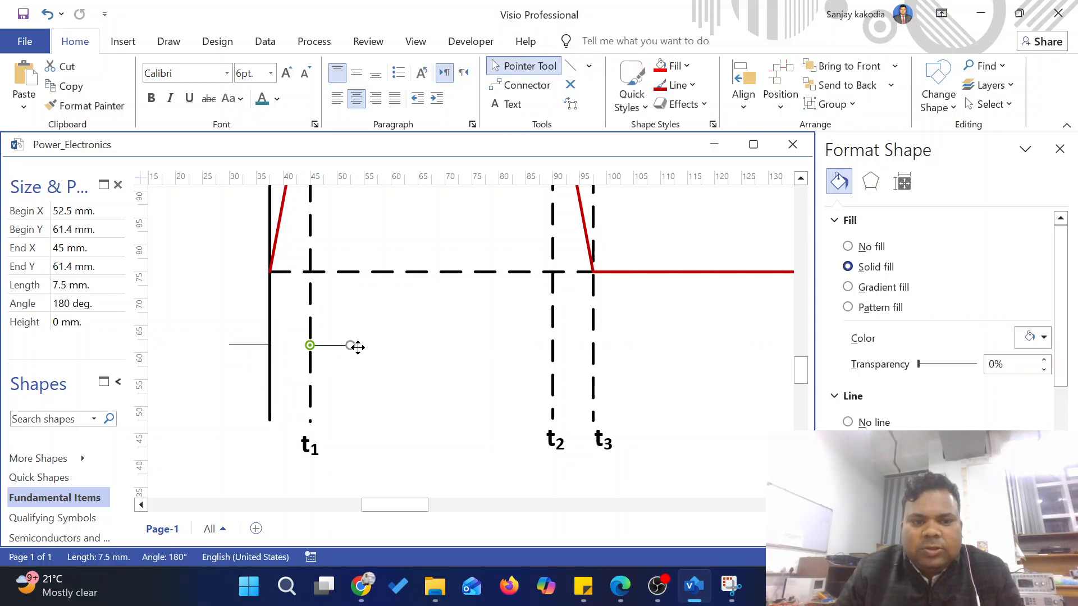
{"action": "key", "text": "Delete"}
Step: Give the short line ending at the vertical axis arrowhead style 05 at that end and a thicker line width
{"action": "left_click", "coordinate": [245, 345]}
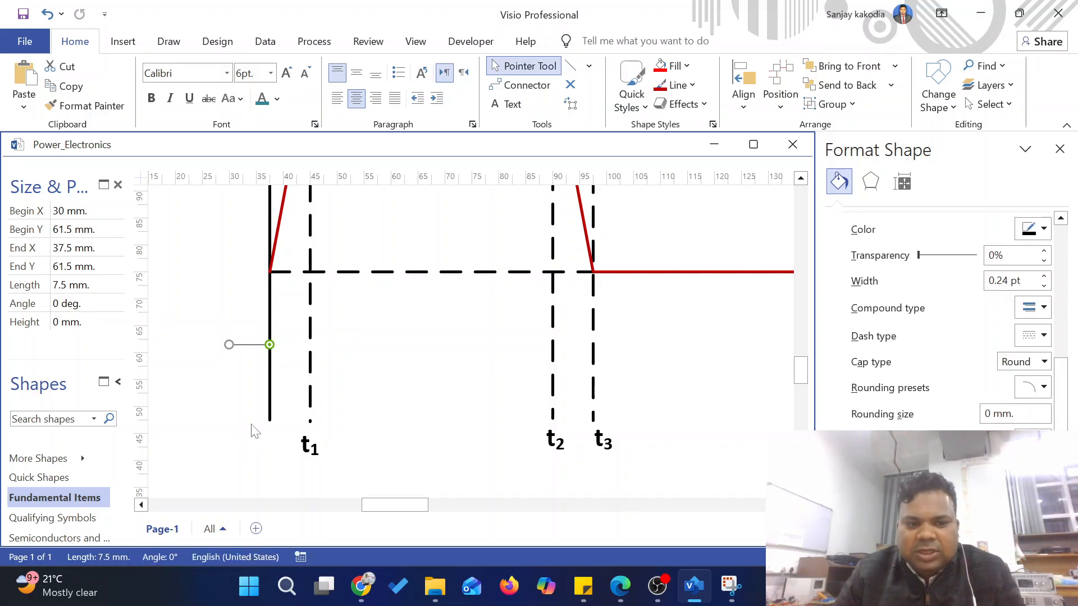
{"action": "left_click", "coordinate": [1033, 435]}
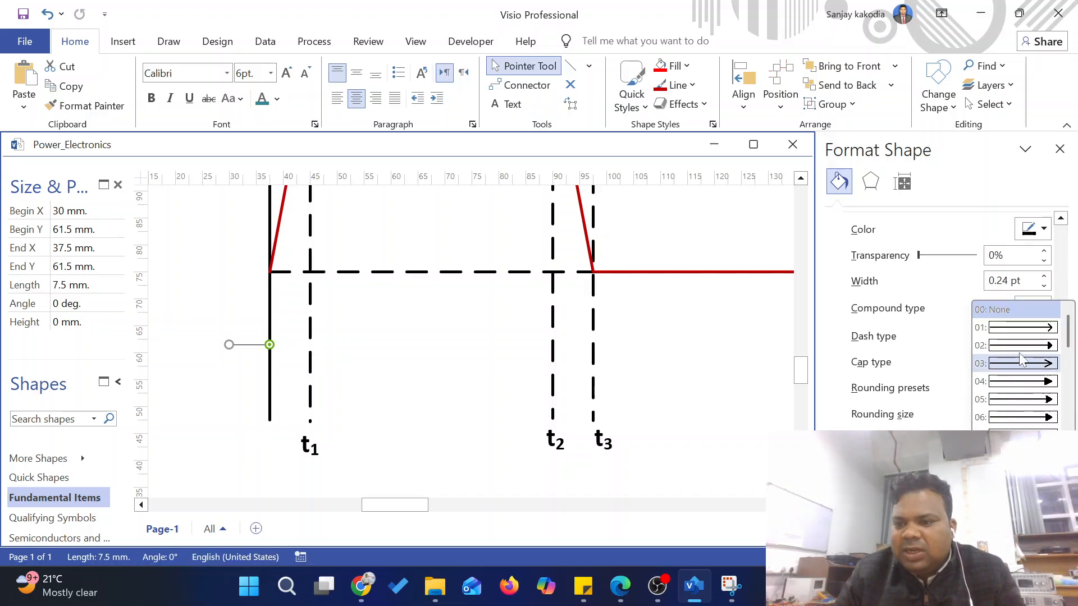
{"action": "left_click", "coordinate": [1023, 400]}
{"action": "left_click", "coordinate": [493, 384]}
{"action": "left_click", "coordinate": [258, 346]}
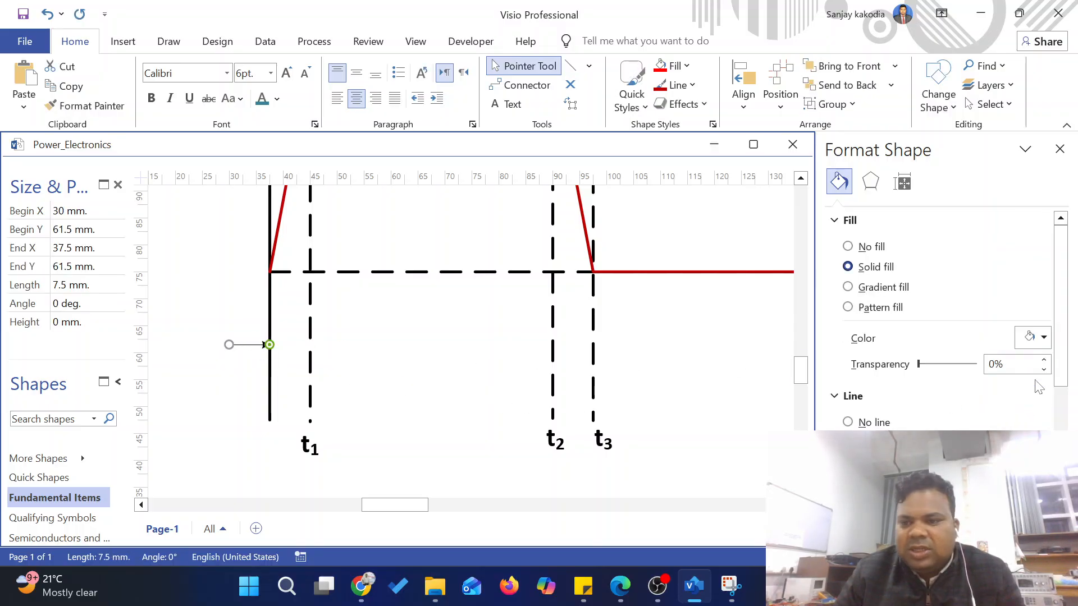
{"action": "scroll", "coordinate": [1040, 385], "scroll_direction": "down", "scroll_amount": 3}
{"action": "left_click", "coordinate": [1044, 380]}
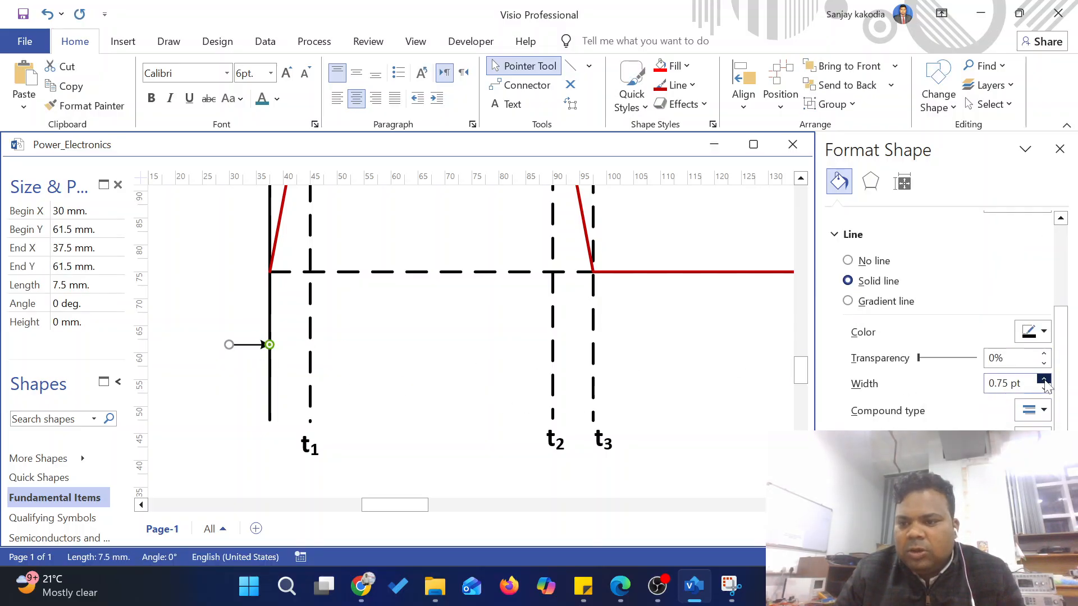
Step: Duplicate the arrow, flip it horizontally and place it at the same height with its tip touching the first dashed line
{"action": "left_click", "coordinate": [252, 346], "text": "ctrl"}
{"action": "left_click", "coordinate": [252, 345]}
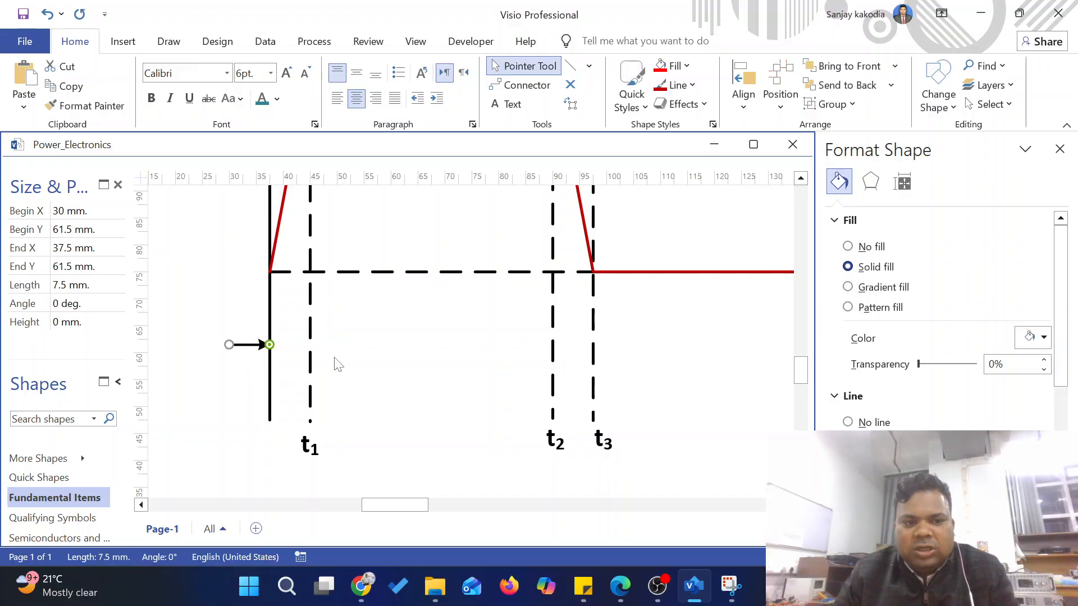
{"action": "key", "text": "ctrl+d"}
{"action": "key", "text": "ctrl+h"}
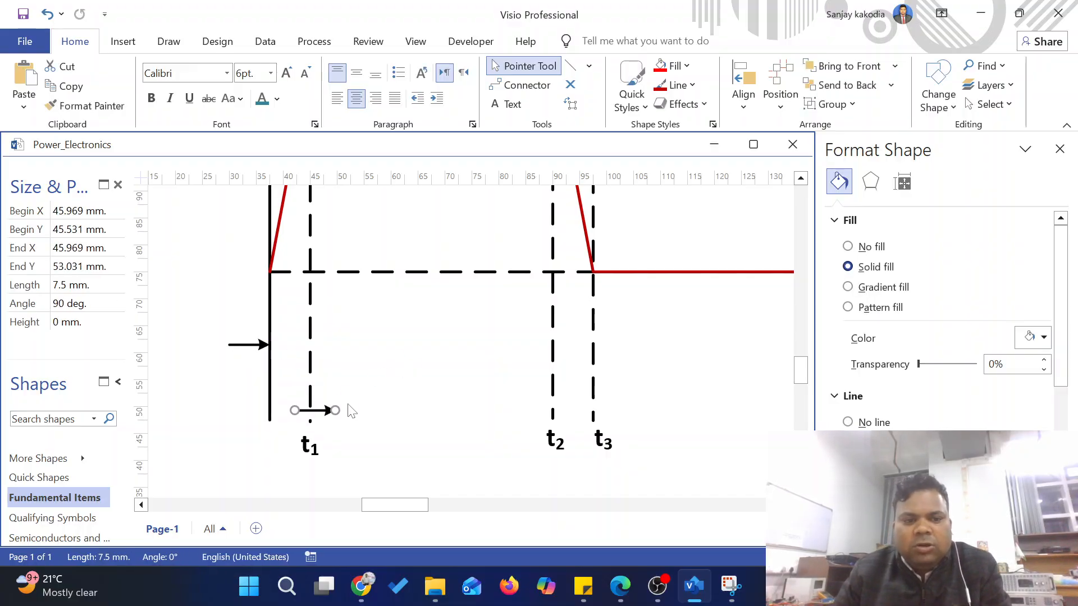
{"action": "left_click_drag", "start_coordinate": [325, 411], "coordinate": [341, 345]}
{"action": "left_click", "coordinate": [445, 382]}
Step: Duplicate the t1 label, place the copy between the two arrows at X 41.9472 mm, Y 62.5 mm, and change its text to t
{"action": "left_click", "coordinate": [360, 445]}
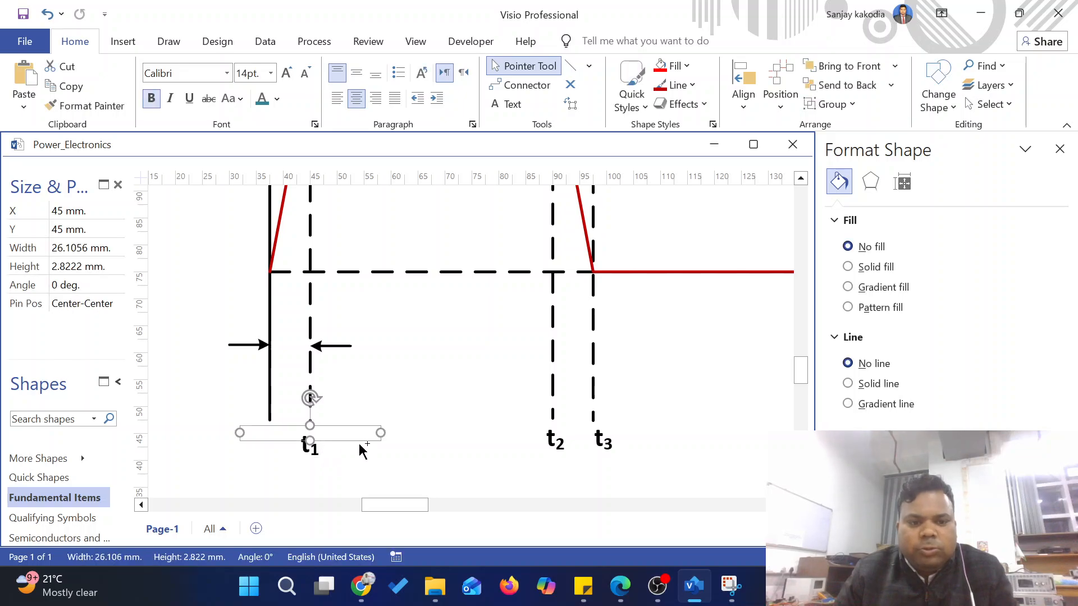
{"action": "key", "text": "ctrl+d"}
{"action": "scroll", "coordinate": [459, 425], "scroll_direction": "up", "scroll_amount": 3}
{"action": "left_click", "coordinate": [510, 490]}
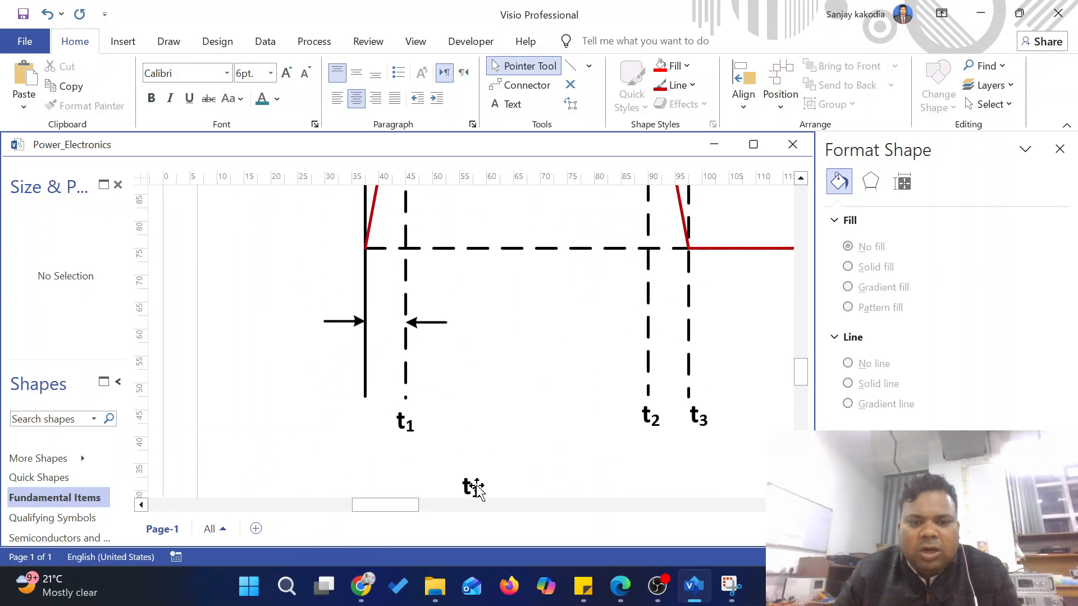
{"action": "left_click_drag", "start_coordinate": [483, 484], "coordinate": [401, 322]}
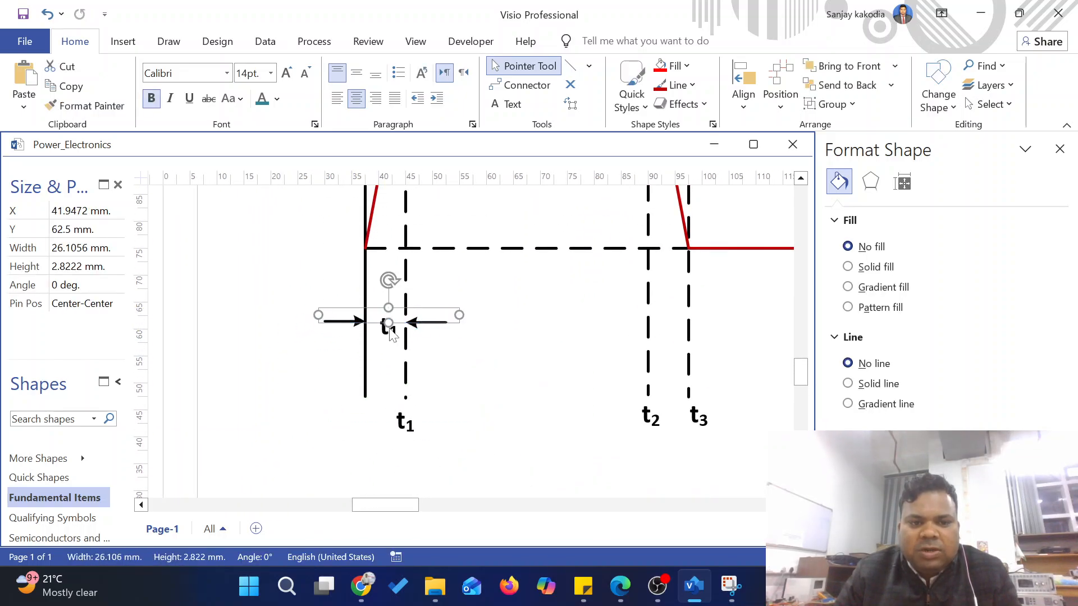
{"action": "double_click", "coordinate": [393, 331]}
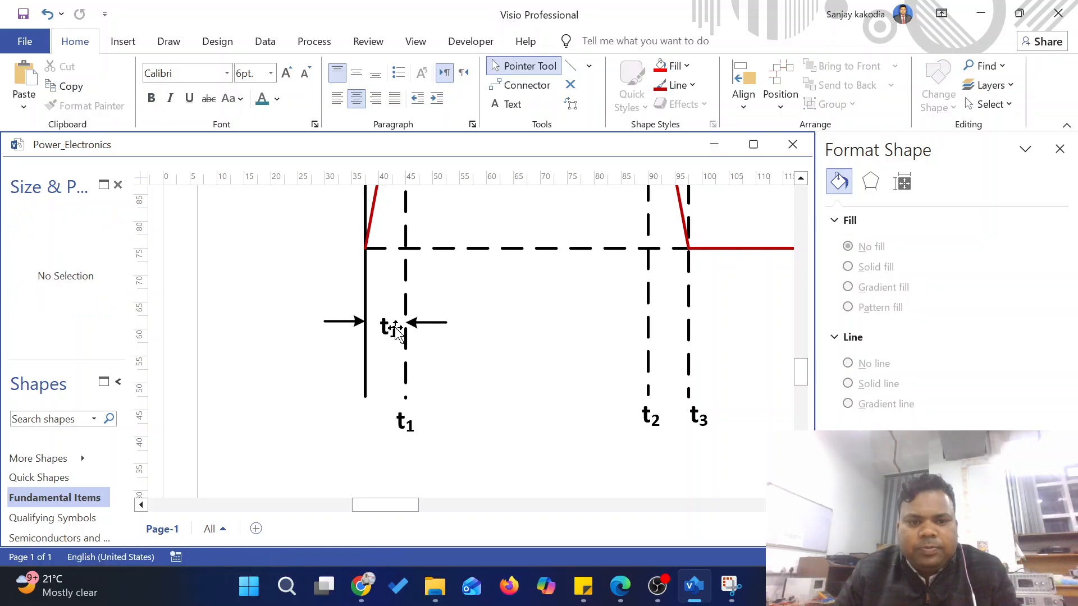
{"action": "type", "text": "T"}
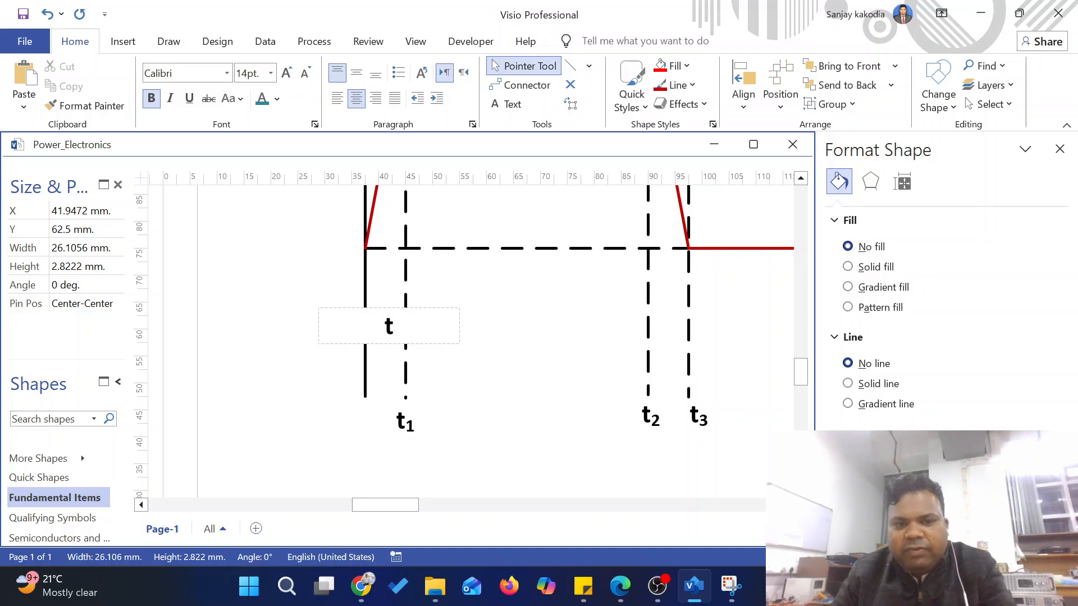
Step: Try the Symbol font on the t between the arrows and undo the font change
{"action": "left_click", "coordinate": [227, 73]}
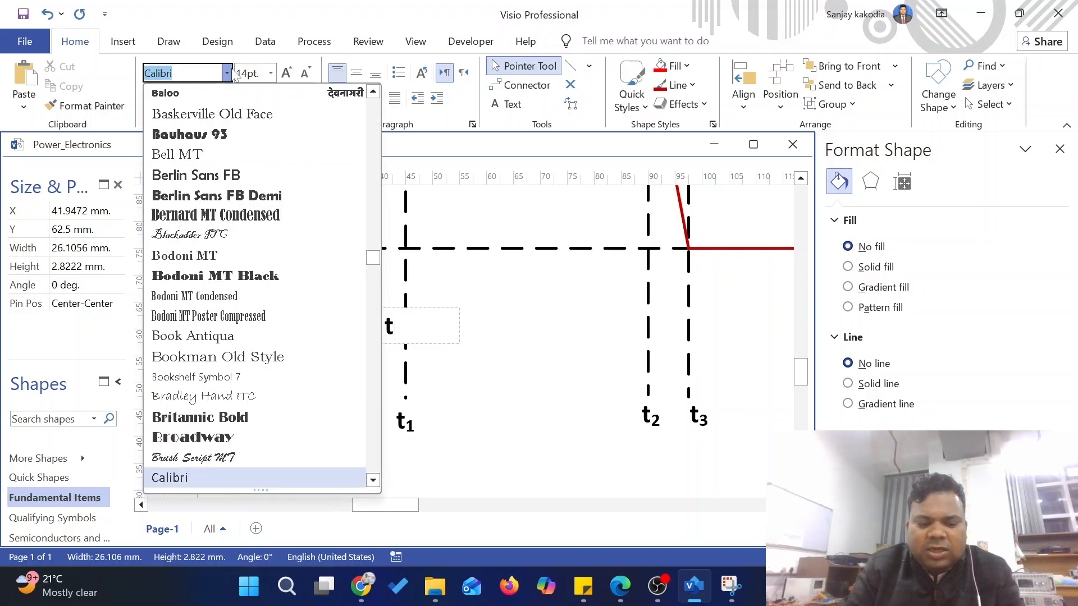
{"action": "type", "text": "Symbol"}
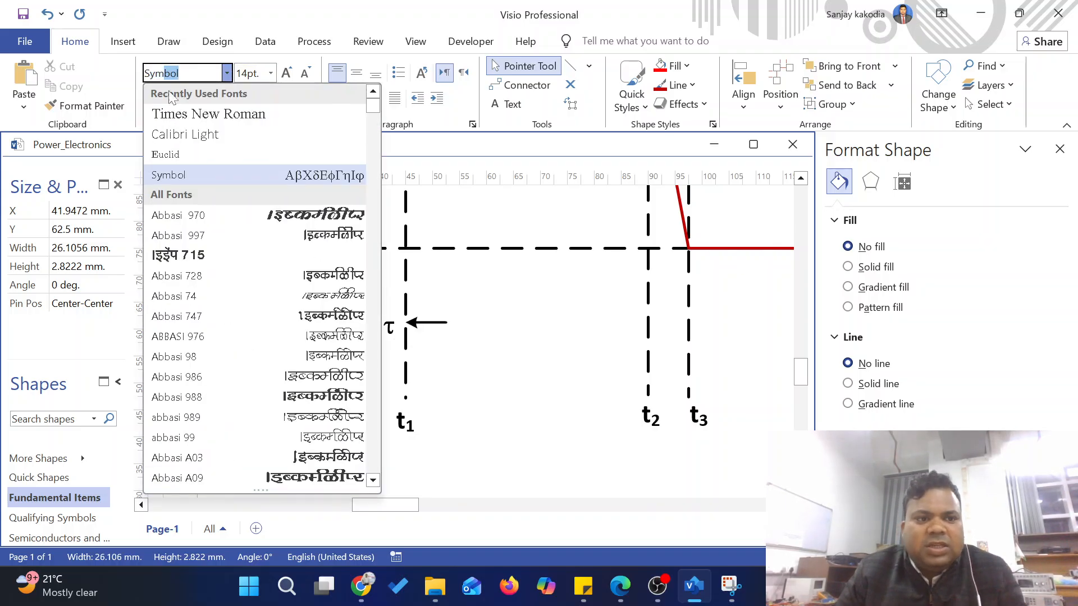
{"action": "key", "text": "Return"}
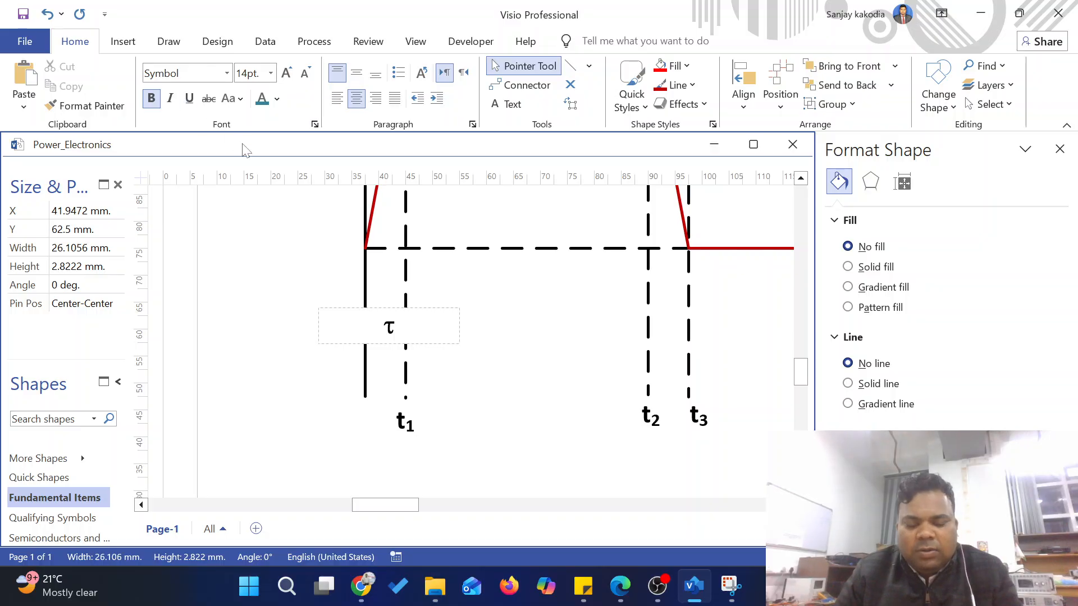
{"action": "key", "text": "ctrl+z"}
Step: Add a p after the t between the arrows and format the p as a subscript
{"action": "left_click", "coordinate": [500, 361]}
{"action": "left_click", "coordinate": [391, 328]}
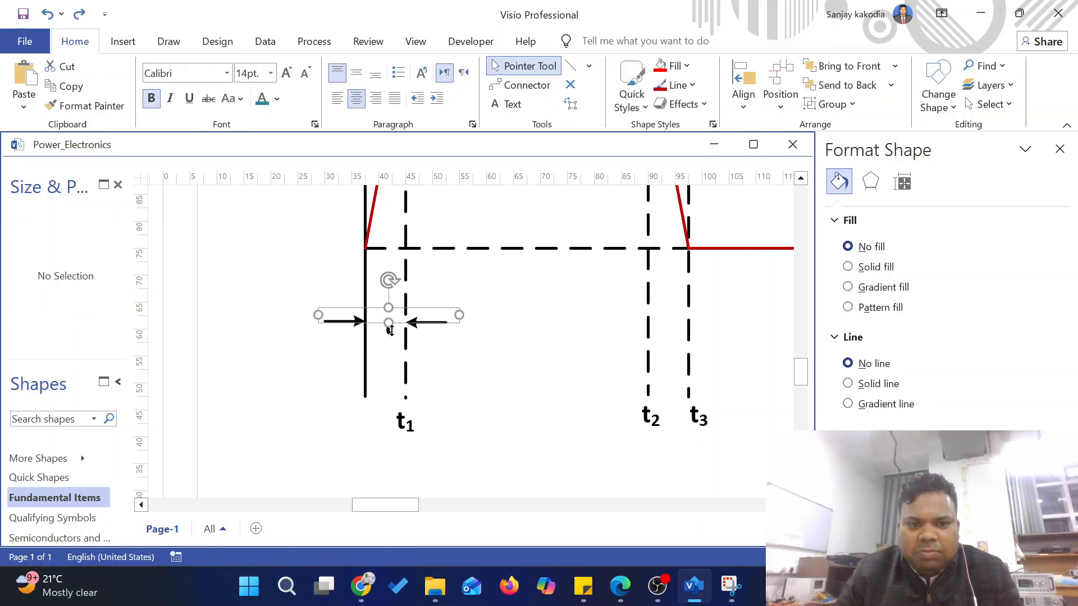
{"action": "scroll", "coordinate": [463, 346], "scroll_direction": "up", "scroll_amount": 3}
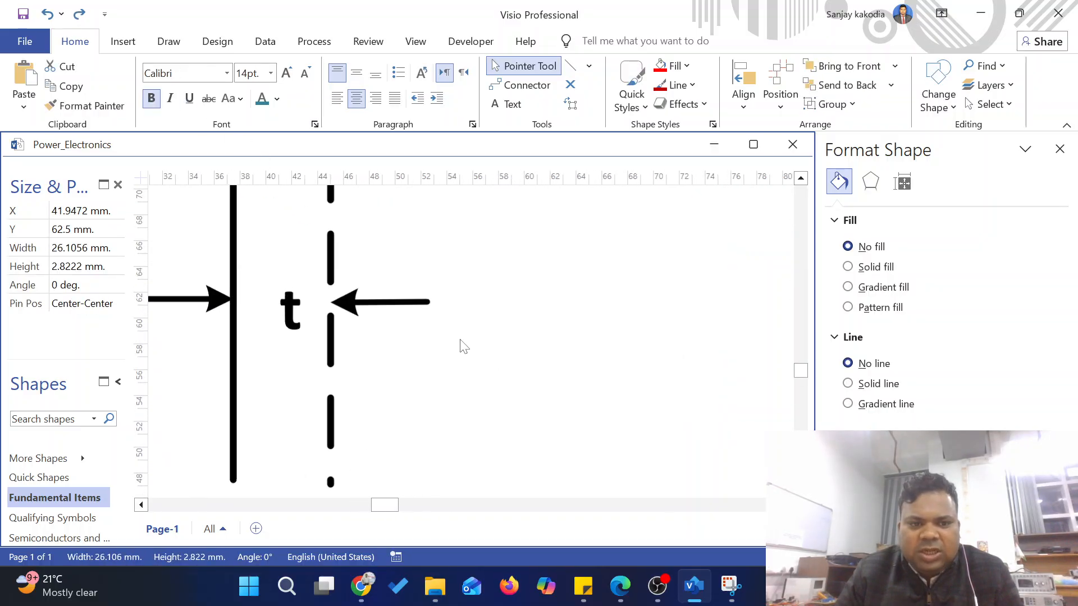
{"action": "left_click", "coordinate": [460, 344]}
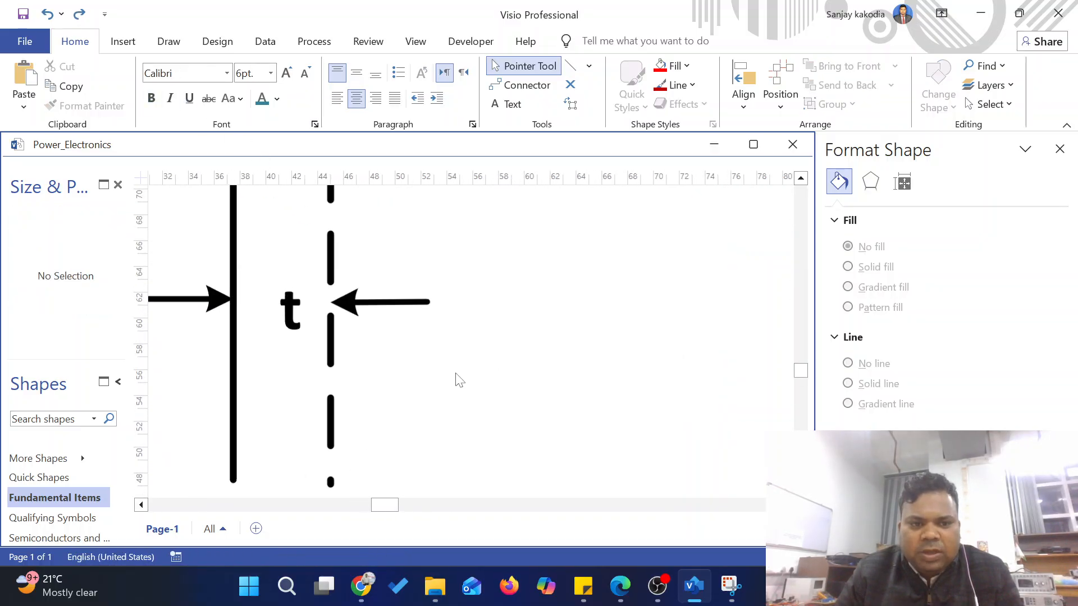
{"action": "left_click", "coordinate": [298, 314]}
{"action": "left_click", "coordinate": [306, 308]}
{"action": "double_click", "coordinate": [295, 303]}
{"action": "left_click", "coordinate": [309, 309]}
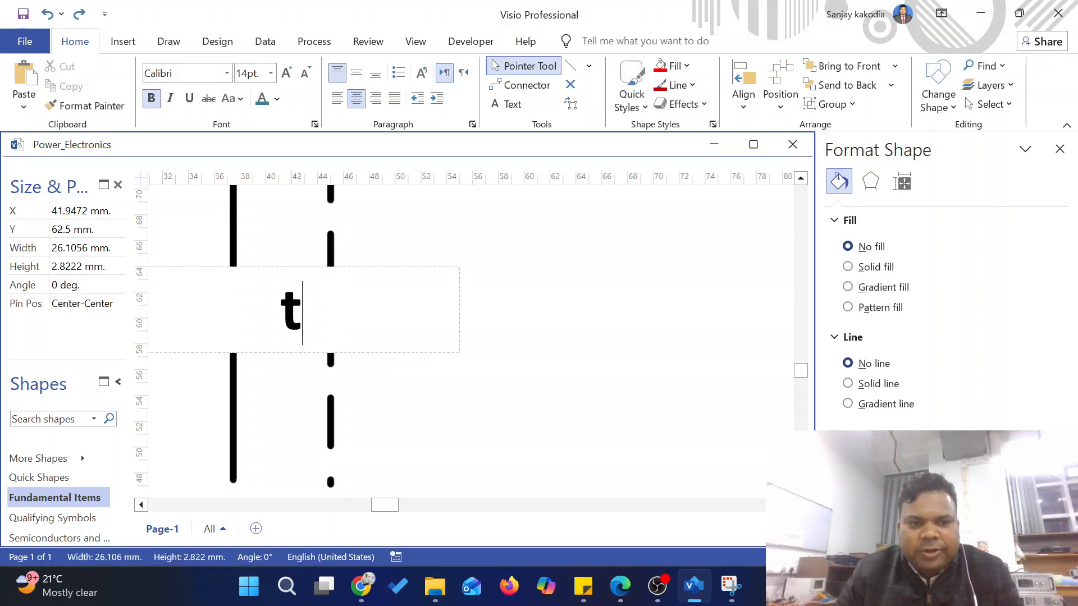
{"action": "type", "text": "p"}
{"action": "left_click_drag", "start_coordinate": [314, 318], "coordinate": [298, 317]}
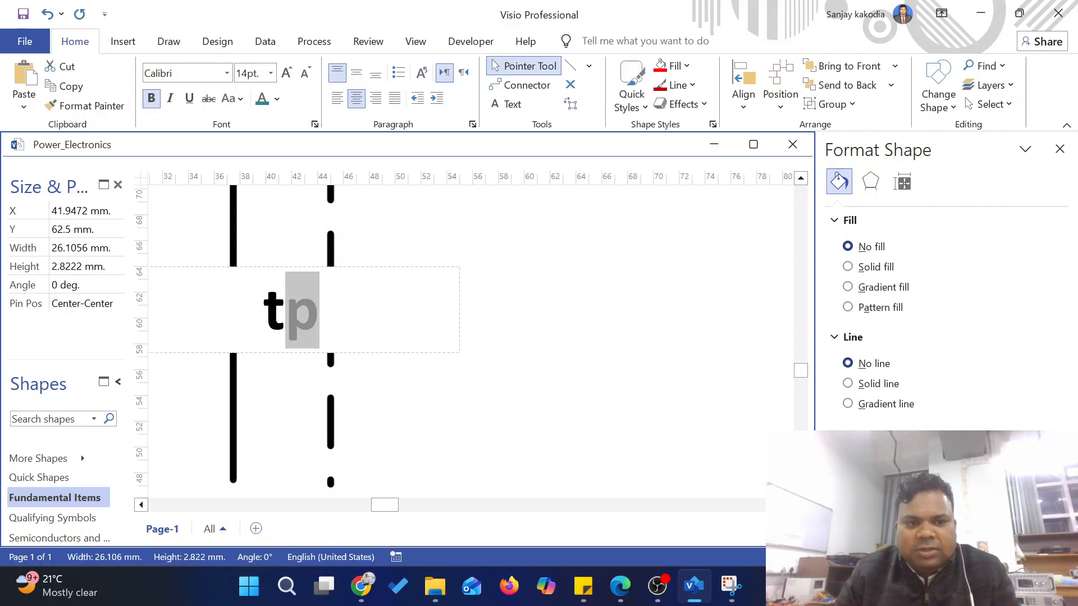
{"action": "key", "text": "ctrl+equal"}
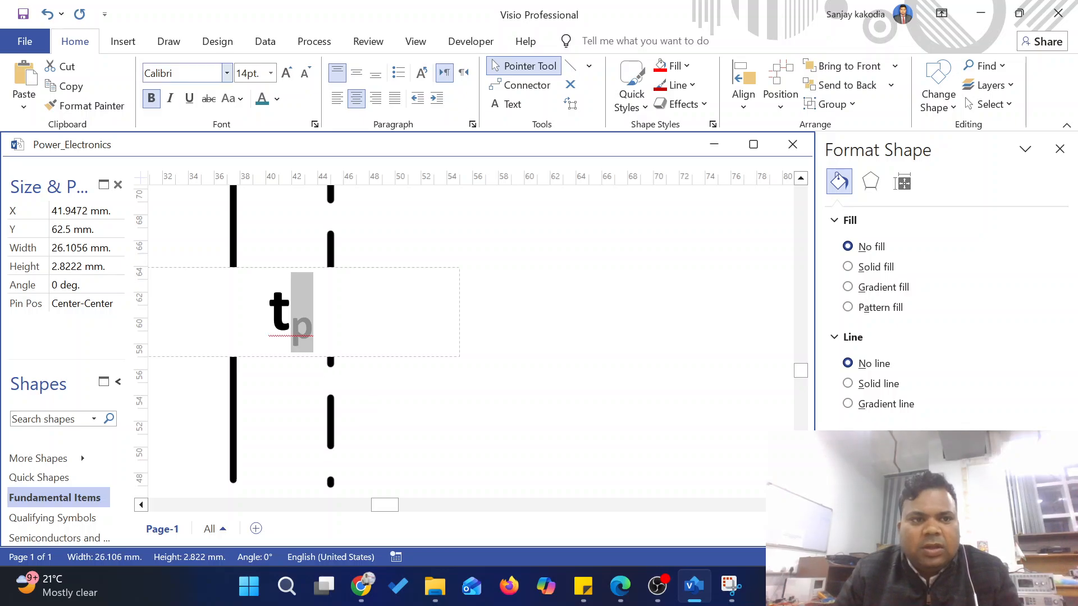
Step: Set the font of the subscript p to Symbol
{"action": "left_click", "coordinate": [222, 73]}
{"action": "type", "text": "Symbol"}
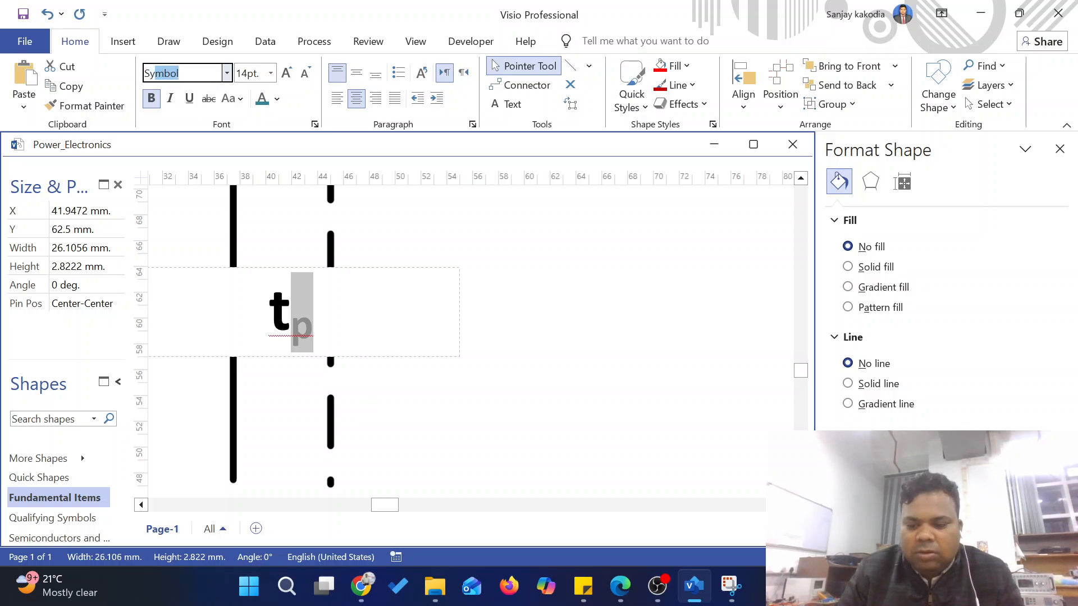
{"action": "key", "text": "Return"}
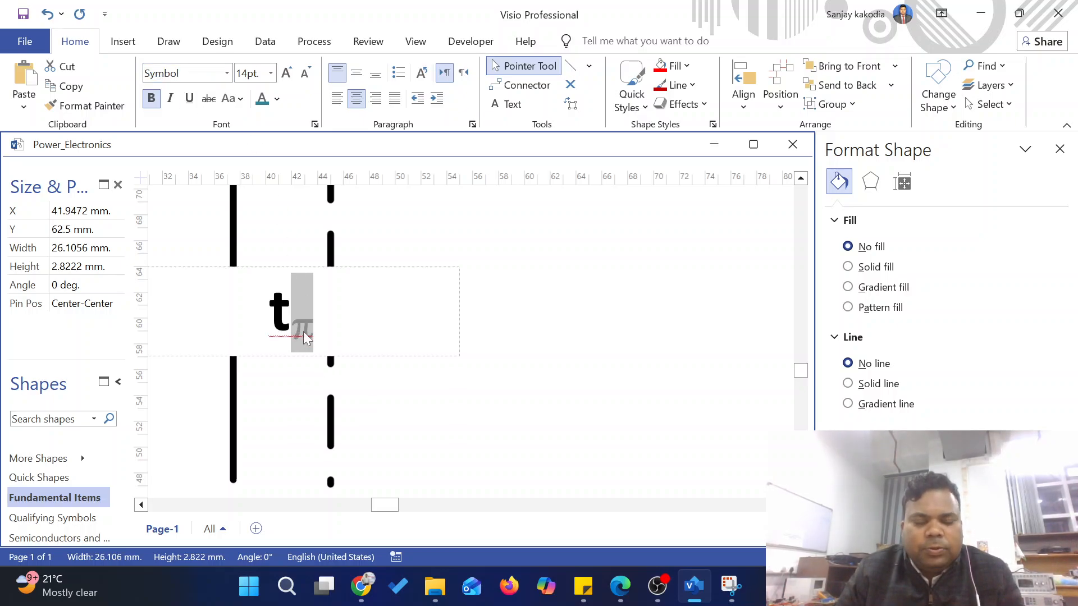
{"action": "key", "text": "Right"}
{"action": "left_click_drag", "start_coordinate": [315, 334], "coordinate": [291, 335]}
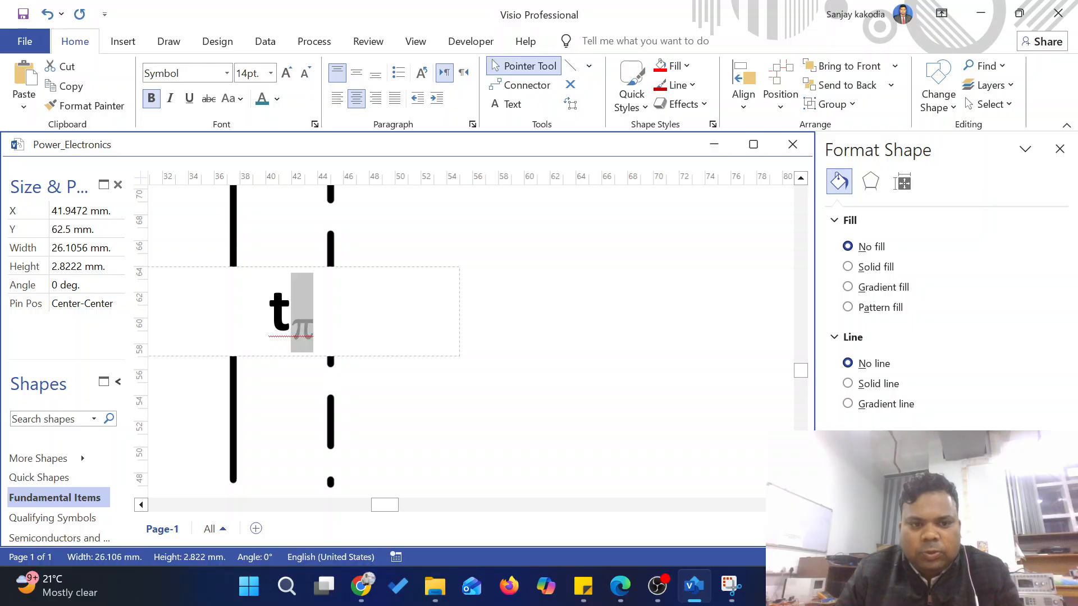
{"action": "key", "text": "Right"}
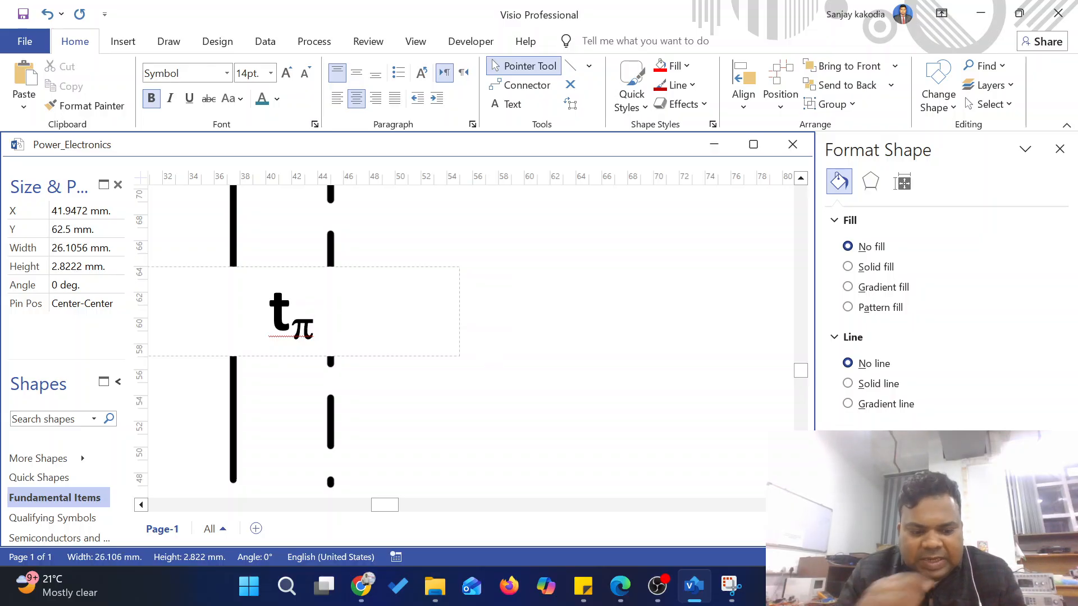
Step: Try phi as additional subscript text and erase everything after the t
{"action": "type", "text": "phi"}
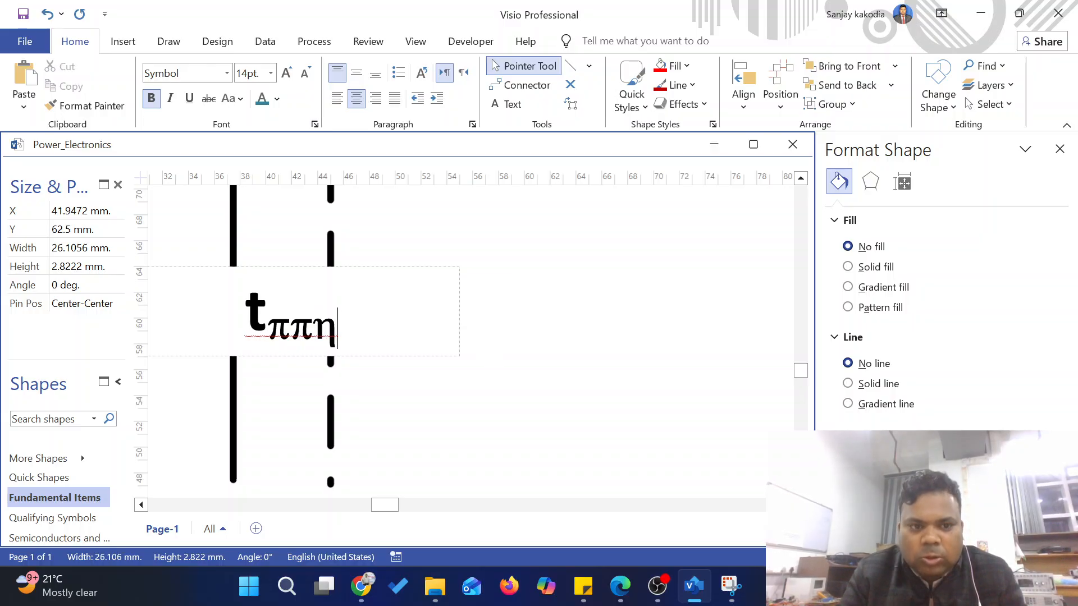
{"action": "key", "text": "BackSpace"}
{"action": "key", "text": "BackSpace"}
{"action": "key", "text": "BackSpace"}
{"action": "key", "text": "BackSpace"}
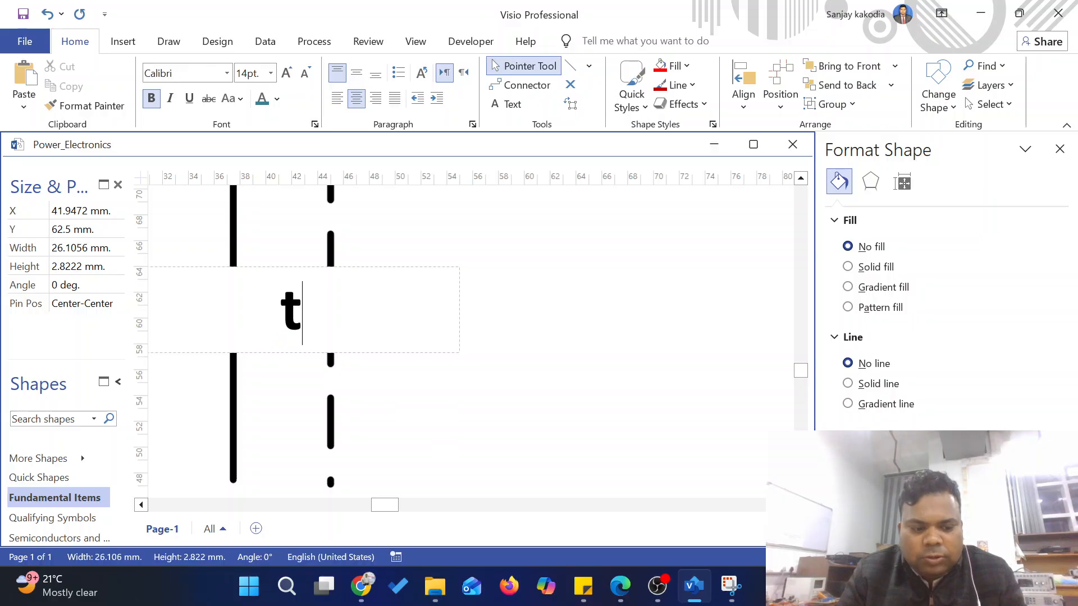
Step: Try q after the t between the arrows, erase it, and try the Symbol font for the text that follows
{"action": "type", "text": "q"}
{"action": "key", "text": "BackSpace"}
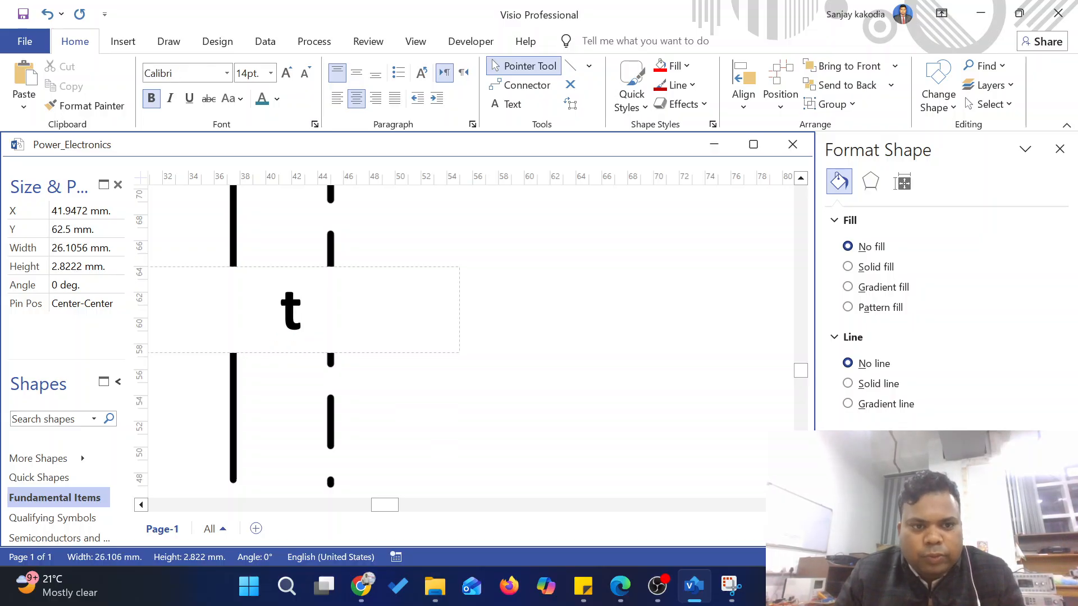
{"action": "left_click", "coordinate": [227, 73]}
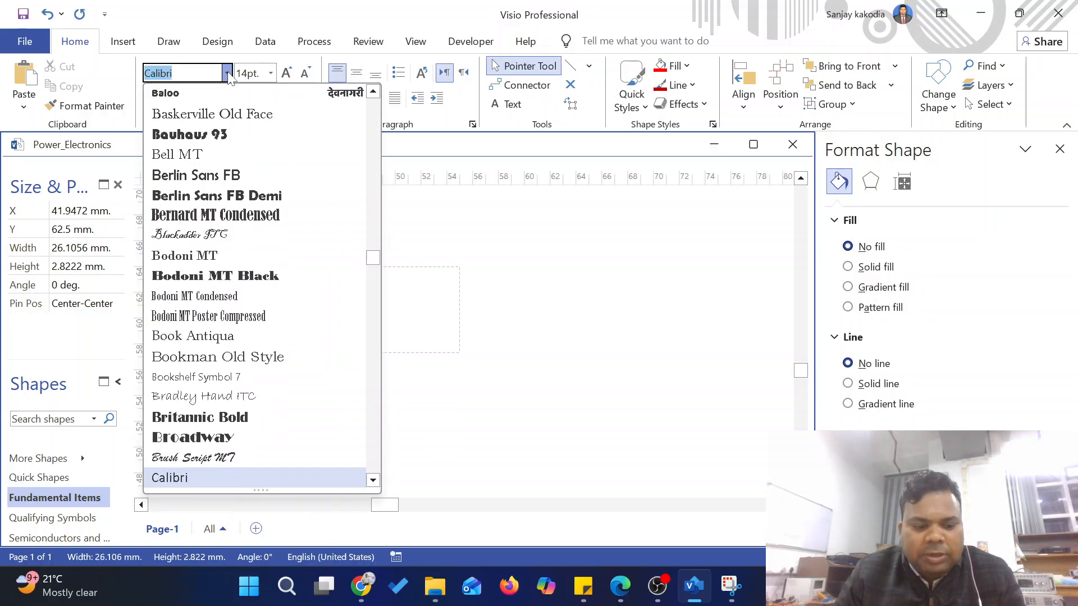
{"action": "type", "text": "Symbol"}
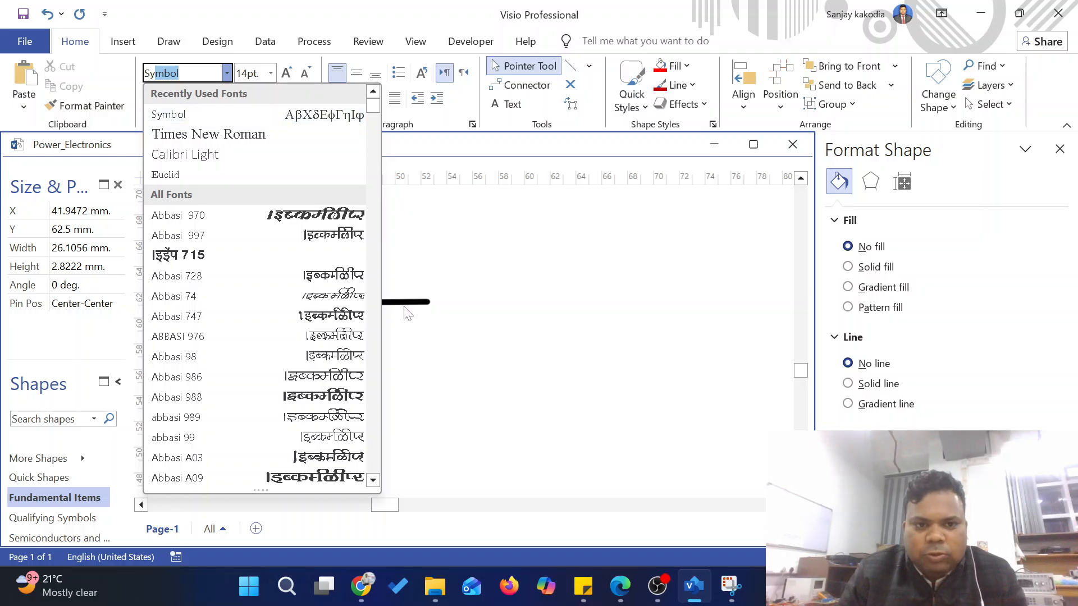
{"action": "left_click", "coordinate": [534, 382]}
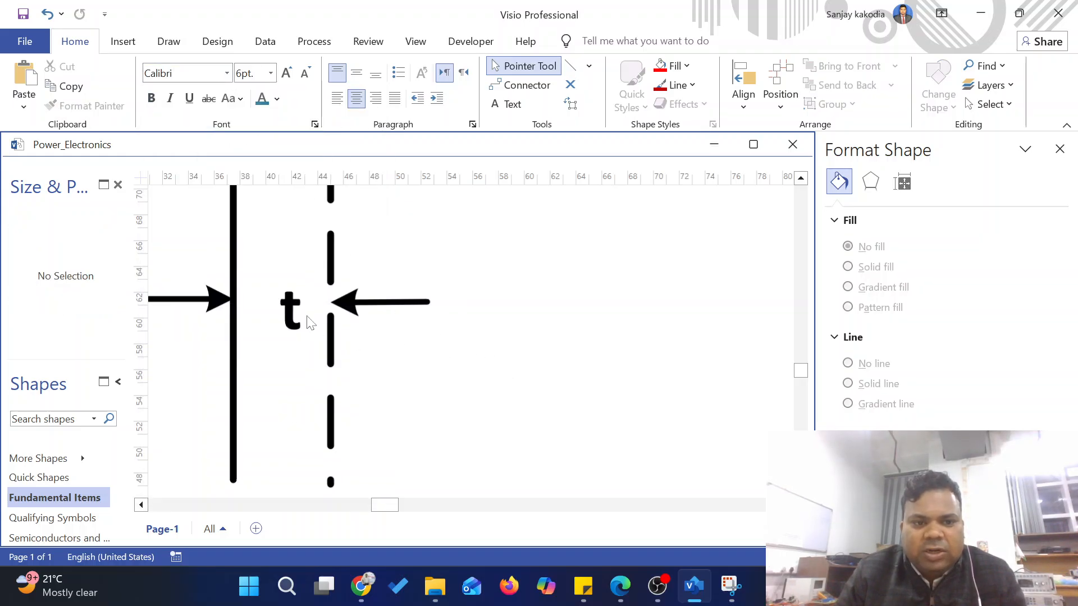
Step: Place a copy of the t label beside the dashed line, below the arrow, and set its font to Symbol
{"action": "left_click_drag", "start_coordinate": [292, 314], "coordinate": [496, 365]}
{"action": "double_click", "coordinate": [514, 371]}
{"action": "left_click", "coordinate": [197, 73]}
{"action": "left_click", "coordinate": [197, 73]}
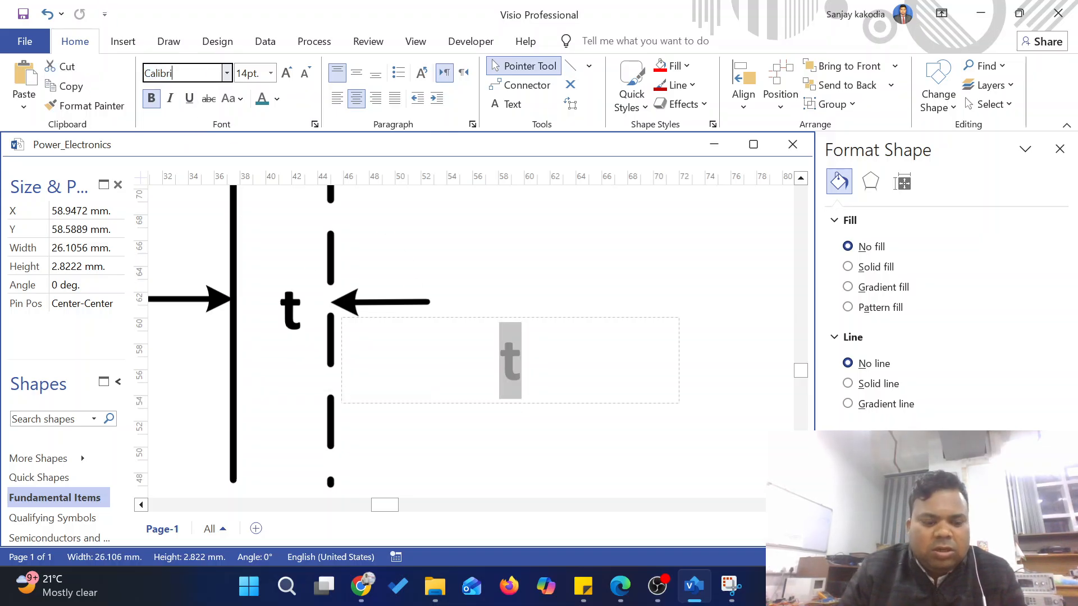
{"action": "left_click_drag", "start_coordinate": [197, 73], "coordinate": [1, 64]}
{"action": "type", "text": "Symbol"}
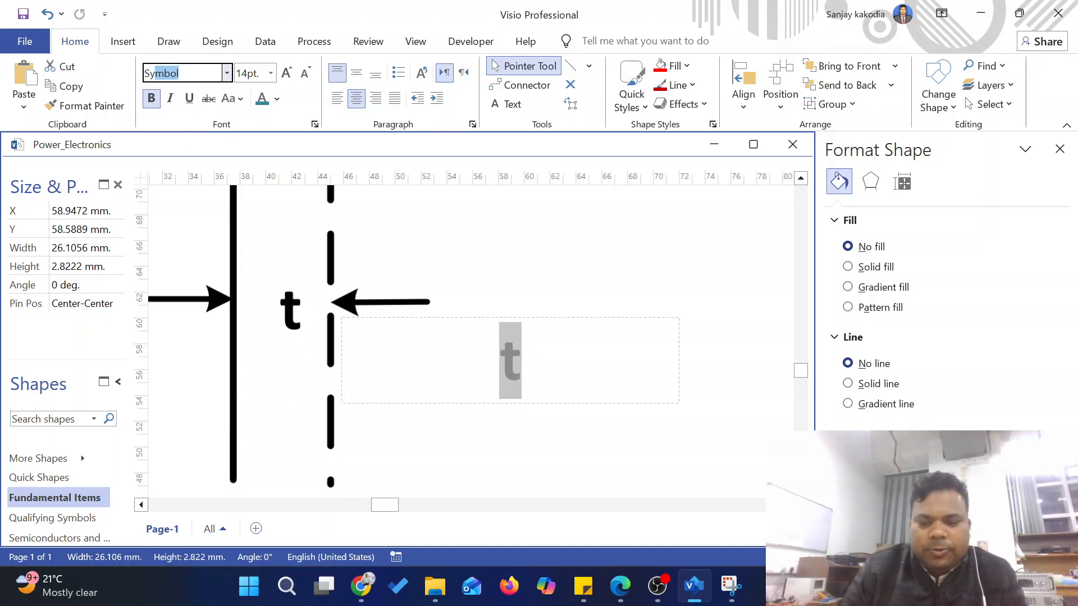
{"action": "key", "text": "Return"}
{"action": "key", "text": "Right"}
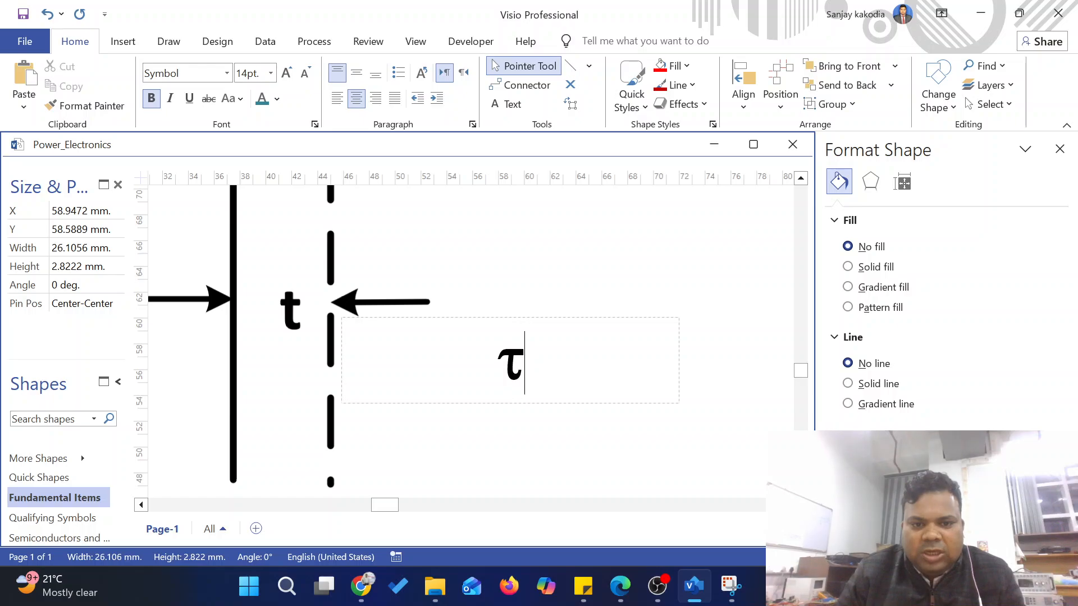
Step: Enter abcdef in the copied Symbol-font label, erase everything except the phi, and copy the phi
{"action": "type", "text": "a"}
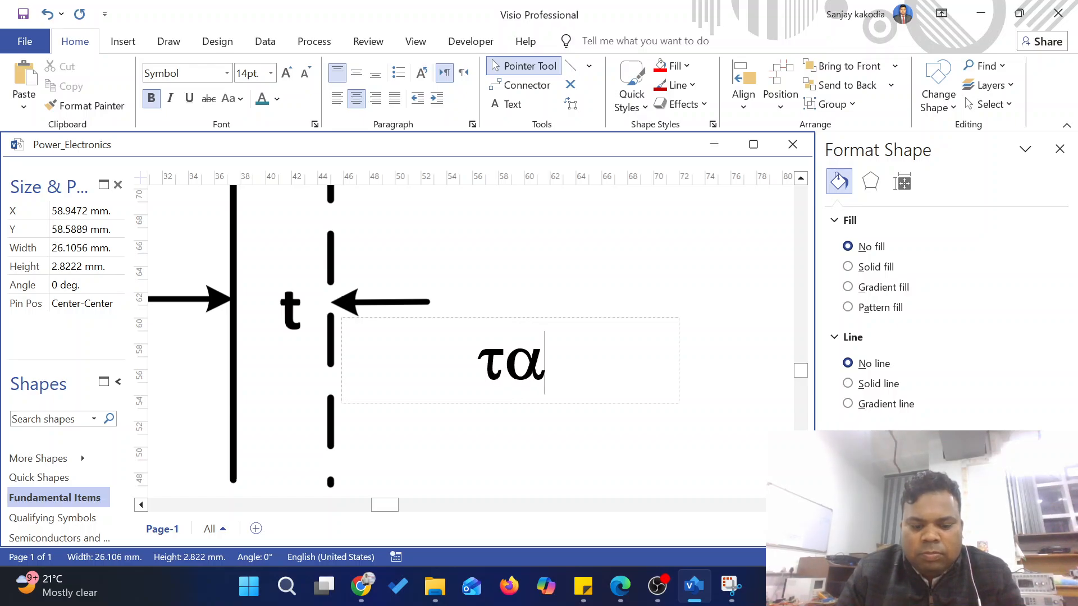
{"action": "type", "text": "bcd"}
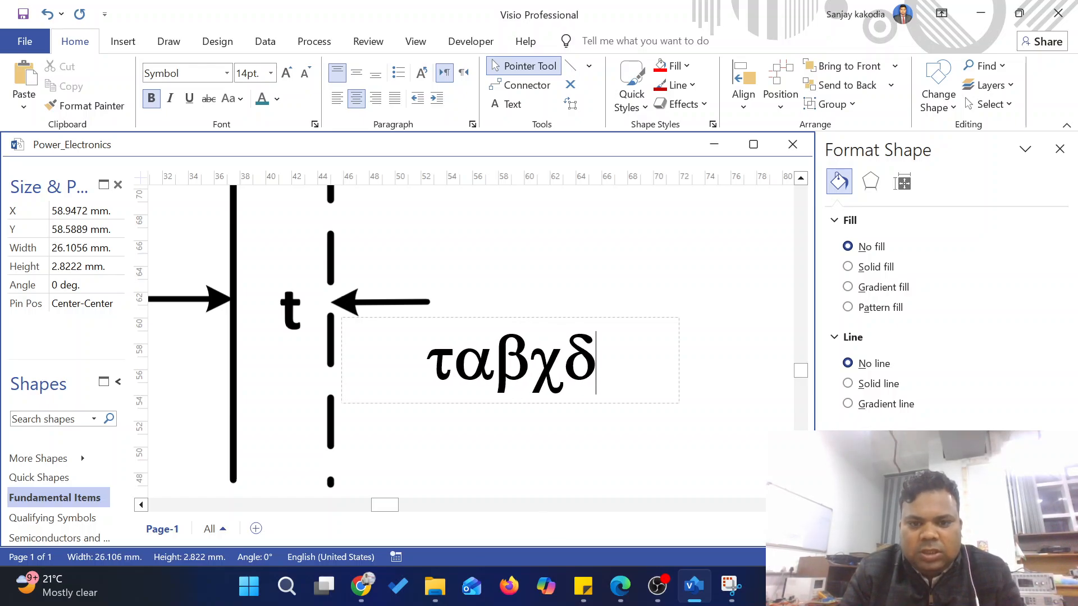
{"action": "type", "text": "ef"}
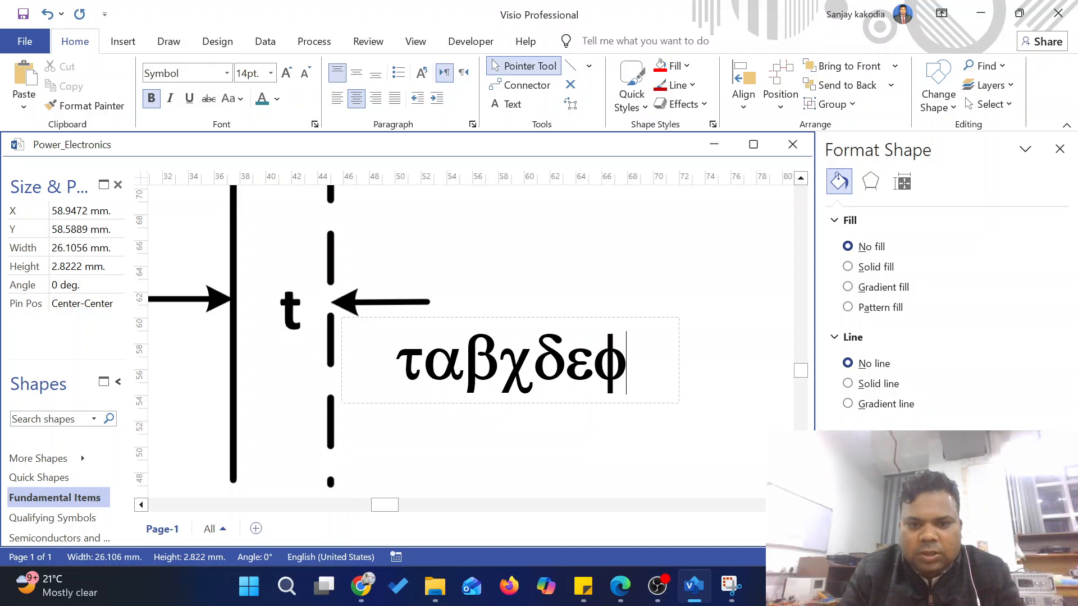
{"action": "left_click_drag", "start_coordinate": [593, 364], "coordinate": [396, 363]}
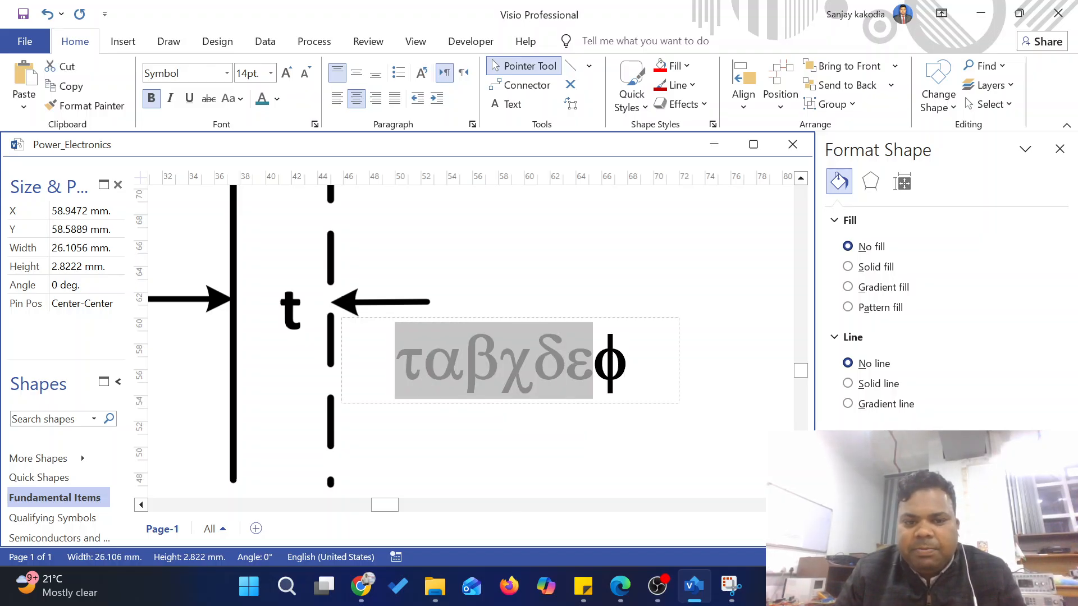
{"action": "key", "text": "BackSpace"}
{"action": "left_click_drag", "start_coordinate": [494, 364], "coordinate": [528, 364]}
{"action": "key", "text": "ctrl+c"}
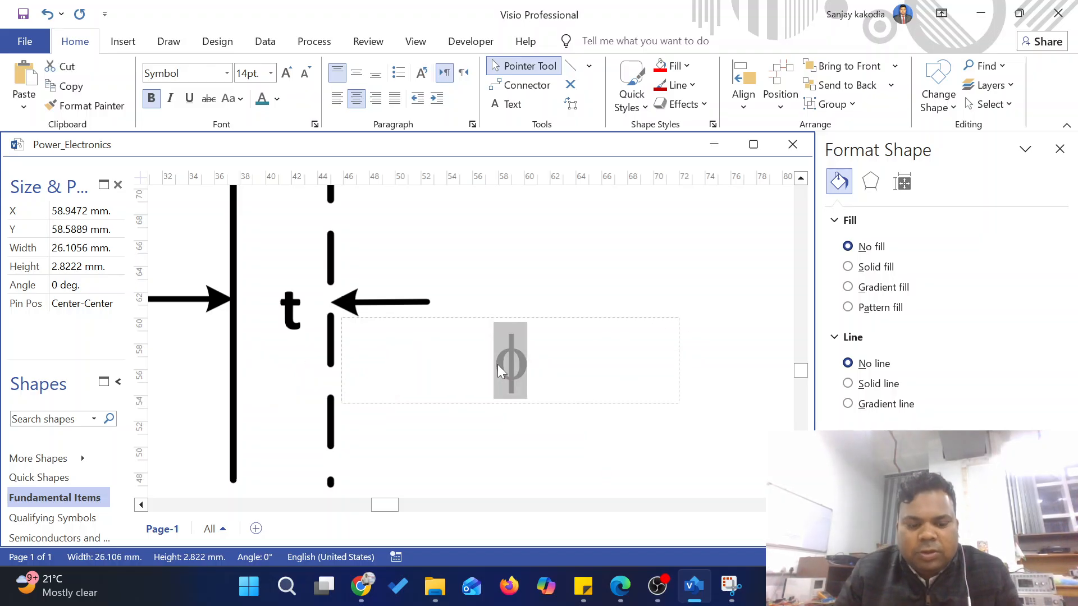
Step: Paste the phi after the t between the arrows as a subscript and delete the helper label
{"action": "double_click", "coordinate": [302, 316]}
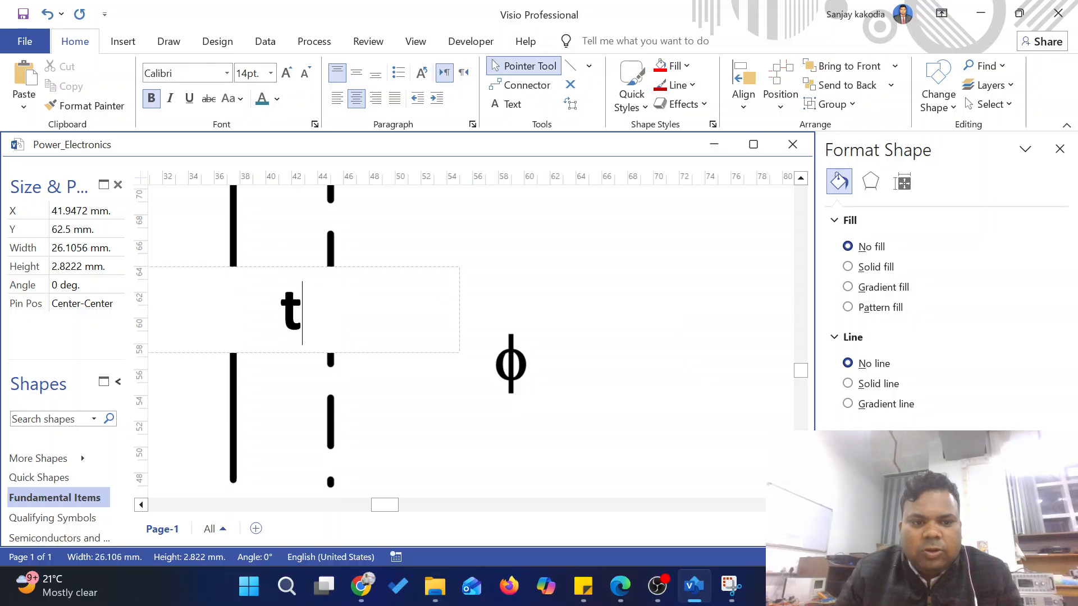
{"action": "key", "text": "ctrl+v"}
{"action": "left_click_drag", "start_coordinate": [314, 322], "coordinate": [302, 323]}
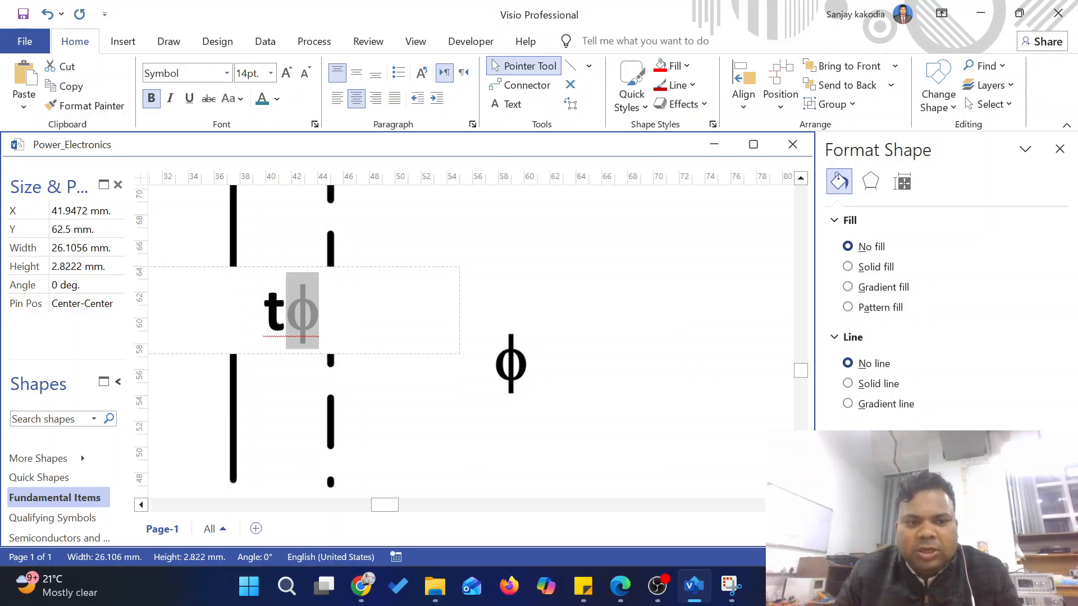
{"action": "left_click", "coordinate": [449, 393]}
{"action": "left_click", "coordinate": [511, 365]}
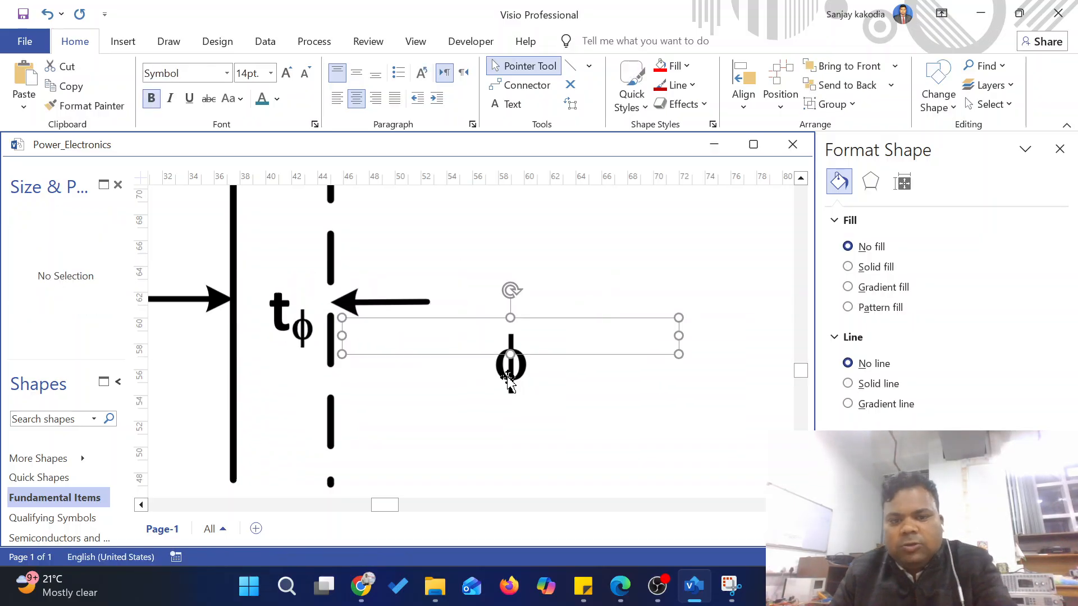
{"action": "key", "text": "Delete"}
Step: Compare the labelled waveforms with the handwritten reference sketch and close the shape formatting options
{"action": "scroll", "coordinate": [400, 359], "scroll_direction": "down", "scroll_amount": 4}
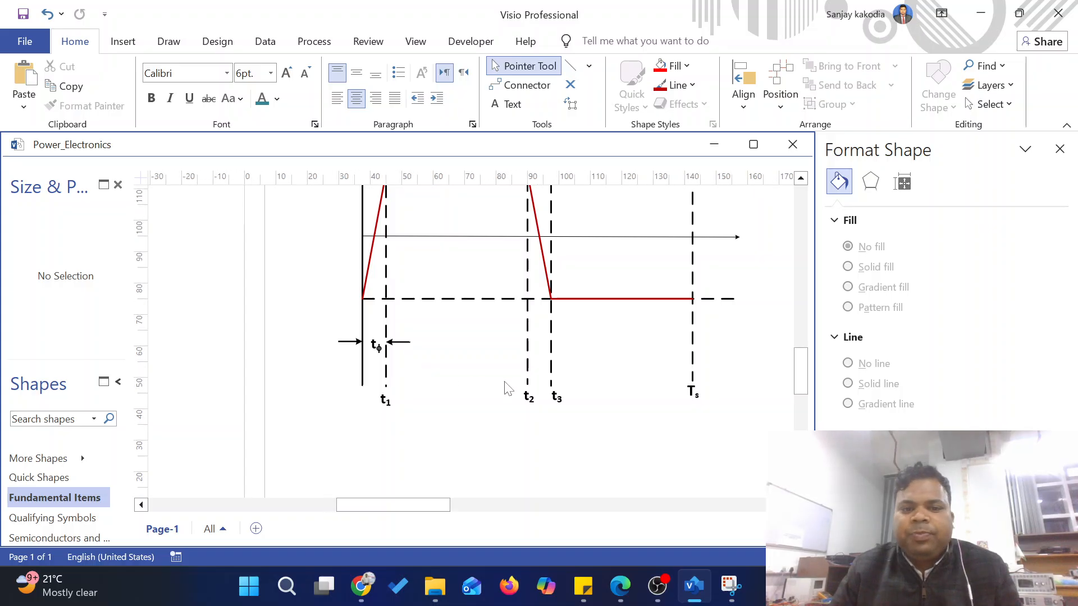
{"action": "scroll", "coordinate": [479, 386], "scroll_direction": "up", "scroll_amount": 2}
{"action": "scroll", "coordinate": [483, 386], "scroll_direction": "down", "scroll_amount": 2}
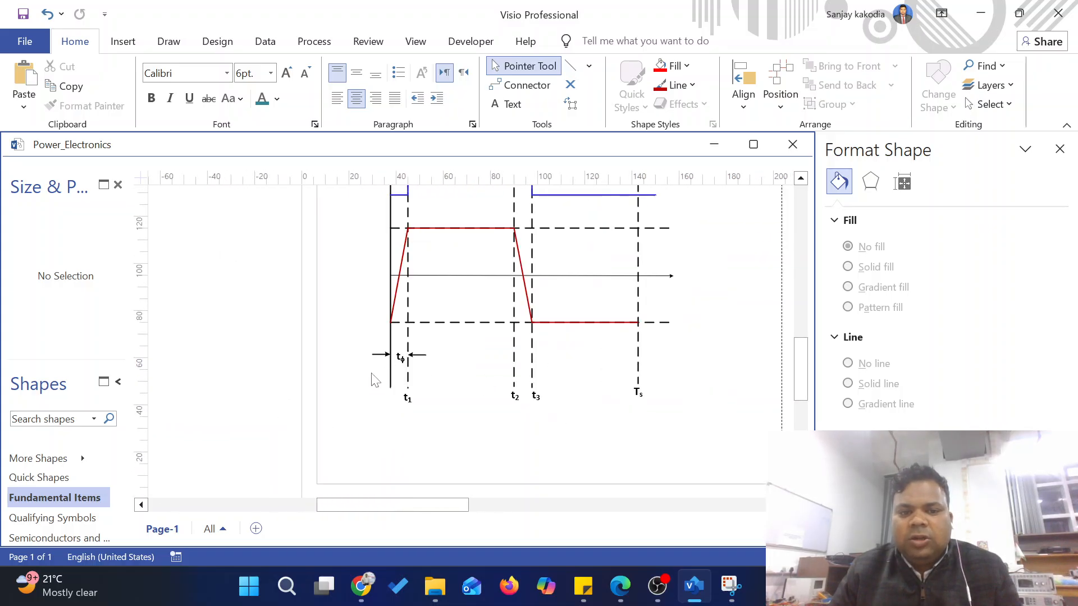
{"action": "scroll", "coordinate": [398, 378], "scroll_direction": "down", "scroll_amount": 3}
{"action": "scroll", "coordinate": [438, 368], "scroll_direction": "up", "scroll_amount": 2}
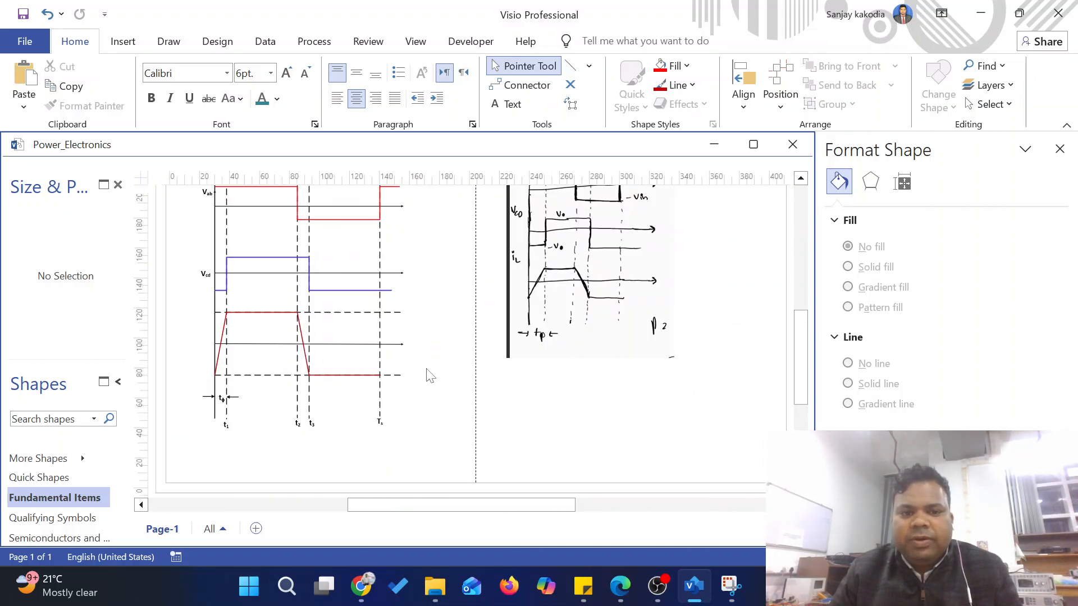
{"action": "scroll", "coordinate": [478, 388], "scroll_direction": "down", "scroll_amount": 1}
{"action": "scroll", "coordinate": [404, 378], "scroll_direction": "down", "scroll_amount": 1}
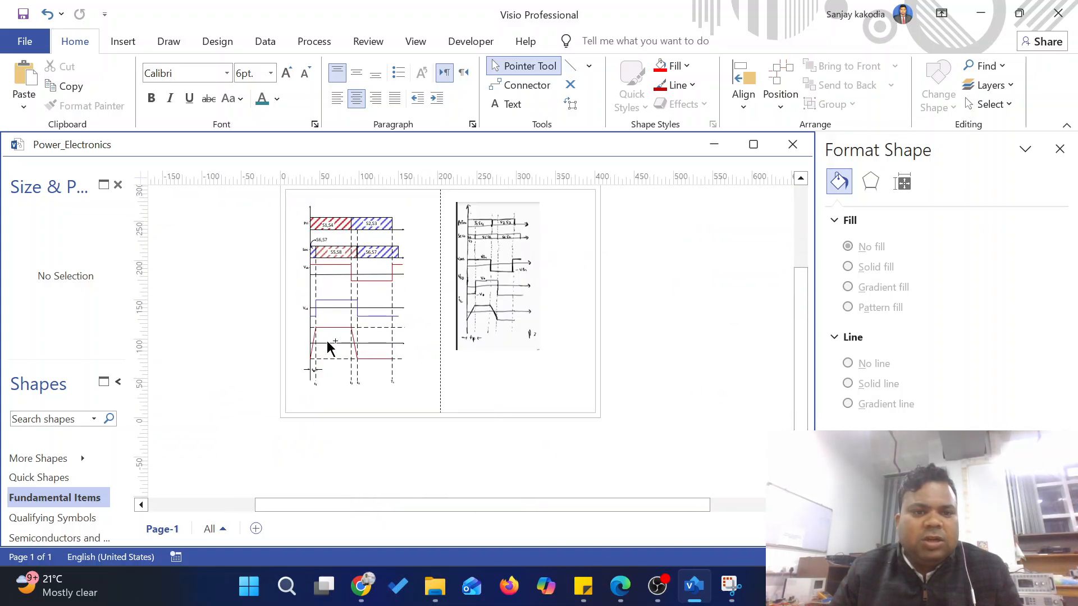
{"action": "left_click", "coordinate": [1060, 149]}
{"action": "scroll", "coordinate": [511, 281], "scroll_direction": "up", "scroll_amount": 2}
{"action": "scroll", "coordinate": [461, 376], "scroll_direction": "down", "scroll_amount": 3}
{"action": "scroll", "coordinate": [415, 314], "scroll_direction": "up", "scroll_amount": 2}
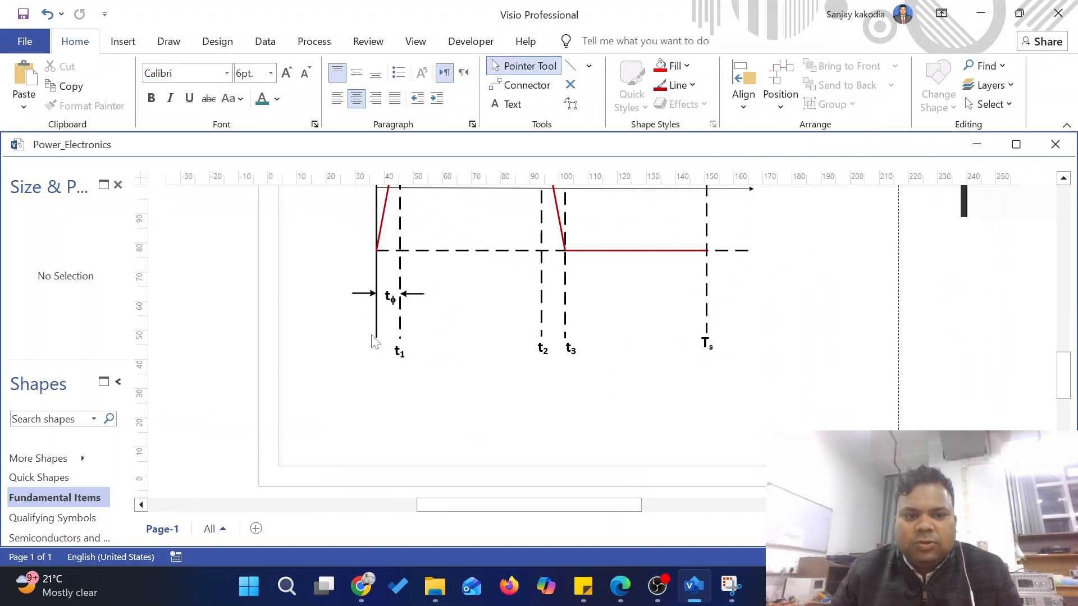
Step: Try to shorten the vertical axis and the dashed t1, t2, t3 and Ts lines together from their lower ends
{"action": "left_click", "coordinate": [377, 318]}
{"action": "left_click", "coordinate": [401, 318], "text": "shift"}
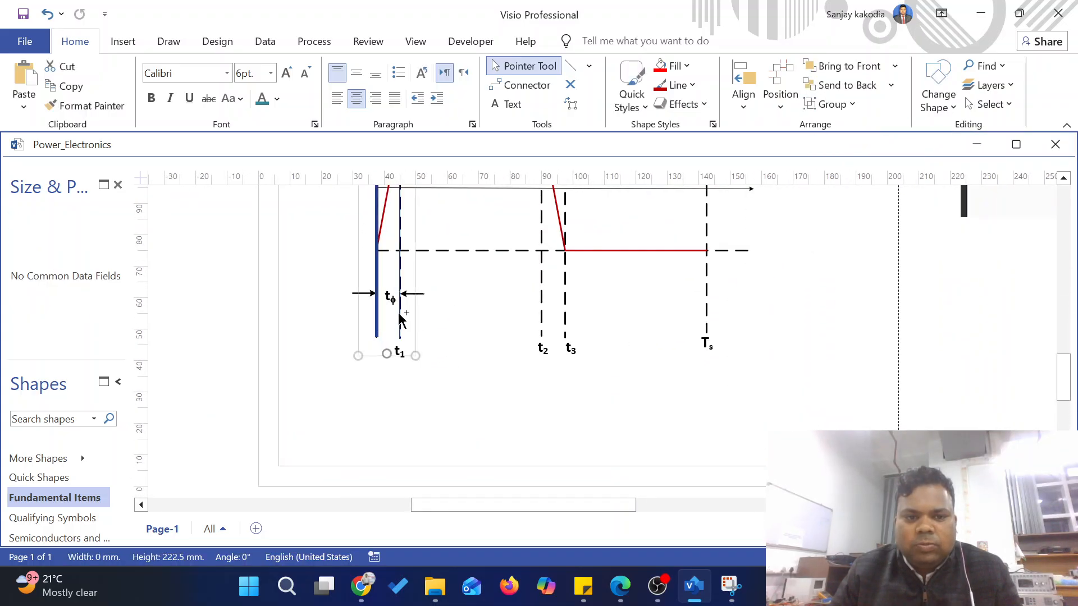
{"action": "left_click", "coordinate": [542, 328], "text": "shift"}
{"action": "left_click", "coordinate": [567, 327], "text": "shift"}
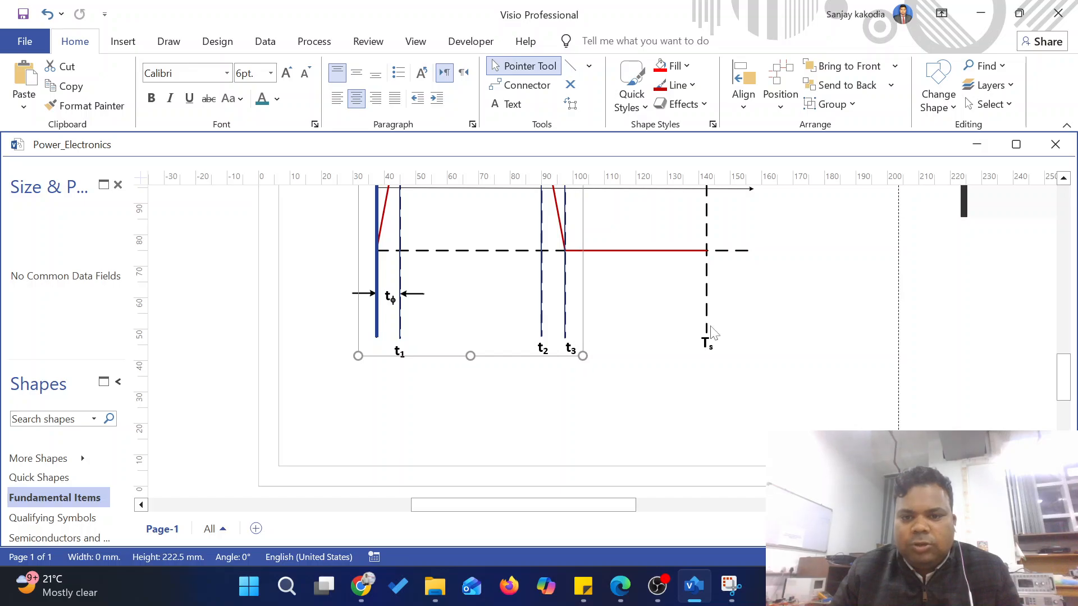
{"action": "left_click", "coordinate": [707, 325], "text": "shift"}
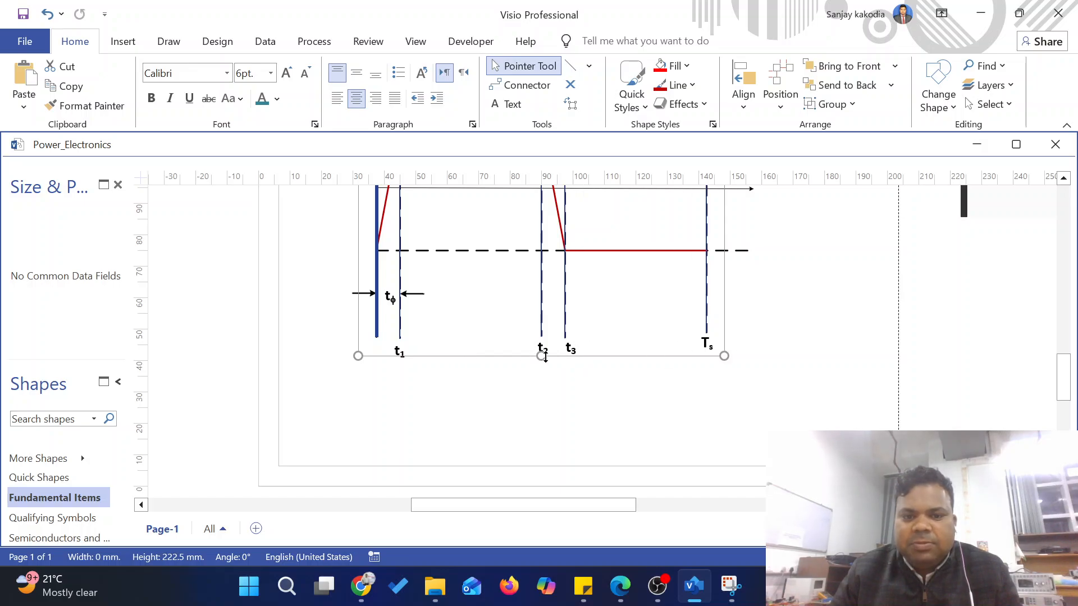
{"action": "left_click_drag", "start_coordinate": [541, 355], "coordinate": [542, 317]}
{"action": "key", "text": "ctrl+z"}
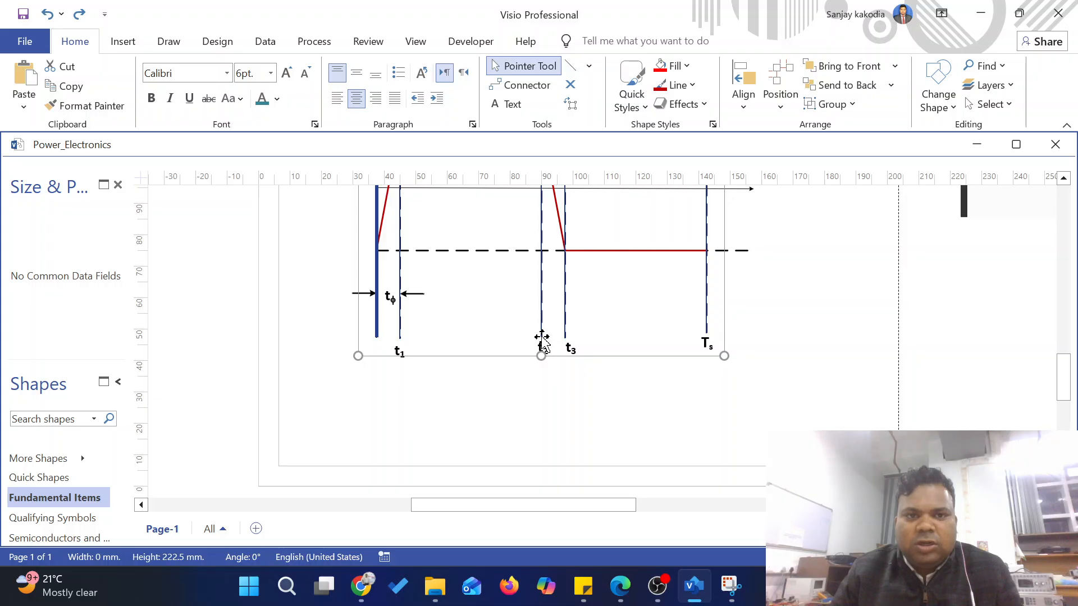
{"action": "left_click", "coordinate": [571, 66]}
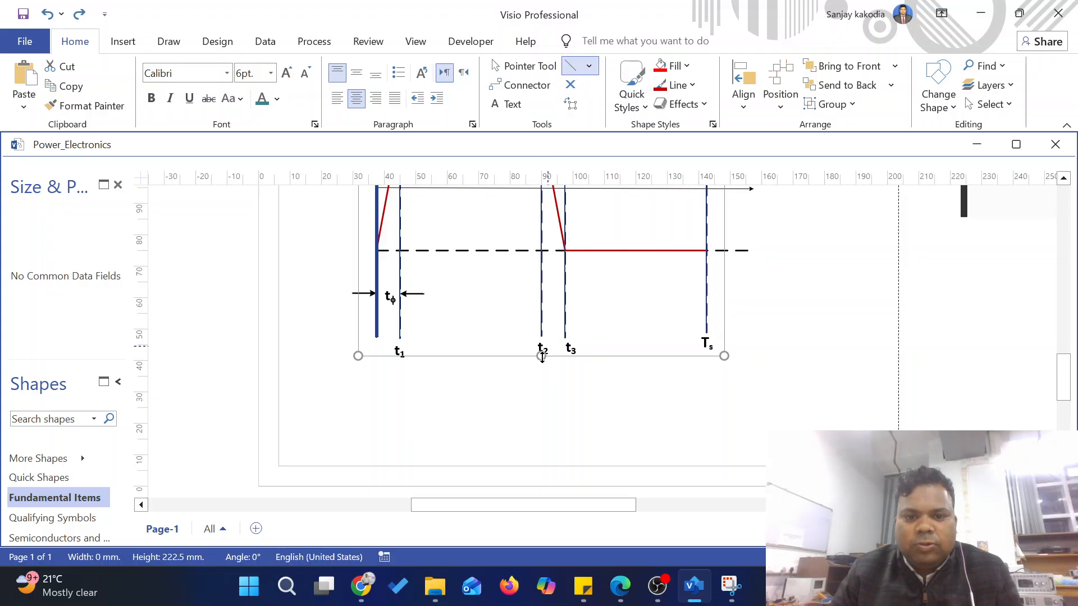
{"action": "left_click_drag", "start_coordinate": [542, 357], "coordinate": [541, 332]}
{"action": "key", "text": "ctrl+z"}
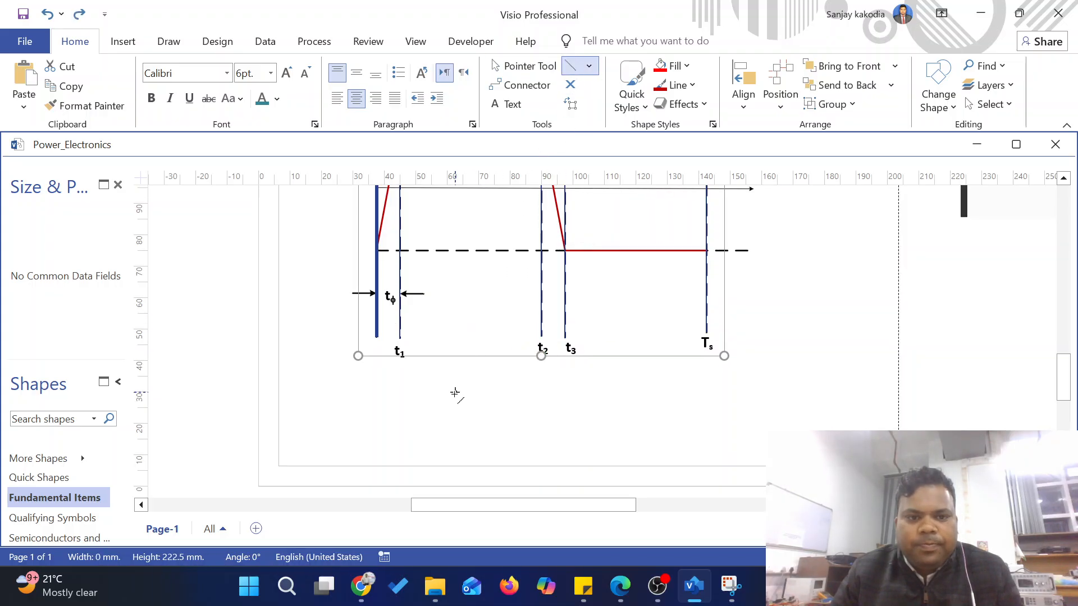
Step: Try to shorten only the vertical axis line by moving its lower end up, and undo each attempt
{"action": "left_click_drag", "start_coordinate": [455, 393], "coordinate": [448, 393]}
{"action": "left_click", "coordinate": [375, 331]}
{"action": "scroll", "coordinate": [381, 337], "scroll_direction": "up", "scroll_amount": 2}
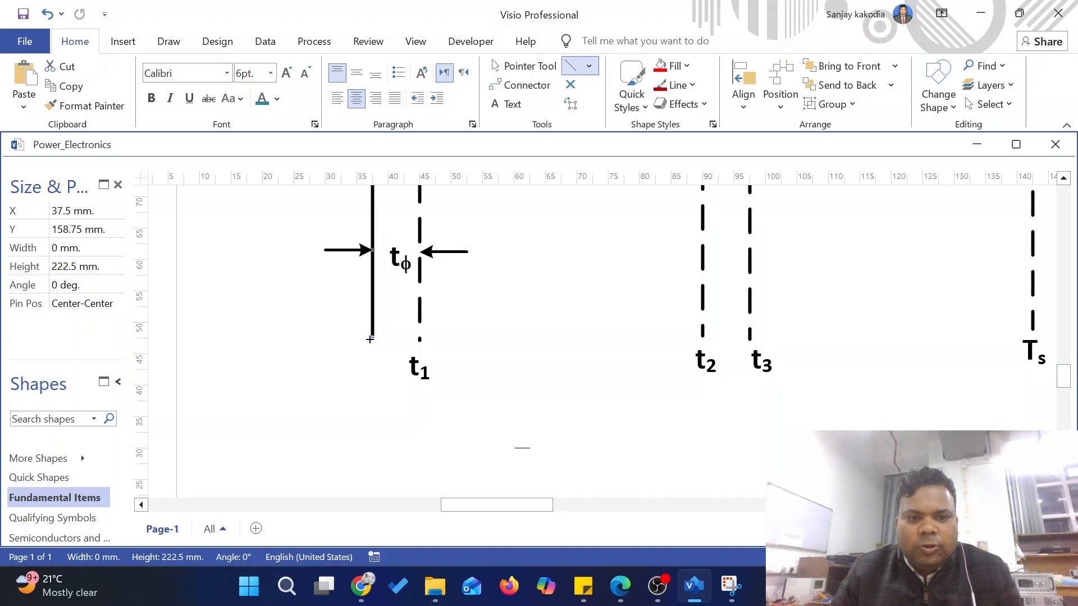
{"action": "scroll", "coordinate": [372, 331], "scroll_direction": "up", "scroll_amount": 1}
{"action": "scroll", "coordinate": [373, 359], "scroll_direction": "down", "scroll_amount": 2}
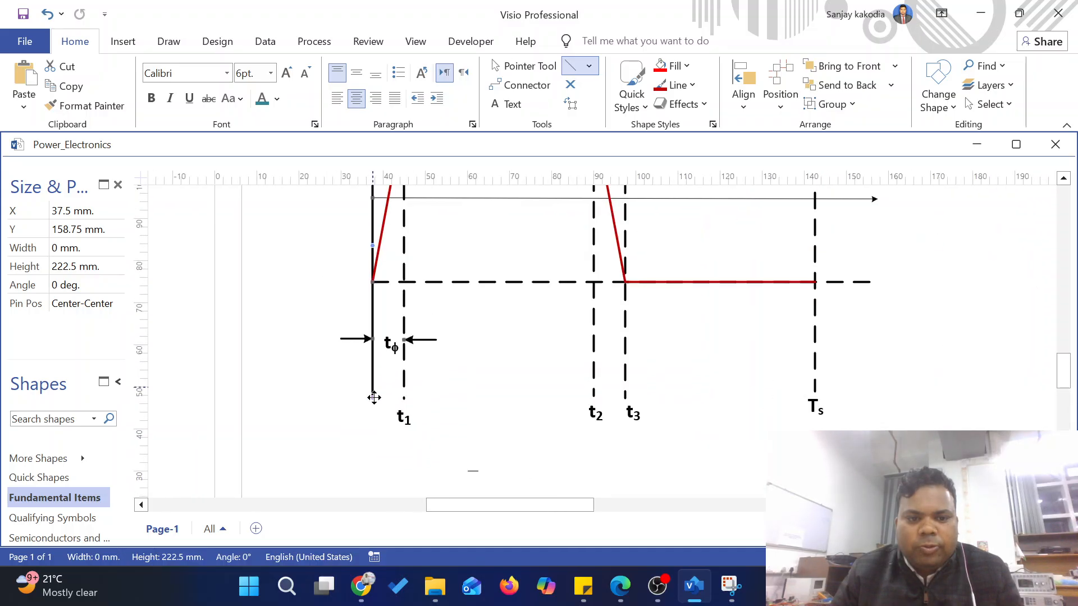
{"action": "left_click_drag", "start_coordinate": [372, 398], "coordinate": [374, 328]}
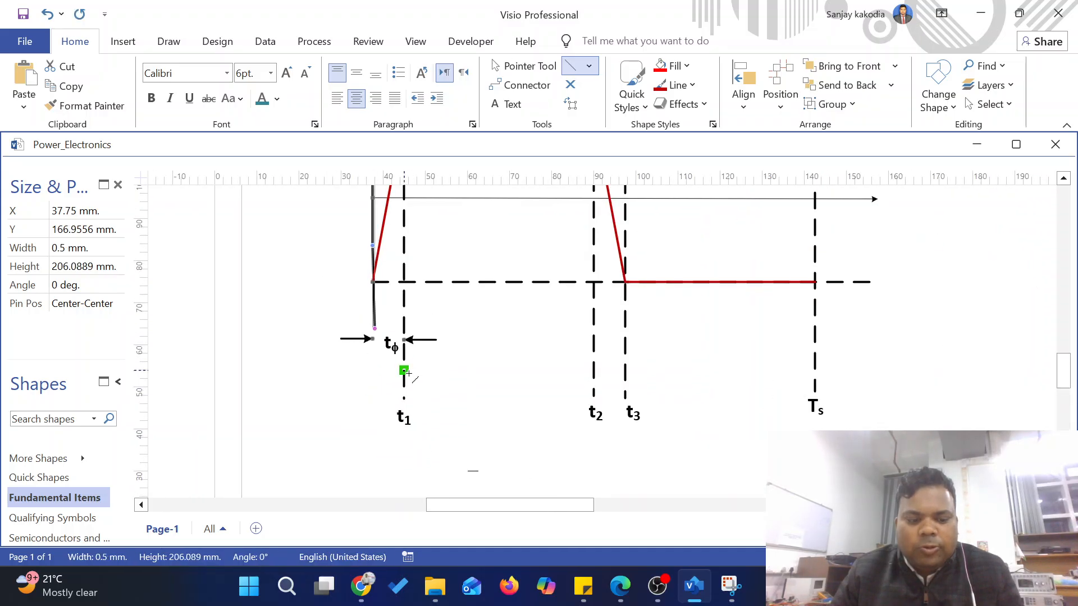
{"action": "key", "text": "ctrl+z"}
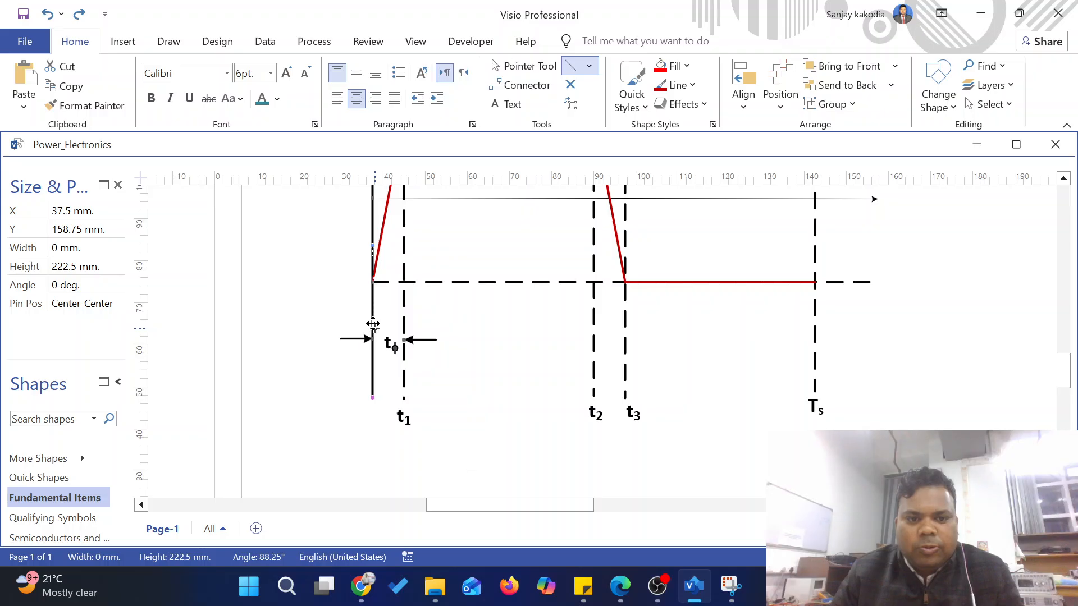
{"action": "left_click_drag", "start_coordinate": [373, 324], "coordinate": [375, 328]}
{"action": "key", "text": "ctrl+z"}
{"action": "left_click_drag", "start_coordinate": [373, 370], "coordinate": [368, 329]}
{"action": "key", "text": "ctrl+z"}
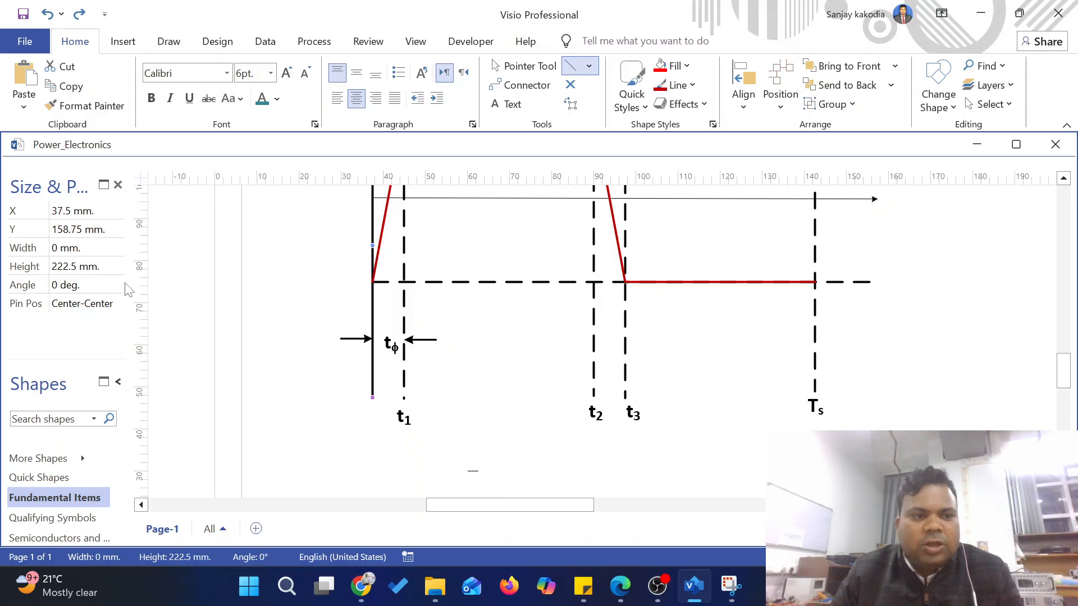
Step: Try a height of 200 mm for the vertical axis line and undo the change
{"action": "left_click", "coordinate": [79, 267]}
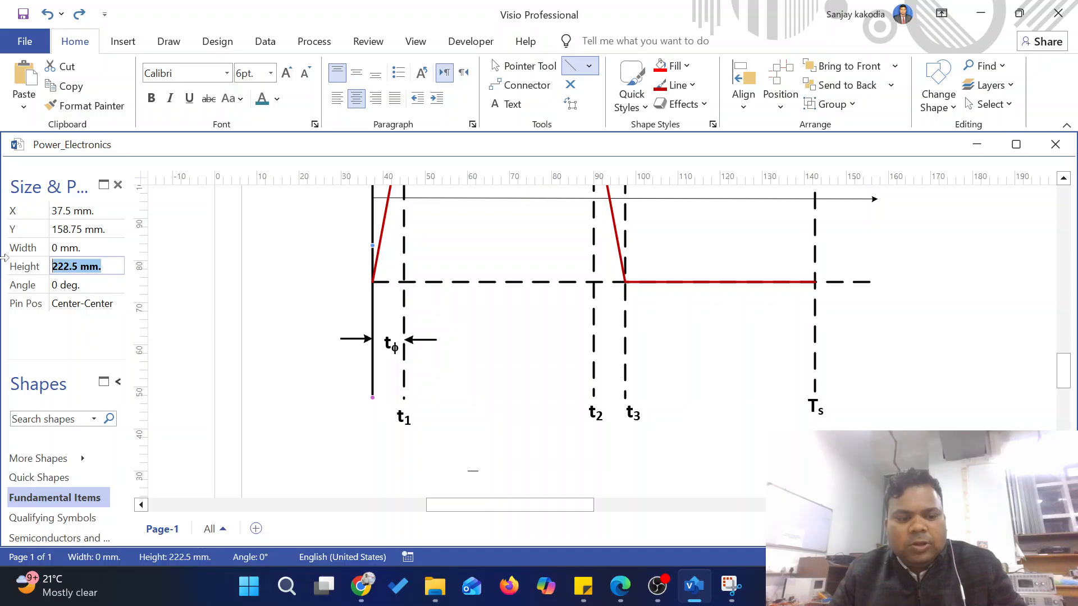
{"action": "type", "text": "200"}
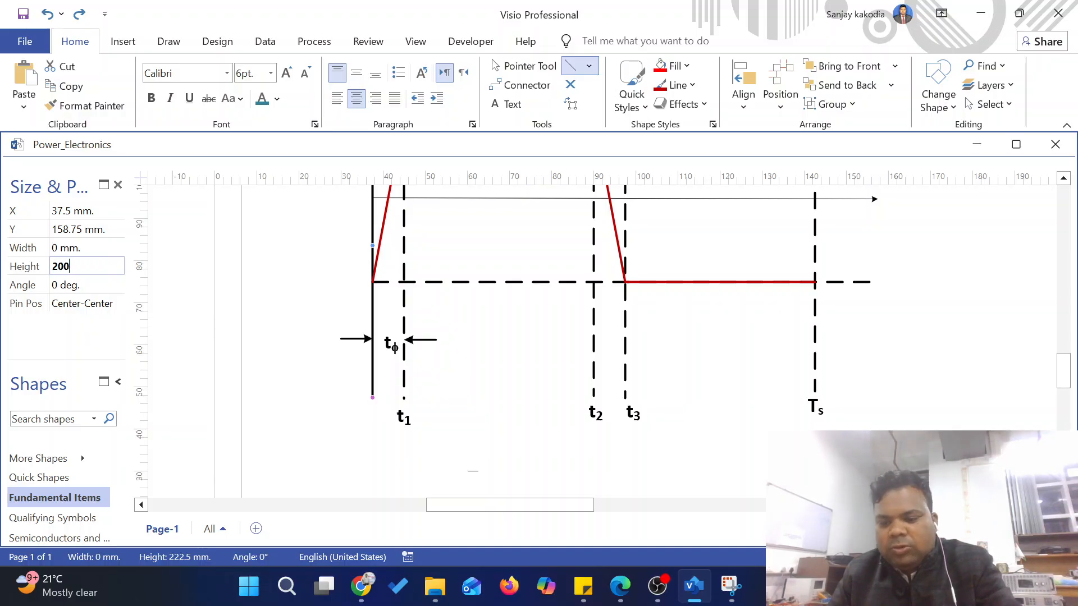
{"action": "key", "text": "Return"}
{"action": "key", "text": "ctrl+z"}
{"action": "scroll", "coordinate": [404, 336], "scroll_direction": "down", "scroll_amount": 3}
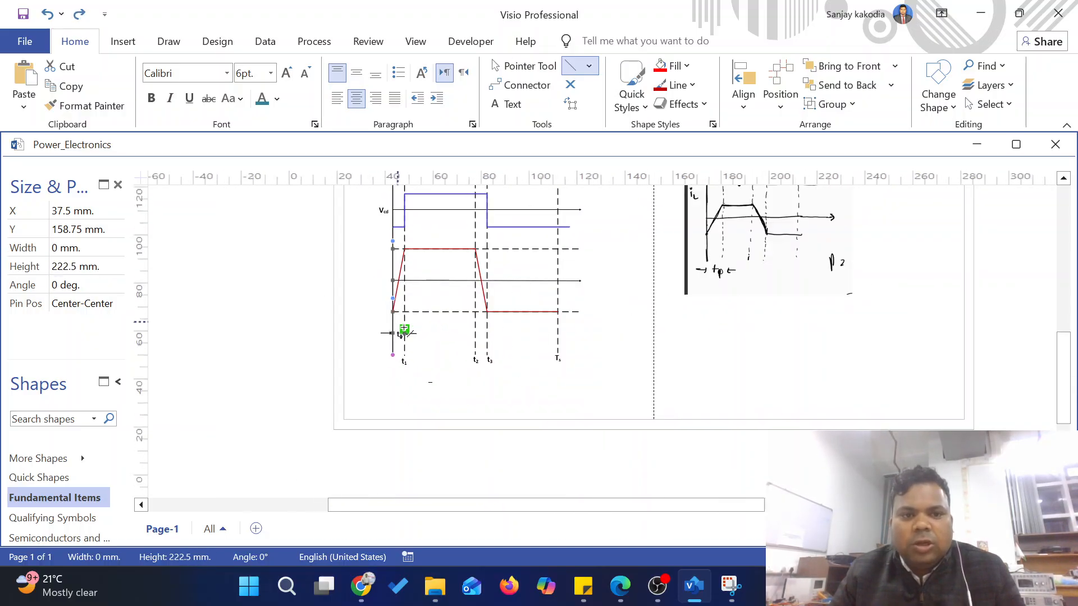
{"action": "scroll", "coordinate": [597, 335], "scroll_direction": "up", "scroll_amount": 3}
{"action": "scroll", "coordinate": [594, 336], "scroll_direction": "down", "scroll_amount": 5}
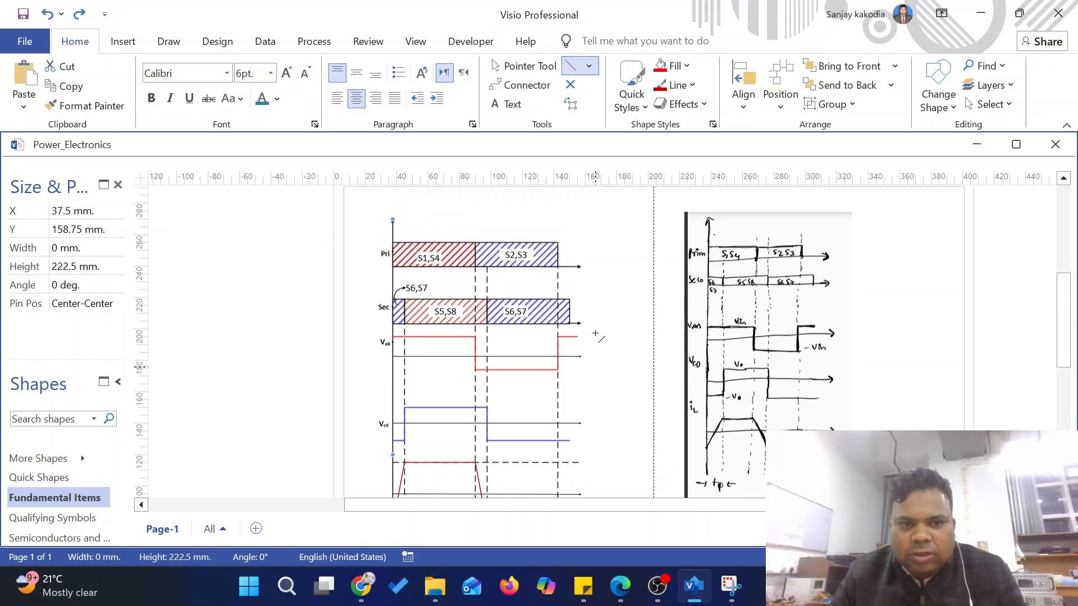
Step: Try to shorten the dashed t1 line by moving its lower end up, and undo the change
{"action": "scroll", "coordinate": [592, 337], "scroll_direction": "up", "scroll_amount": 3}
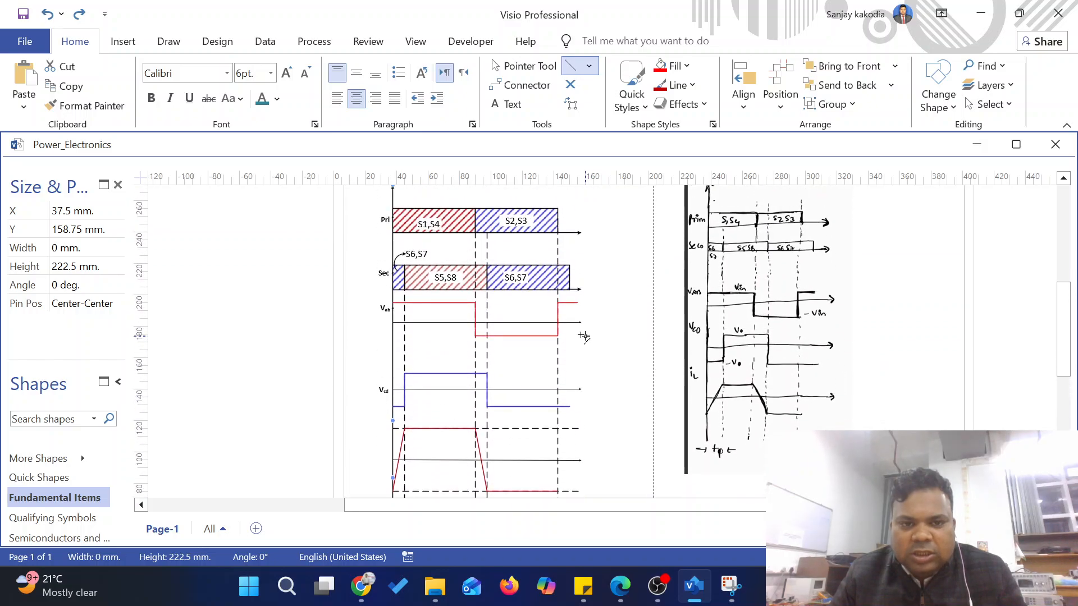
{"action": "scroll", "coordinate": [562, 317], "scroll_direction": "down", "scroll_amount": 3}
{"action": "scroll", "coordinate": [562, 317], "scroll_direction": "up", "scroll_amount": 3}
{"action": "left_click", "coordinate": [516, 66]}
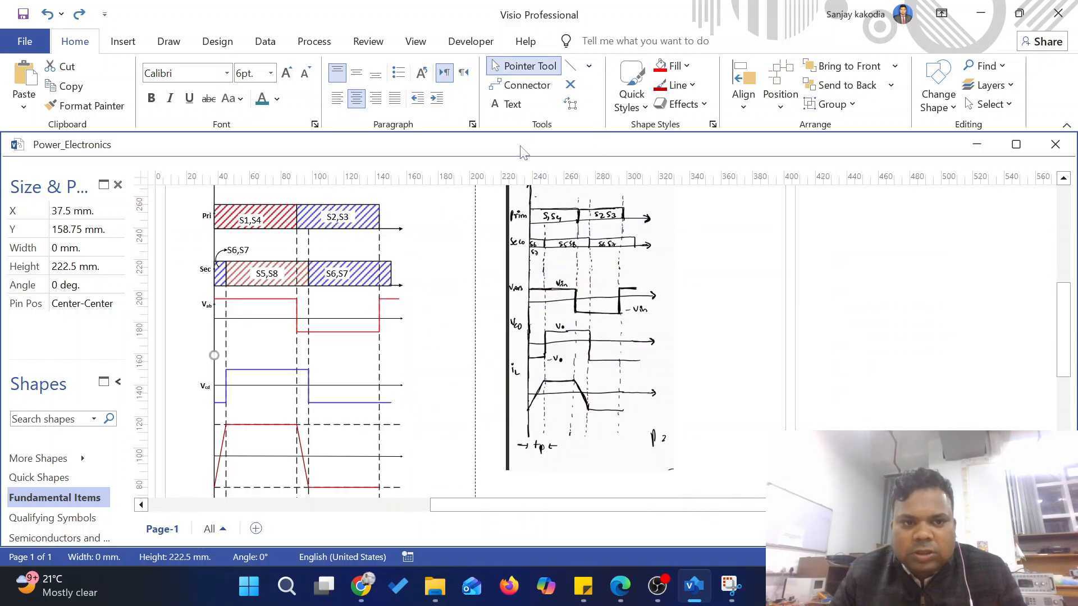
{"action": "scroll", "coordinate": [364, 393], "scroll_direction": "down", "scroll_amount": 3}
{"action": "scroll", "coordinate": [364, 396], "scroll_direction": "up", "scroll_amount": 3}
{"action": "scroll", "coordinate": [364, 393], "scroll_direction": "up", "scroll_amount": 2}
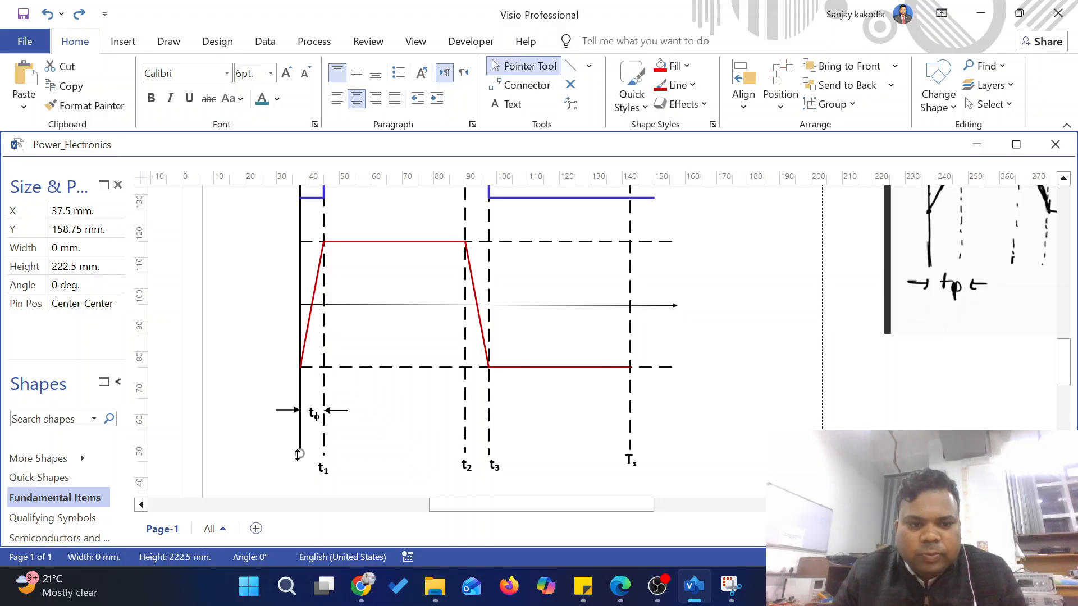
{"action": "left_click", "coordinate": [325, 441]}
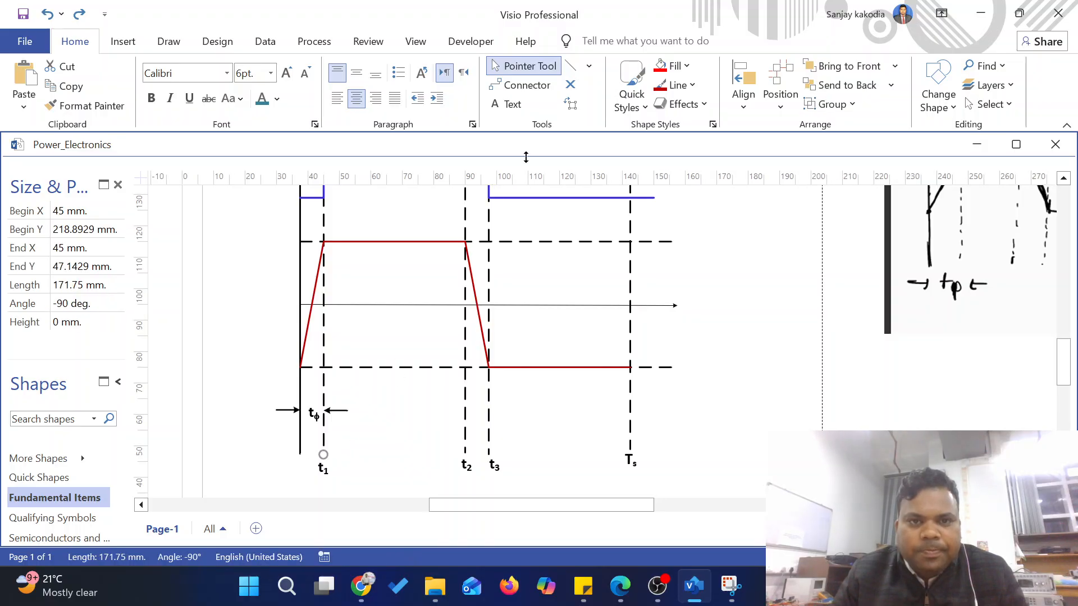
{"action": "left_click", "coordinate": [570, 68]}
{"action": "scroll", "coordinate": [323, 454], "scroll_direction": "up", "scroll_amount": 1}
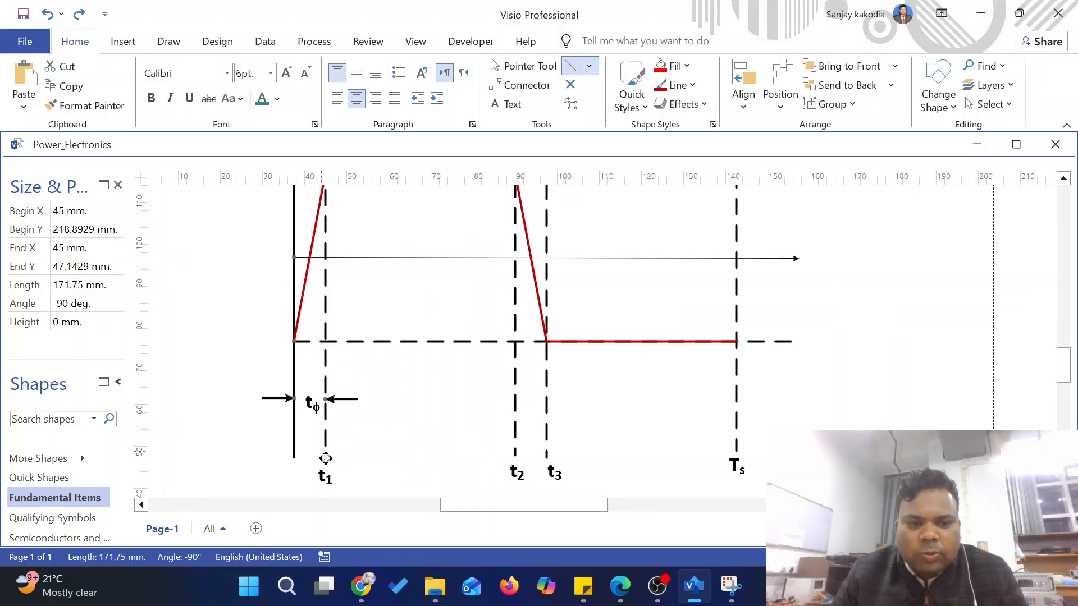
{"action": "left_click_drag", "start_coordinate": [325, 458], "coordinate": [326, 400]}
{"action": "key", "text": "ctrl+z"}
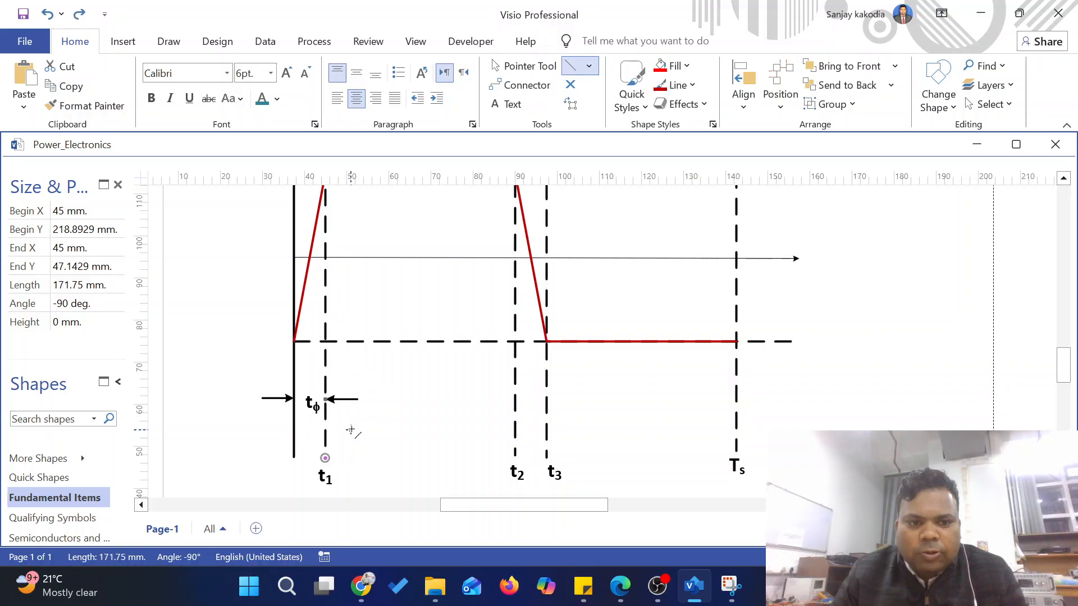
Step: Select all the drawn waveforms with their labels, leaving out the handwritten reference sketch
{"action": "scroll", "coordinate": [364, 431], "scroll_direction": "down", "scroll_amount": 8}
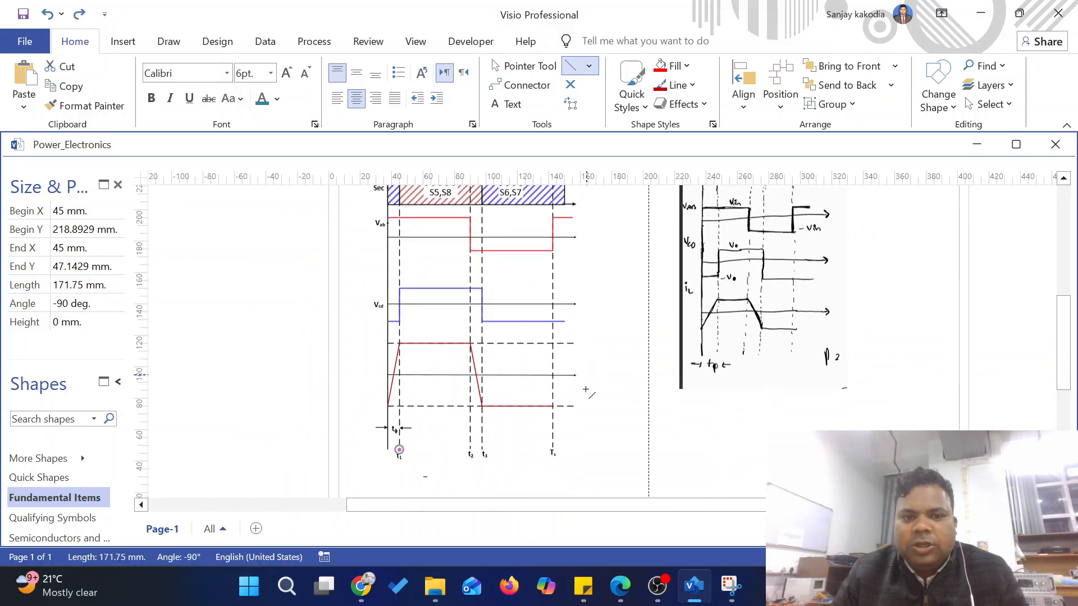
{"action": "scroll", "coordinate": [571, 381], "scroll_direction": "up", "scroll_amount": 6}
{"action": "left_click", "coordinate": [597, 313]}
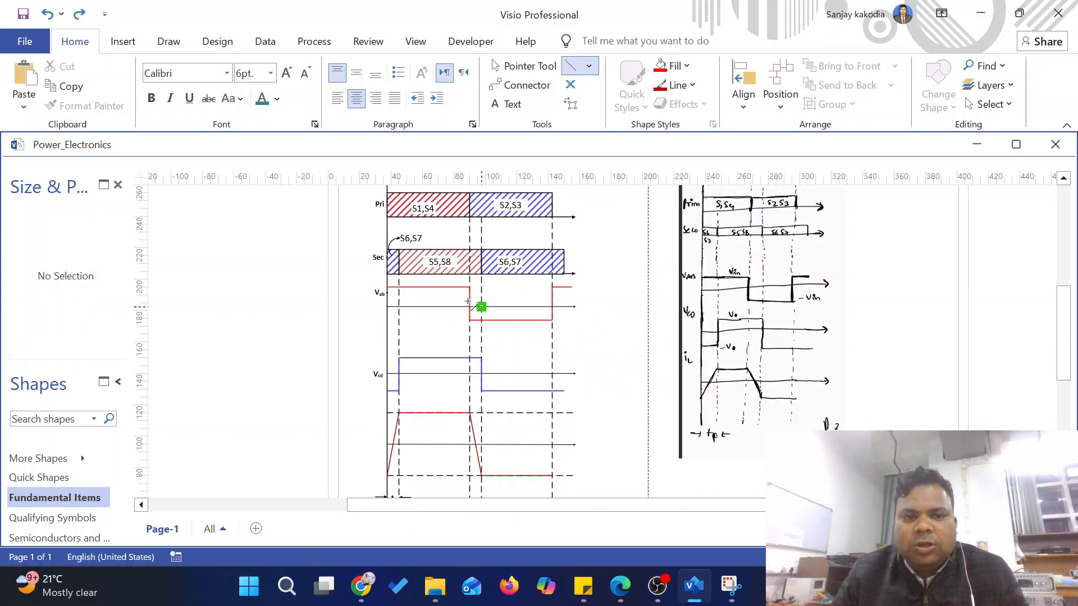
{"action": "scroll", "coordinate": [477, 310], "scroll_direction": "down", "scroll_amount": 6}
{"action": "scroll", "coordinate": [453, 318], "scroll_direction": "up", "scroll_amount": 3}
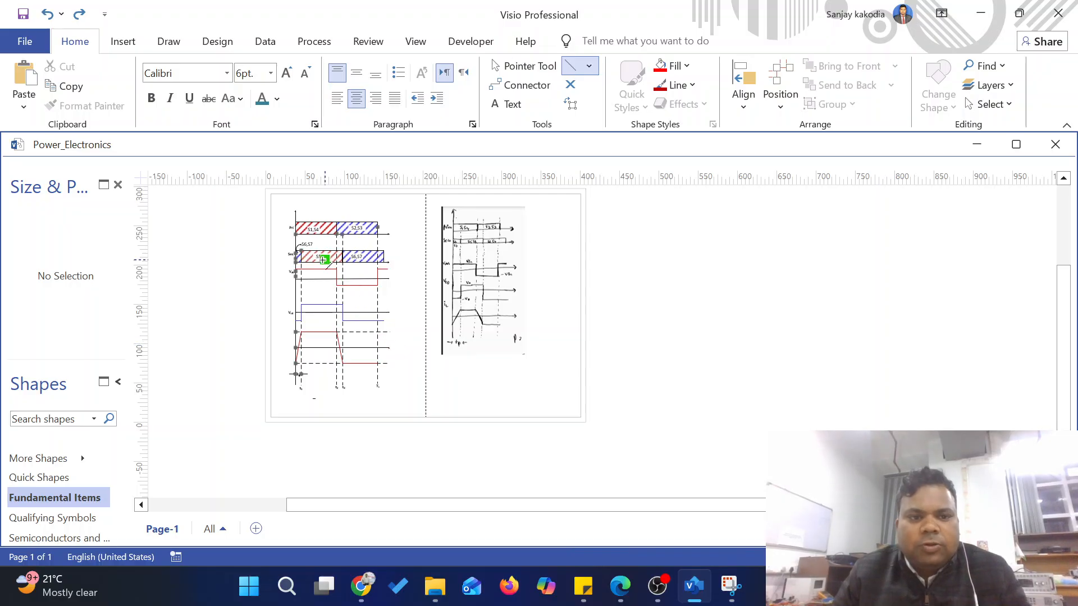
{"action": "scroll", "coordinate": [327, 261], "scroll_direction": "up", "scroll_amount": 2}
{"action": "left_click", "coordinate": [530, 73]}
{"action": "scroll", "coordinate": [334, 258], "scroll_direction": "up", "scroll_amount": 3}
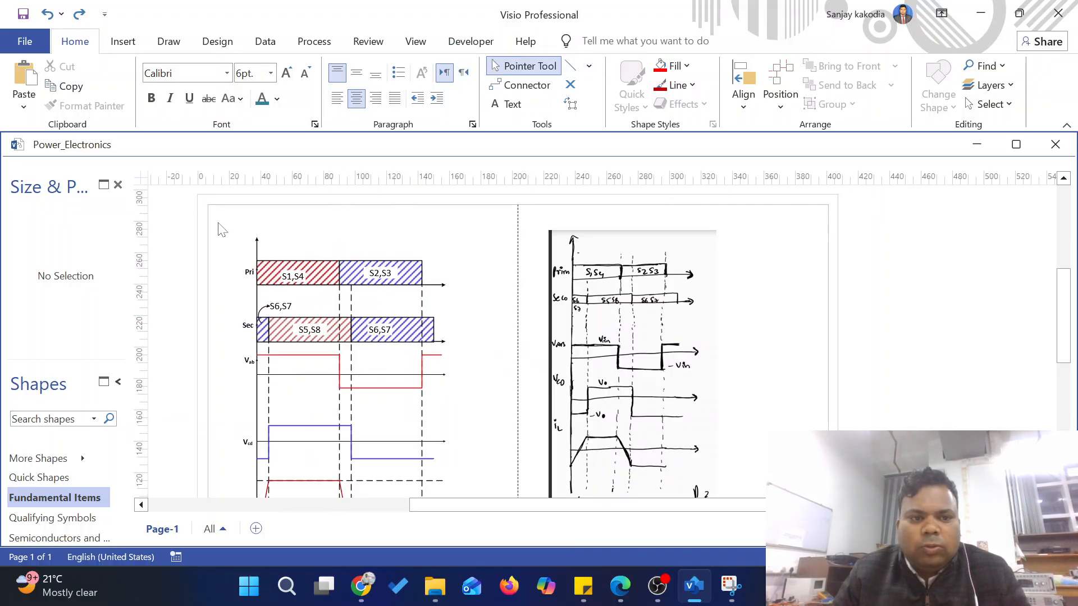
{"action": "scroll", "coordinate": [212, 224], "scroll_direction": "down", "scroll_amount": 3}
{"action": "scroll", "coordinate": [228, 233], "scroll_direction": "up", "scroll_amount": 3}
{"action": "scroll", "coordinate": [228, 239], "scroll_direction": "down", "scroll_amount": 3}
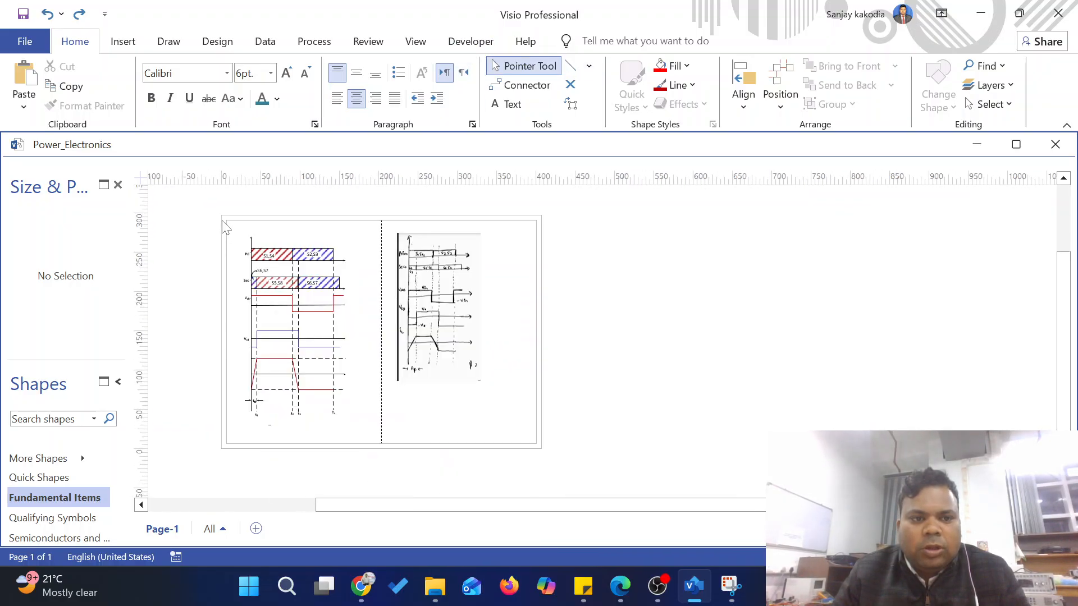
{"action": "left_click_drag", "start_coordinate": [223, 224], "coordinate": [364, 448]}
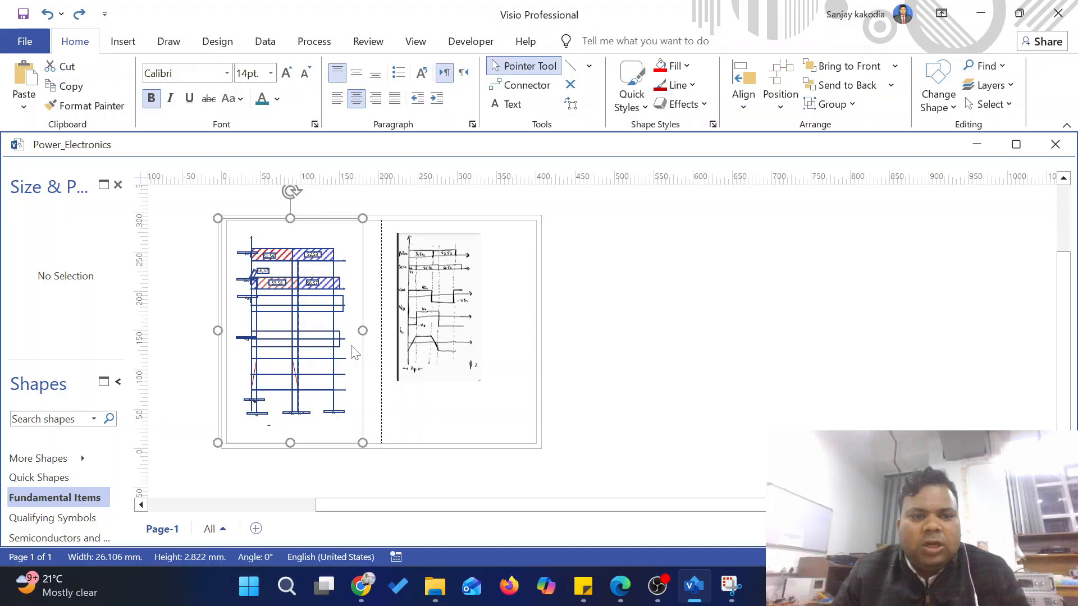
Step: Start saving a copy of the selection in the Lecture Wise Wave Form folder with Portable Network Graphics as the file type
{"action": "left_click", "coordinate": [17, 48]}
{"action": "left_click", "coordinate": [86, 267]}
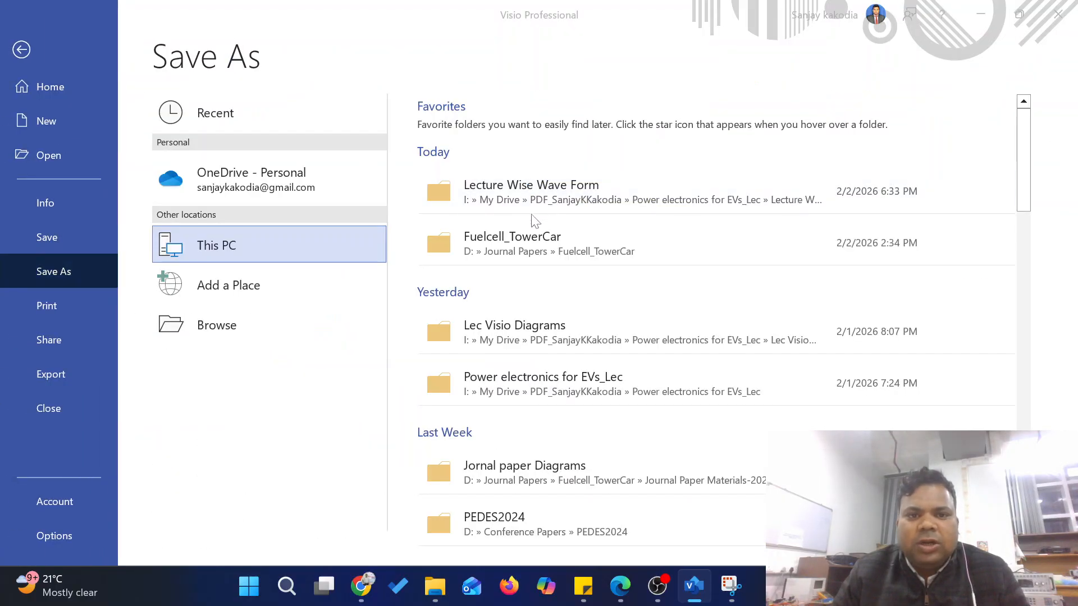
{"action": "left_click", "coordinate": [531, 212]}
{"action": "left_click", "coordinate": [235, 393]}
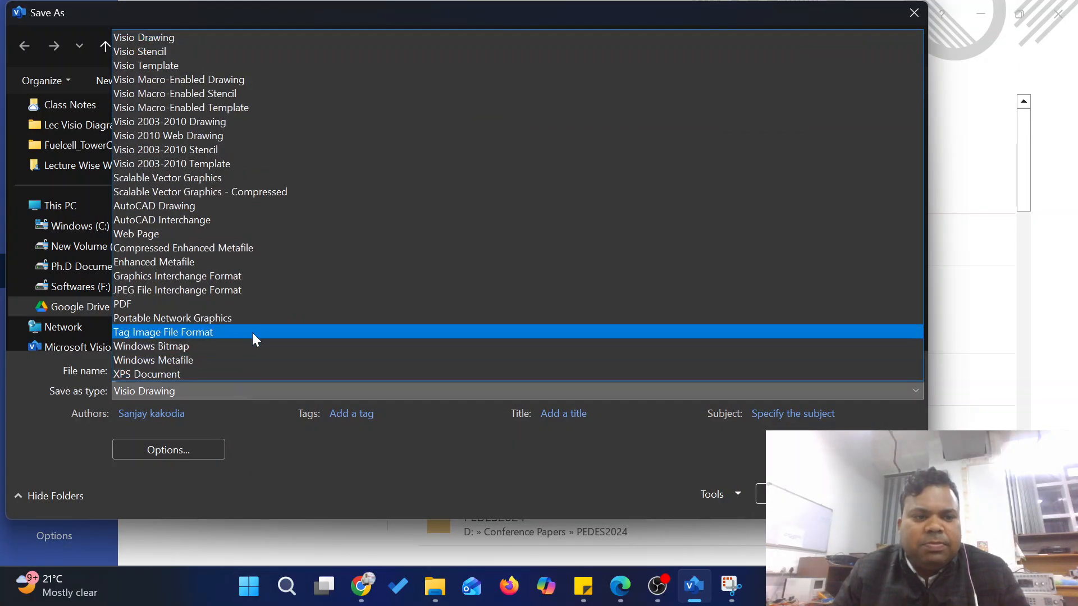
{"action": "left_click", "coordinate": [252, 321]}
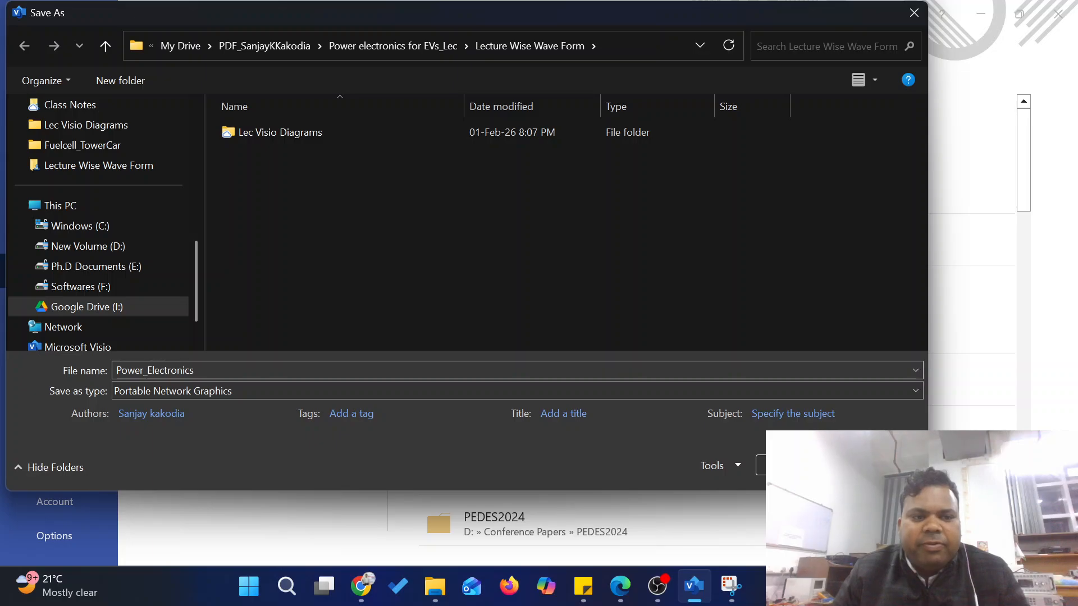
Step: Name the image file L5_1 and confirm the save to bring up the PNG output options
{"action": "left_click", "coordinate": [225, 370]}
{"action": "type", "text": "L5"}
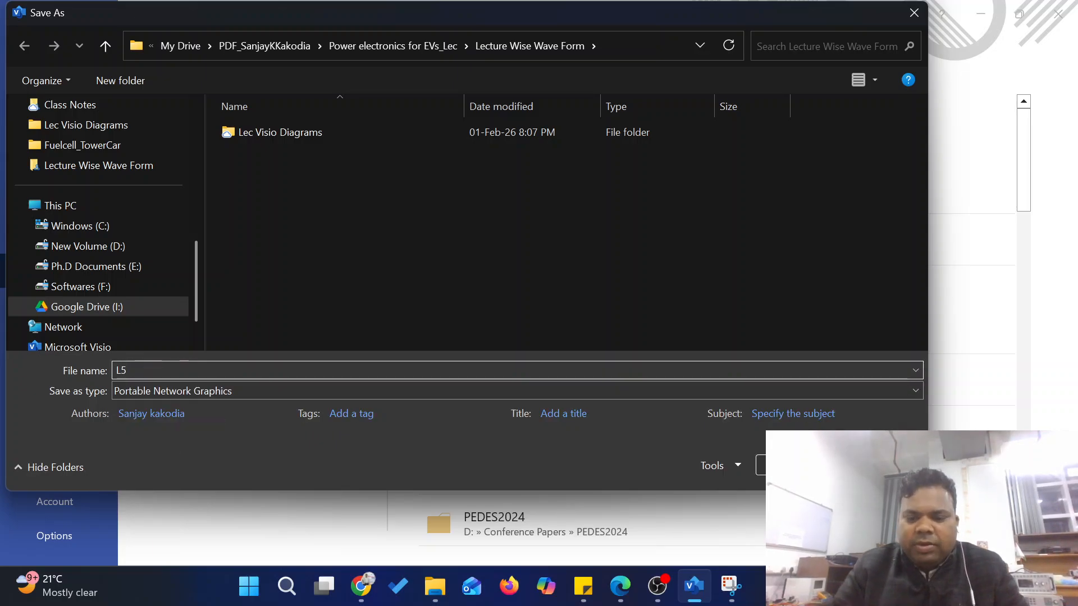
{"action": "type", "text": "_1"}
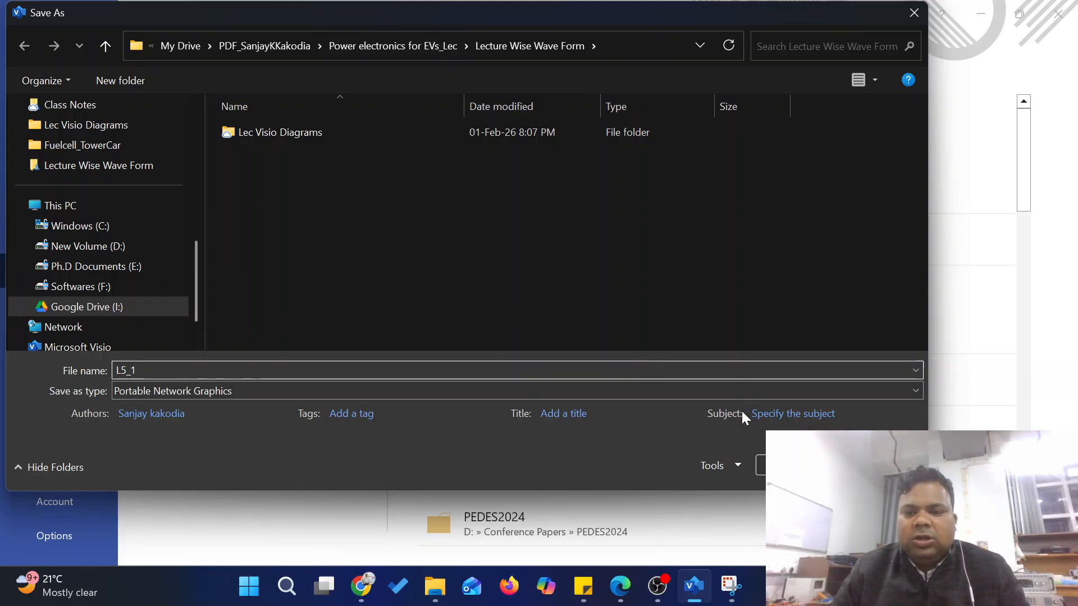
{"action": "key", "text": "Return"}
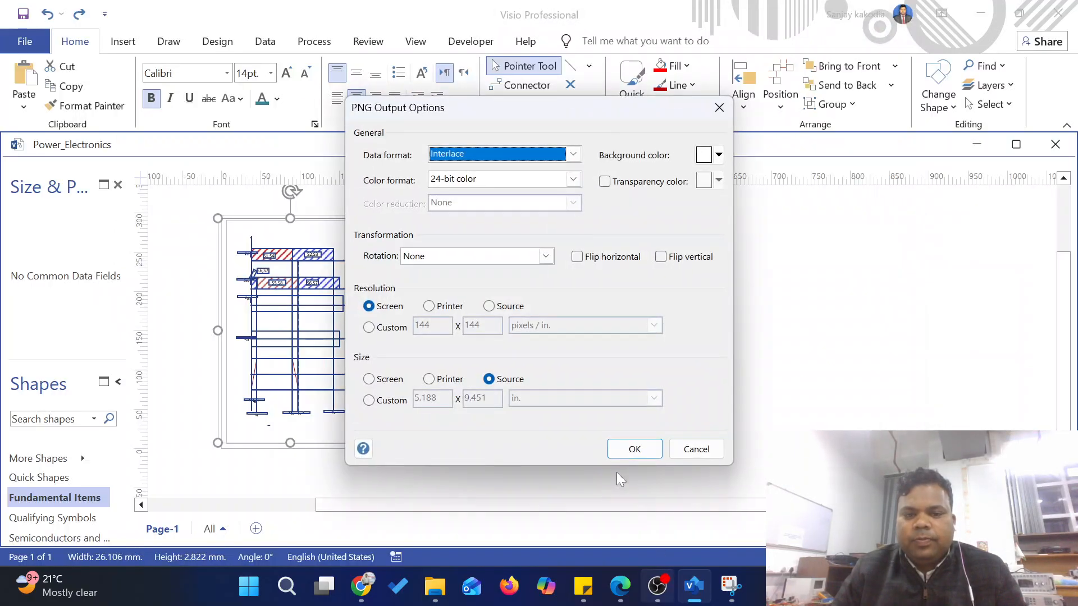